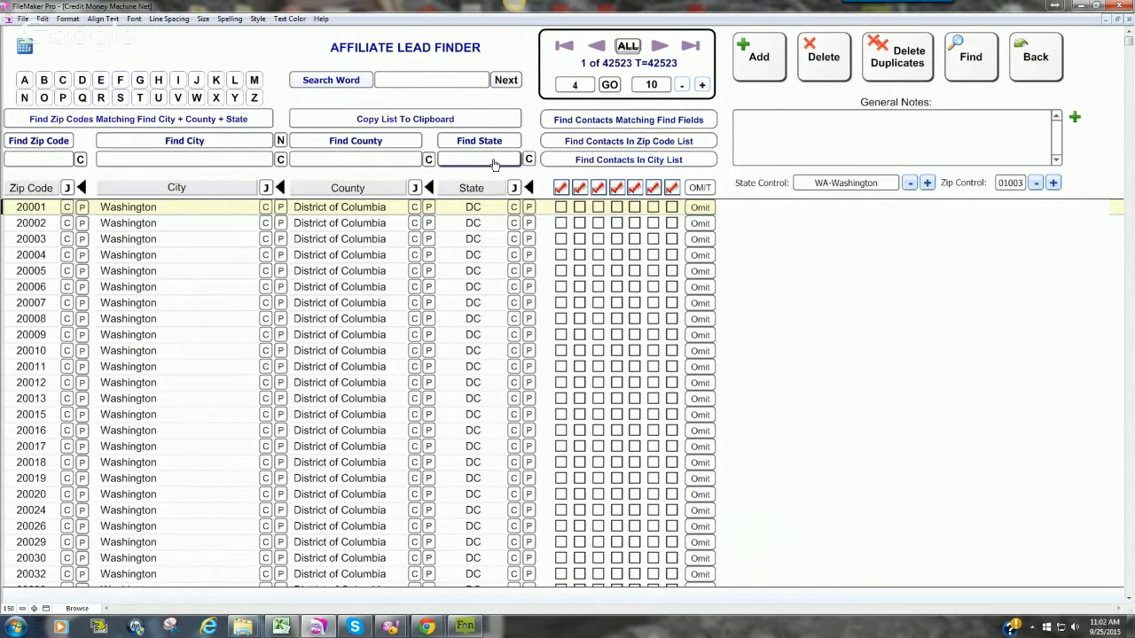
- Find all AZ zip code records (567) and sort the list alphabetically by city
click(494, 163)
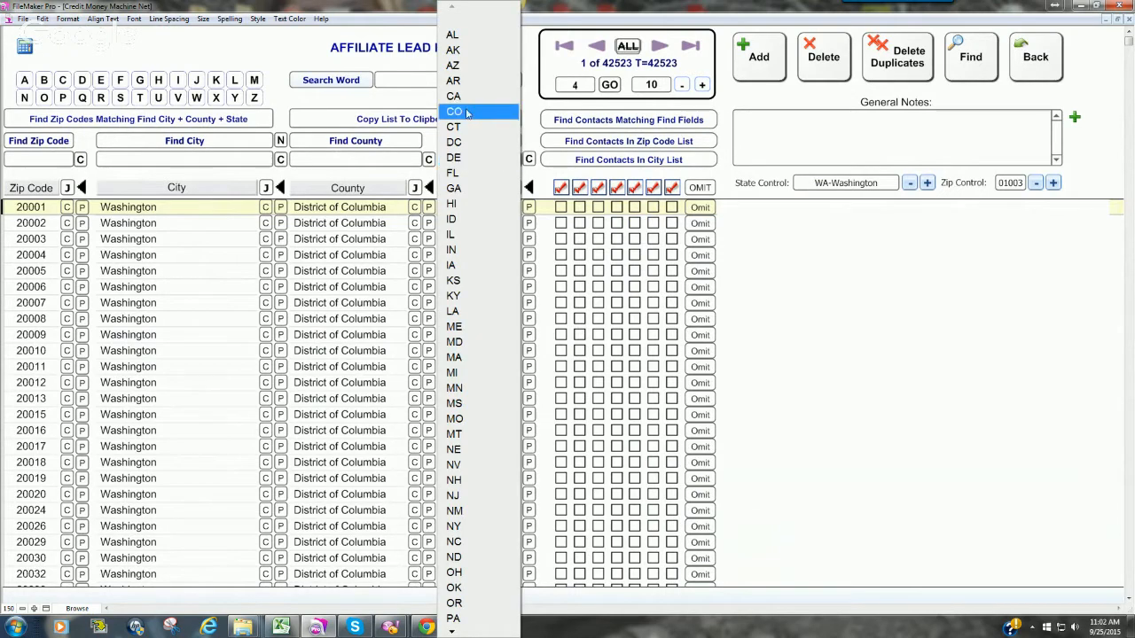
click(456, 68)
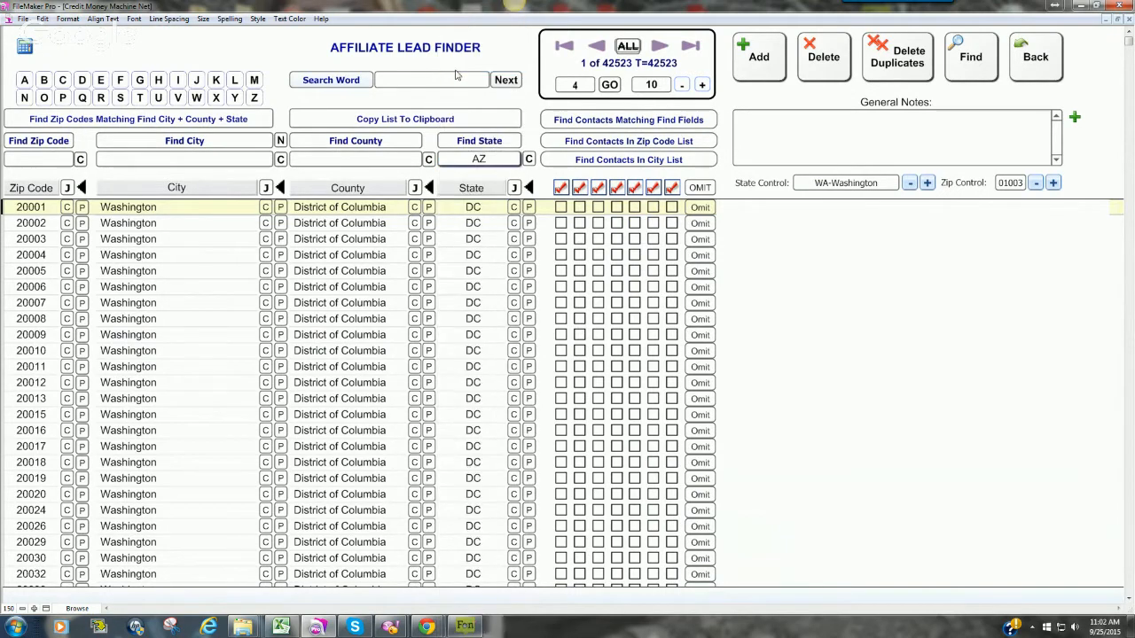
click(471, 142)
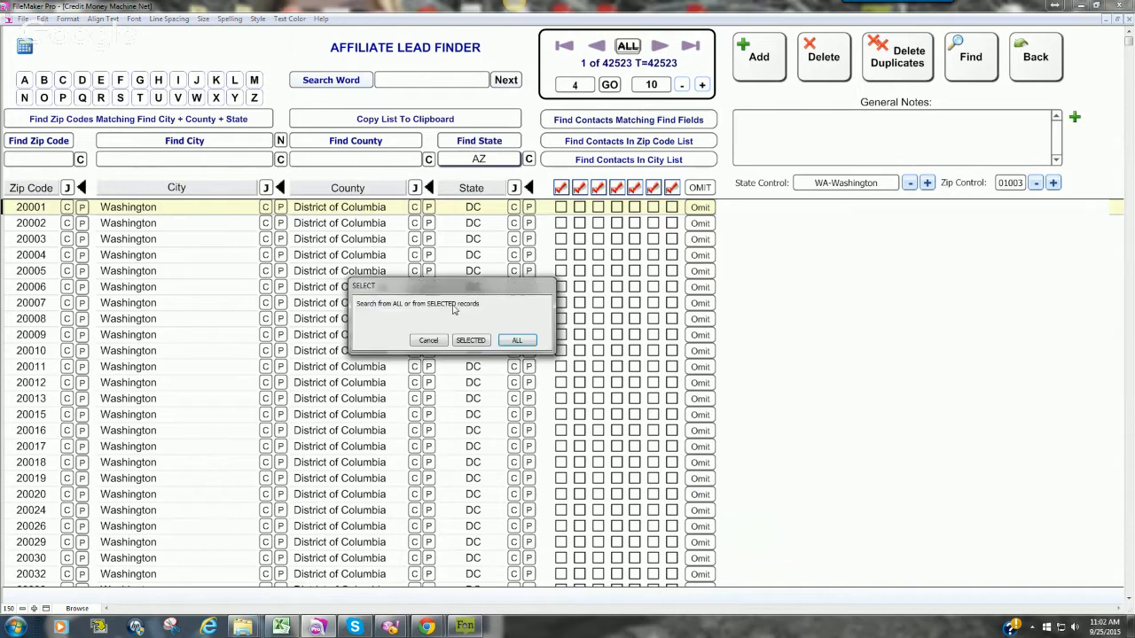
click(517, 341)
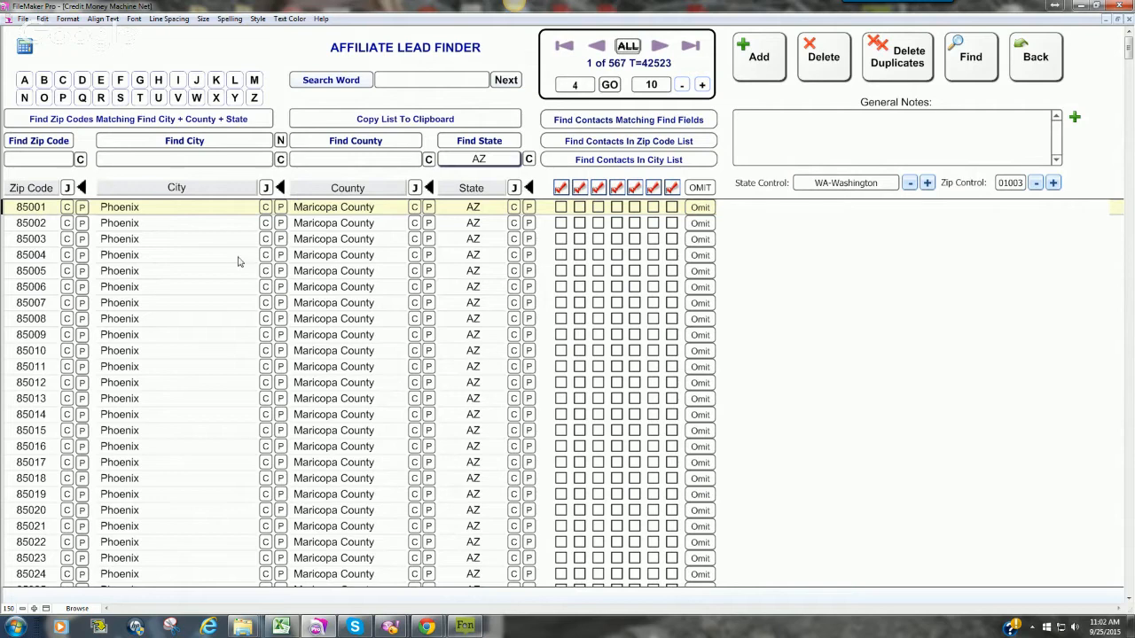
click(191, 193)
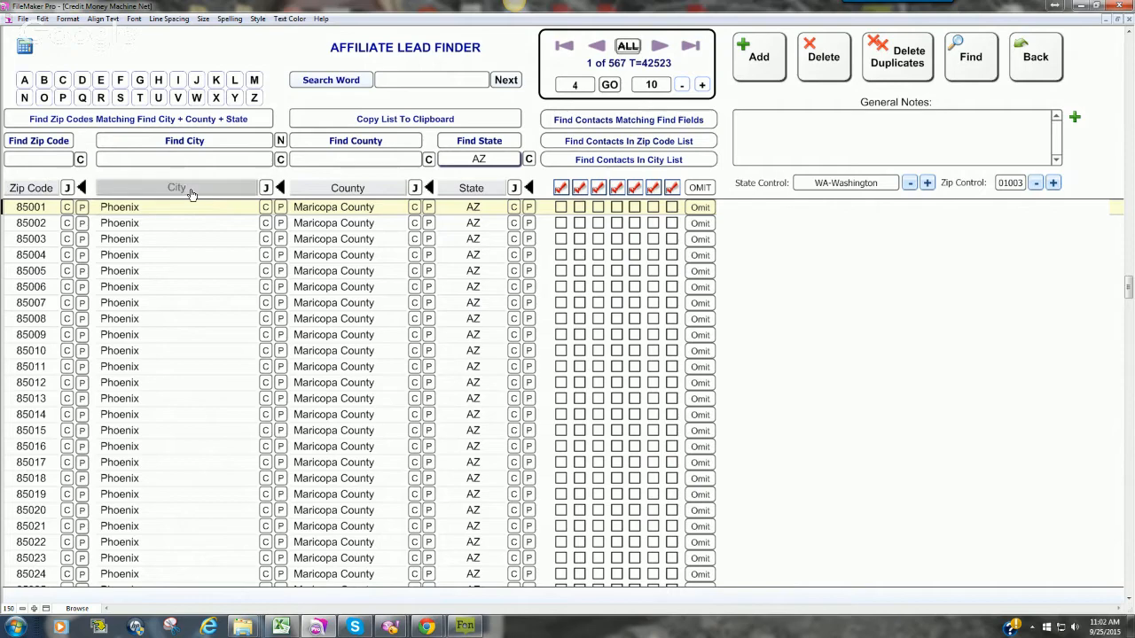
drag(1127, 292, 1126, 50)
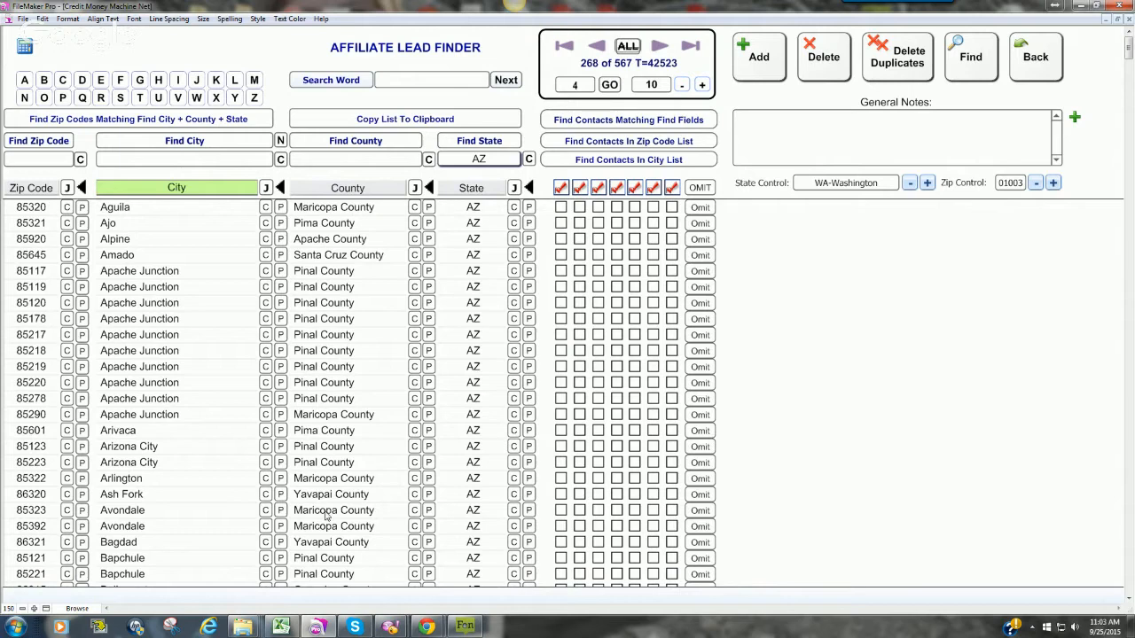
- Make the Apache Junction 85117 record current, snoozing the due-task reminder for 60 minutes
click(211, 276)
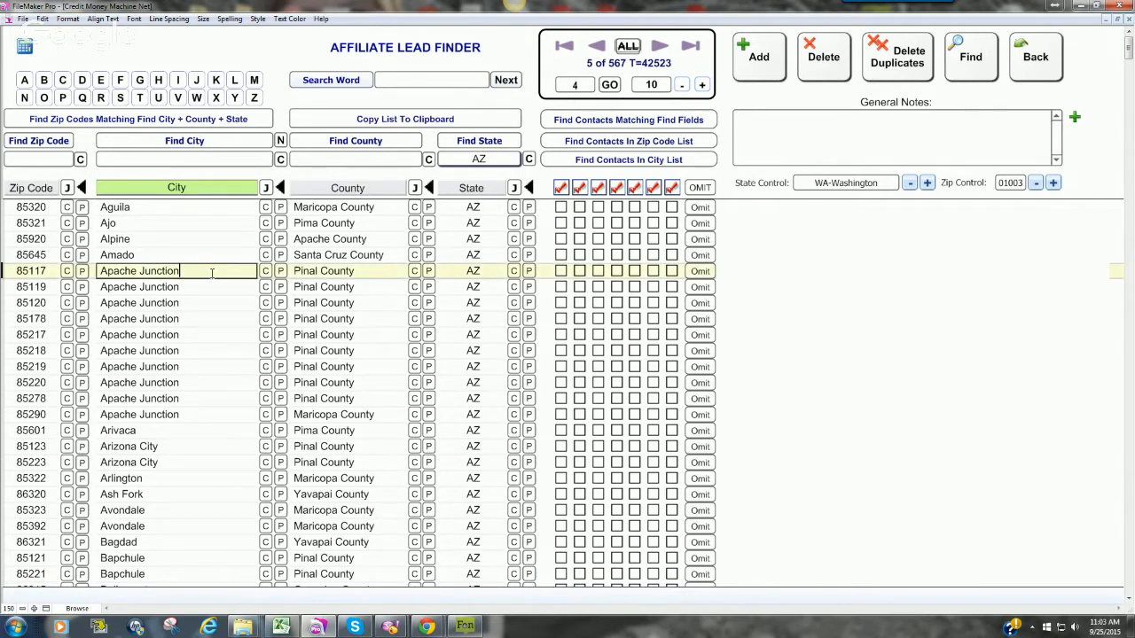
click(48, 291)
click(35, 307)
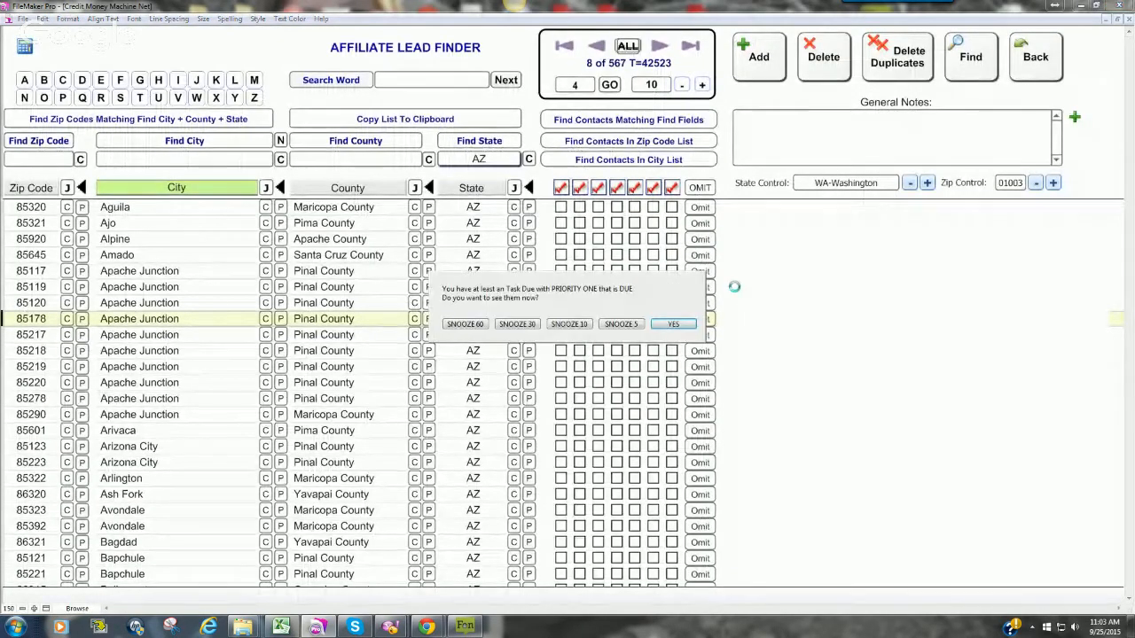
click(471, 328)
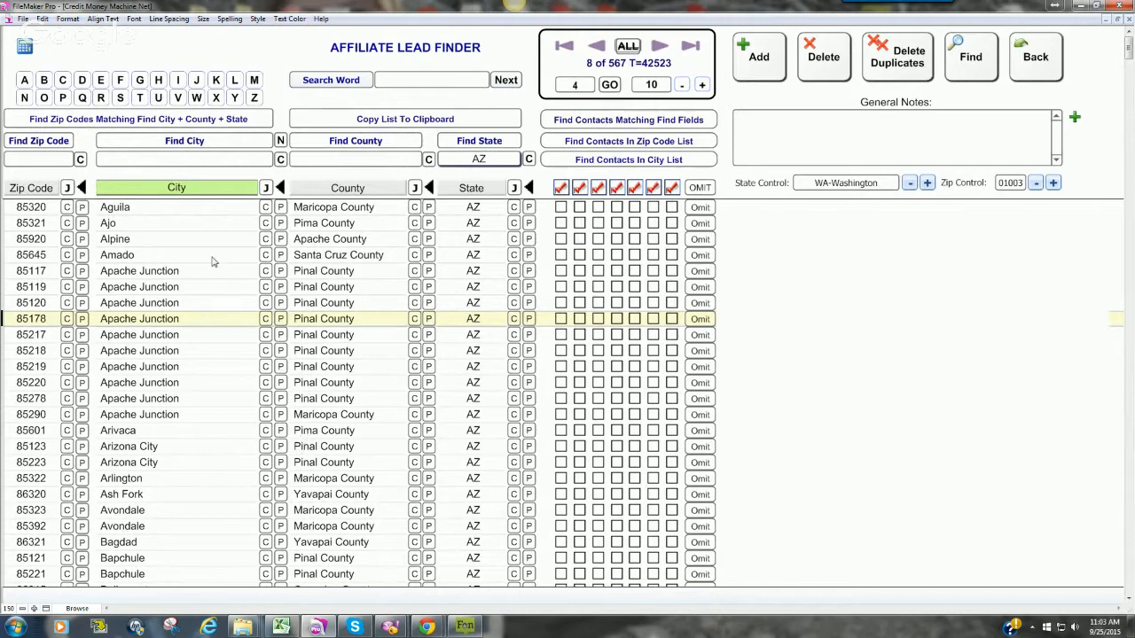
click(824, 273)
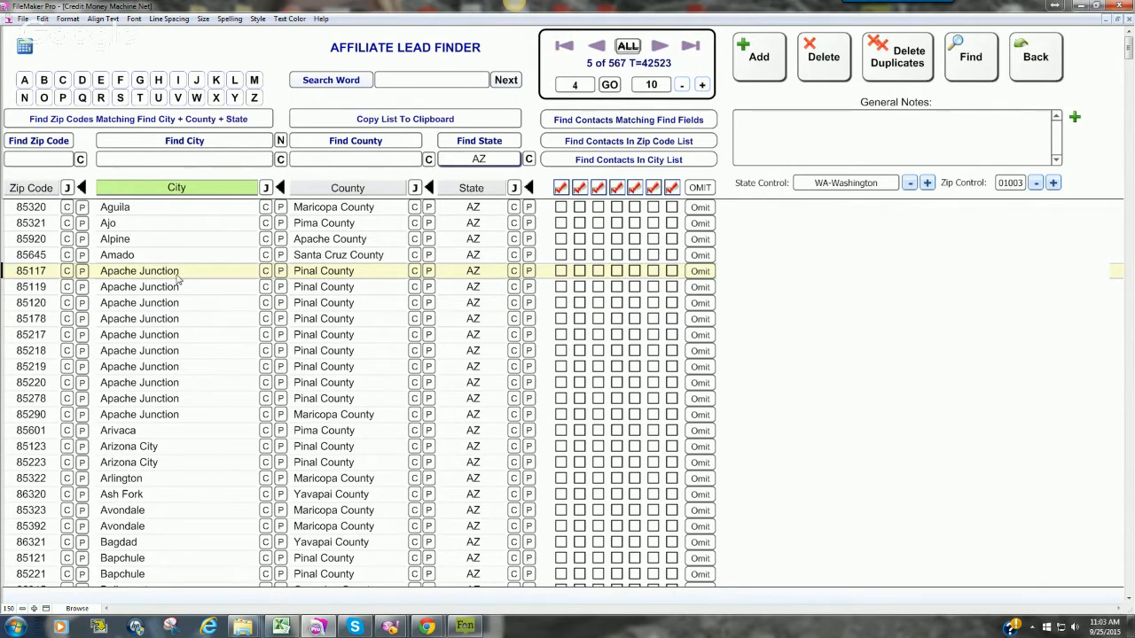
click(412, 82)
- Search Google Maps for 'Mortgage Broker' in Apache Junction, Arizona
text(Mortgage)
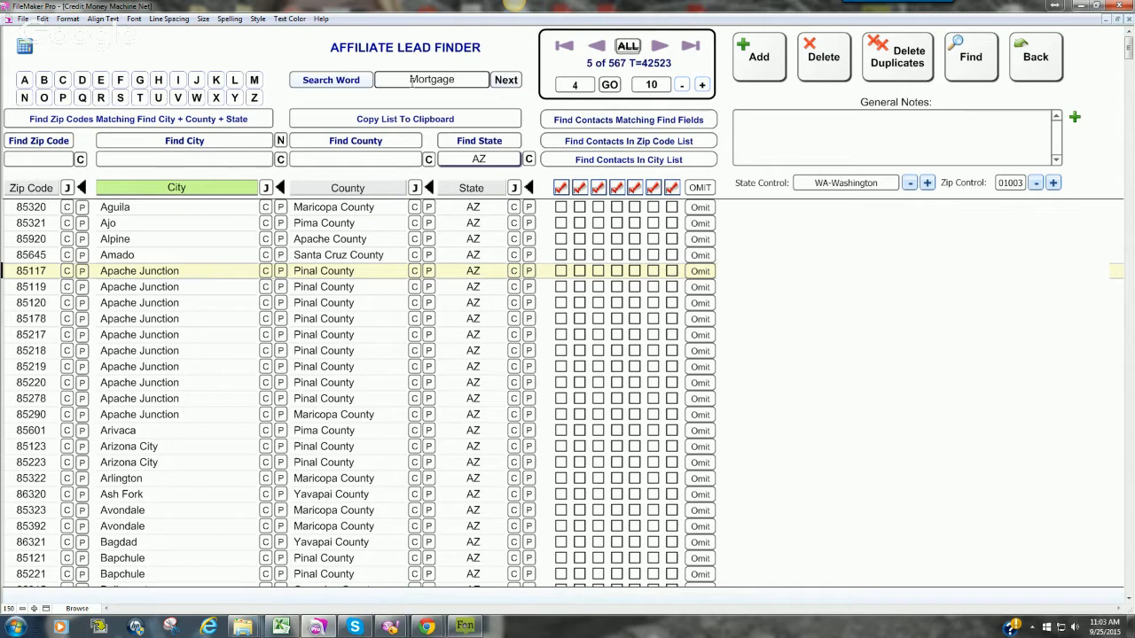
text( Broker)
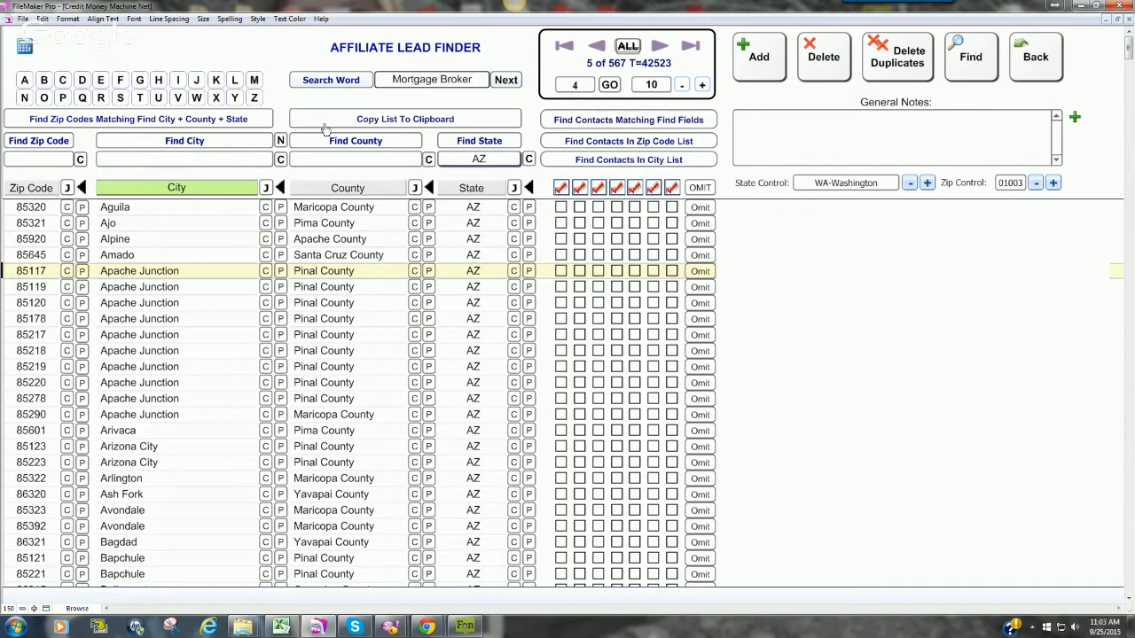
click(333, 83)
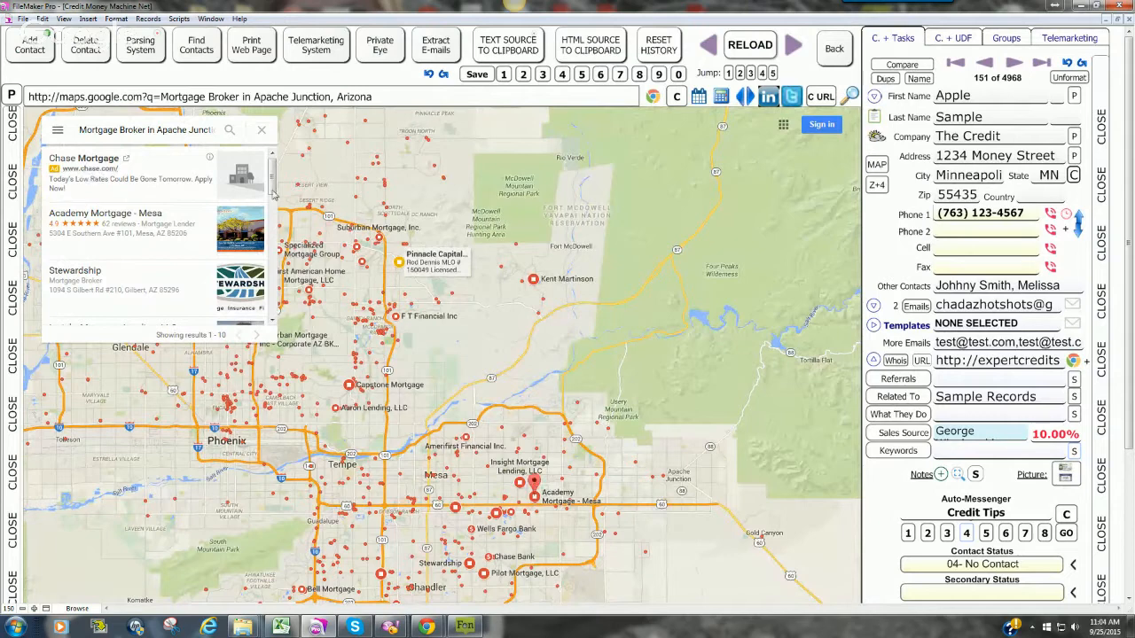
- Open the Insight Mortgage Lending listing in the Maps results and copy its name, address, website and phone
mouse_move(274, 185)
mouse_down()
mouse_move(275, 205)
mouse_move(274, 178)
mouse_up()
scroll(251, 219, down, 3)
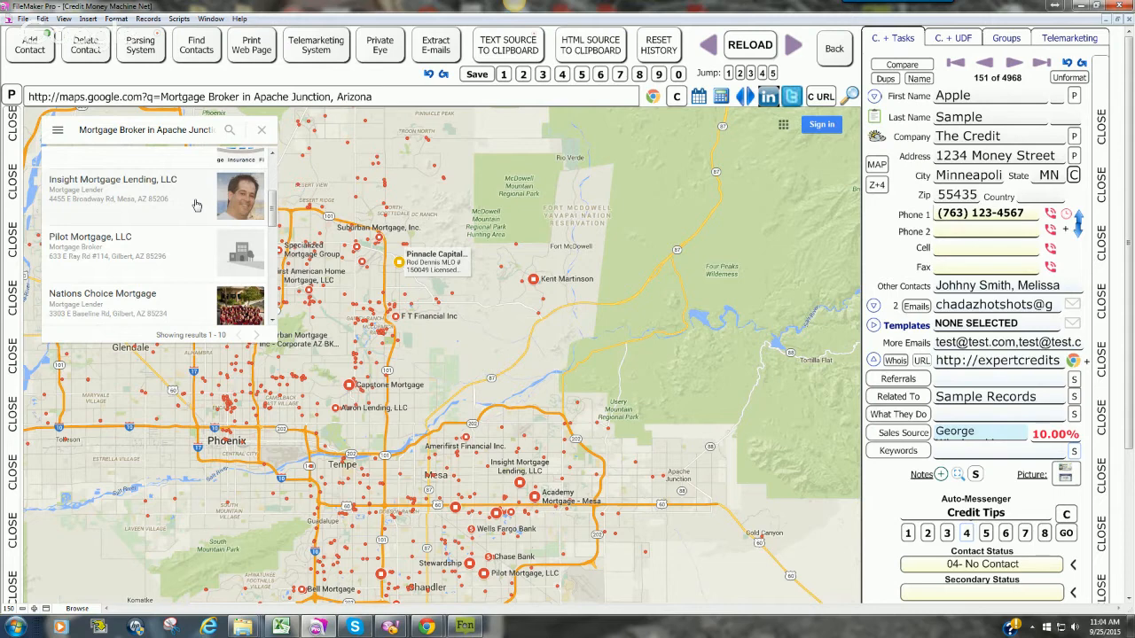
click(196, 205)
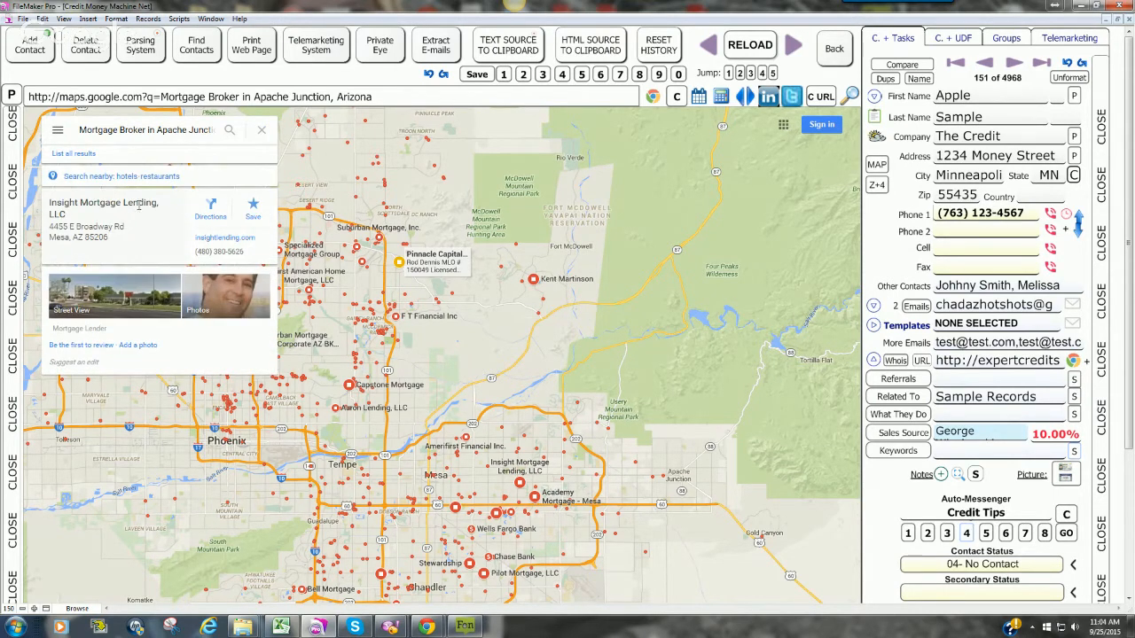
drag(246, 255, 48, 204)
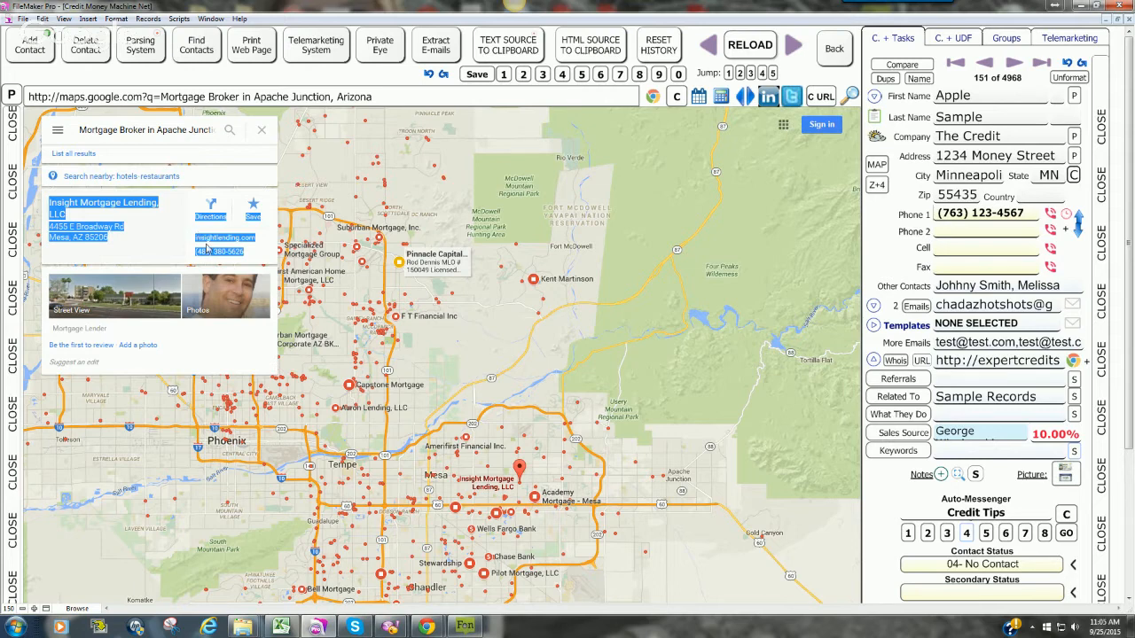
click(266, 256)
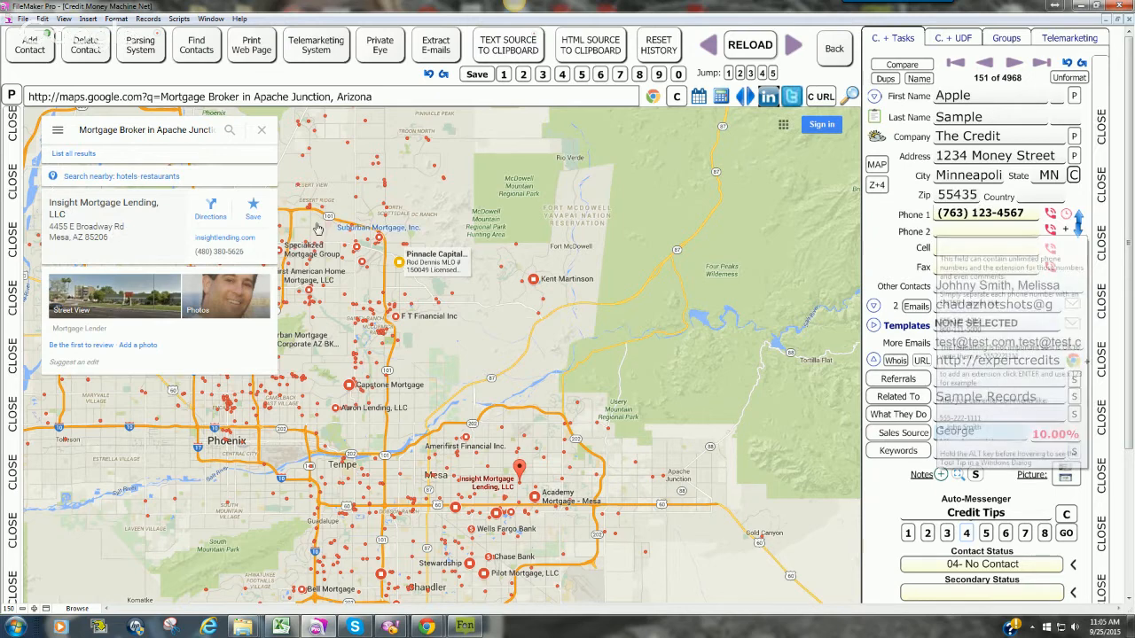
drag(259, 257, 51, 207)
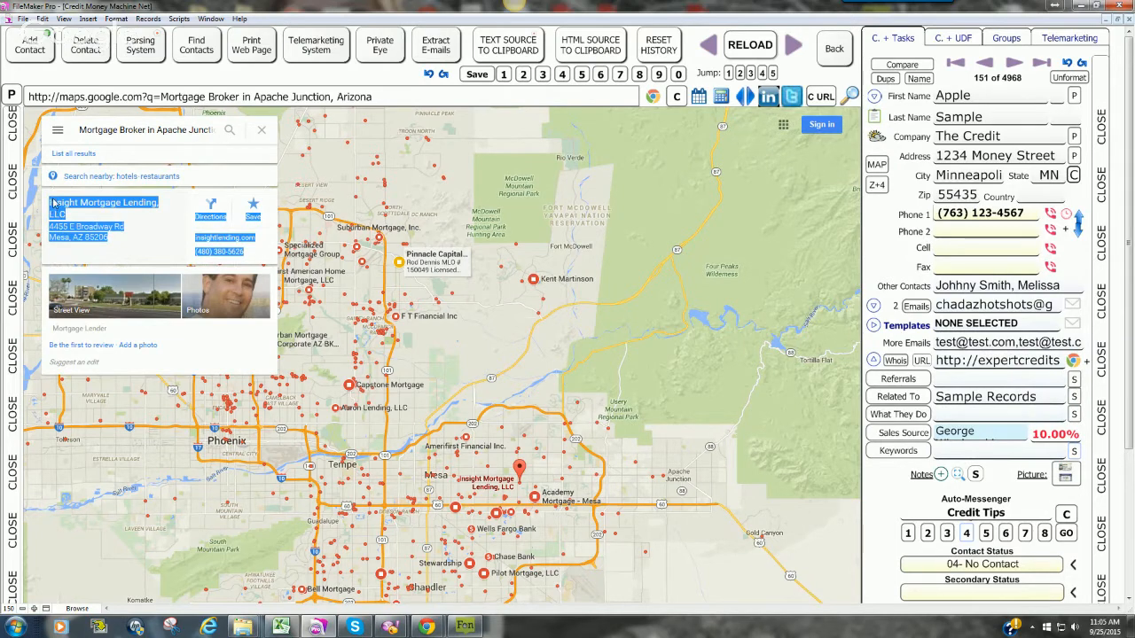
right_click(51, 198)
click(83, 220)
- Create a new contact from the copied Insight Mortgage listing via Z+4's IMPORT FROM GOOGLE MAPS
mouse_move(880, 188)
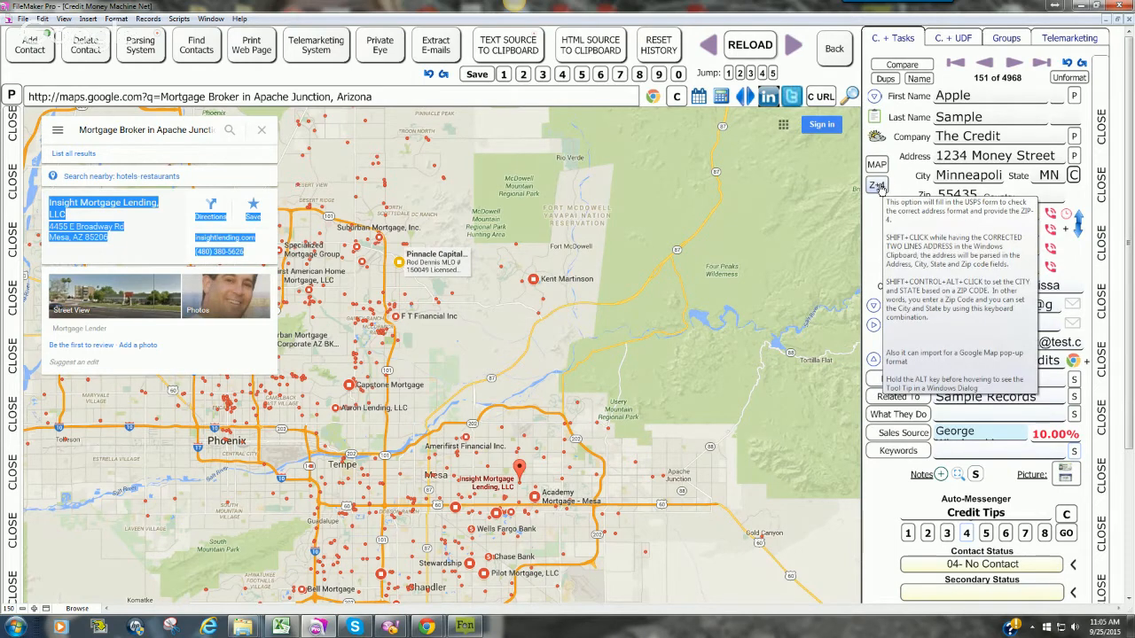
click(881, 188)
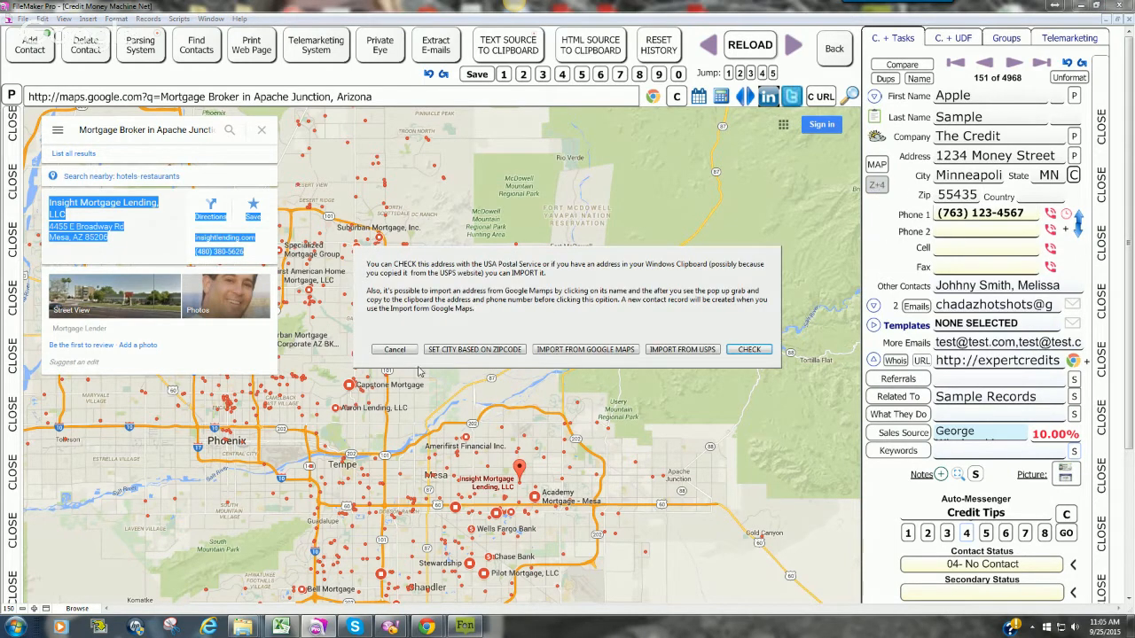
click(594, 351)
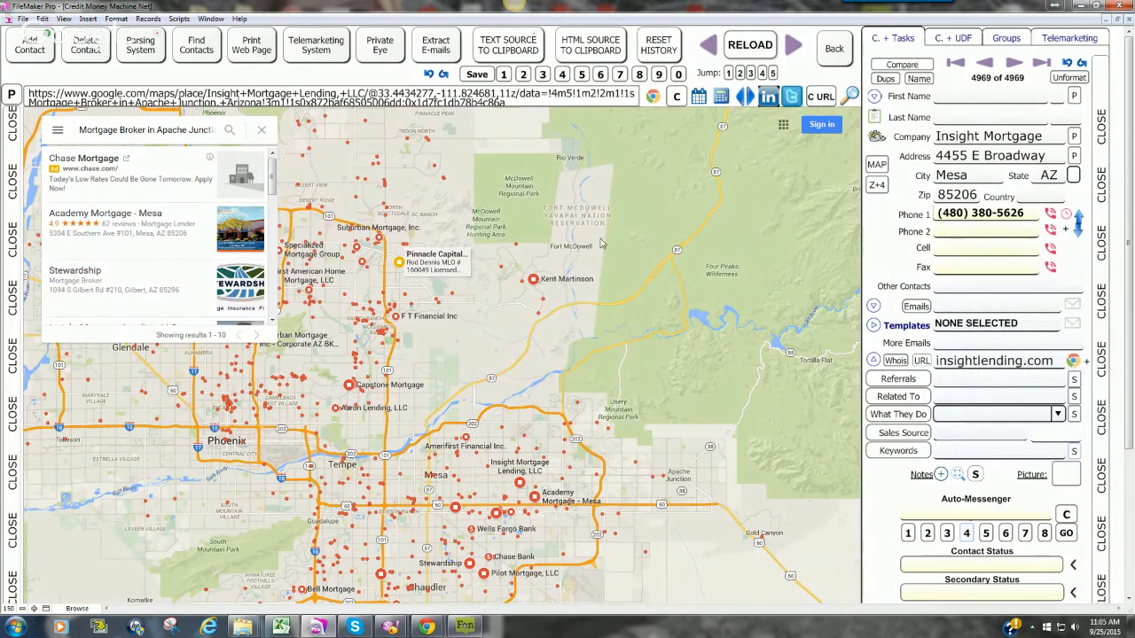
- Select the Phone 1 field and show the Telemarketing script slots 01–15
click(1005, 221)
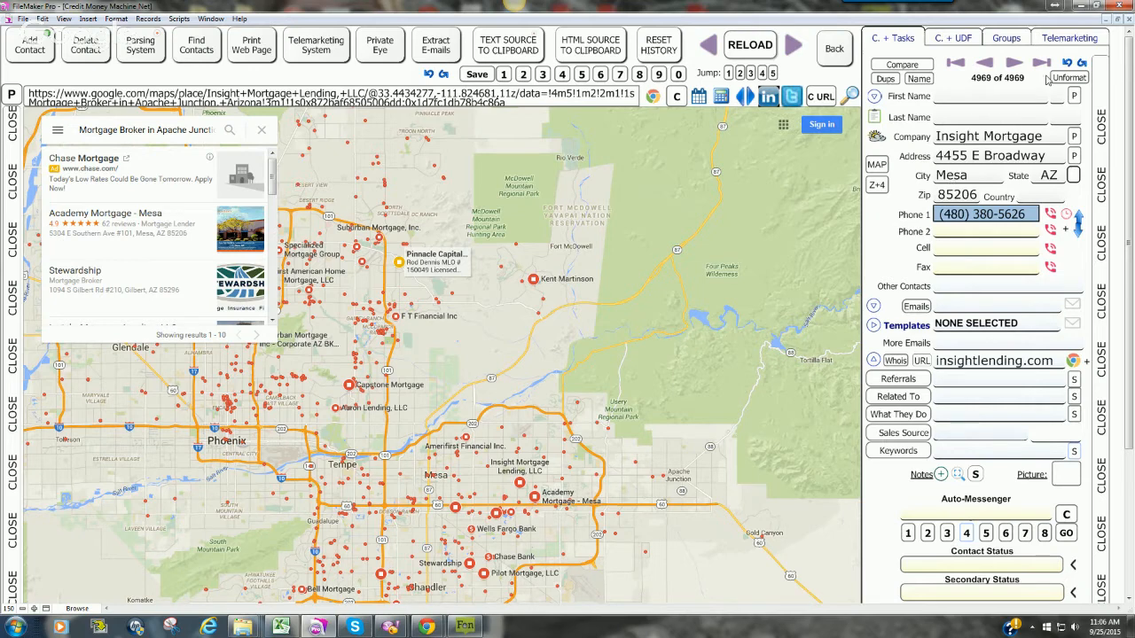
click(1063, 42)
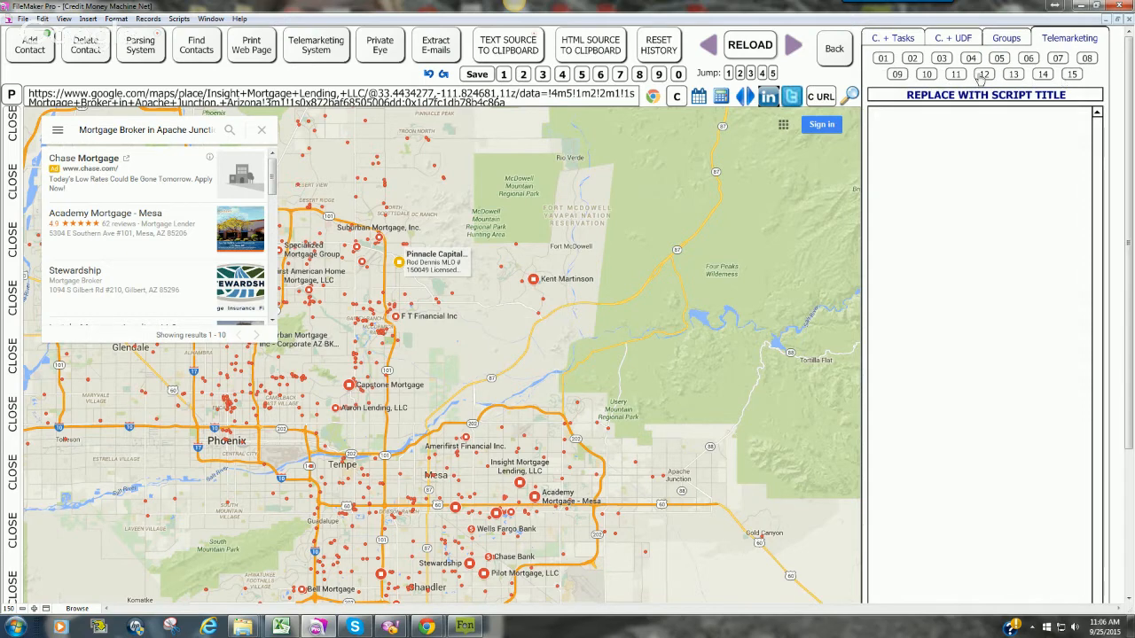
- Load telemarketing script 01, then return to the Insight Mortgage contact's details on C. + Tasks
click(886, 61)
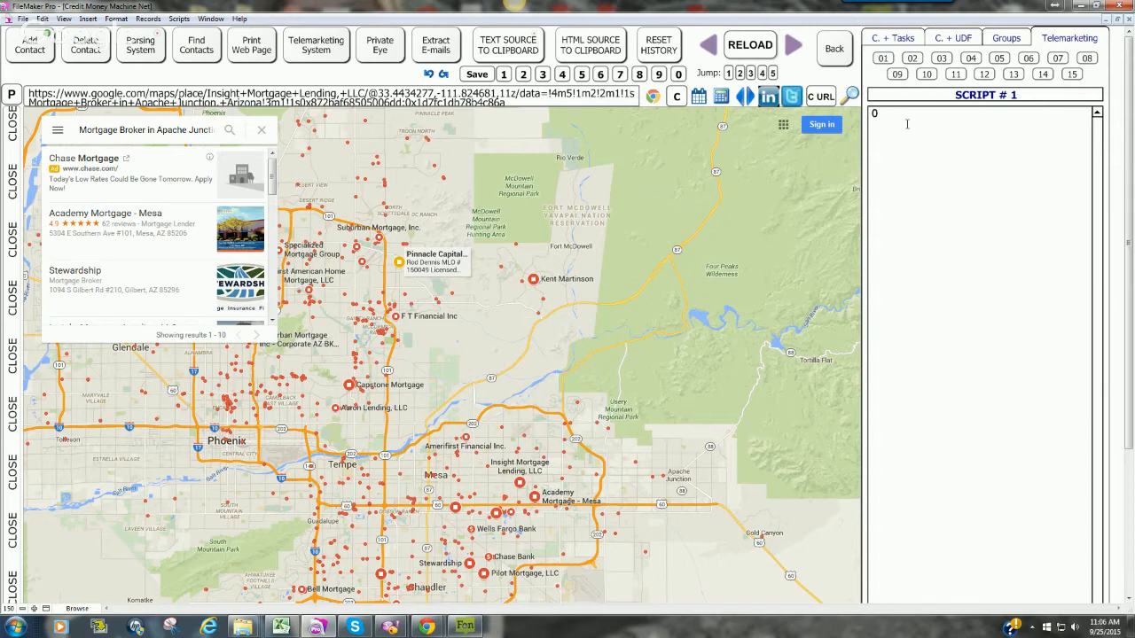
click(968, 174)
click(901, 42)
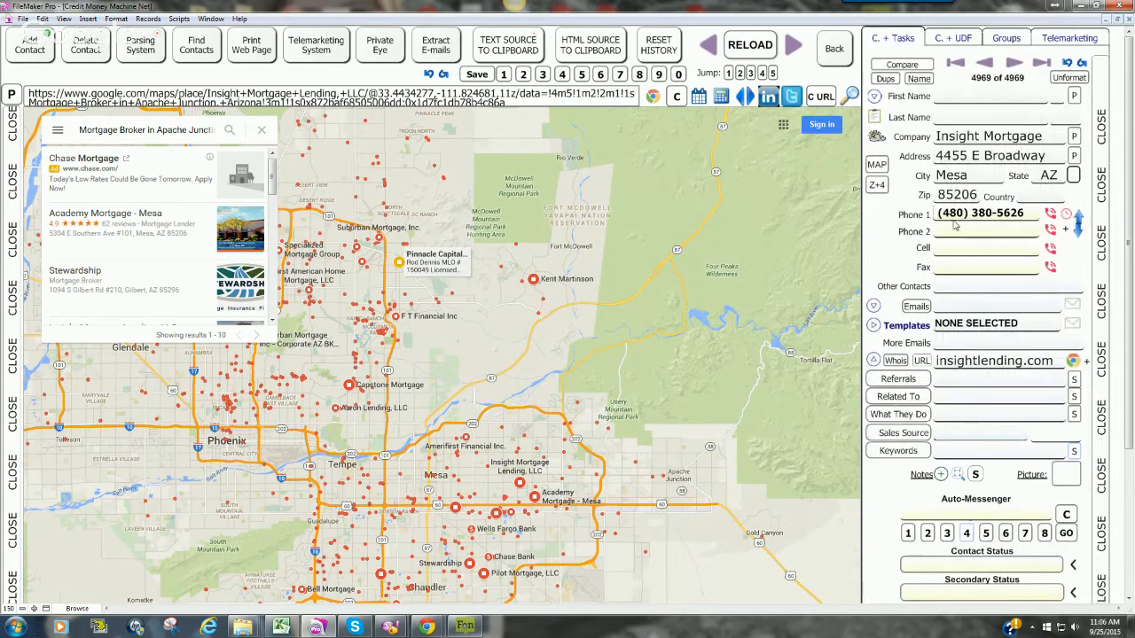
mouse_move(956, 226)
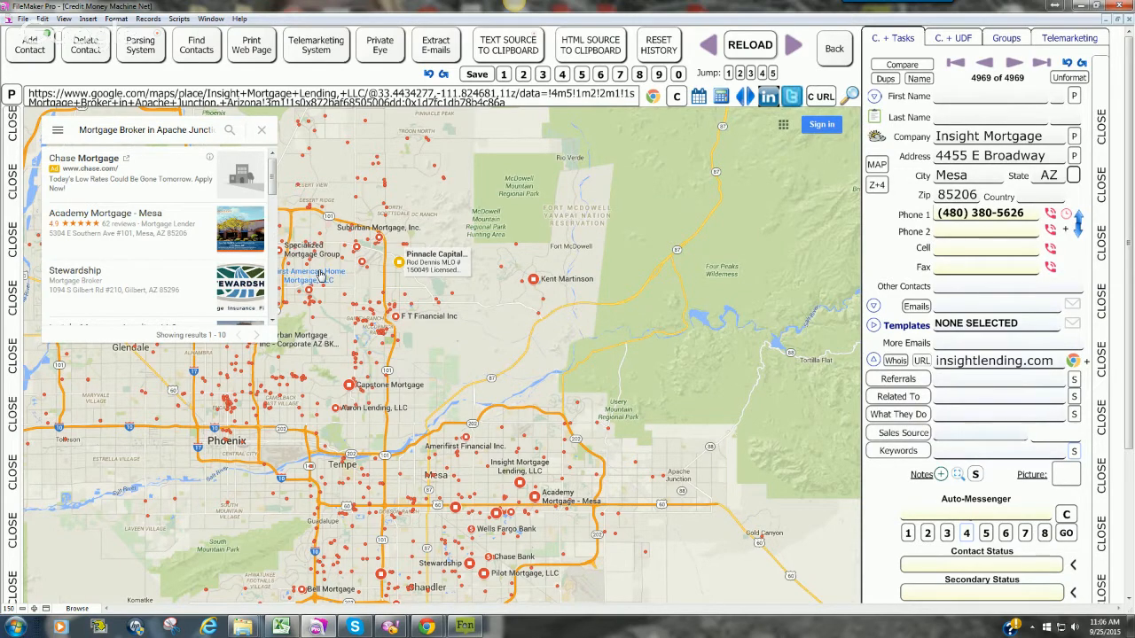
click(1064, 39)
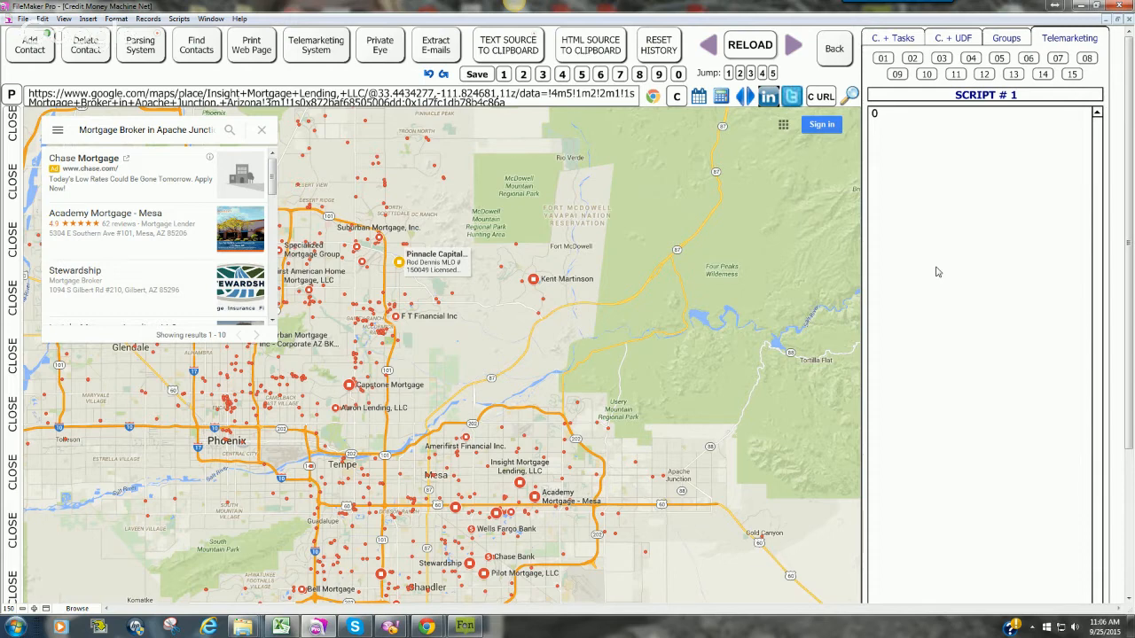
click(889, 42)
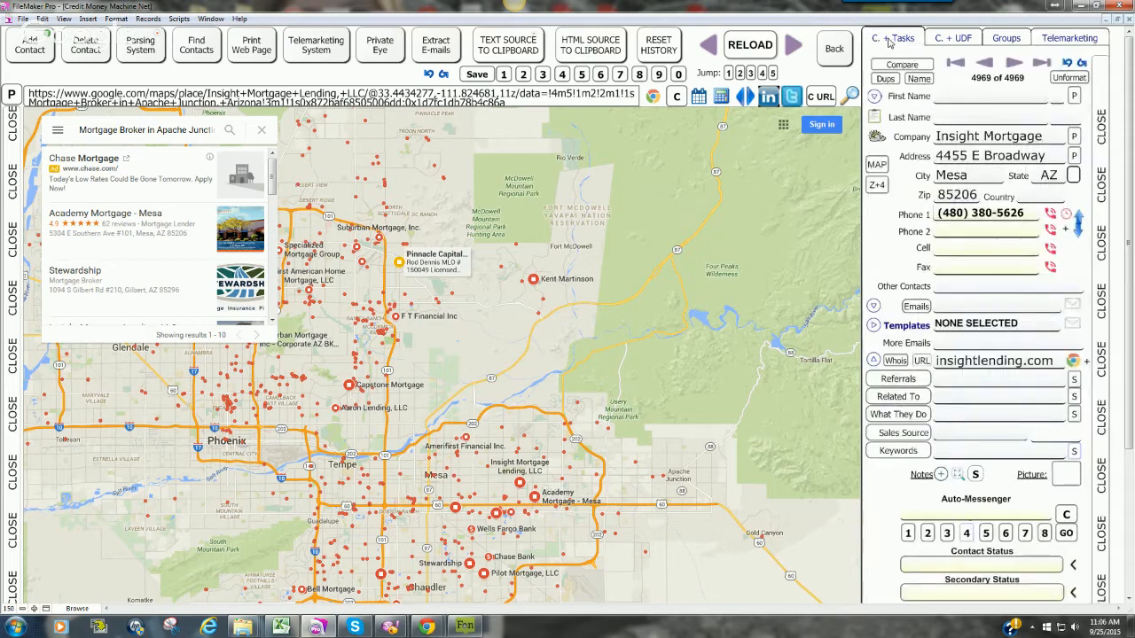
- Copy the Fountain Hills mortgage lender's Maps details and import them as new contact record 4970
scroll(273, 201, down, 2)
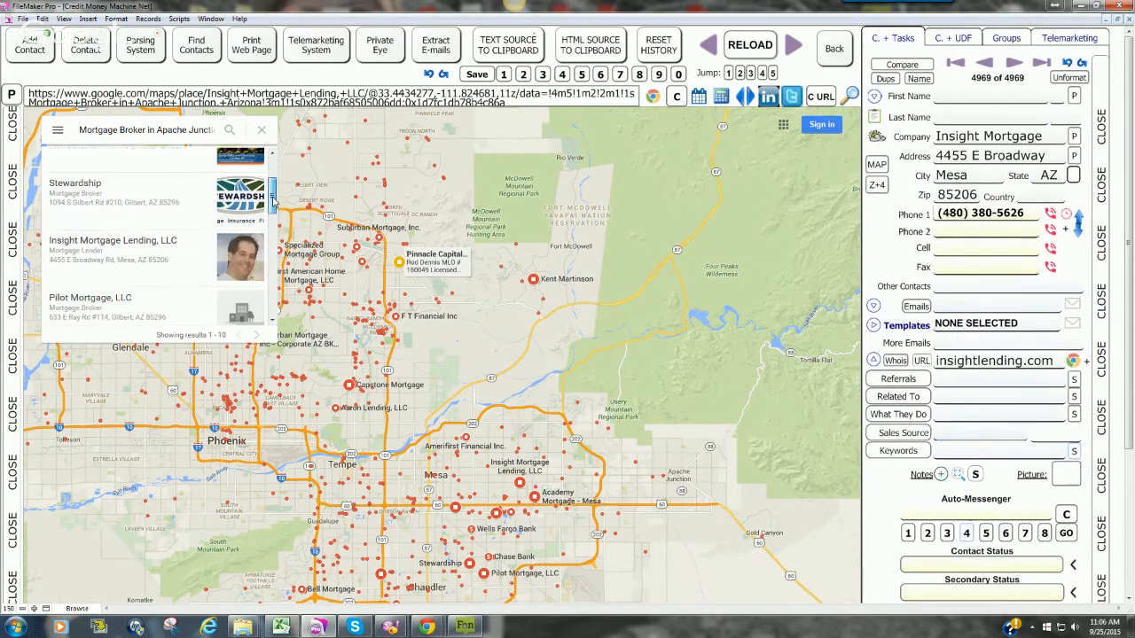
scroll(273, 200, down, 3)
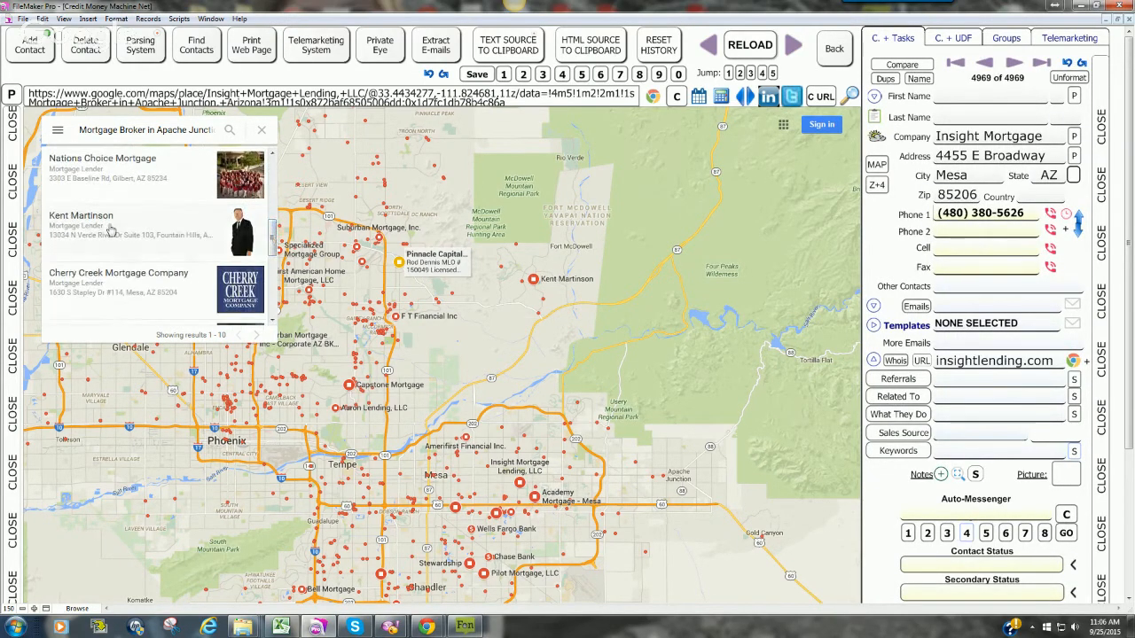
click(199, 228)
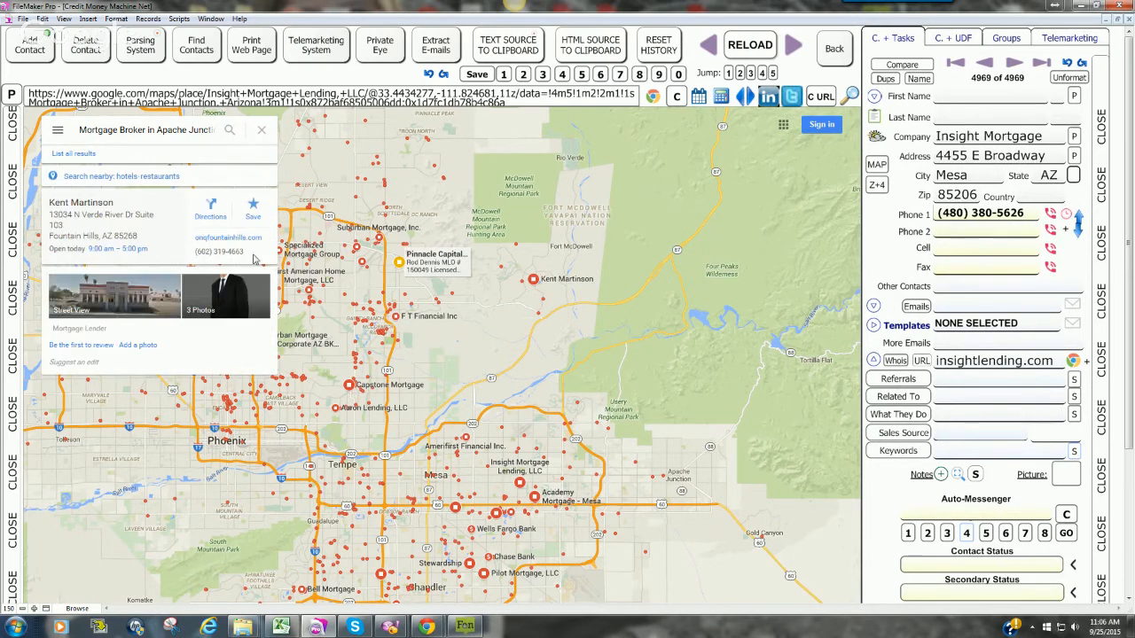
drag(255, 257, 51, 203)
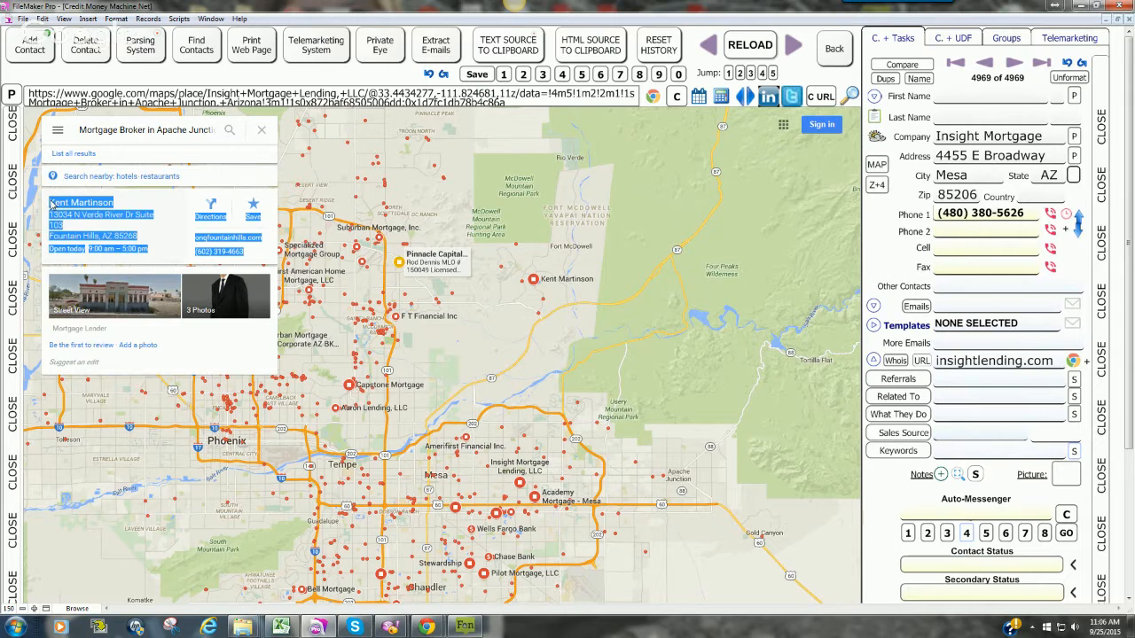
right_click(64, 207)
click(76, 217)
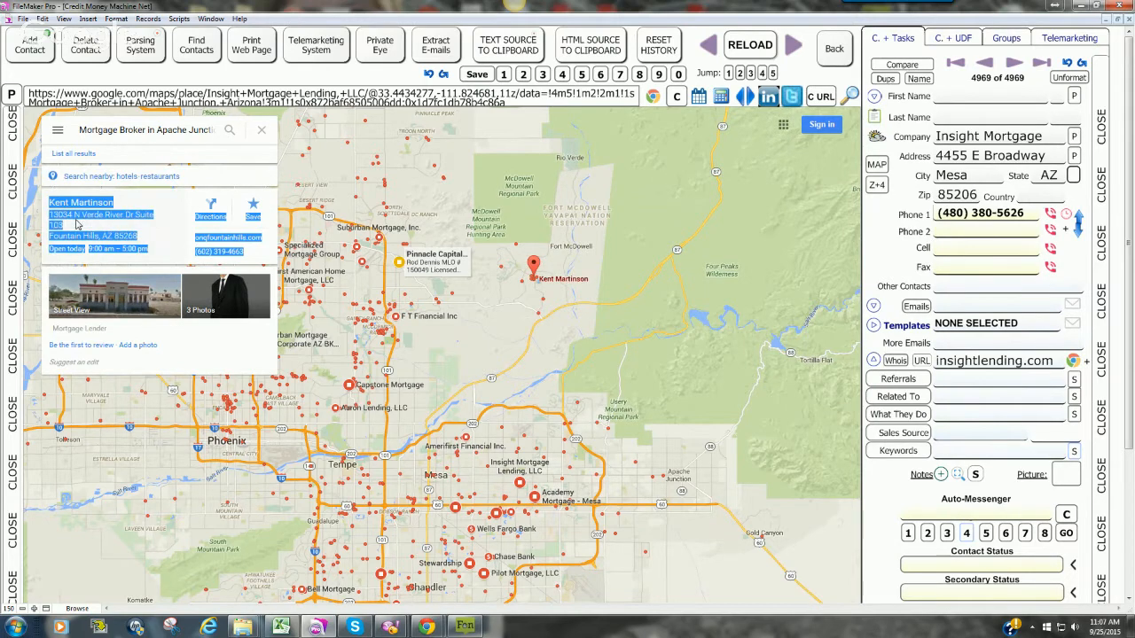
click(877, 186)
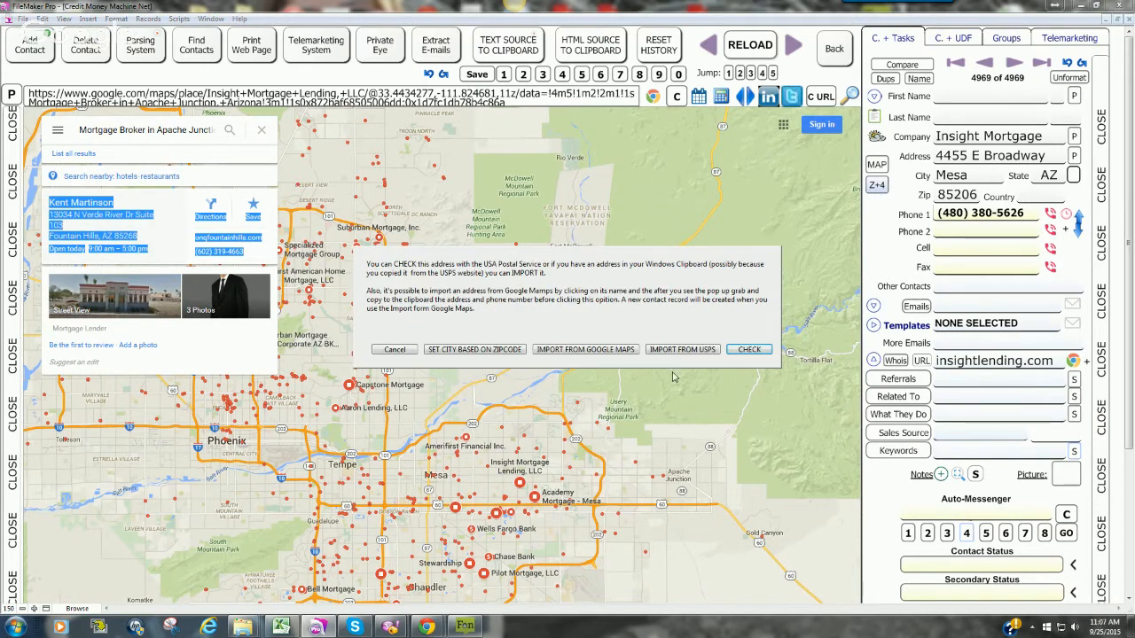
click(580, 350)
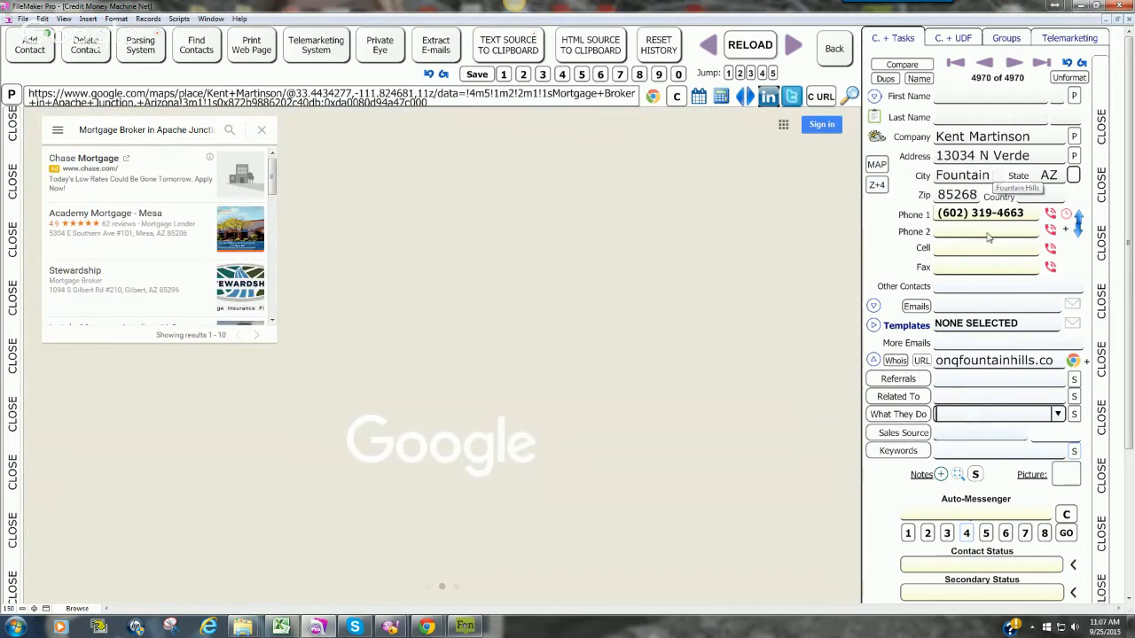
click(1069, 38)
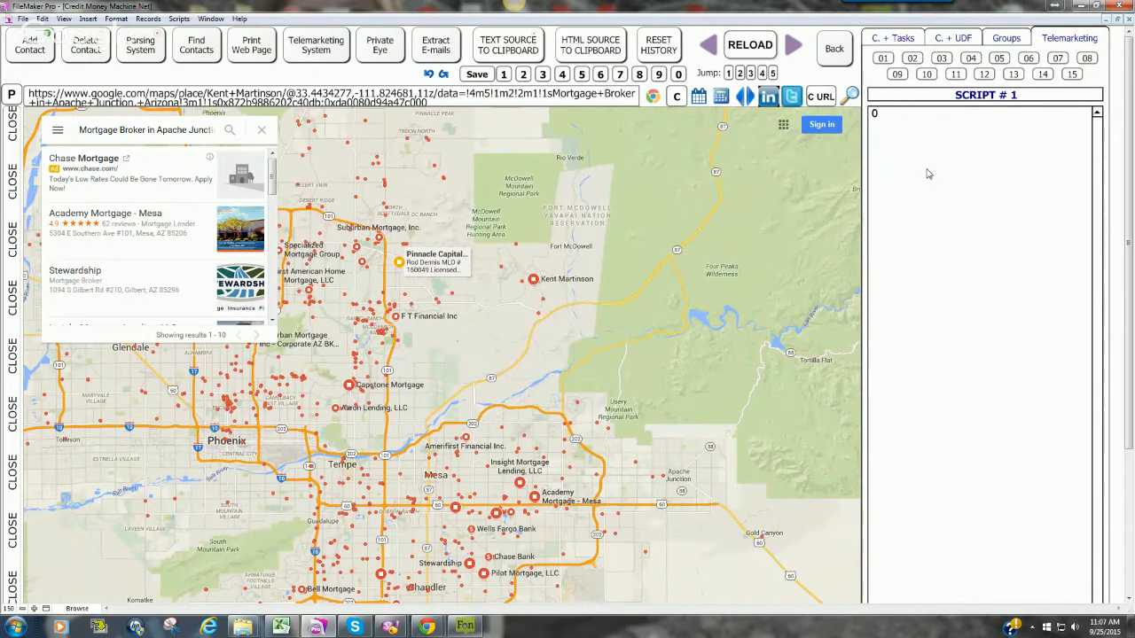
click(884, 41)
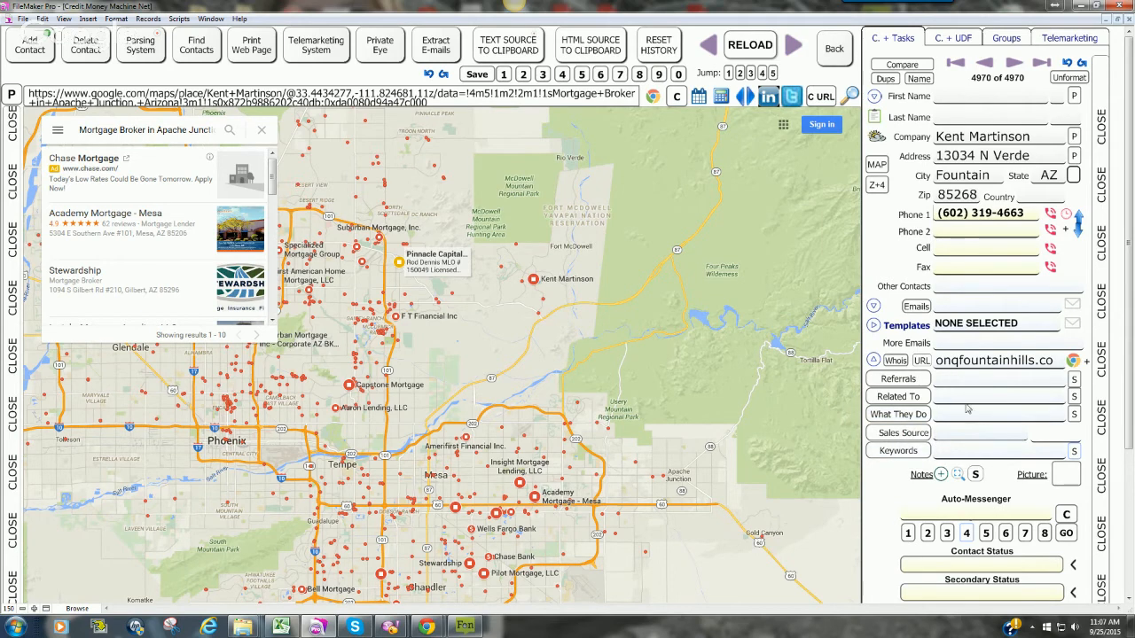
- Delete the Chandler referral from record 4970 and open the Referrals snippets list
click(891, 381)
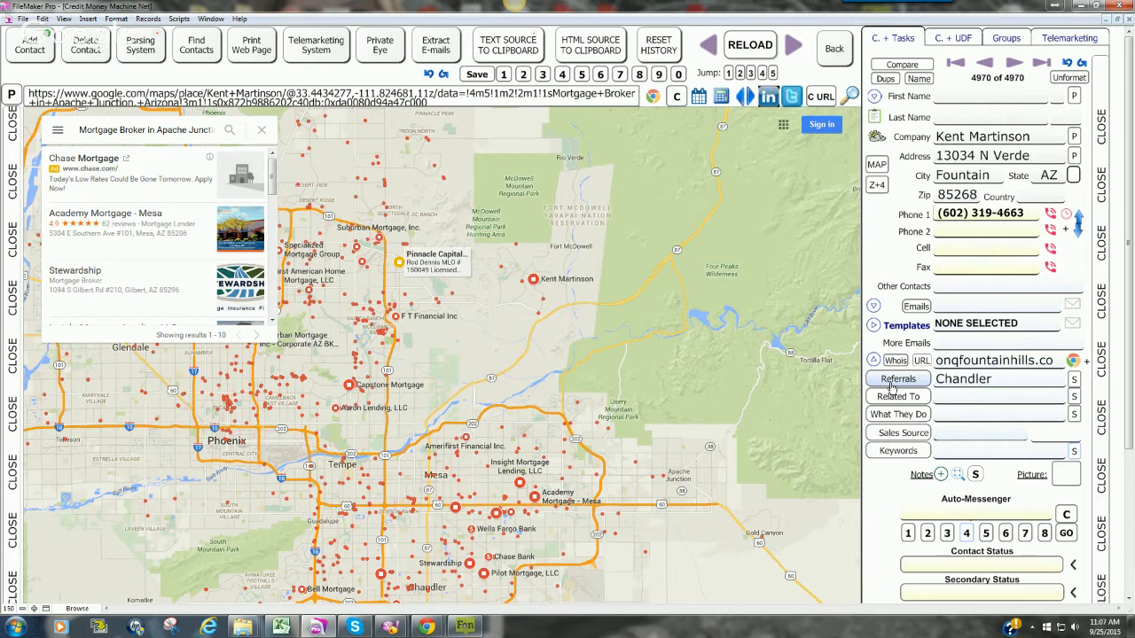
click(1014, 385)
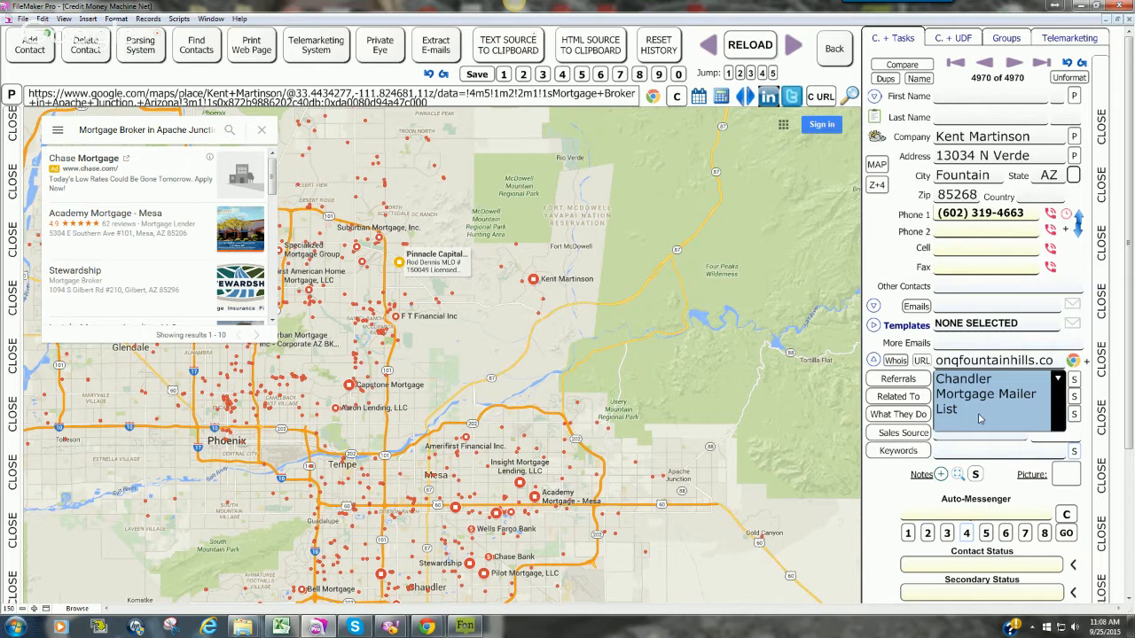
click(981, 419)
key(BackSpace)
key(BackSpace)
key(BackSpace)
key(BackSpace)
key(BackSpace)
key(BackSpace)
key(BackSpace)
key(BackSpace)
key(BackSpace)
key(BackSpace)
key(BackSpace)
key(BackSpace)
key(BackSpace)
key(BackSpace)
key(BackSpace)
key(BackSpace)
key(BackSpace)
key(BackSpace)
key(BackSpace)
key(BackSpace)
key(BackSpace)
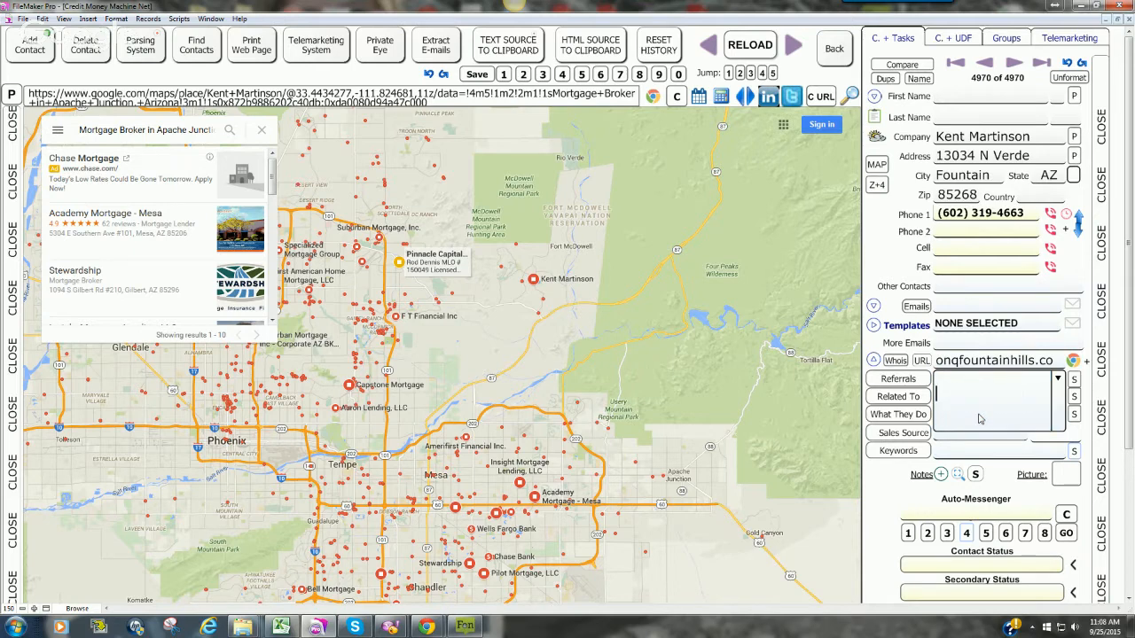
click(880, 275)
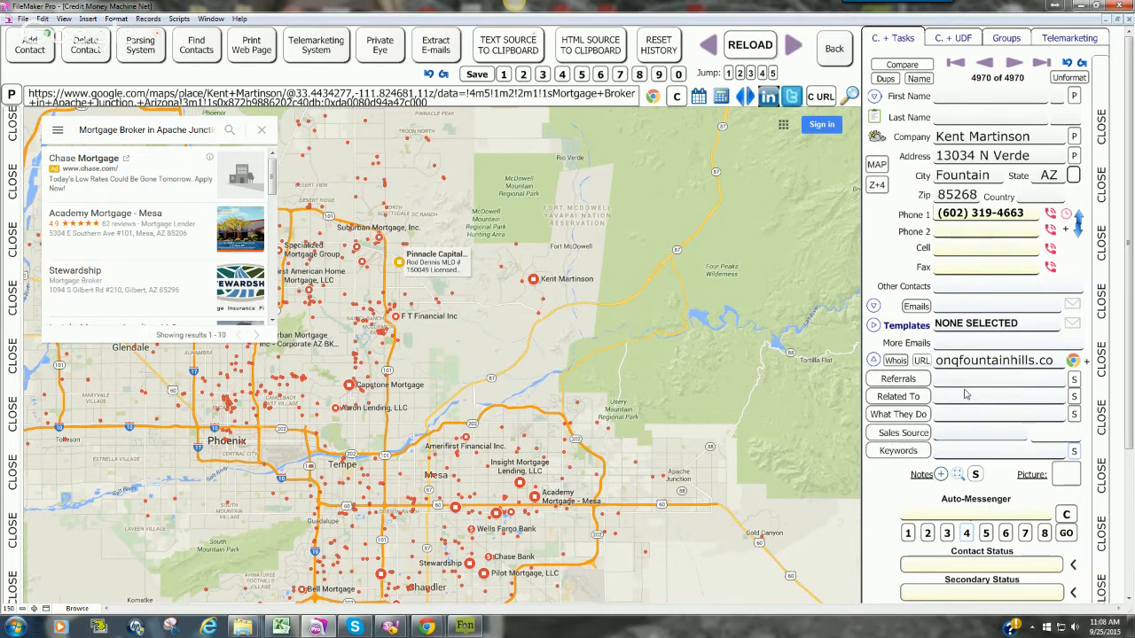
click(1074, 383)
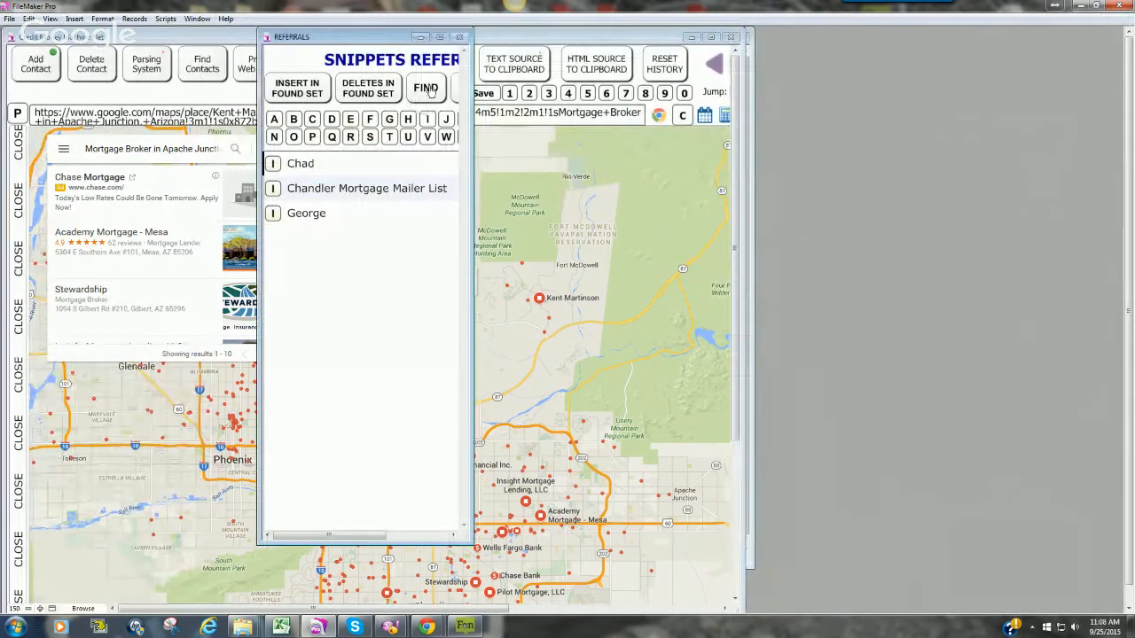
- Add 'Apache Junction Broker List' as a new referral snippet and close the snippets window
drag(471, 95, 580, 99)
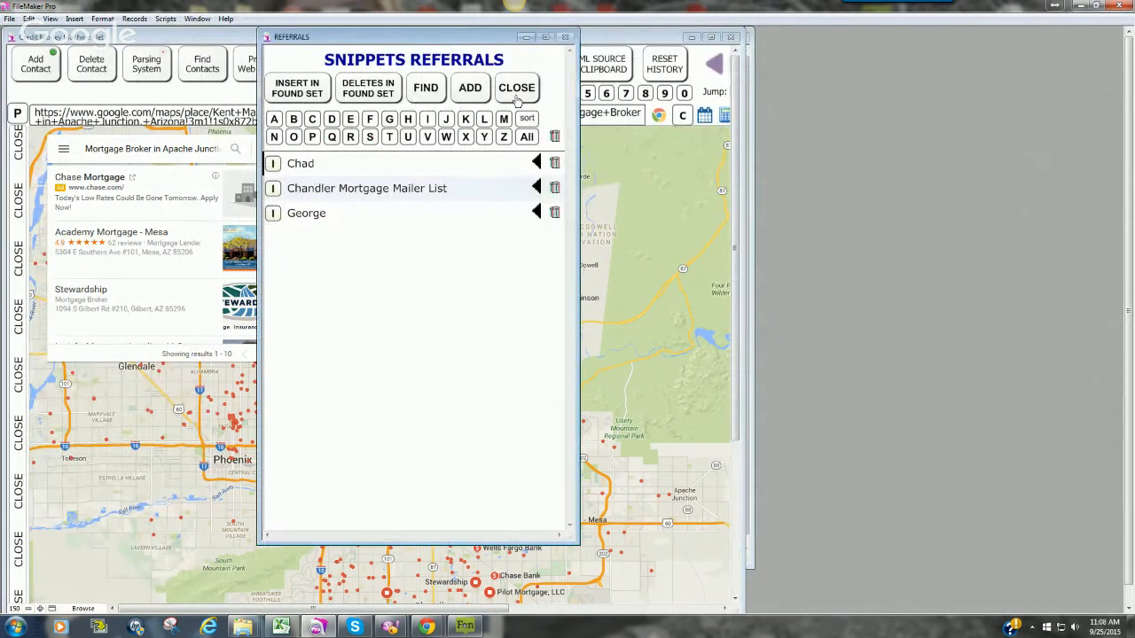
click(470, 88)
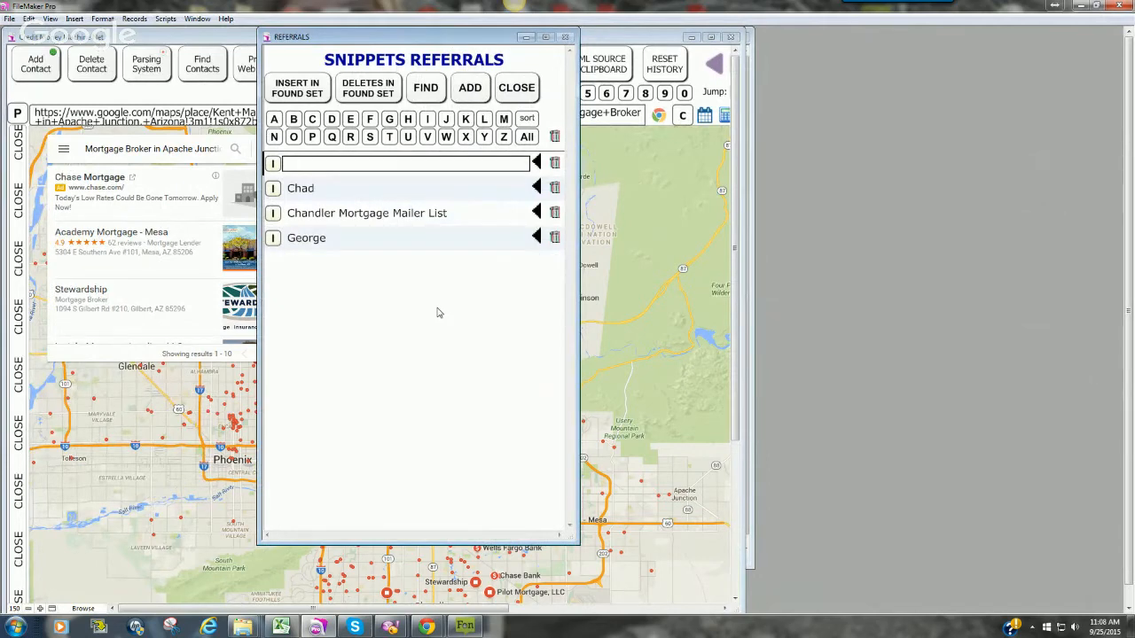
text(Apache Junction Broker List)
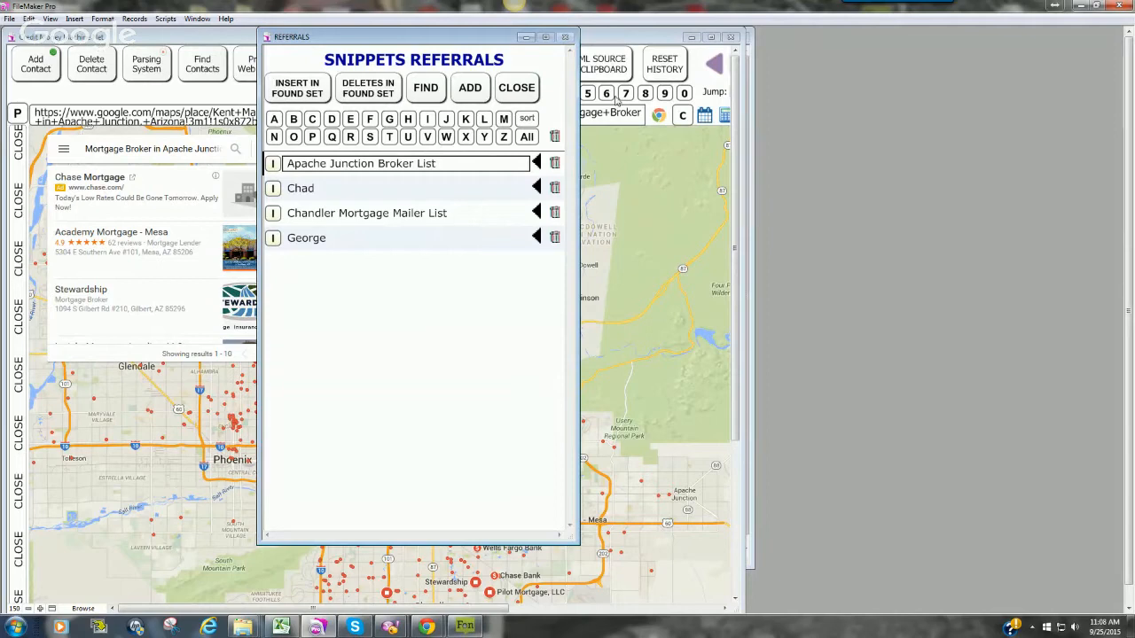
click(511, 95)
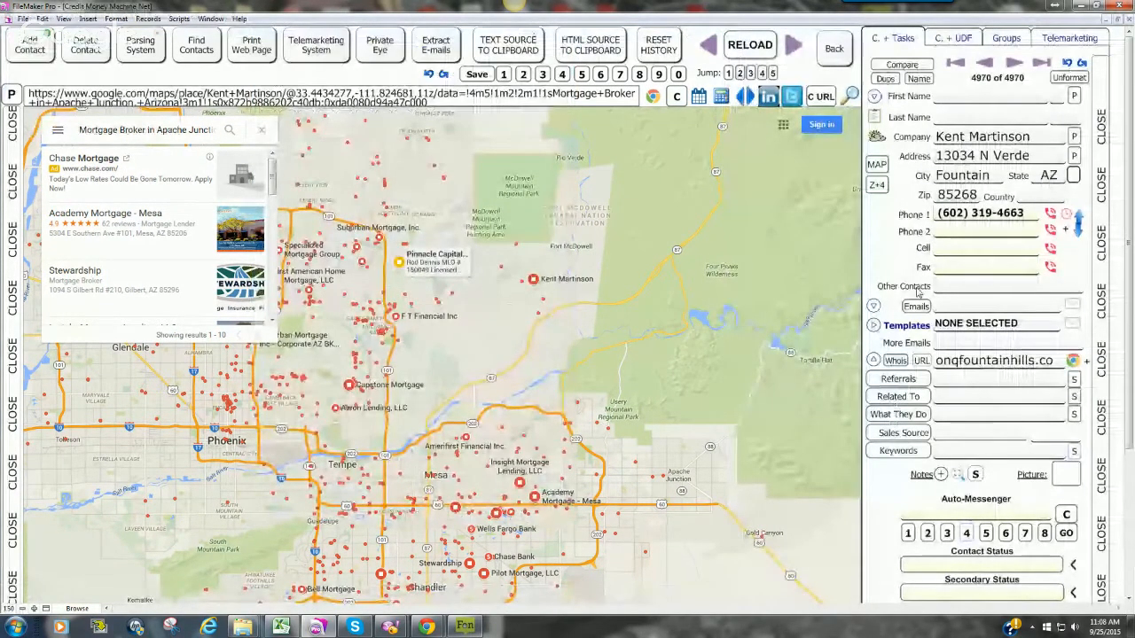
- Set record 4970's Referrals field to Apache Junction Broker List
click(1055, 383)
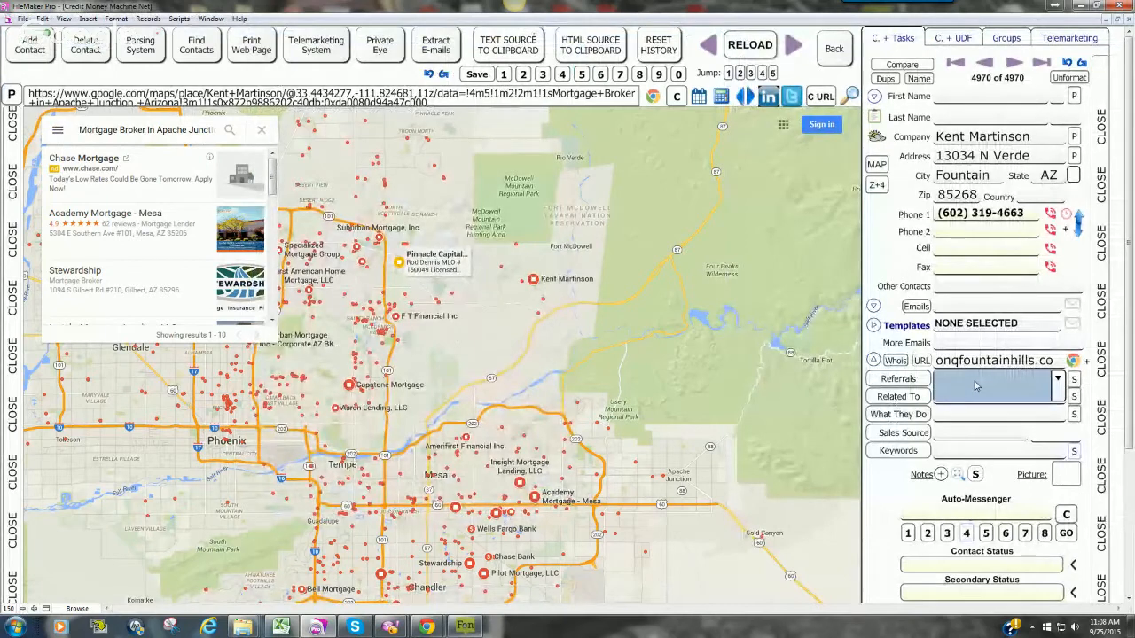
click(1056, 382)
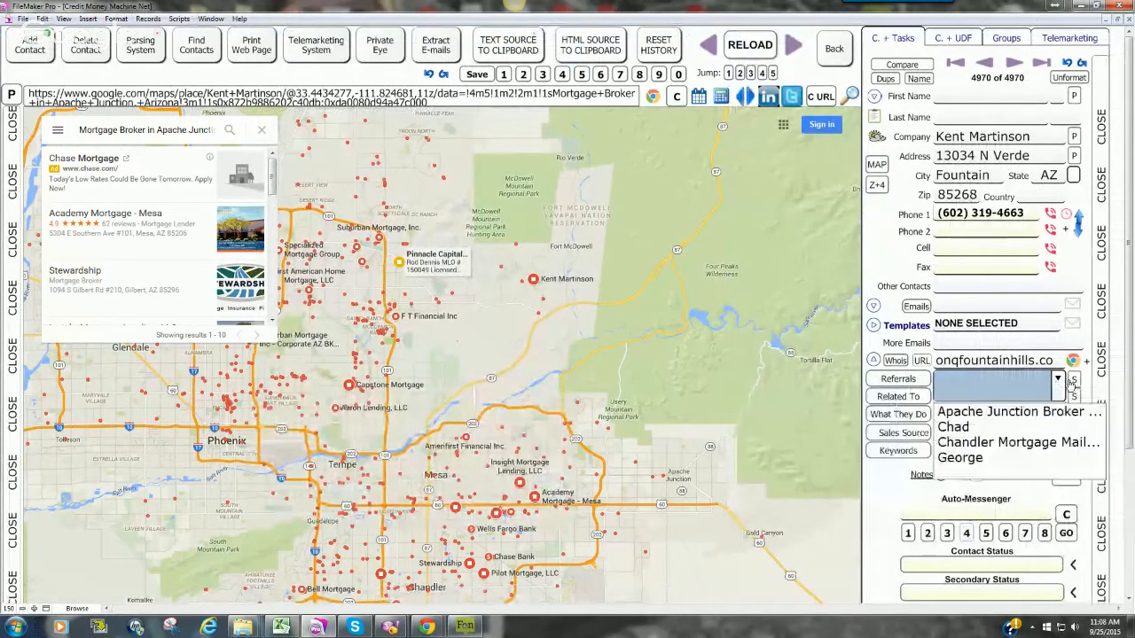
click(998, 413)
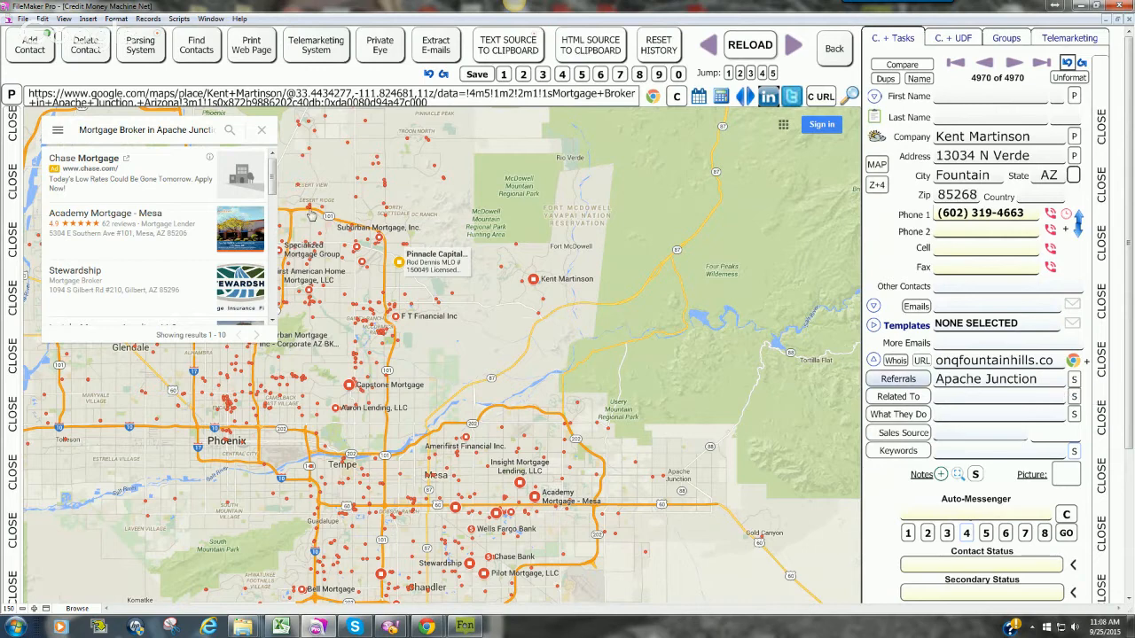
drag(273, 177, 270, 253)
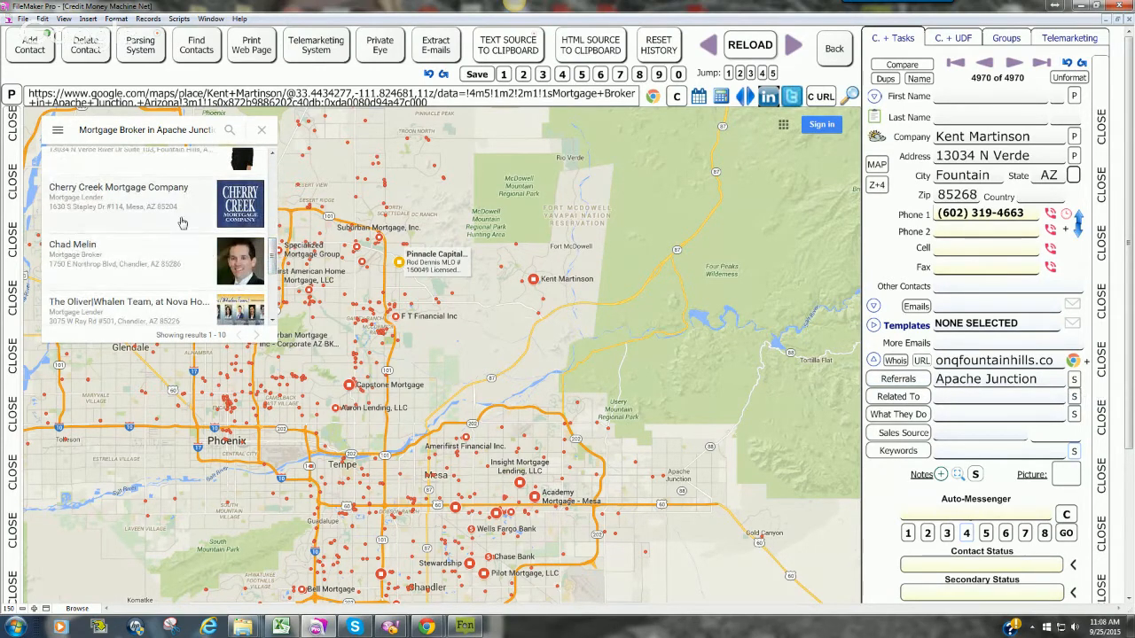
- Copy the next broker's map listing and import it as new contact 4971, Academy Mortgage in Chandler
click(175, 254)
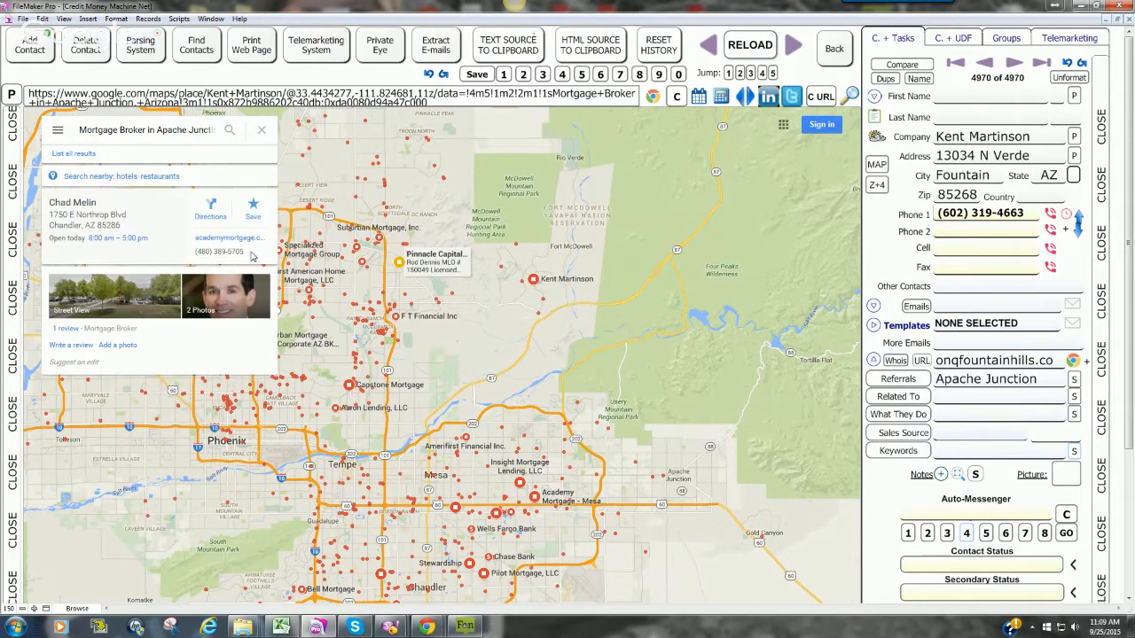
drag(252, 255, 52, 211)
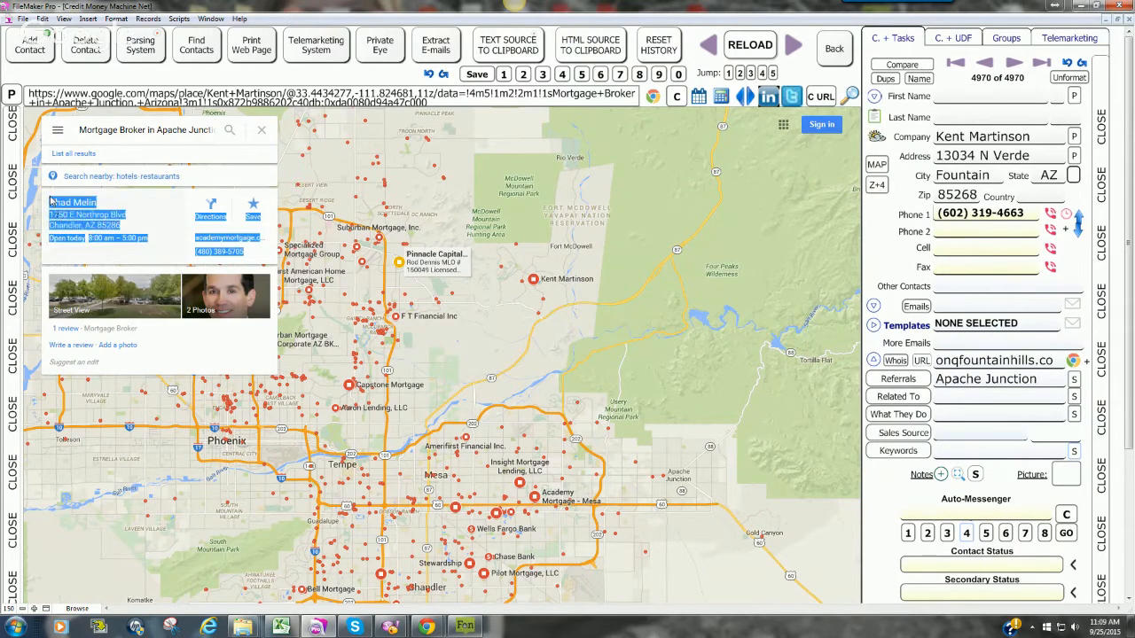
right_click(65, 201)
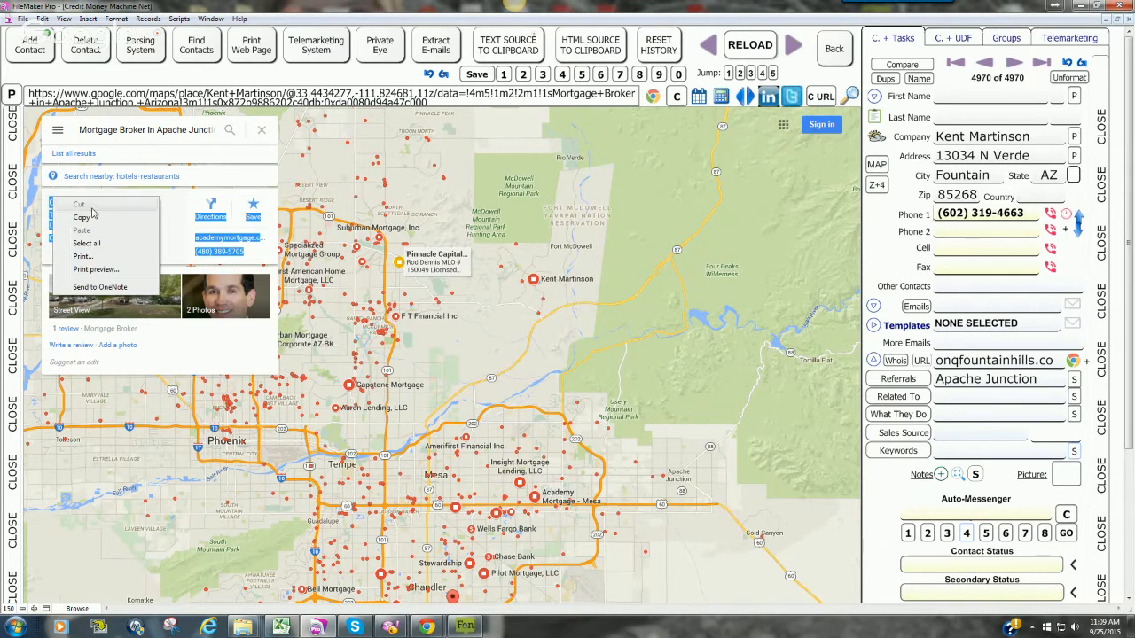
click(82, 218)
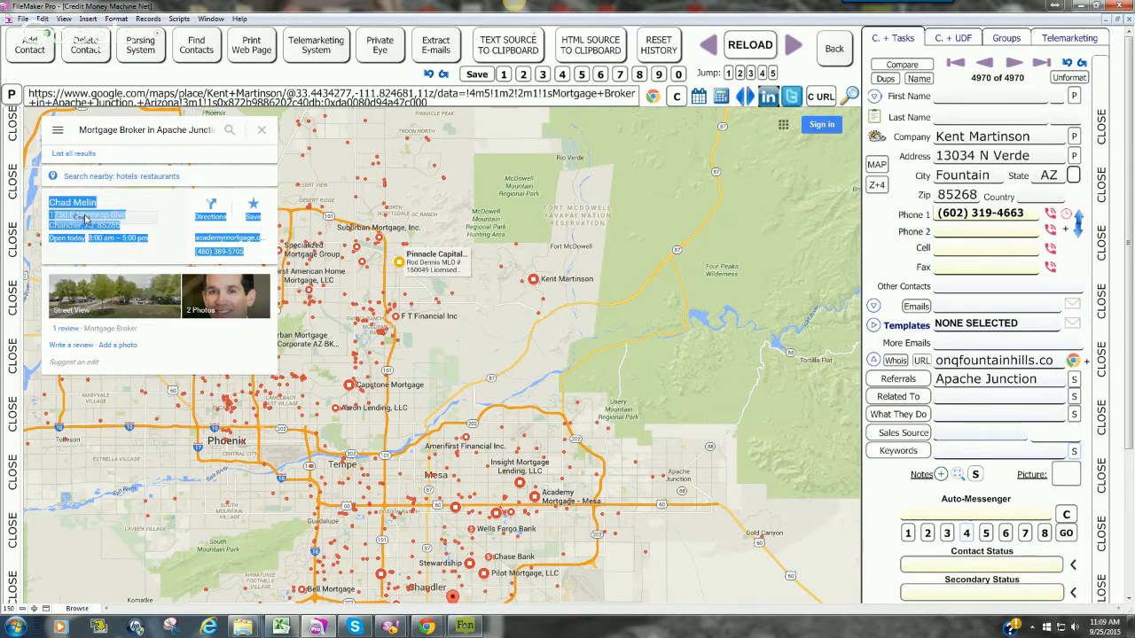
click(876, 186)
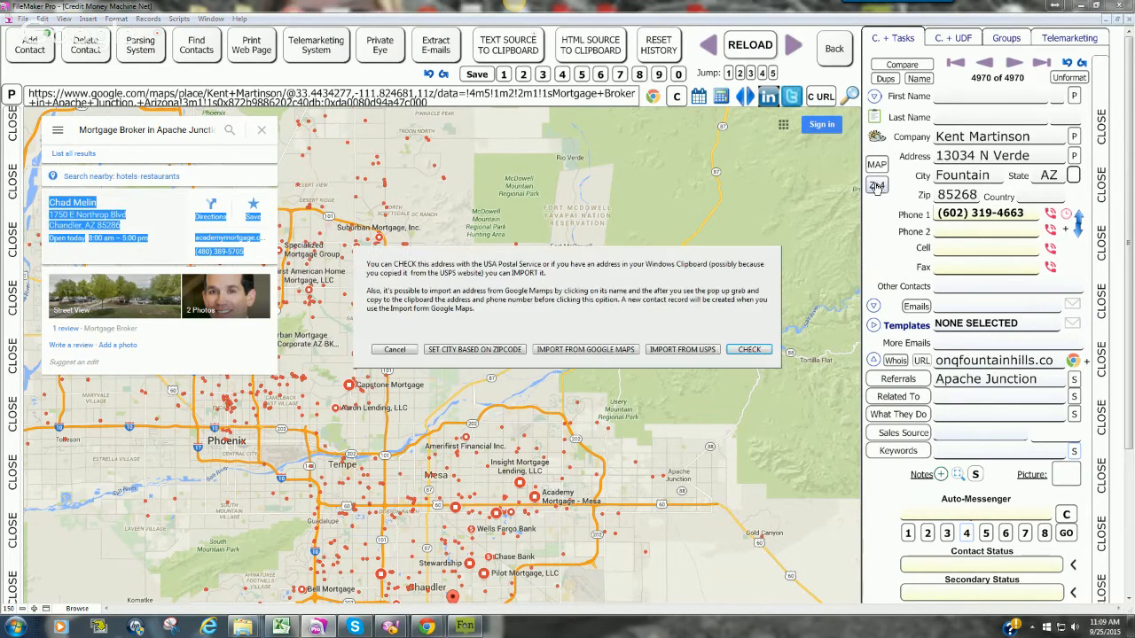
click(574, 351)
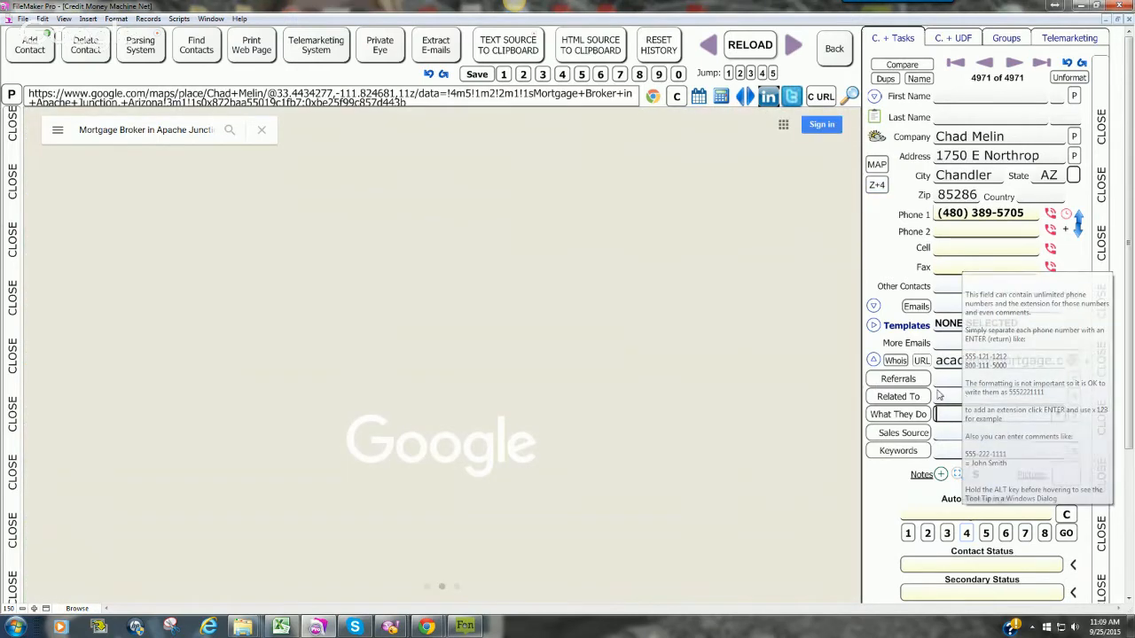
- Set the new Academy Mortgage contact's Referrals field to Apache Junction
click(943, 382)
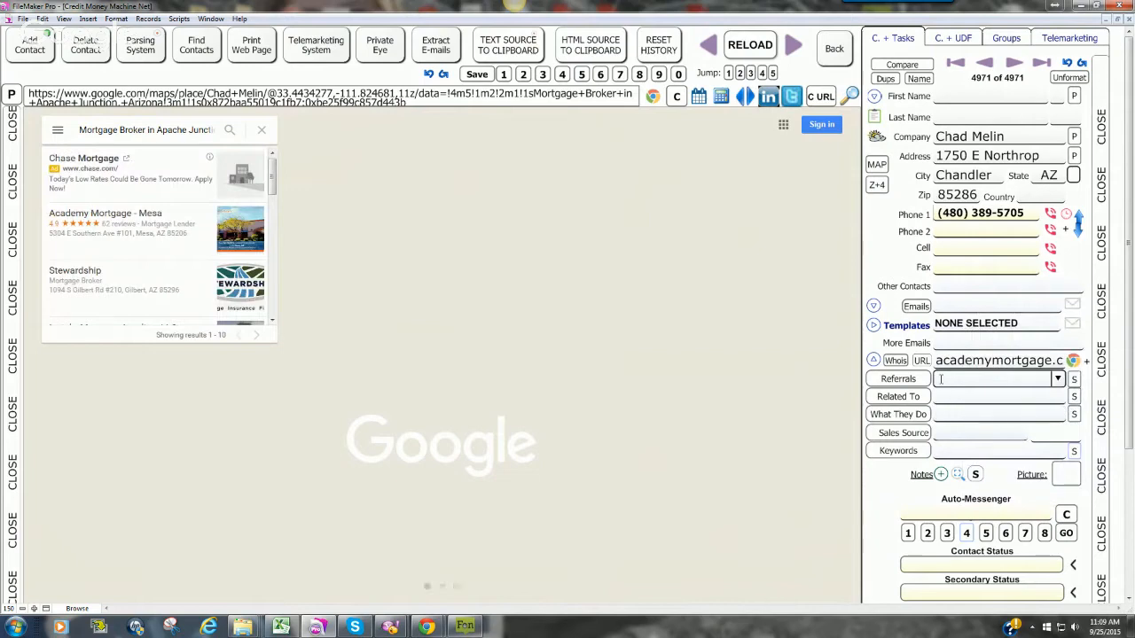
click(1058, 380)
click(1012, 397)
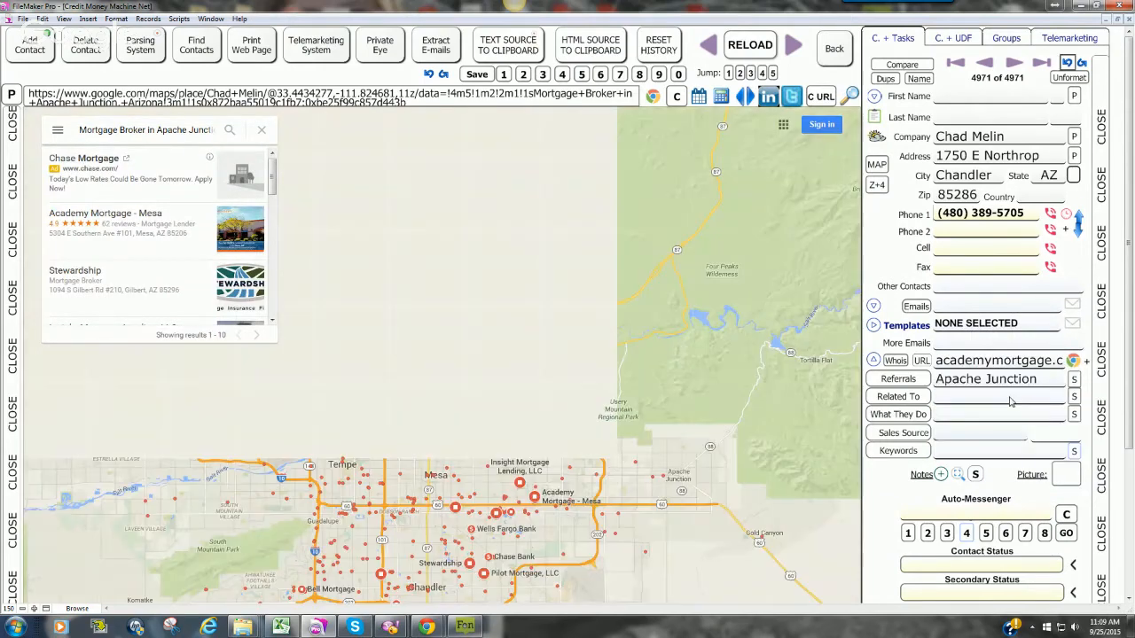
click(900, 383)
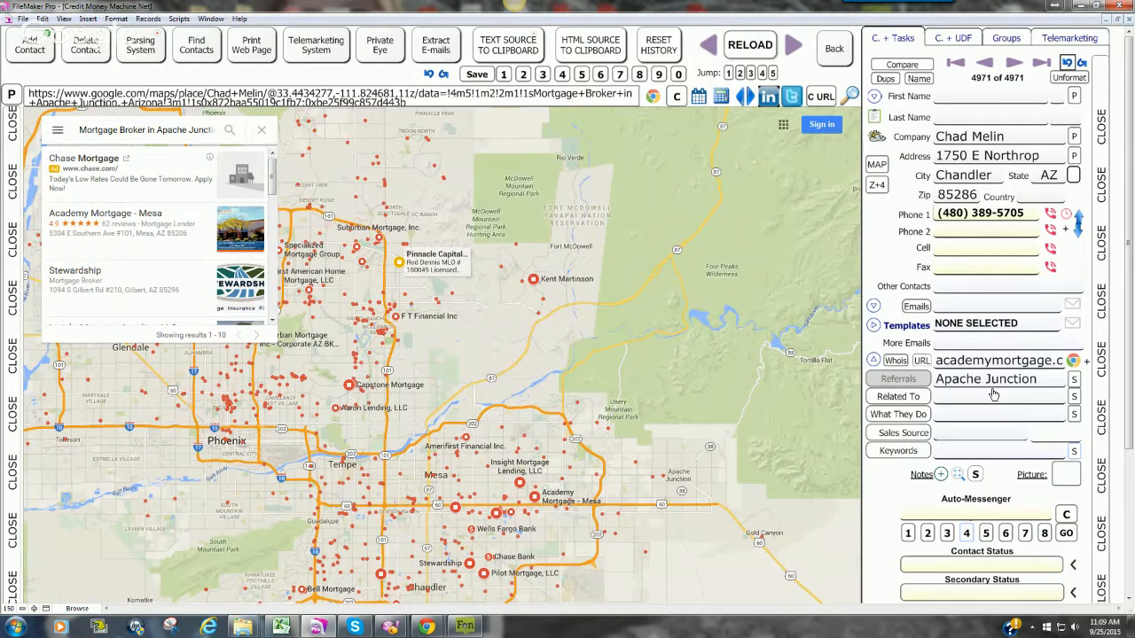
- Open the Capstone Mortgage map listing and copy its name, address and phone
click(905, 377)
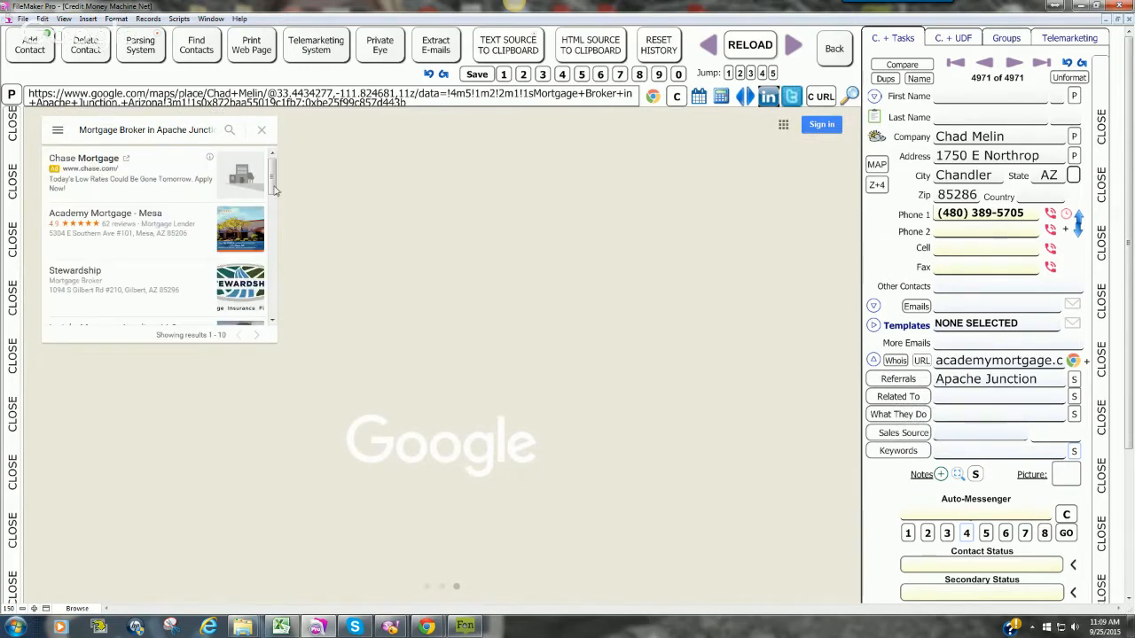
scroll(267, 222, down, 5)
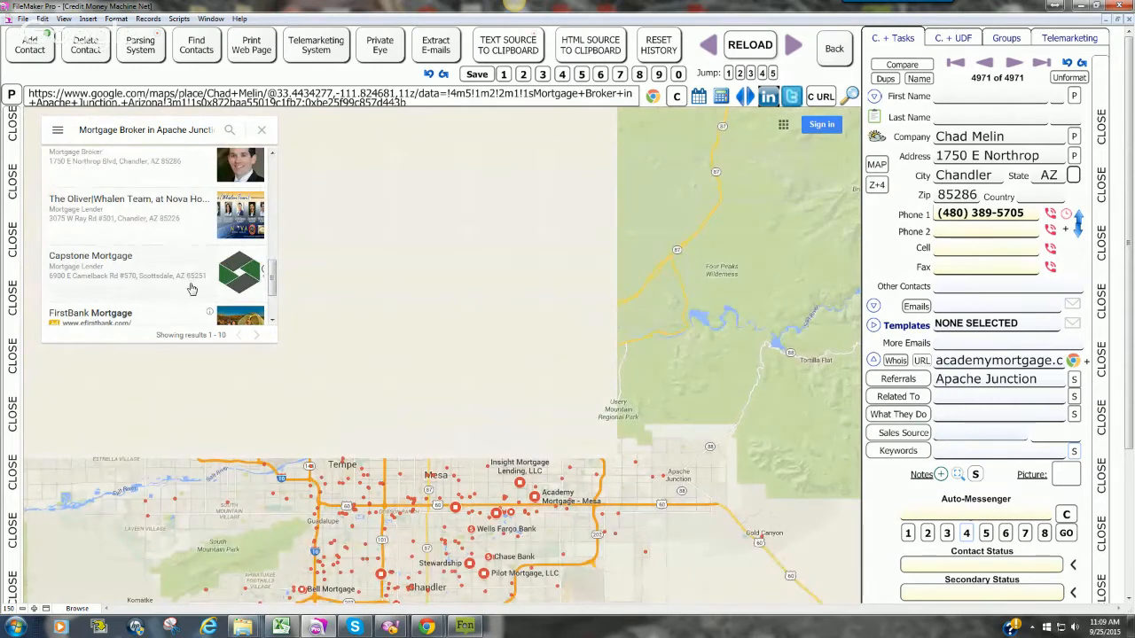
click(190, 287)
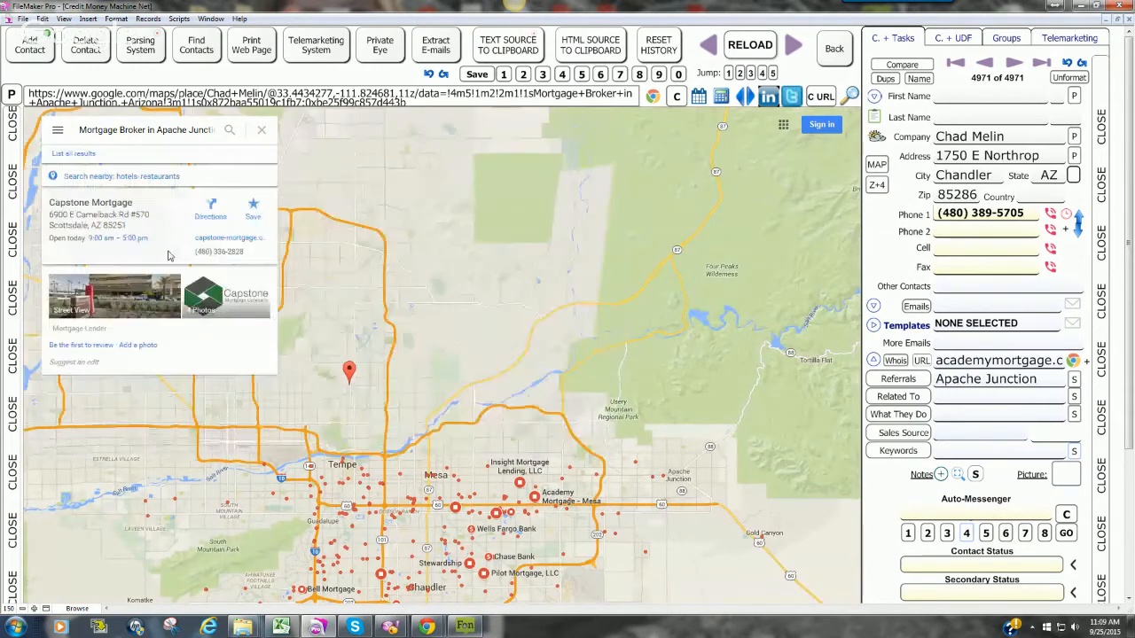
drag(263, 262, 50, 203)
right_click(66, 202)
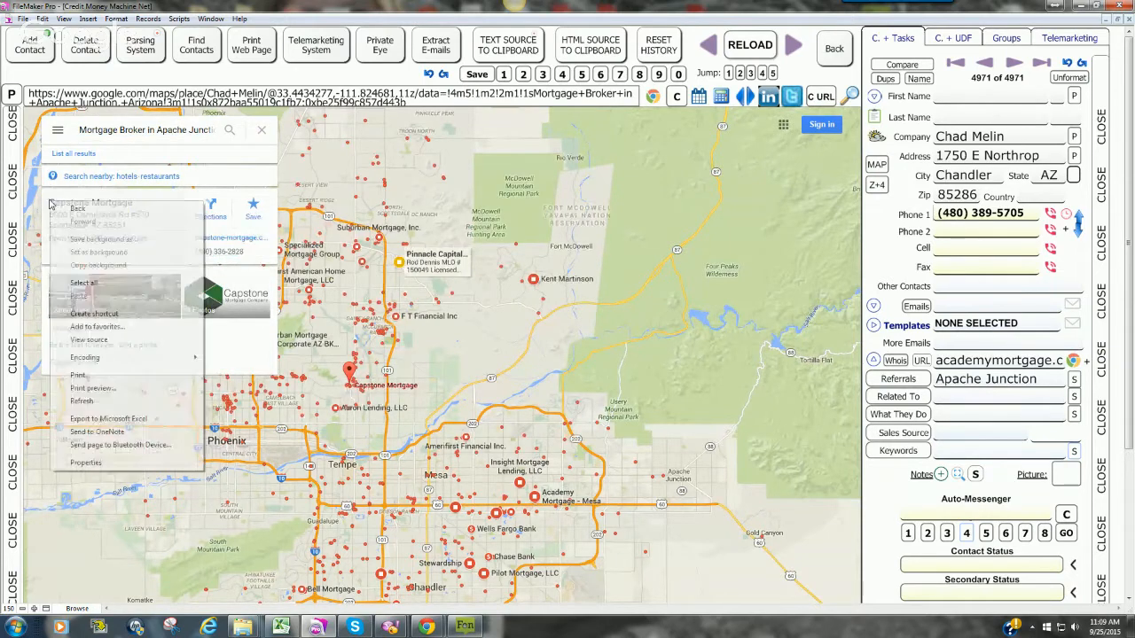
click(217, 178)
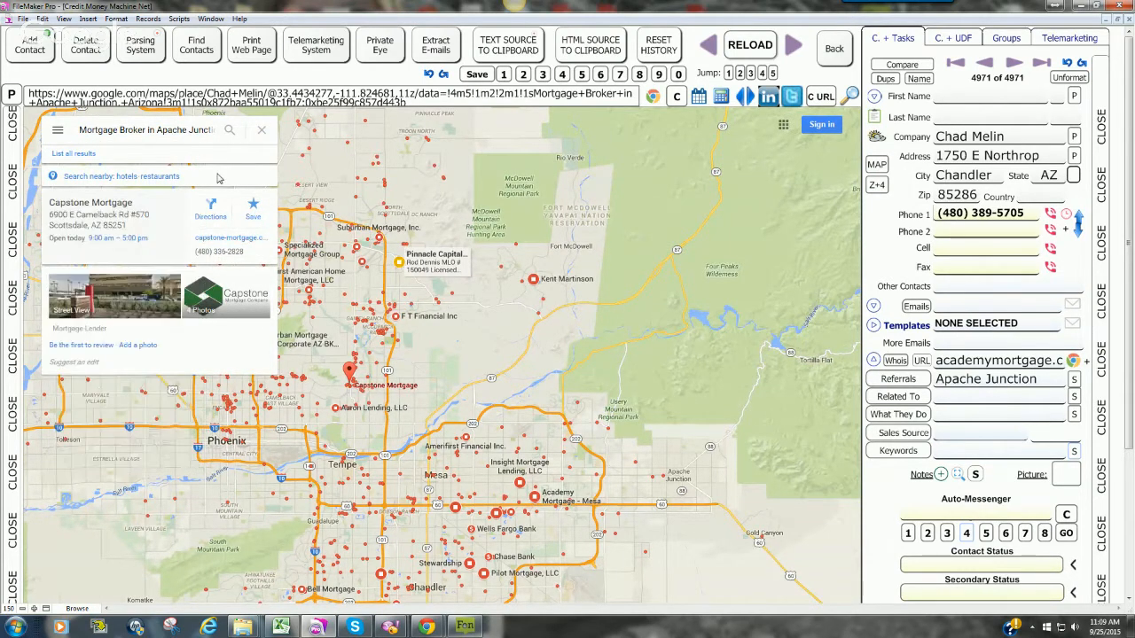
drag(247, 261, 51, 205)
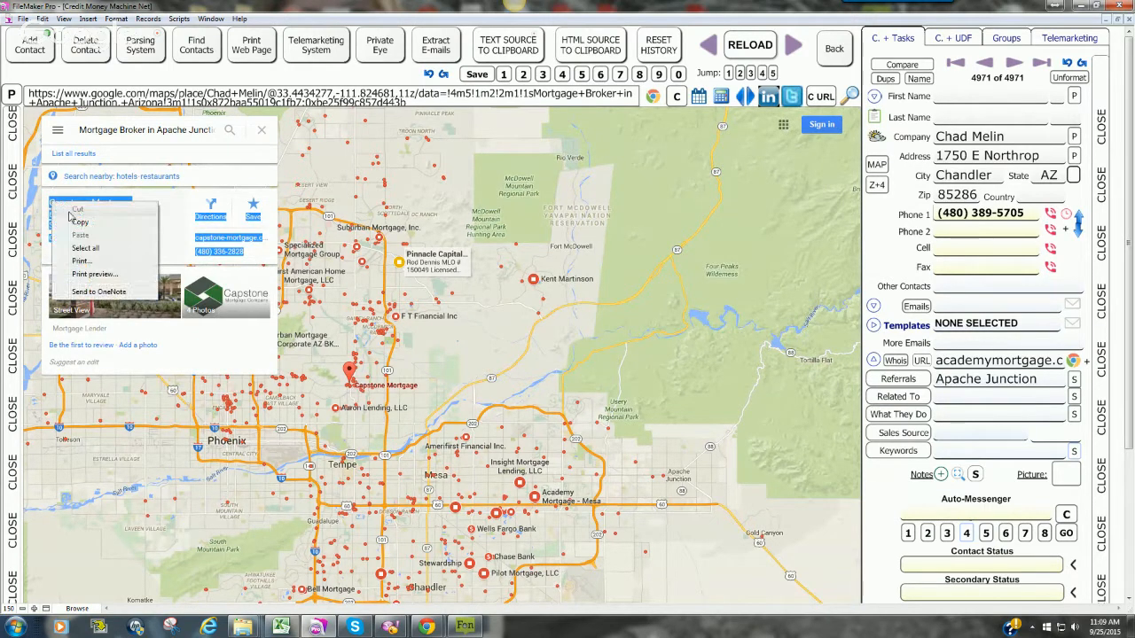
click(80, 222)
- Import Capstone Mortgage as record 4972 with Apache Junction referral, then close the map
click(876, 186)
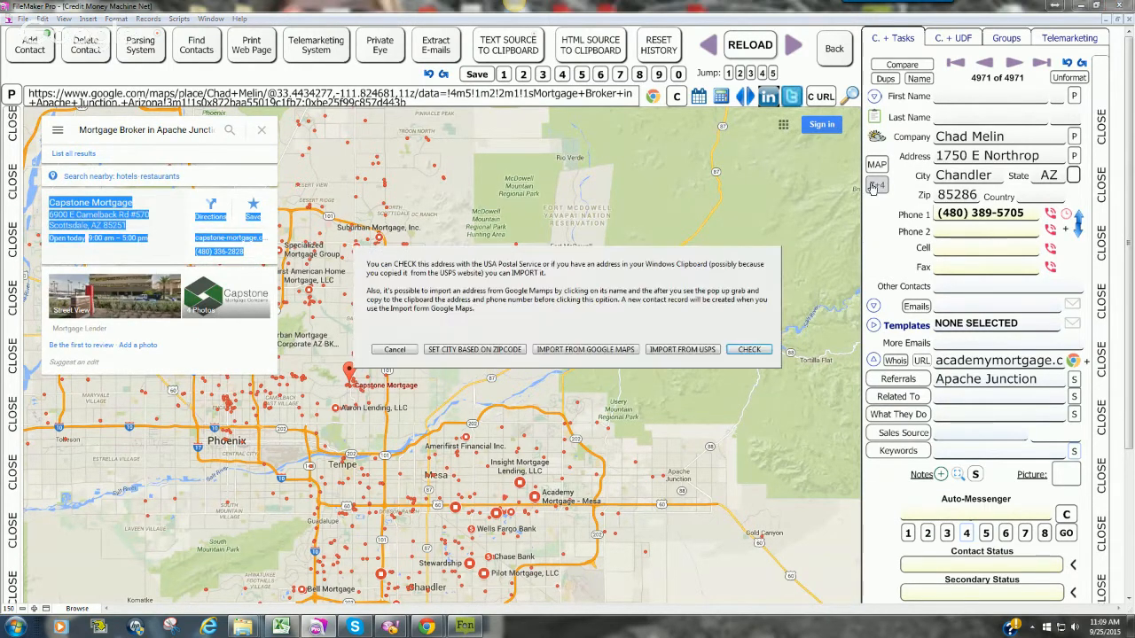
click(573, 349)
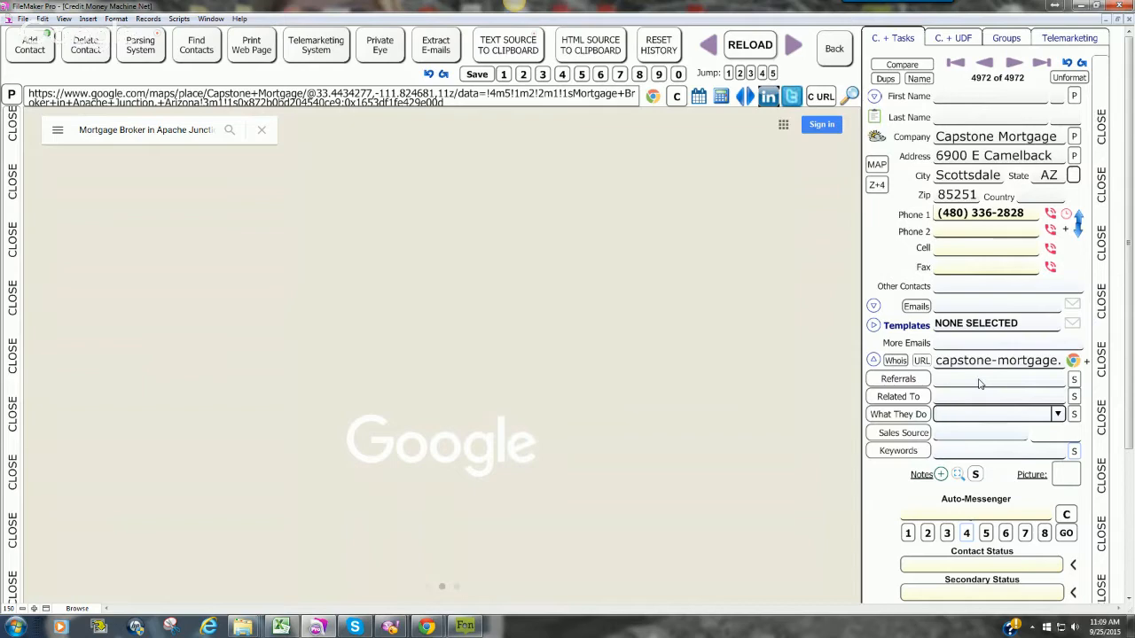
click(905, 383)
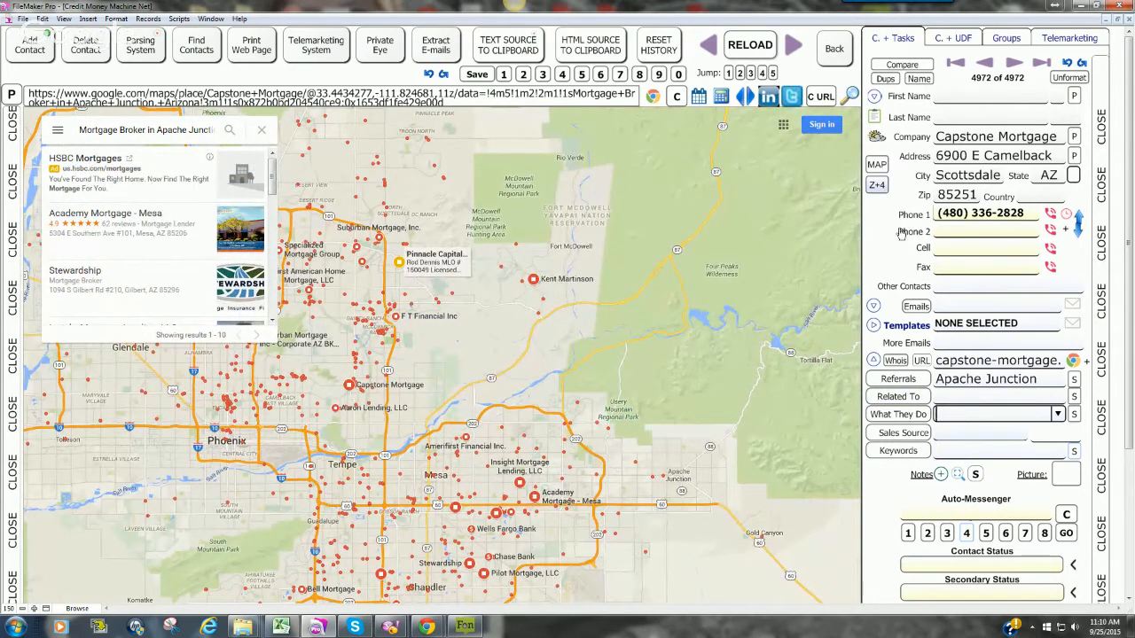
click(1104, 137)
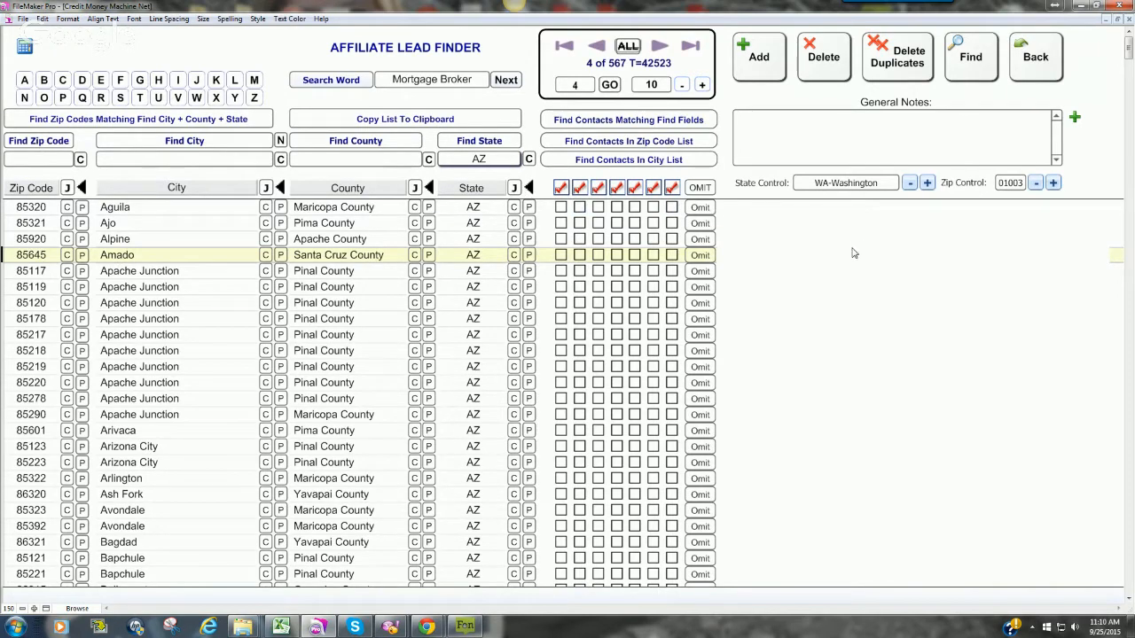
- From the Apache Junction row, map Arivaca's mortgage brokers, then close it and return to Capstone Mortgage
click(752, 269)
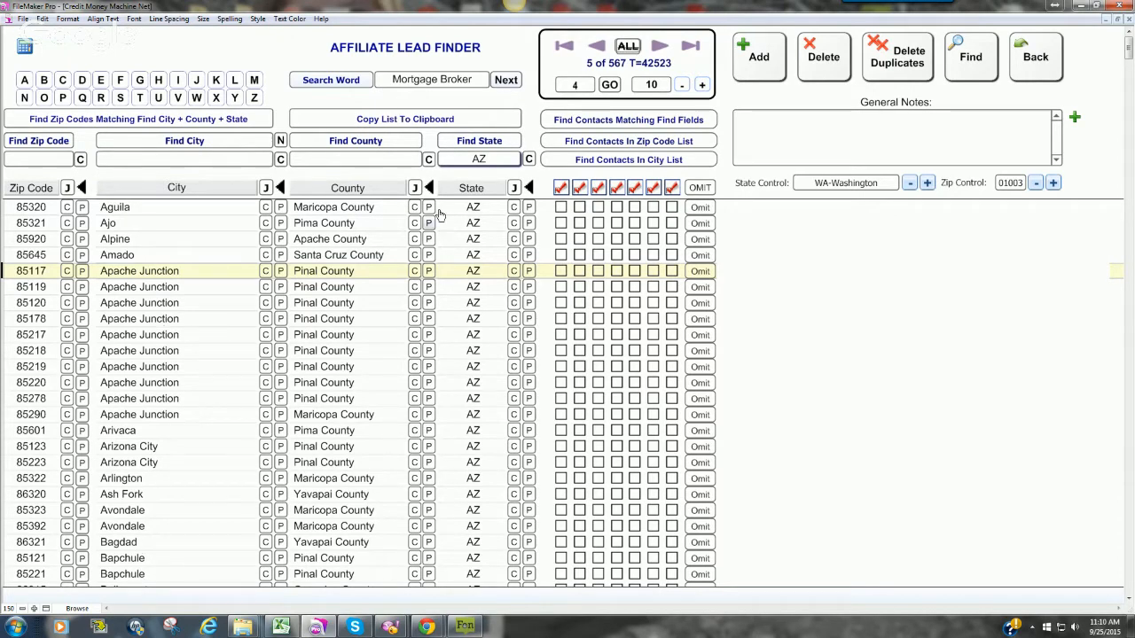
click(506, 81)
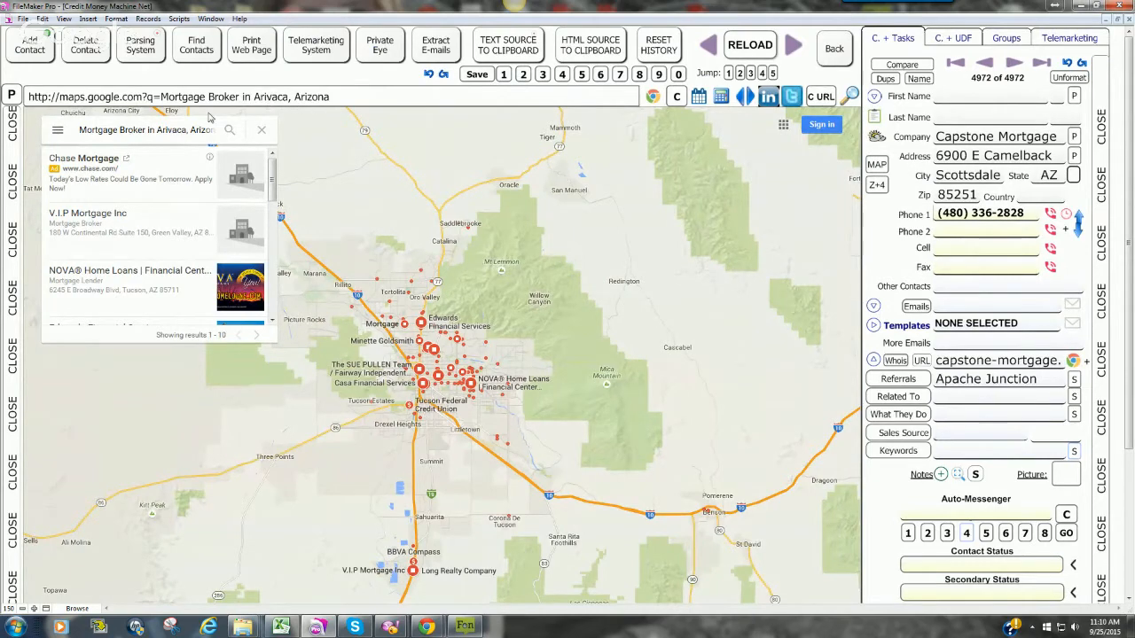
mouse_move(272, 183)
mouse_down()
mouse_move(264, 309)
mouse_move(274, 166)
mouse_up()
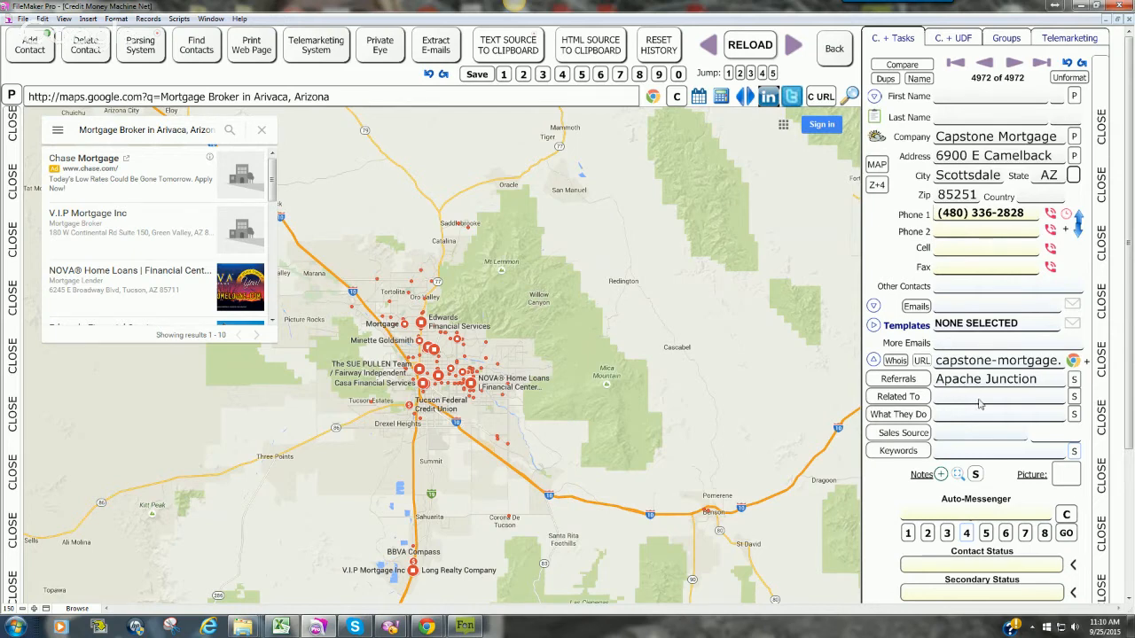
click(1104, 140)
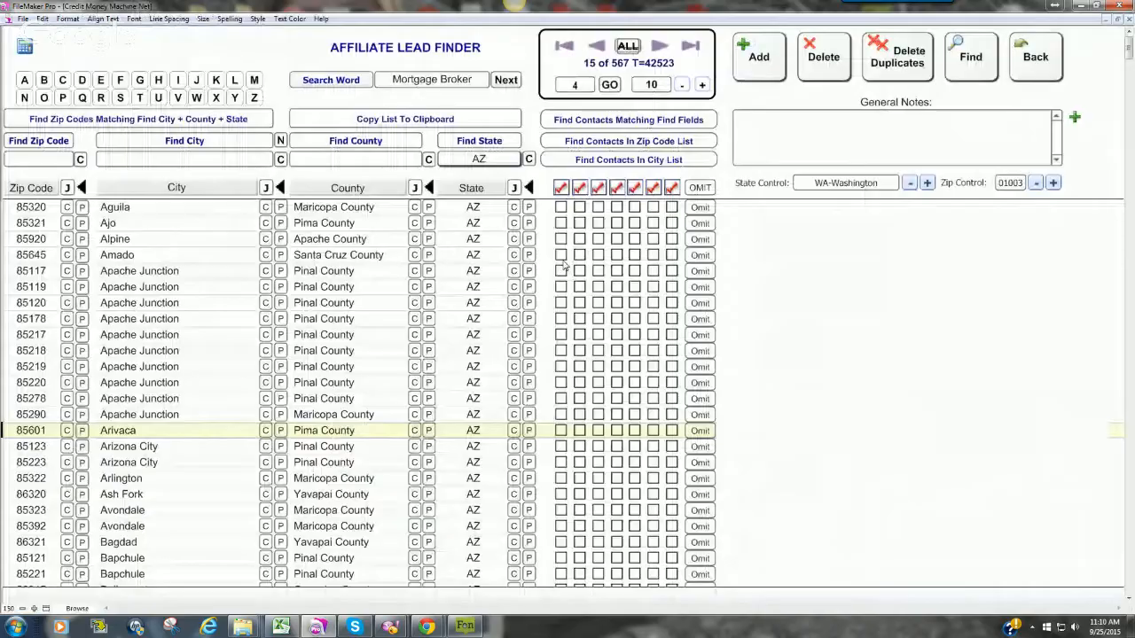
click(1029, 65)
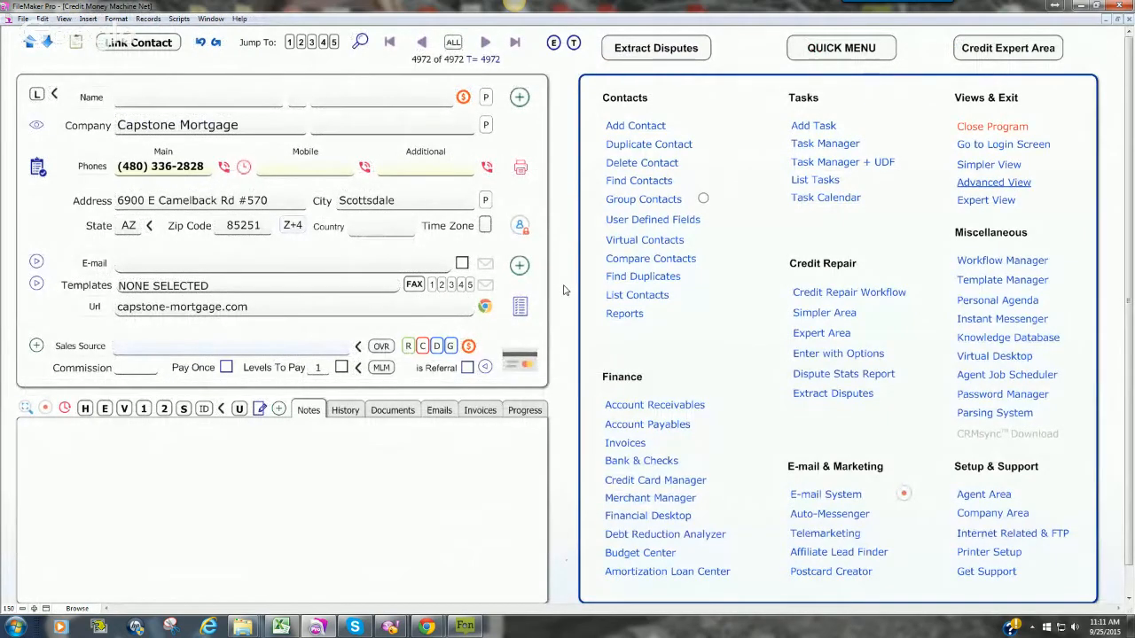
- Quick-find contacts matching 'apache Junction broke' and show the three matches as a full list
click(519, 306)
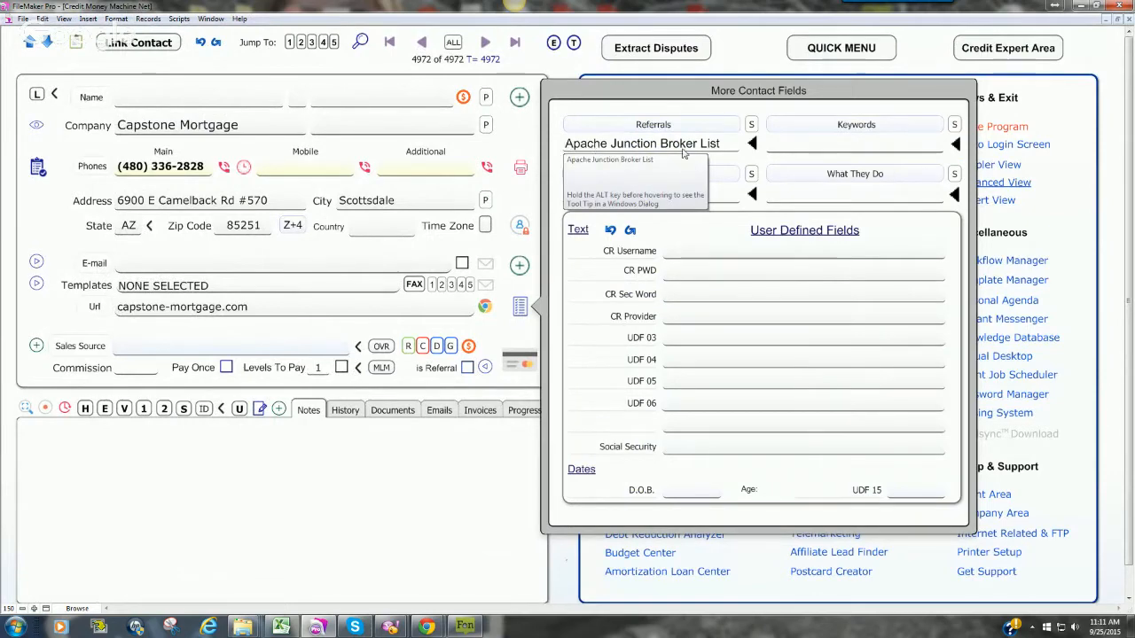
click(564, 559)
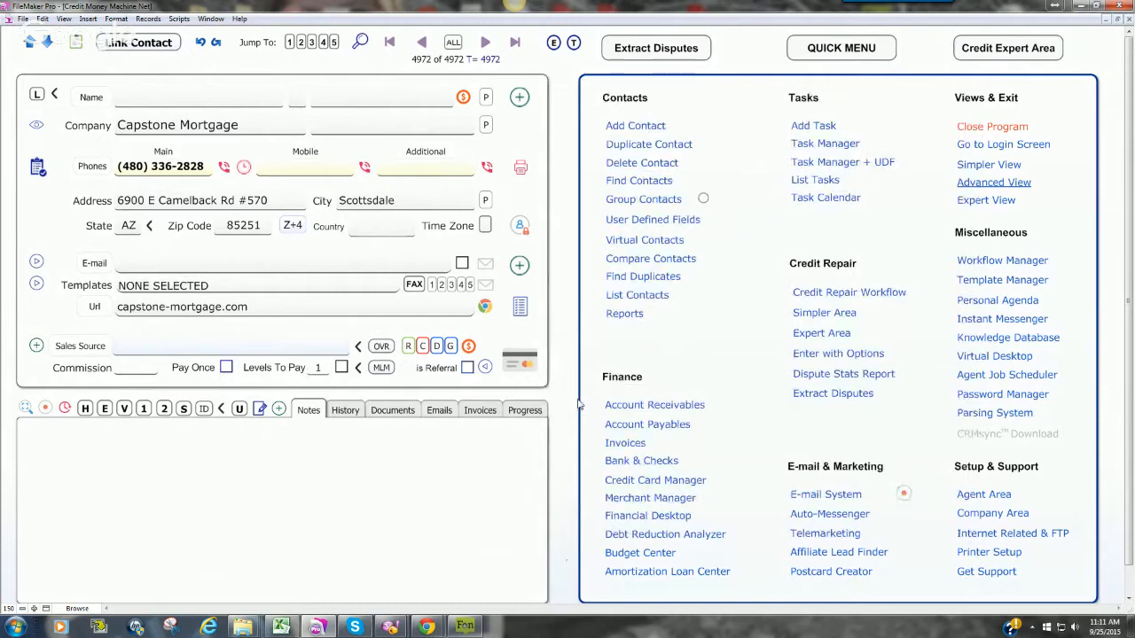
key(ctrl+f)
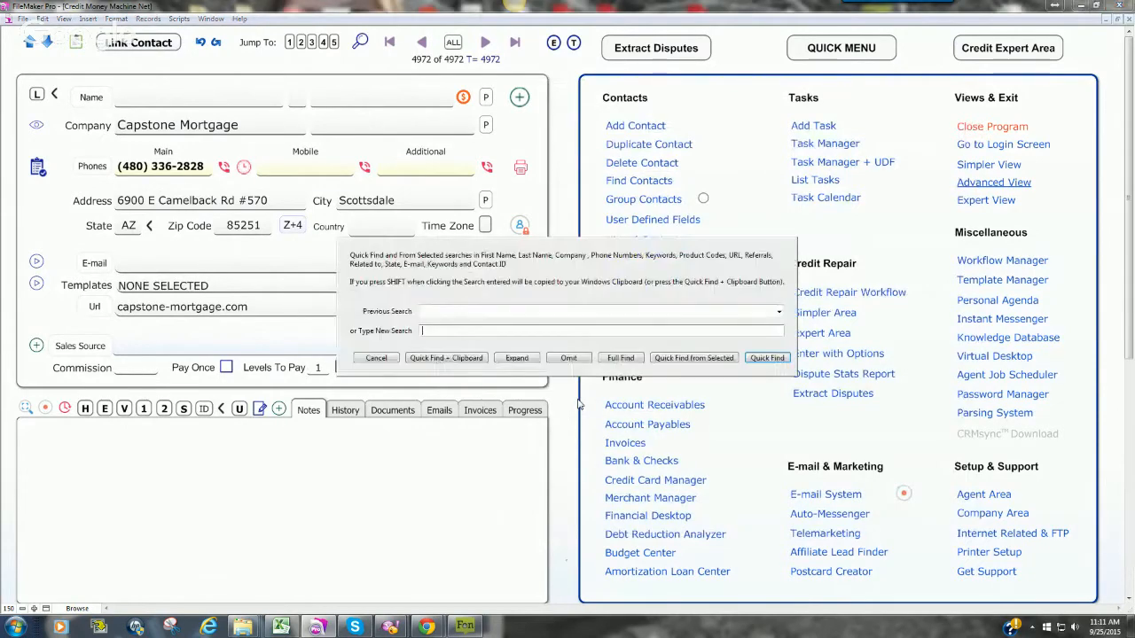
text(apache Junction)
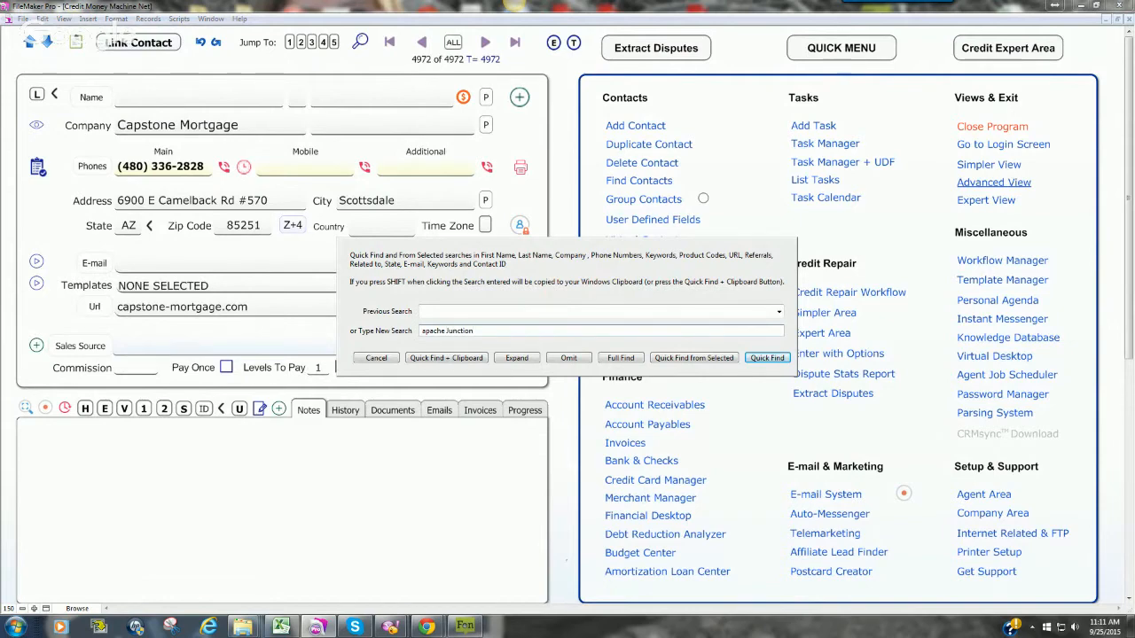
text( broker list)
key(Return)
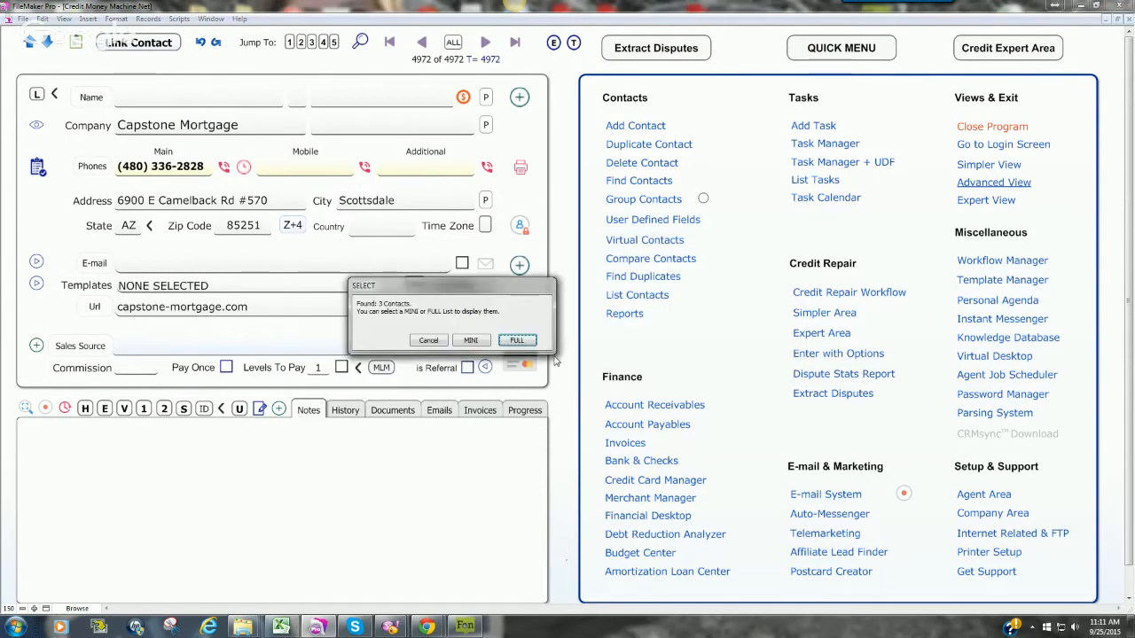
click(524, 344)
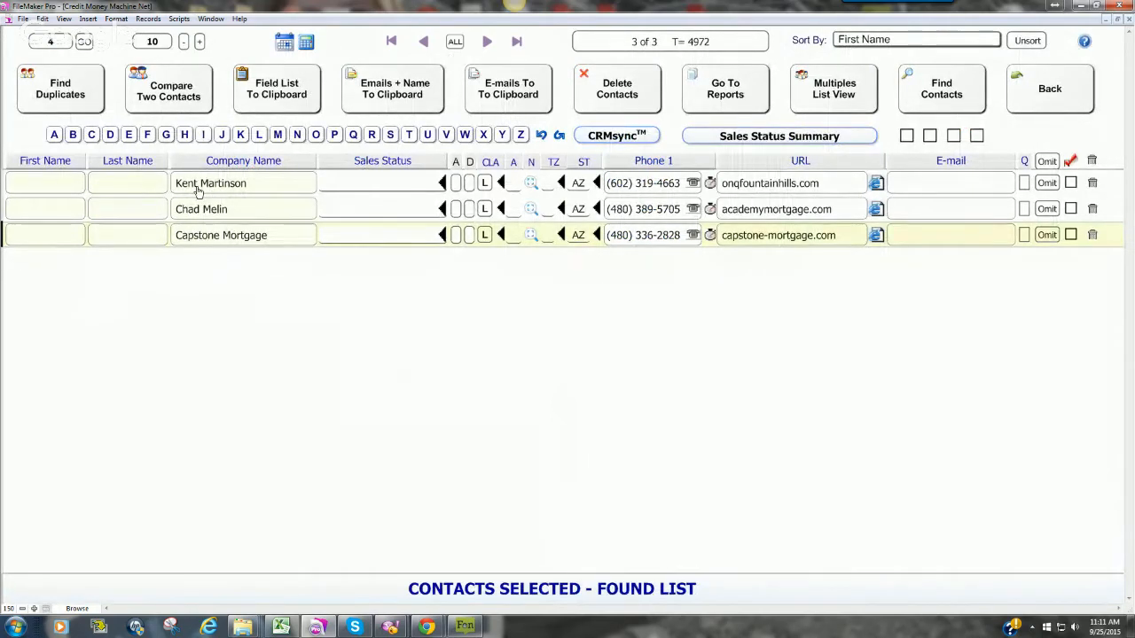
- Open the first found contact's record, then return to the full found list
click(198, 188)
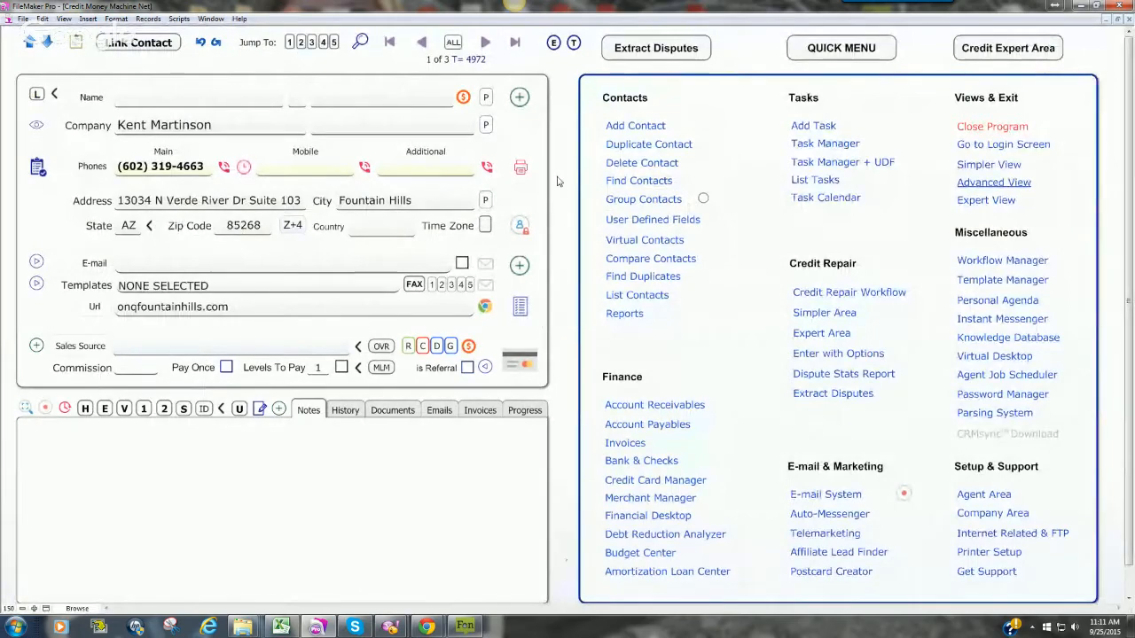
click(631, 294)
click(521, 340)
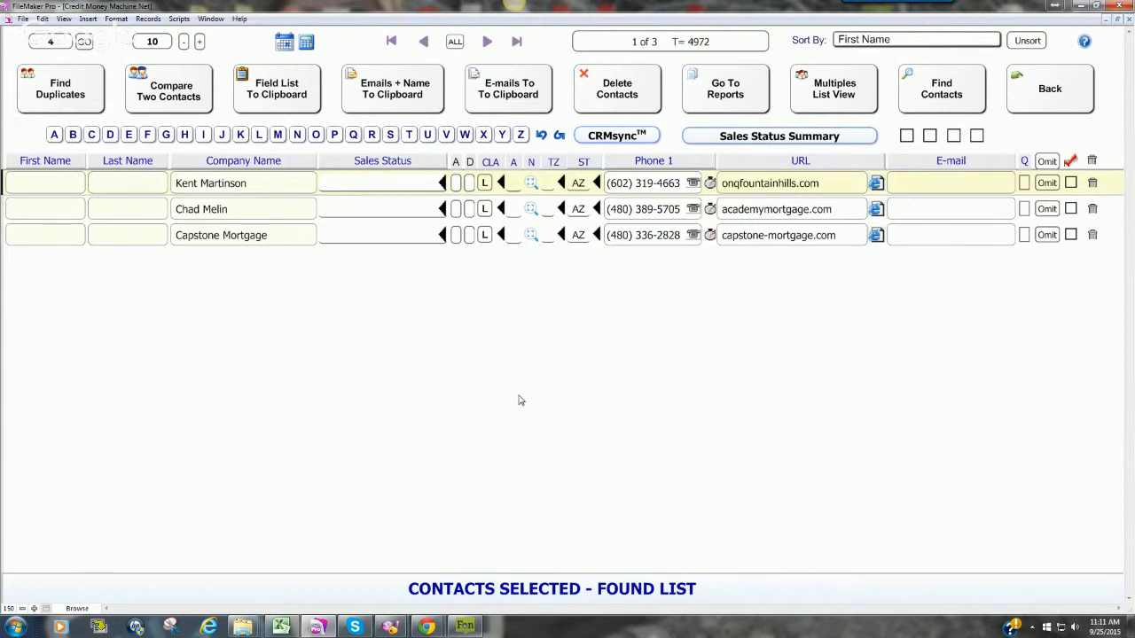
- View the second contact's website academymortgage.com inside FileMaker Pro, then close it
click(878, 208)
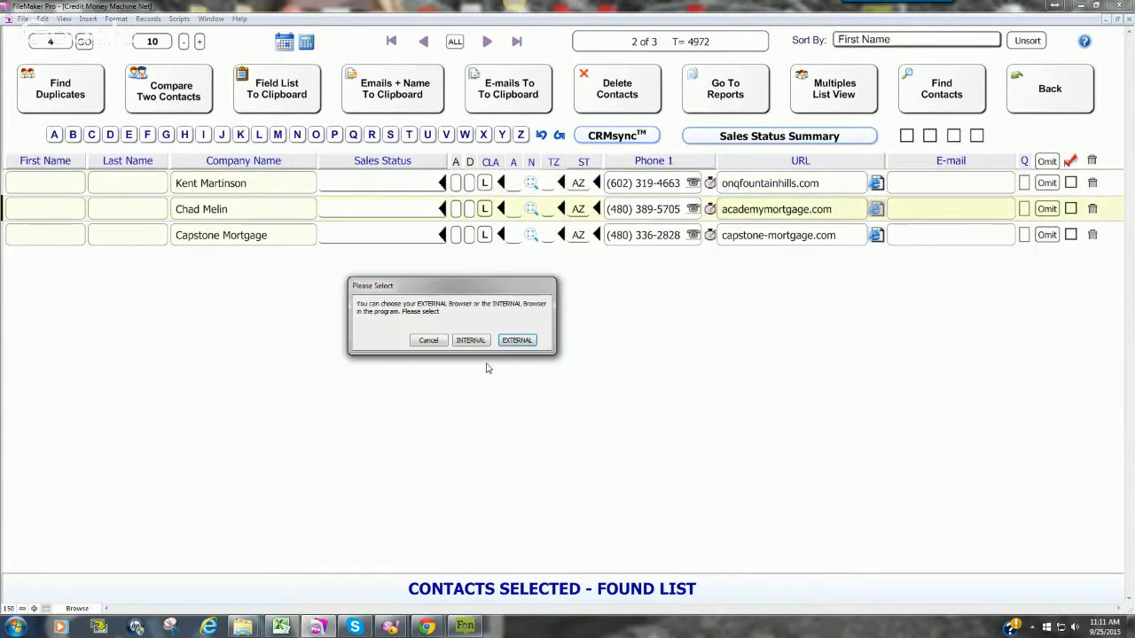
click(509, 344)
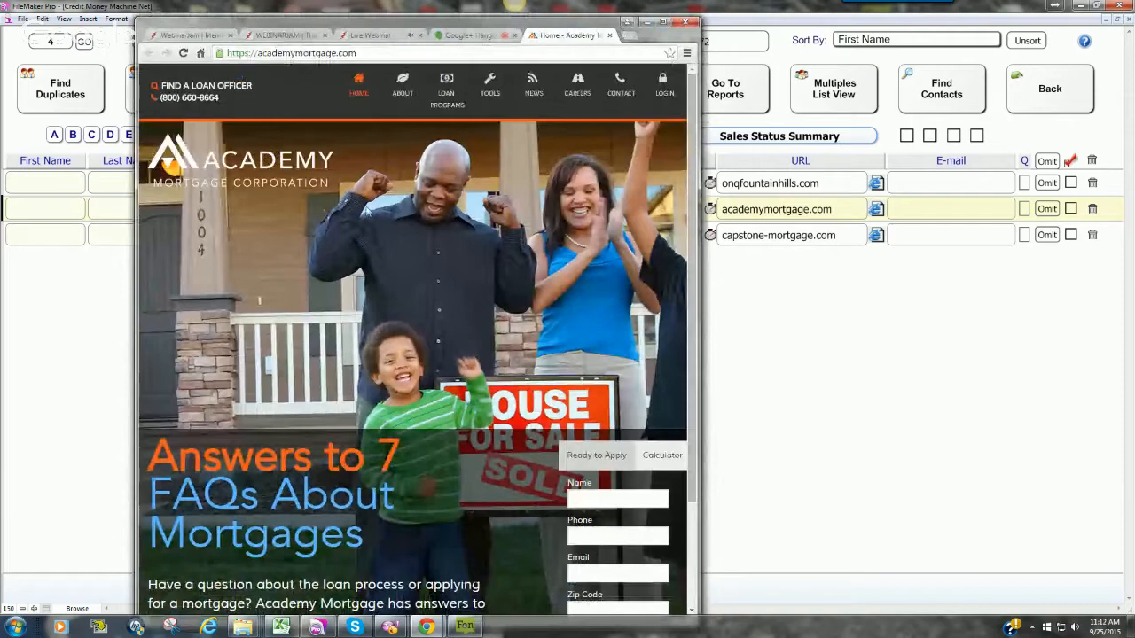
drag(391, 27, 1134, 48)
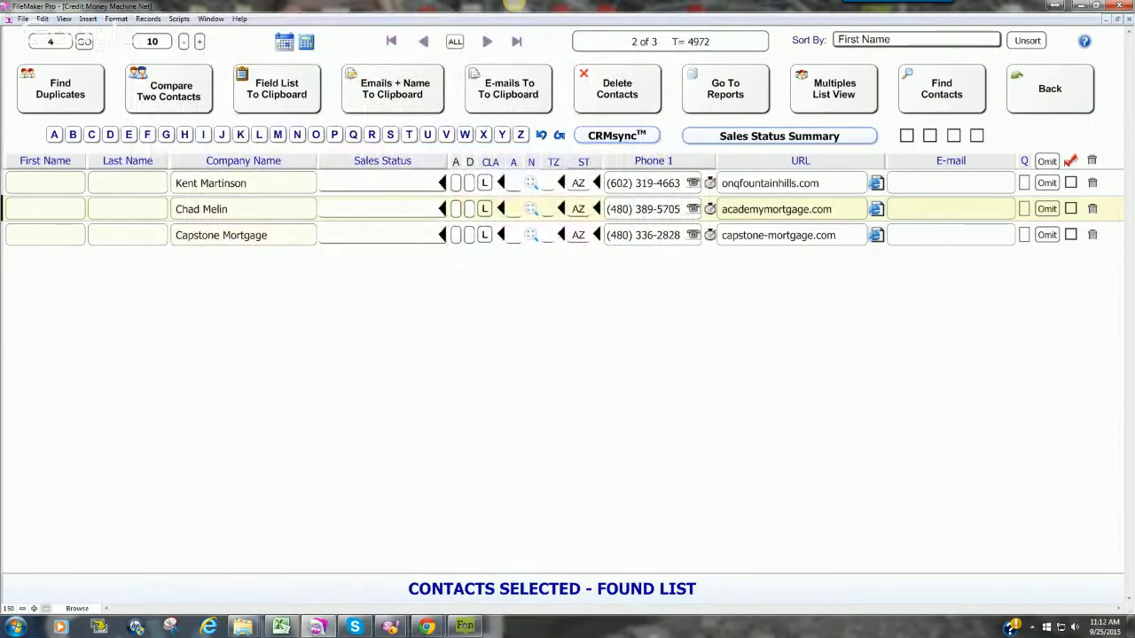
click(876, 210)
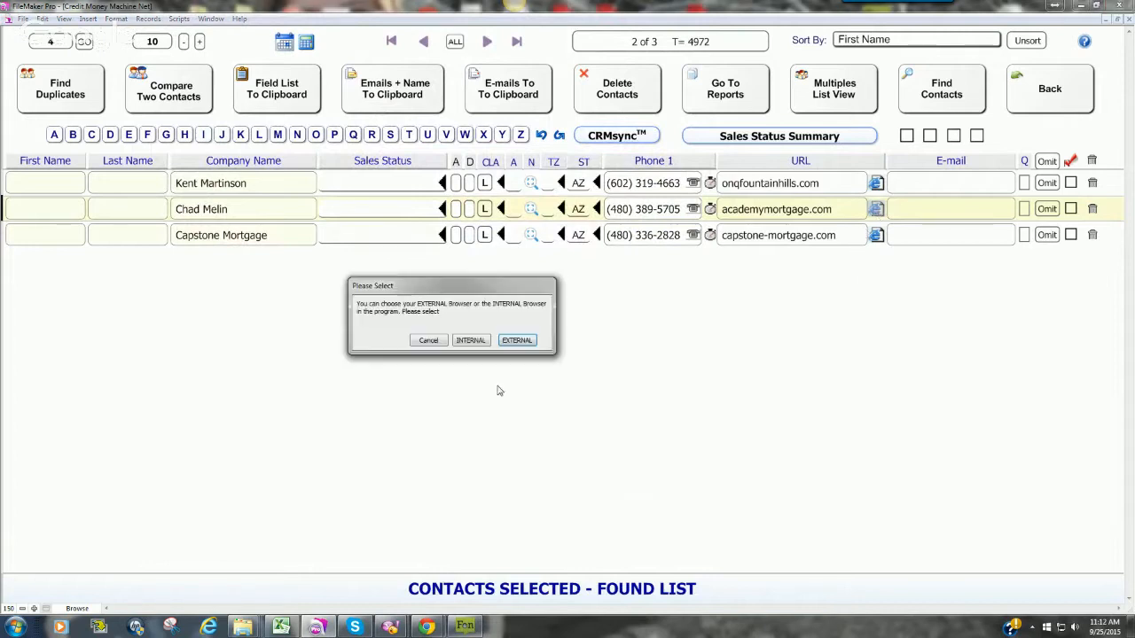
click(465, 344)
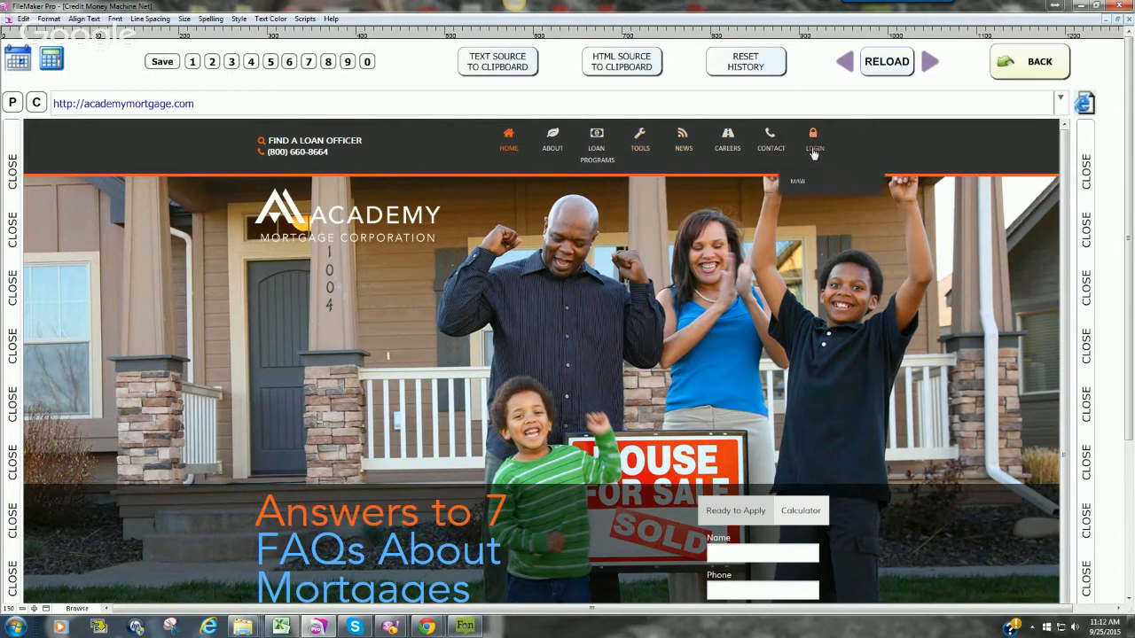
click(1088, 178)
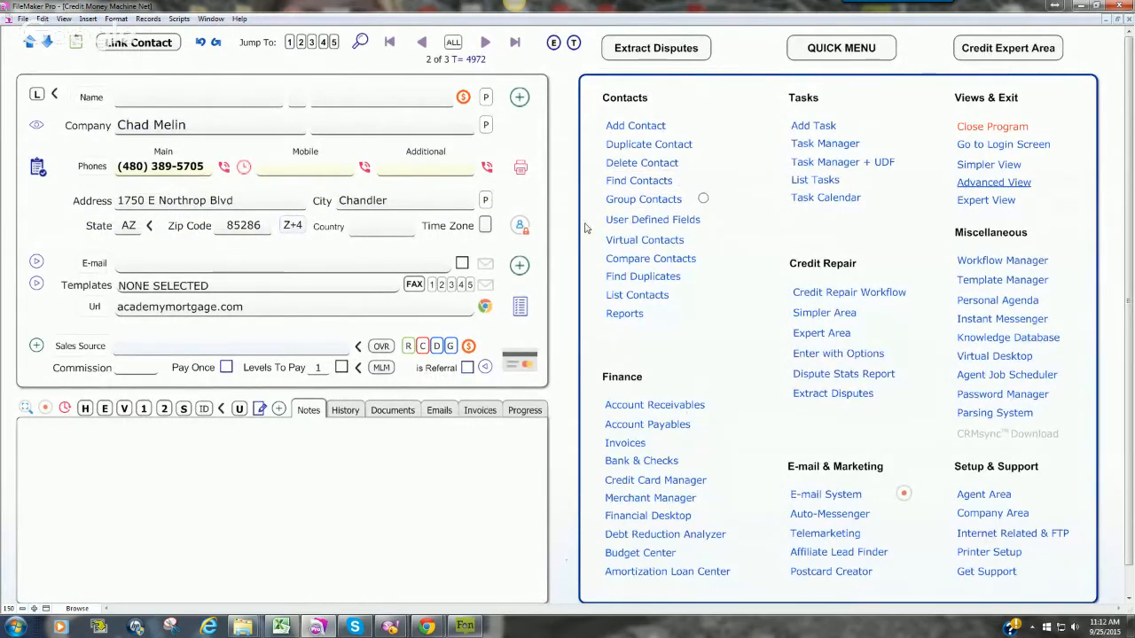
- Map Arivaca mortgage brokers from the lead finder and review telemarketing call scripts 02, 05 and 04
click(857, 554)
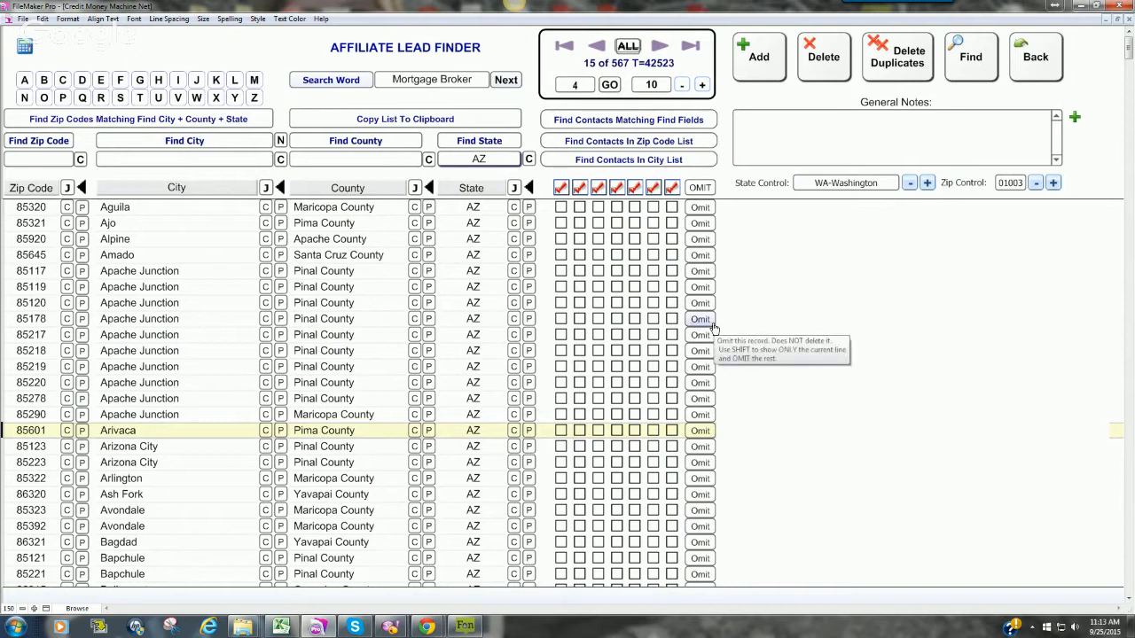
click(507, 80)
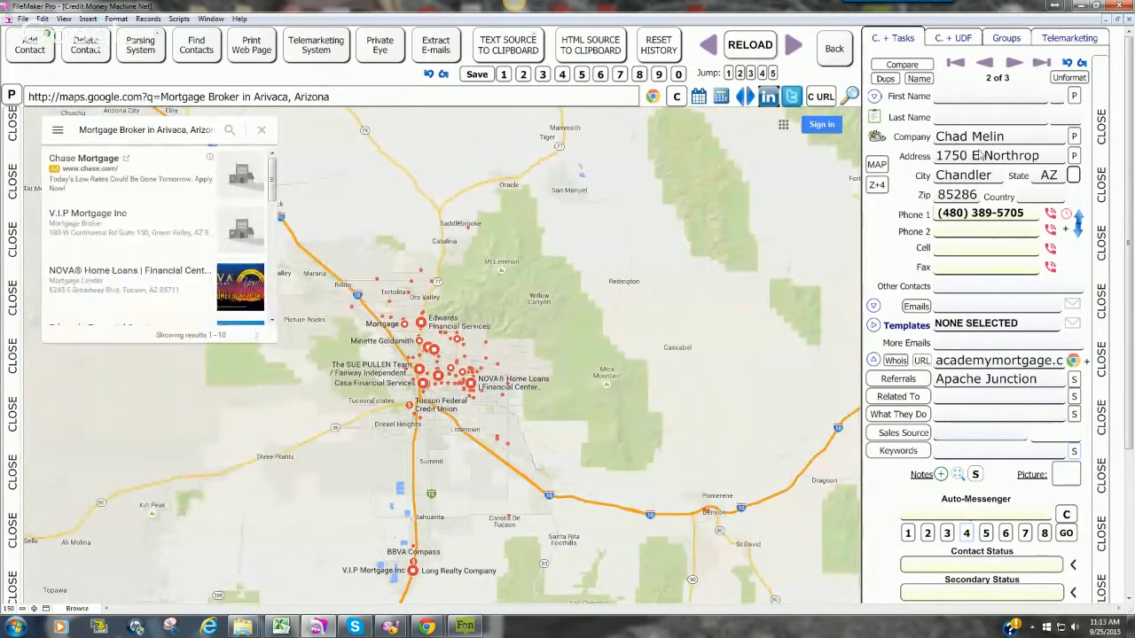
click(1057, 41)
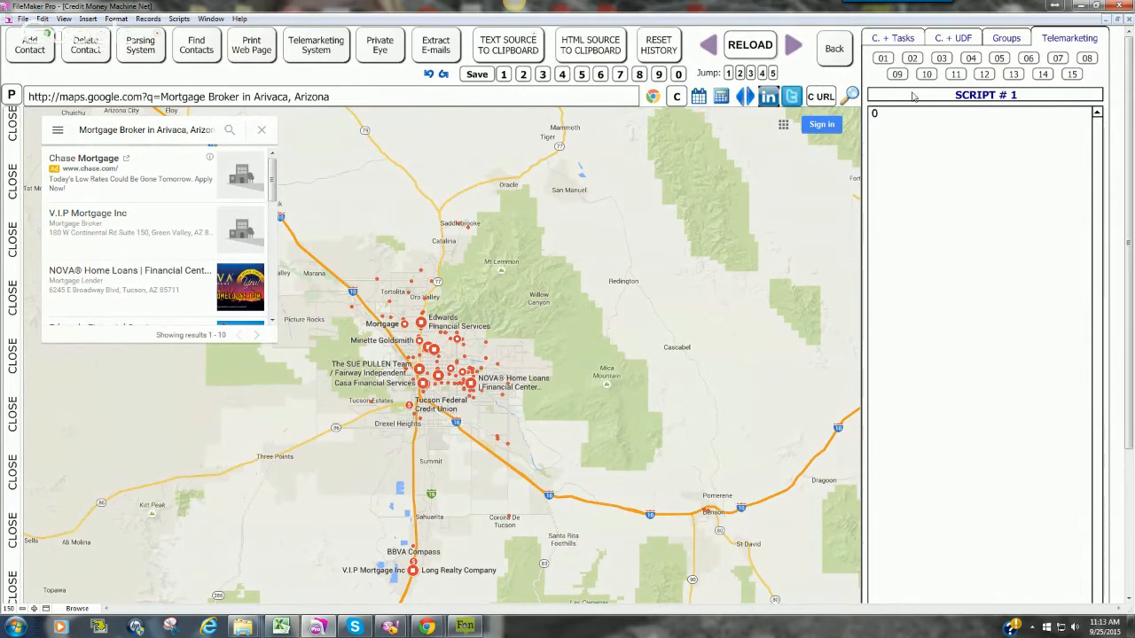
click(913, 59)
click(997, 60)
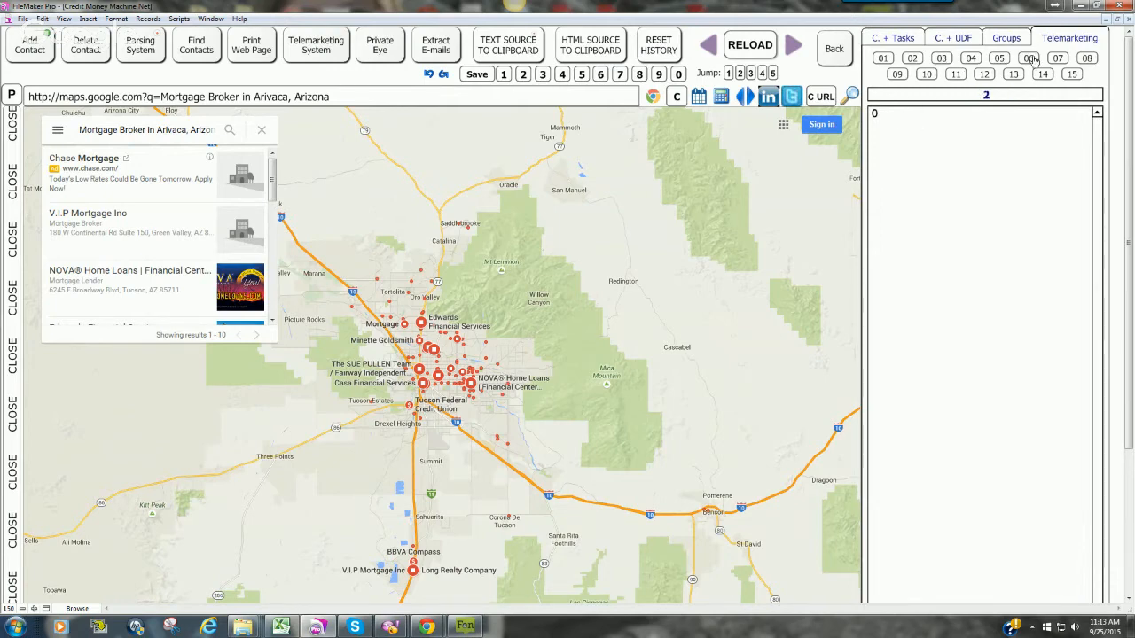
click(971, 59)
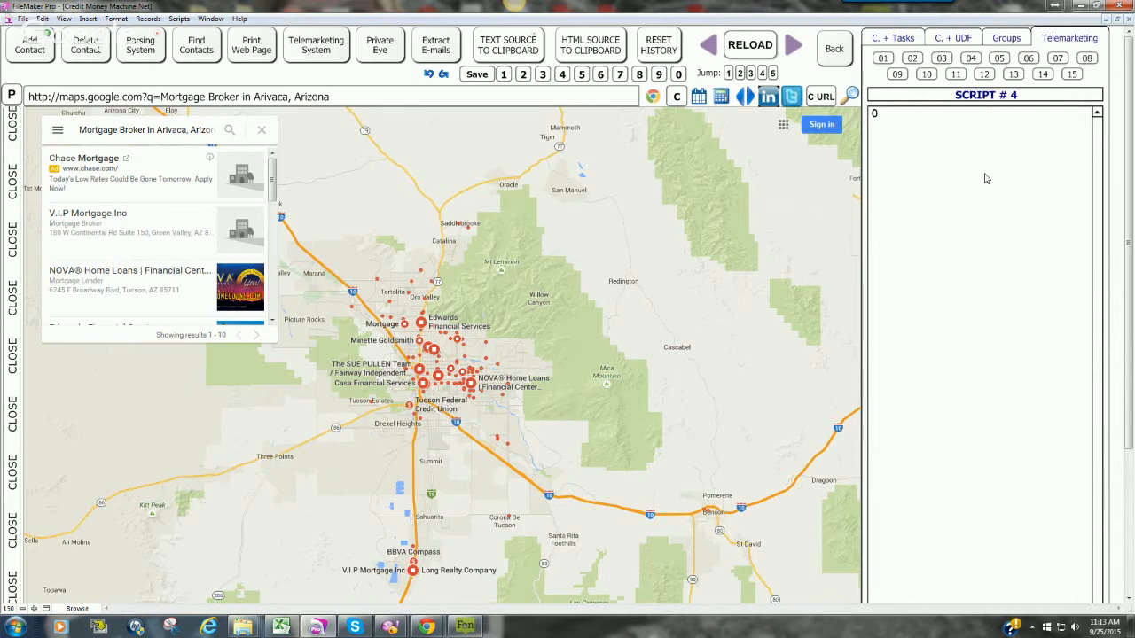
click(895, 39)
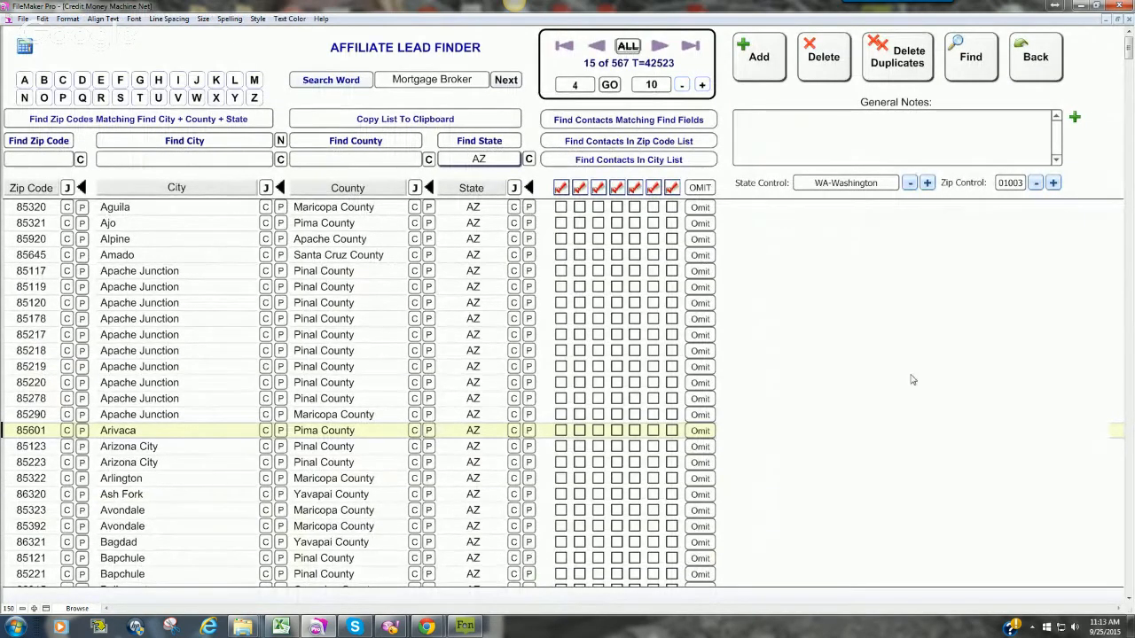
- Filter the lead finder to FL cities, sort by City, and select Apopka
click(490, 160)
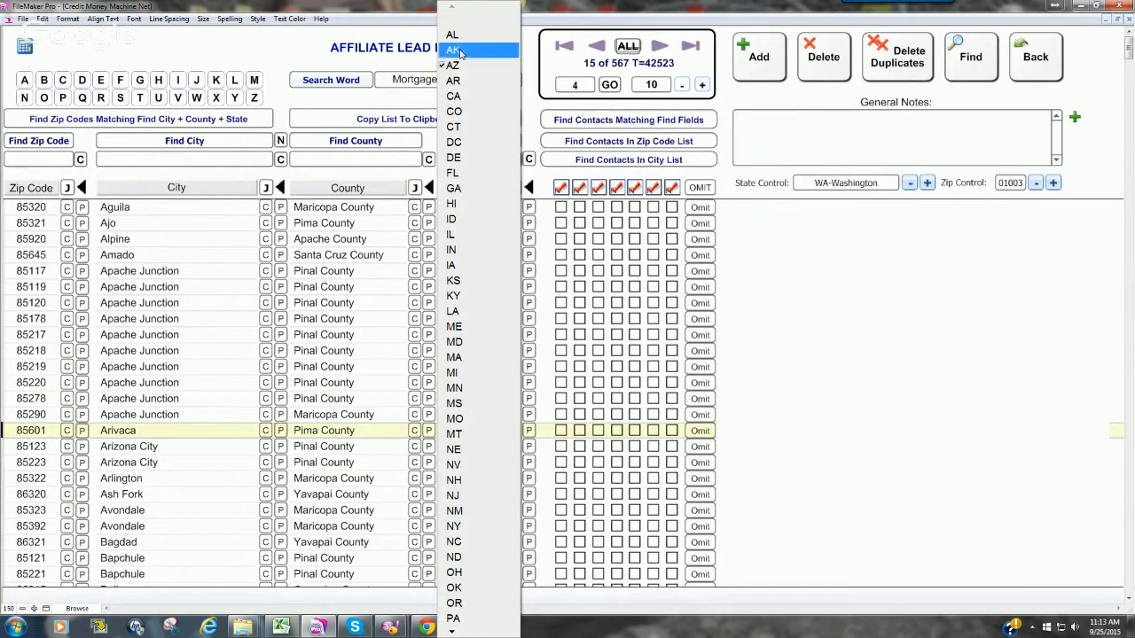
click(457, 179)
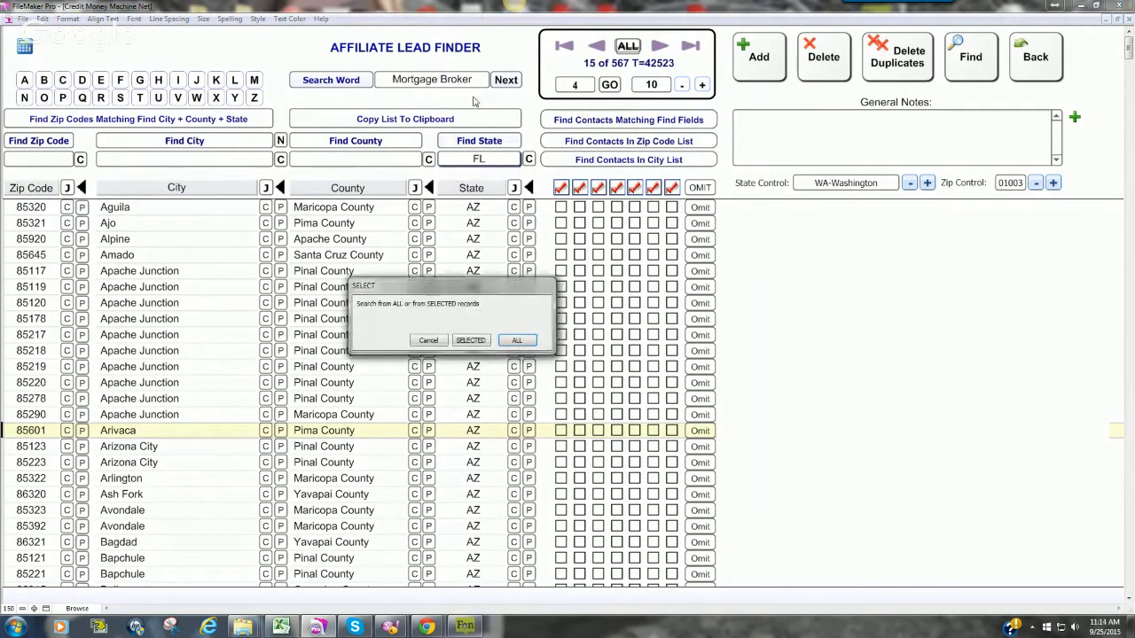
click(517, 340)
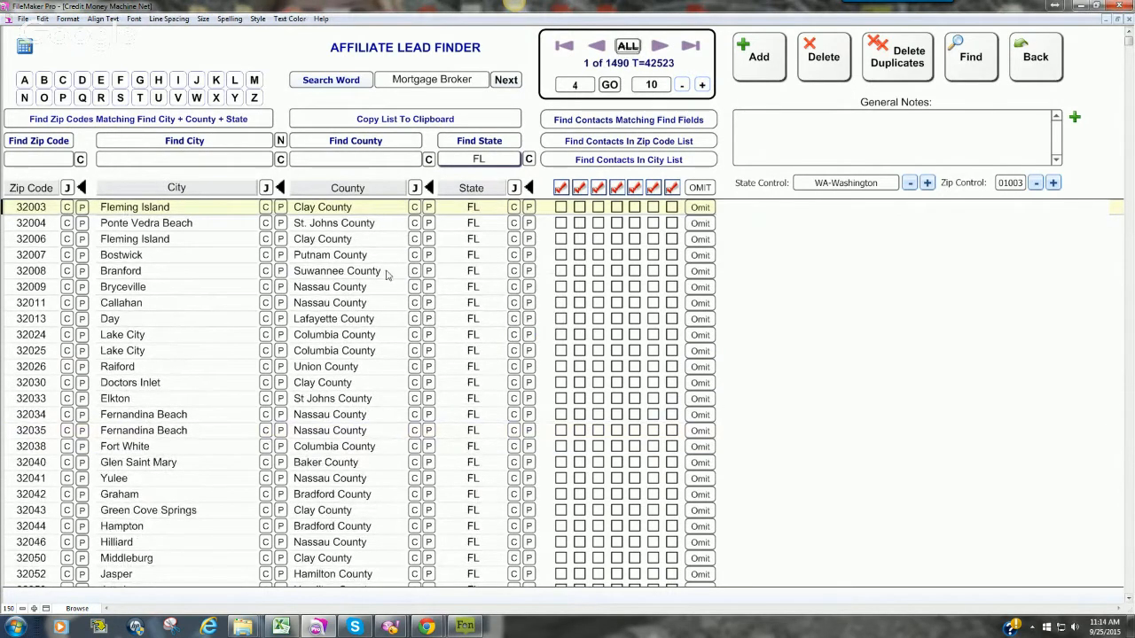
click(201, 189)
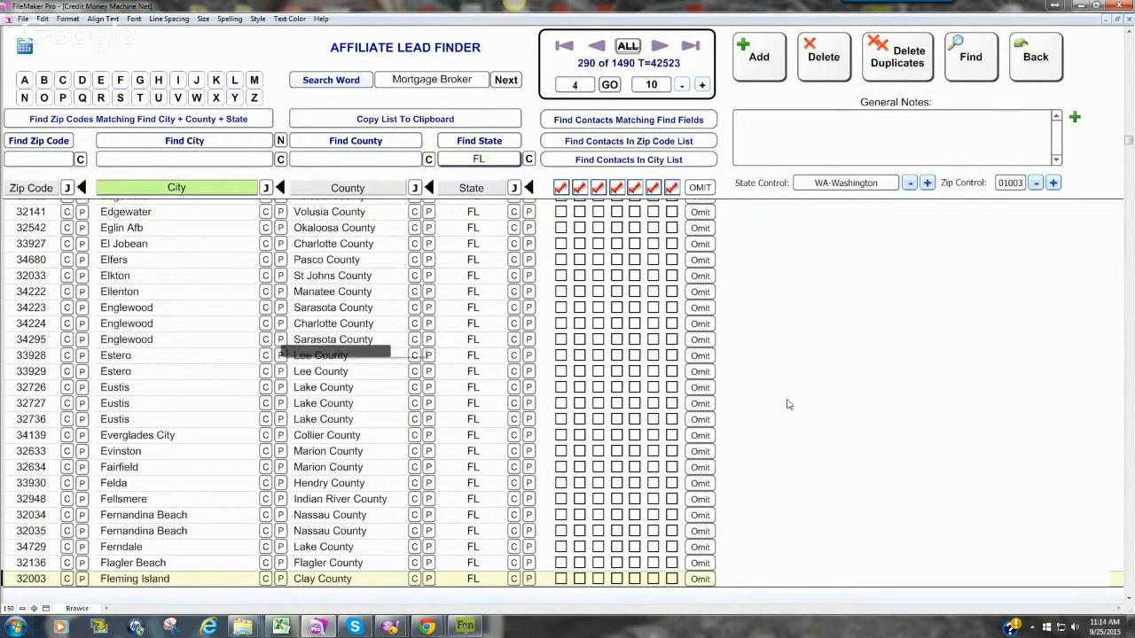
drag(1130, 144, 1129, 38)
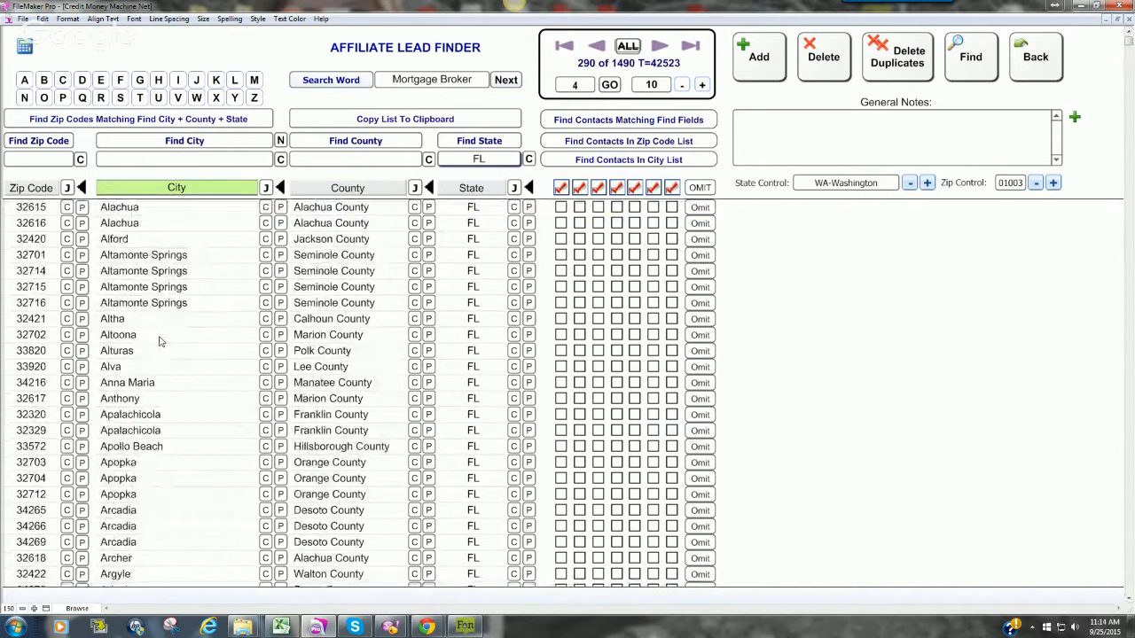
click(796, 470)
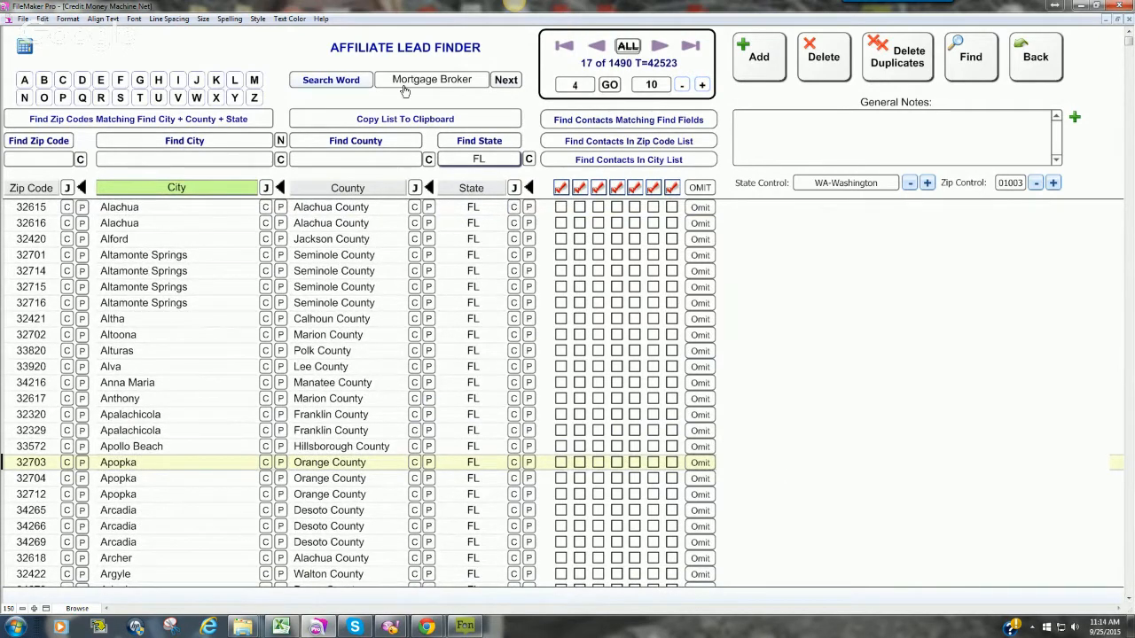
- Map mortgage brokers in Apopka, Florida, then go back to the contact record
click(331, 80)
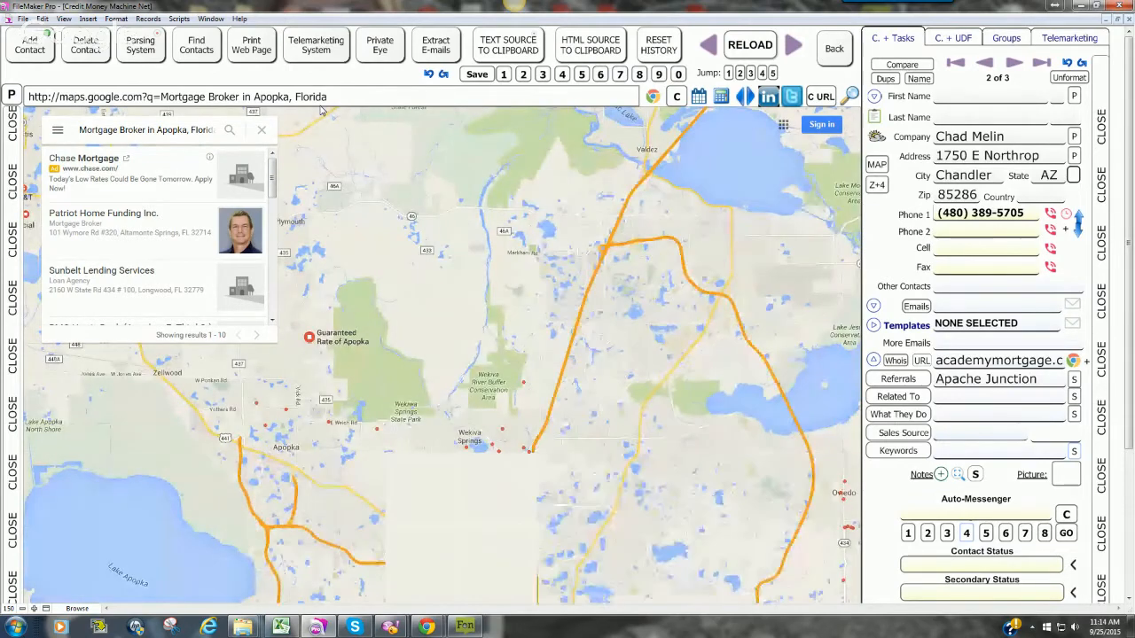
drag(272, 177, 273, 296)
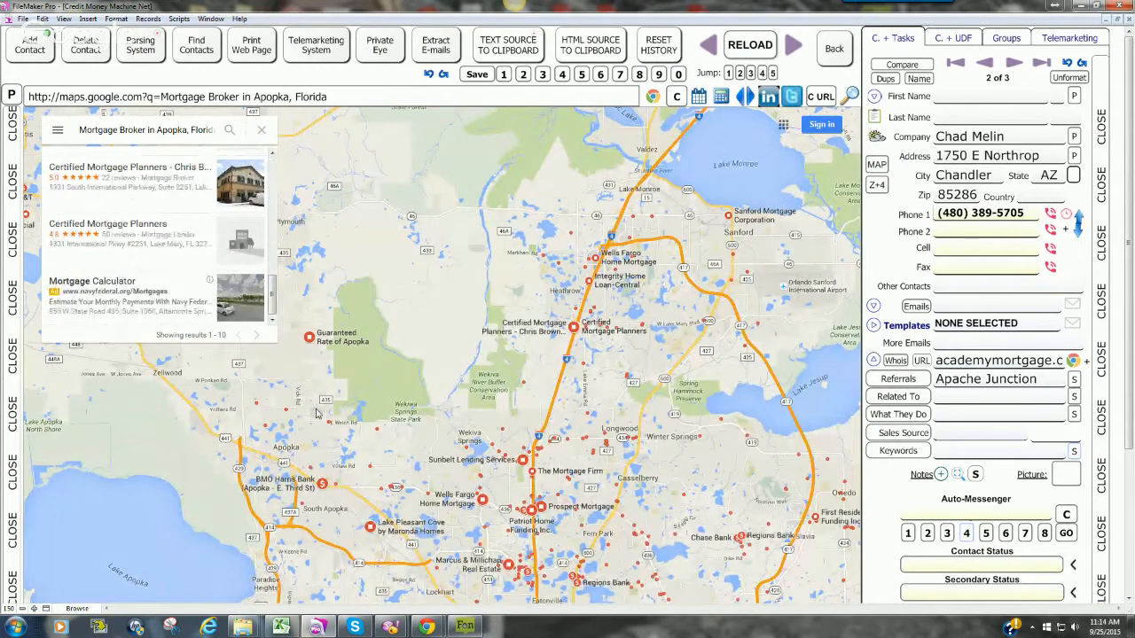
click(835, 50)
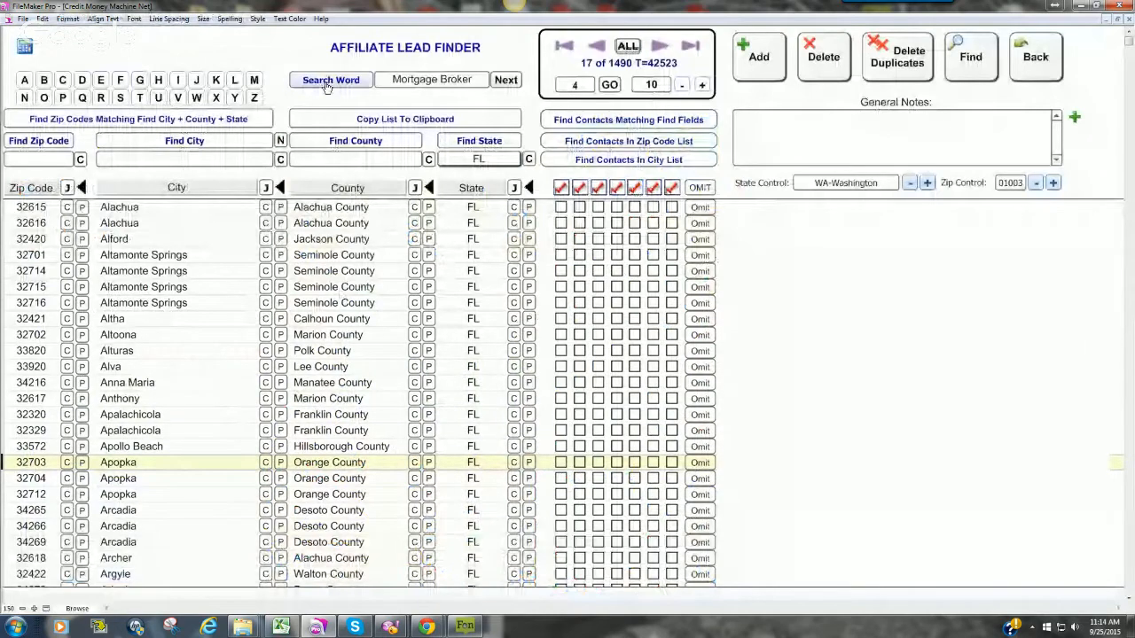
click(1042, 60)
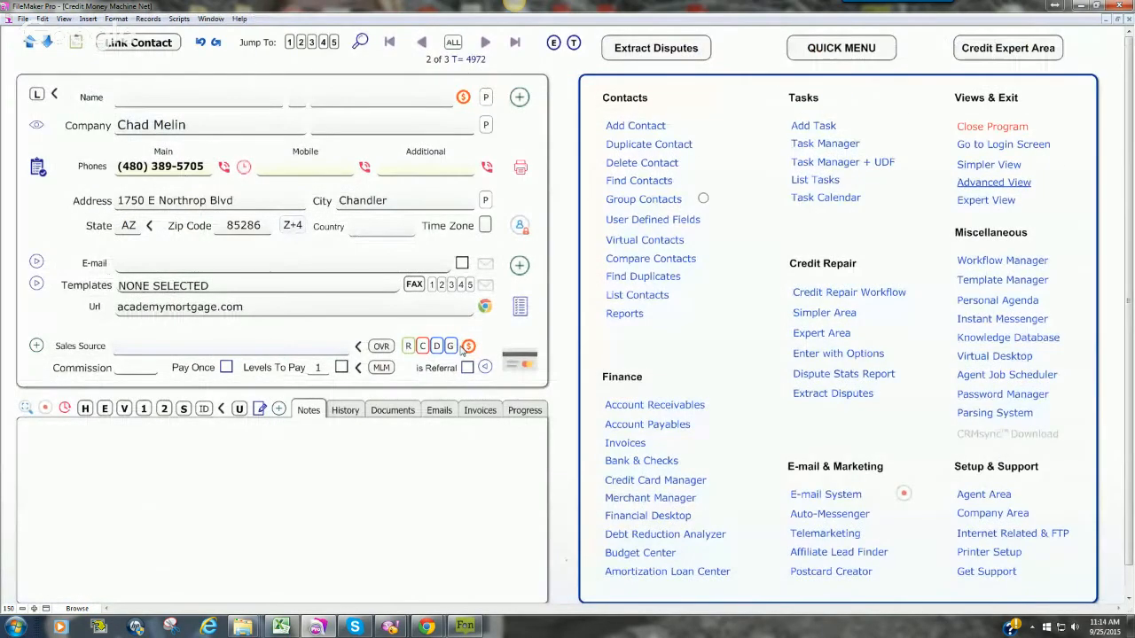
click(829, 514)
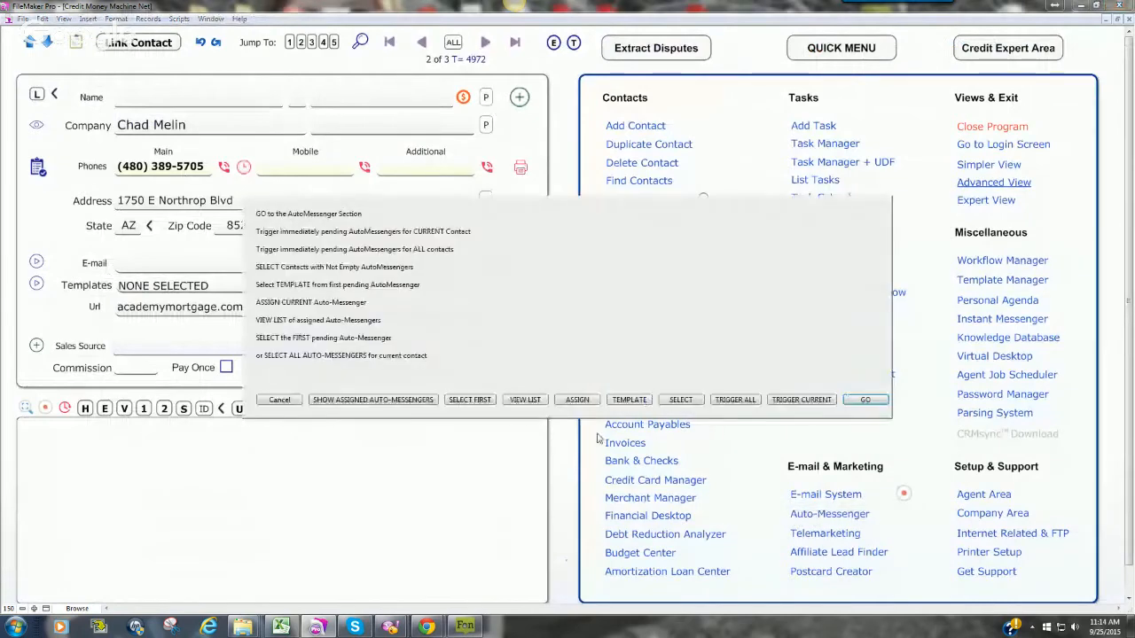
click(865, 400)
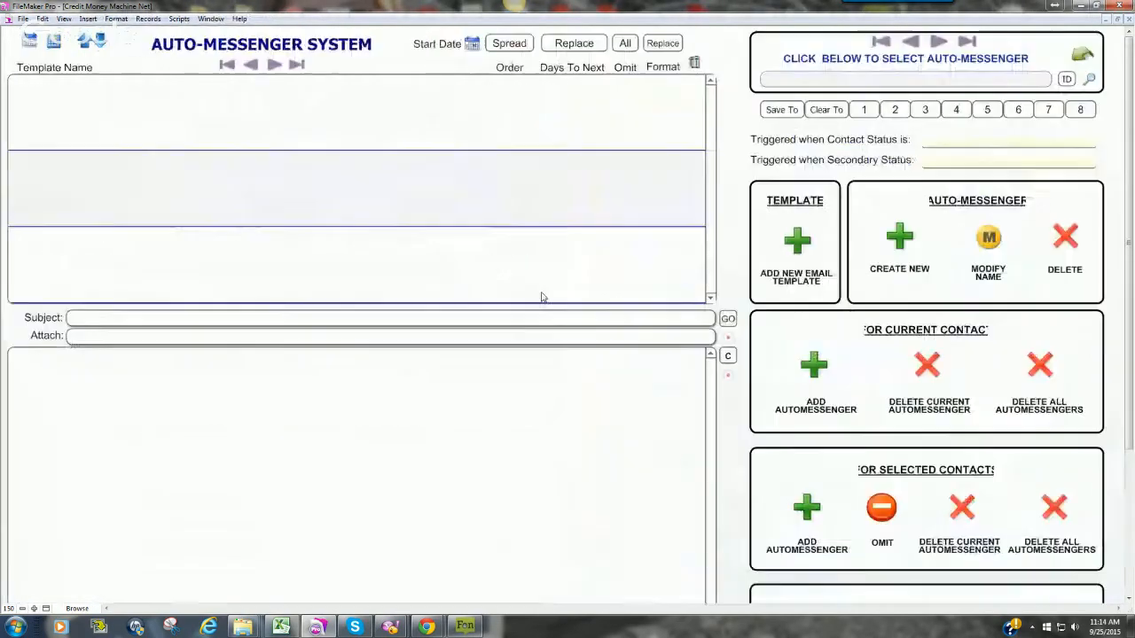
click(944, 79)
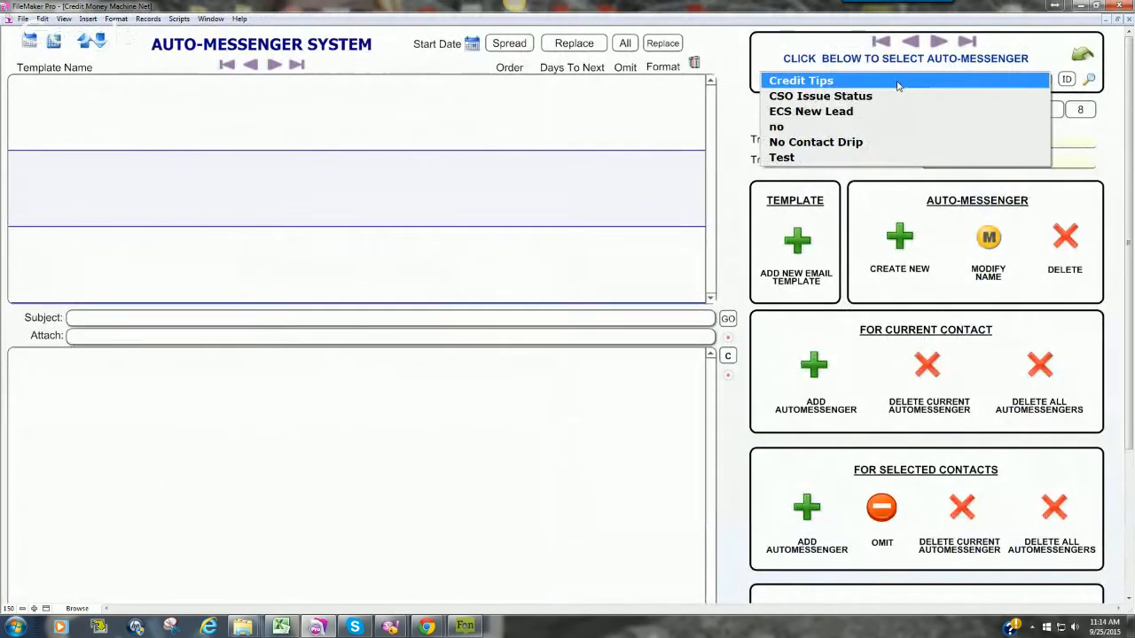
click(831, 84)
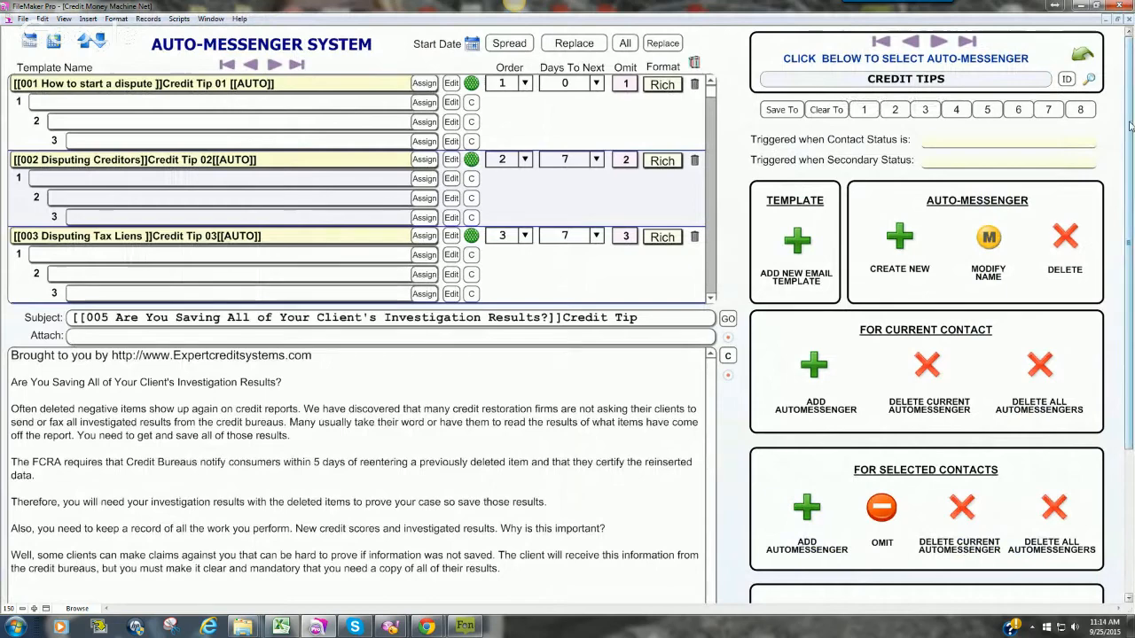
drag(1130, 122, 1132, 263)
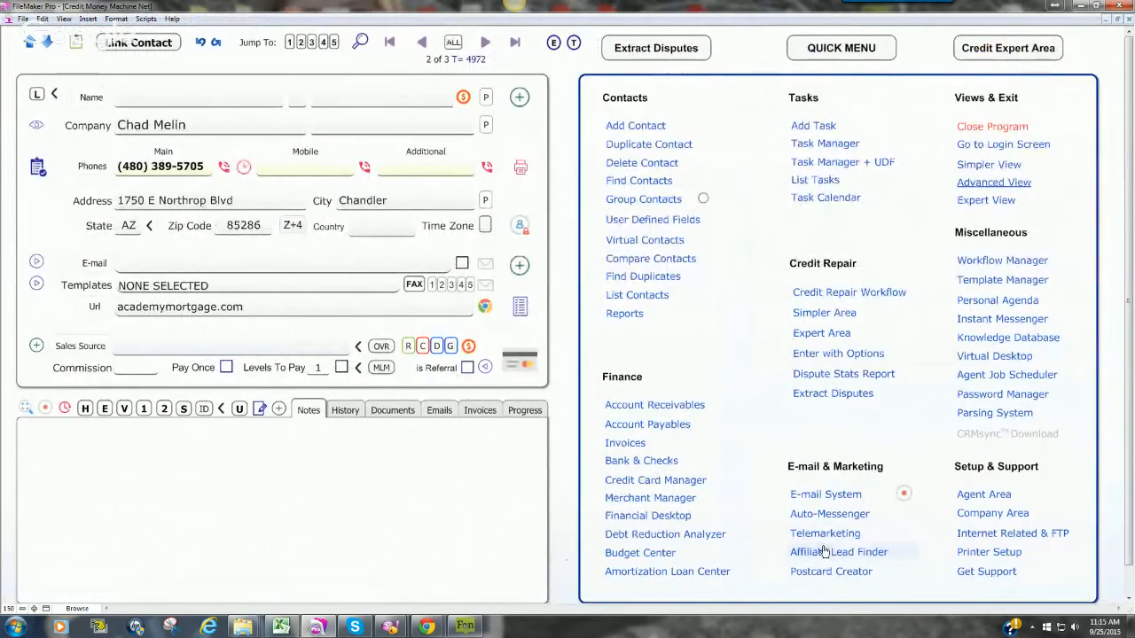
- Rerun the Apopka mortgage broker map search and open the Auto-Messenger options, choosing GO
click(825, 552)
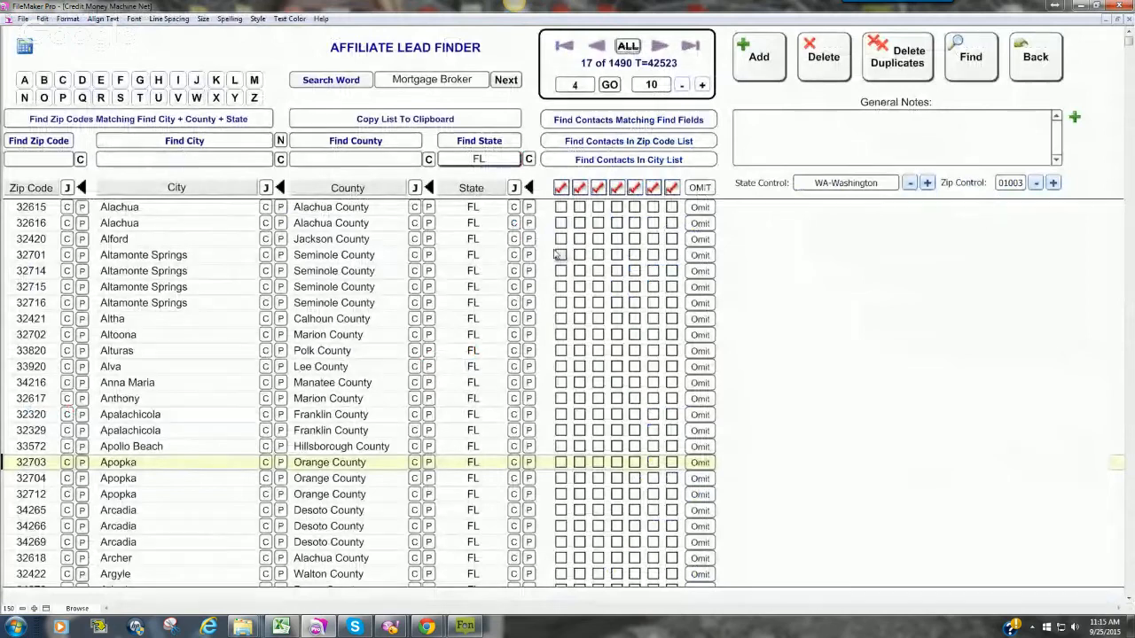
click(330, 79)
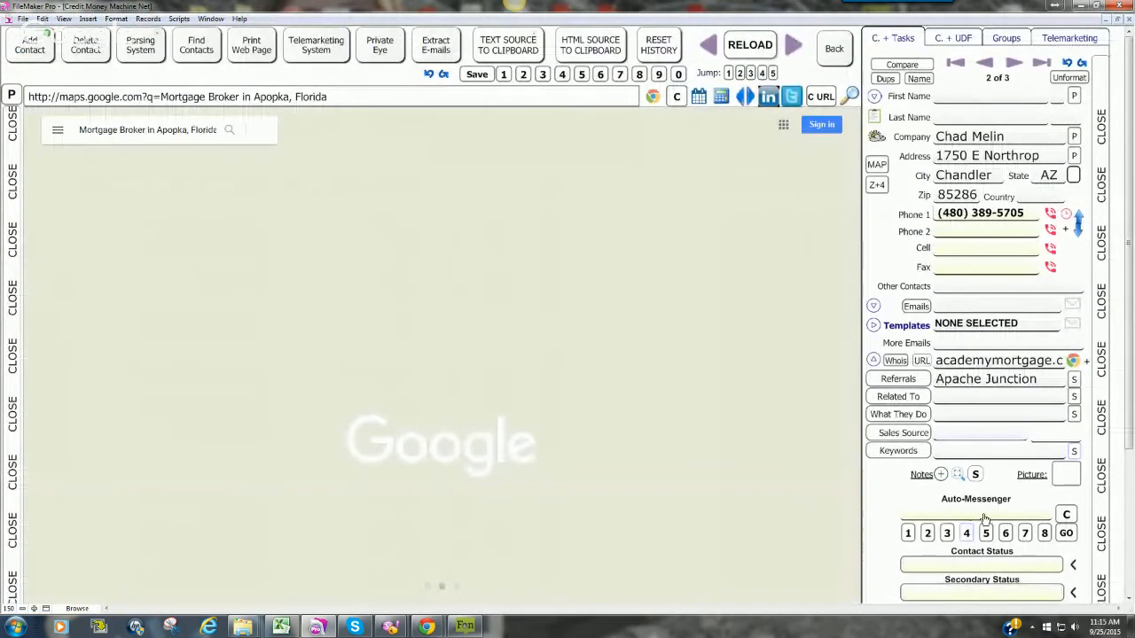
click(985, 521)
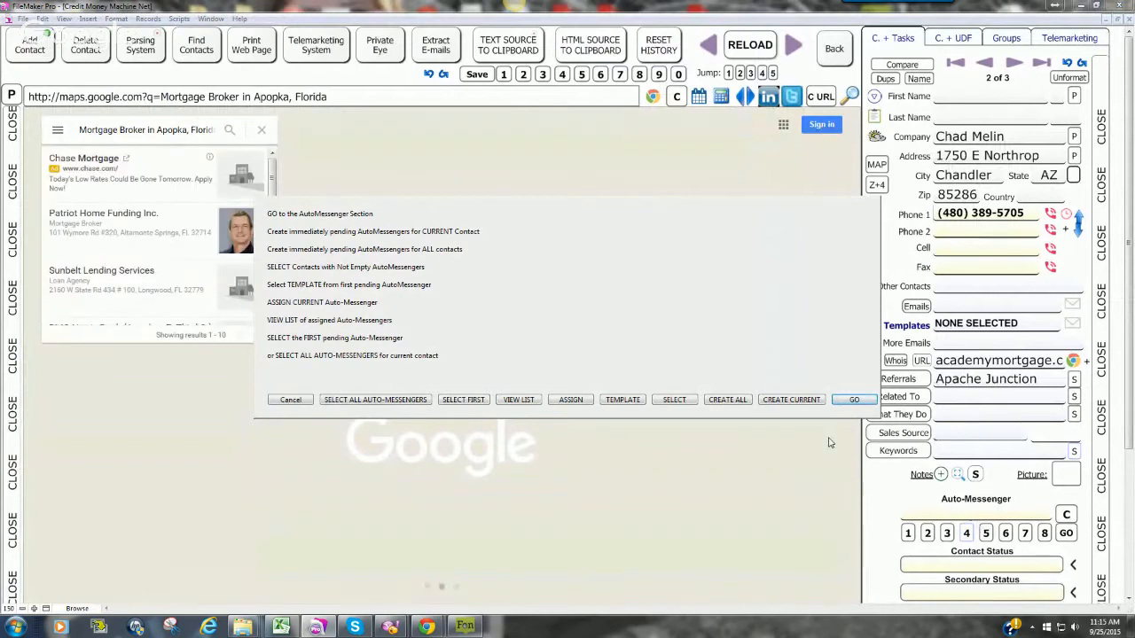
click(855, 401)
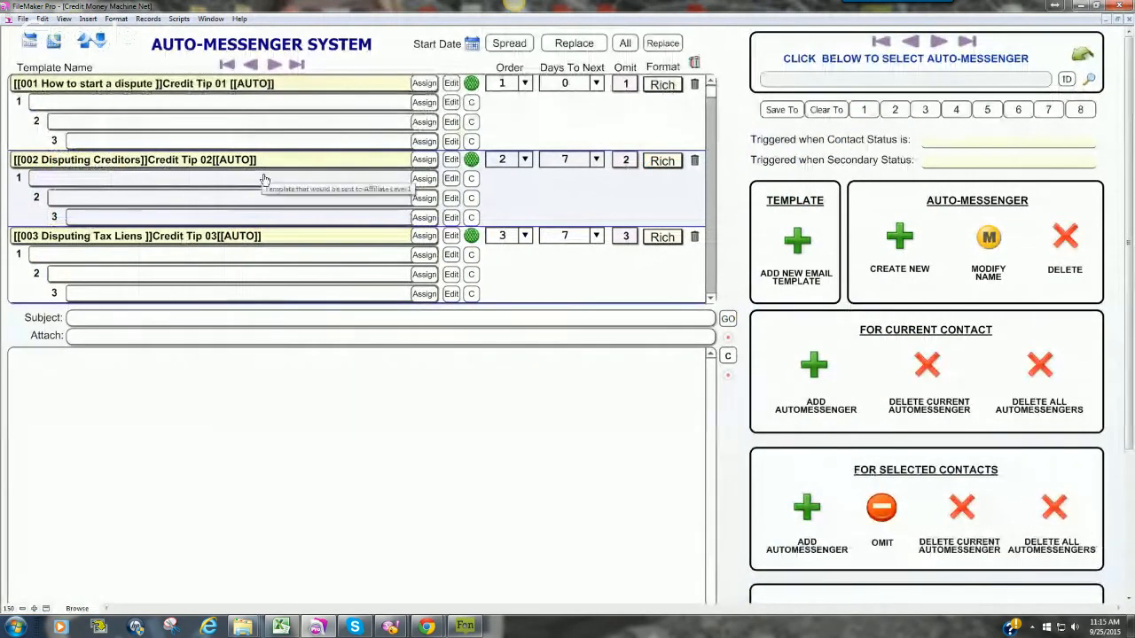
- Add the Credit Tips auto-messenger to contact 2 of 3 with SELF as the agent
click(798, 79)
click(800, 80)
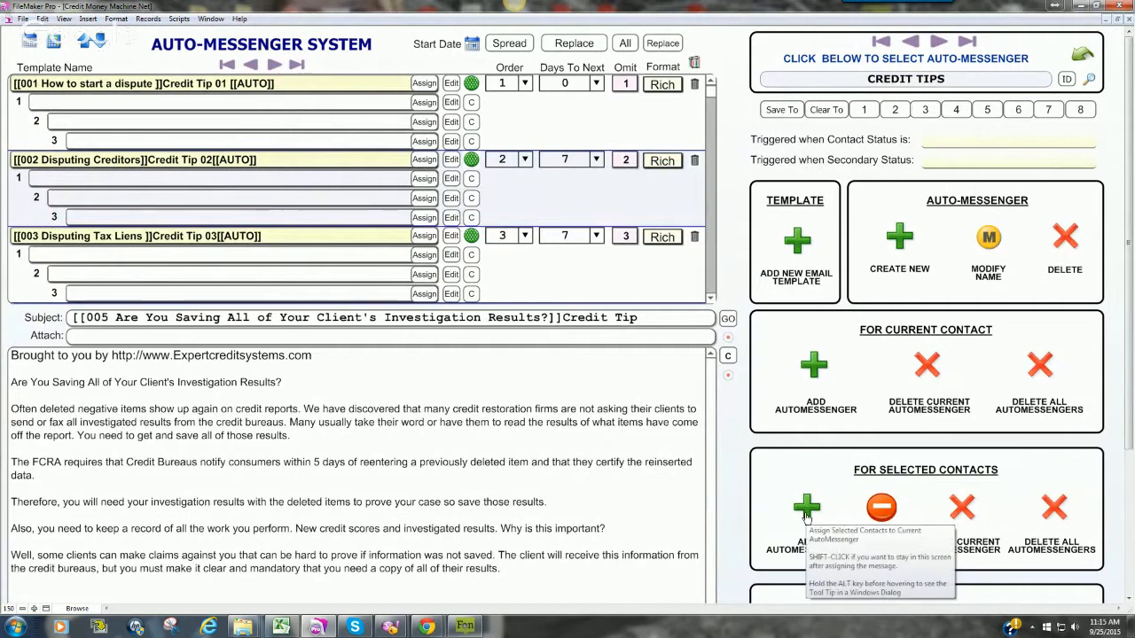
click(815, 369)
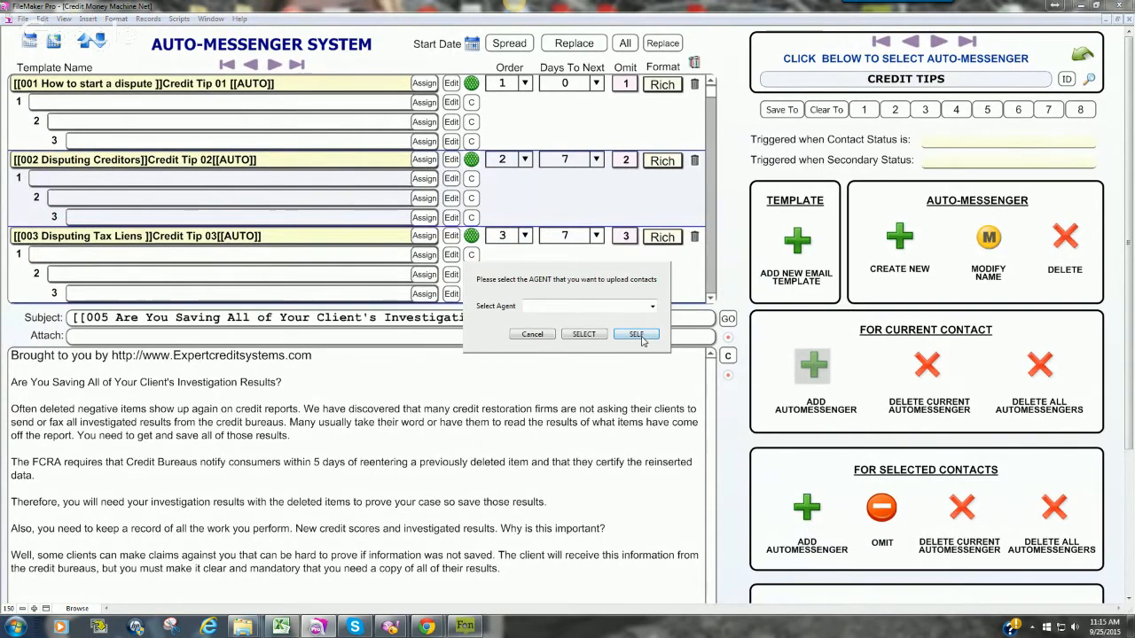
click(652, 306)
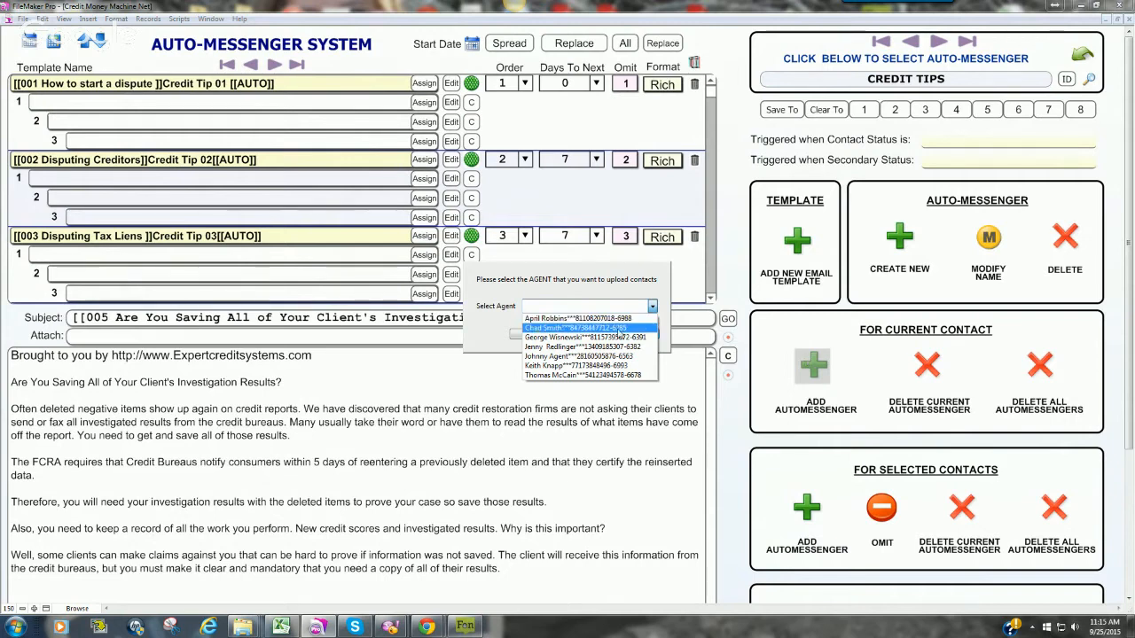
click(536, 329)
click(648, 335)
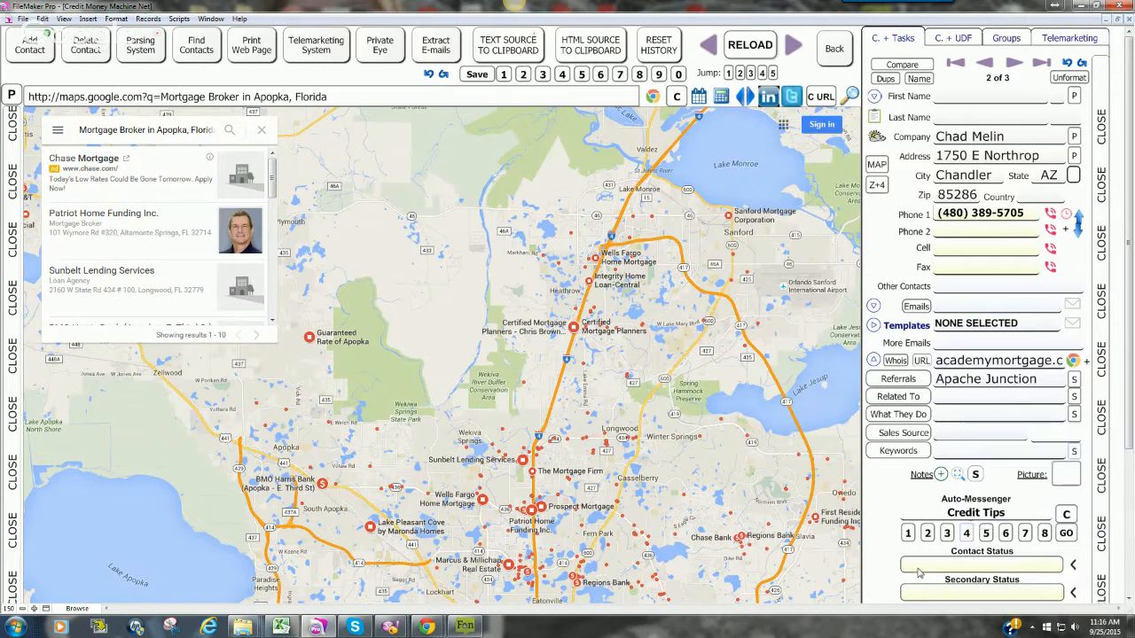
- Try auto-messenger shortcuts 1 and 4, then cancel the agent selection dialog
click(909, 535)
click(967, 533)
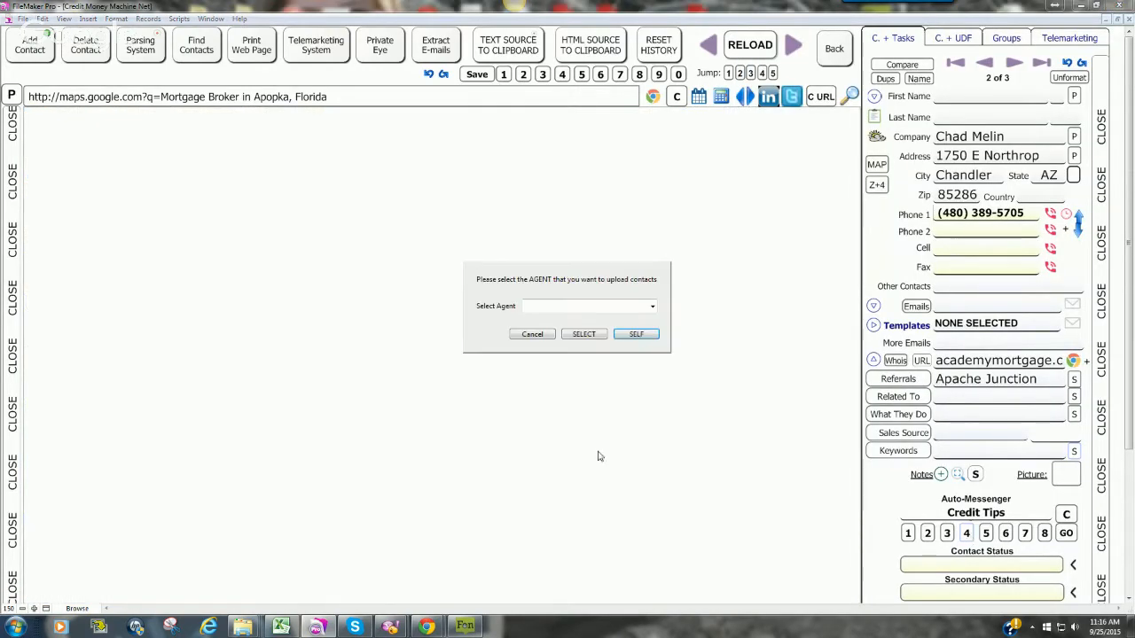
click(523, 335)
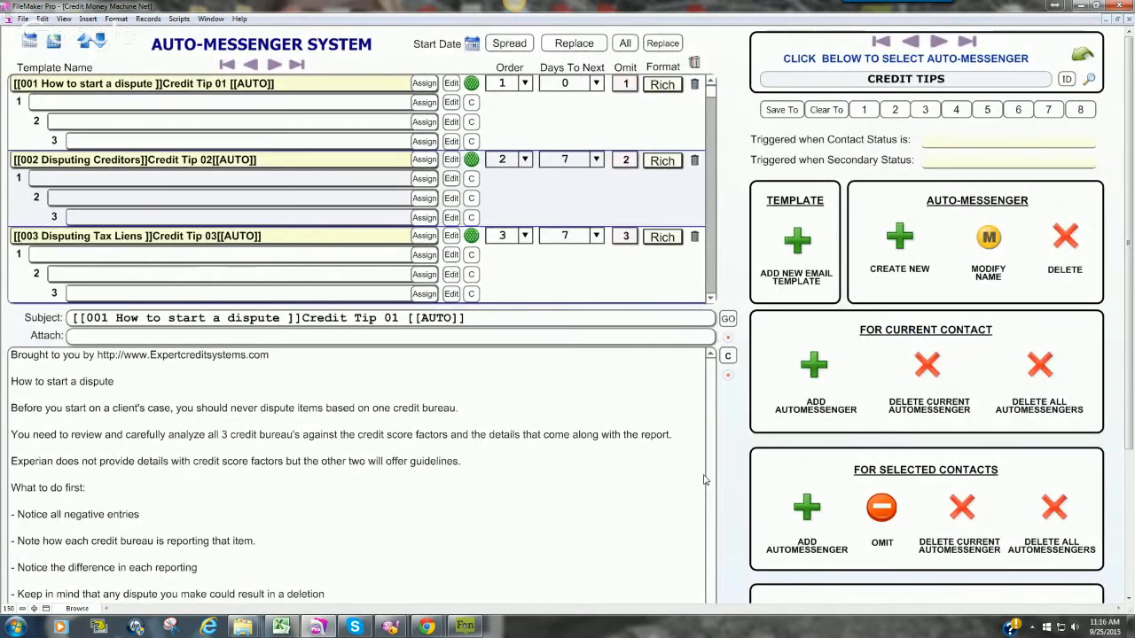
- Search the Affiliate Lead Finder map for Apopka mortgage brokers, then advance to contact 3 of 3
click(1082, 56)
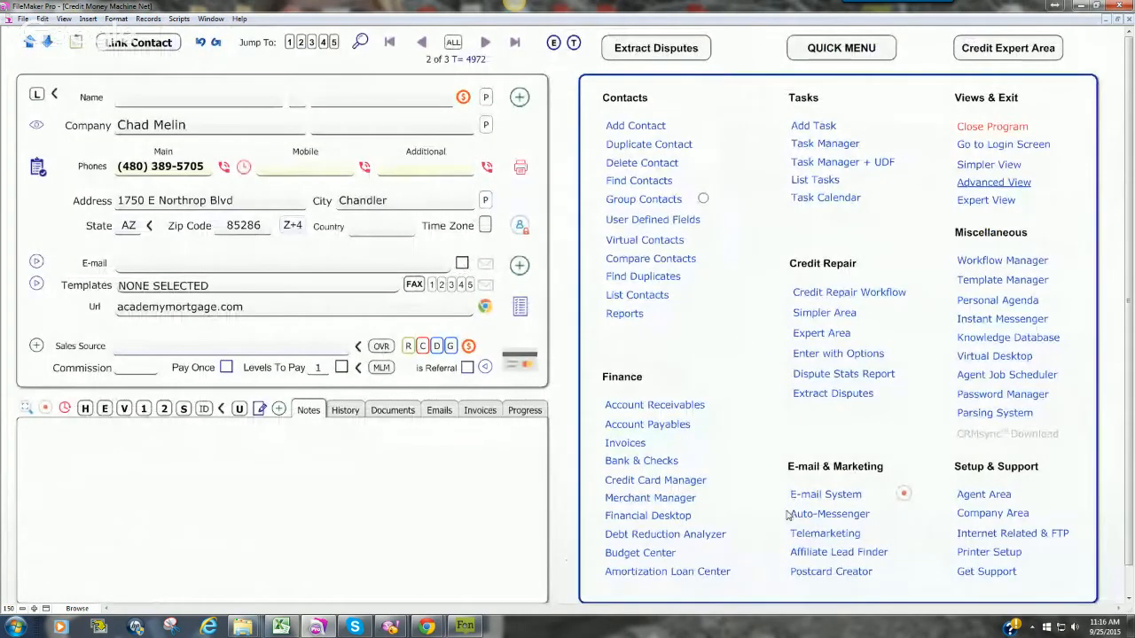
click(817, 553)
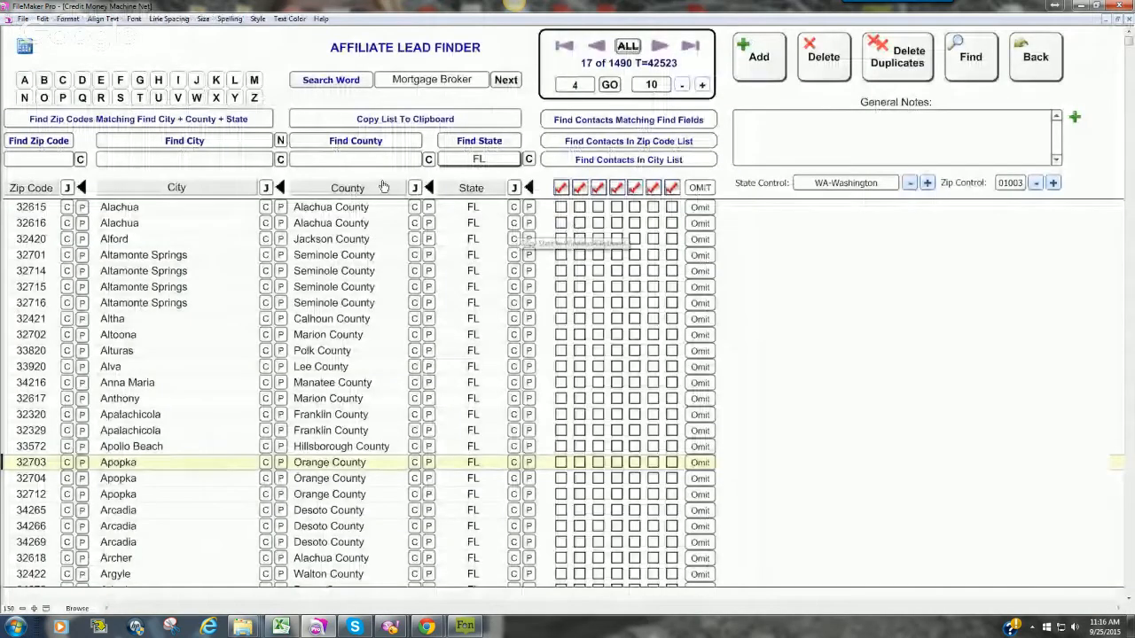
click(331, 79)
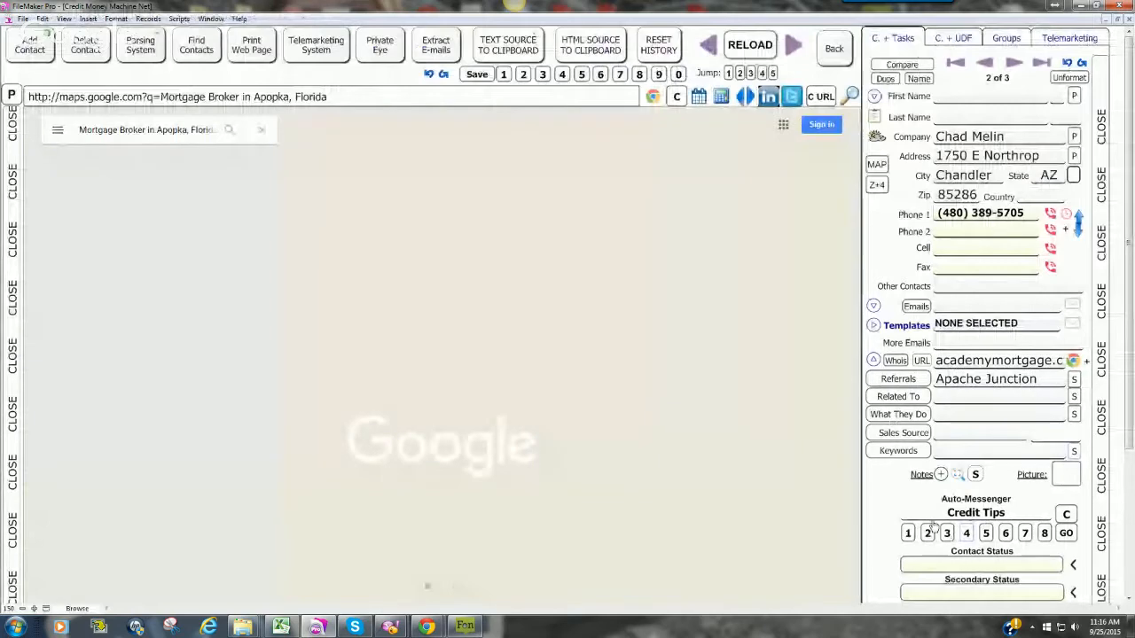
click(1011, 69)
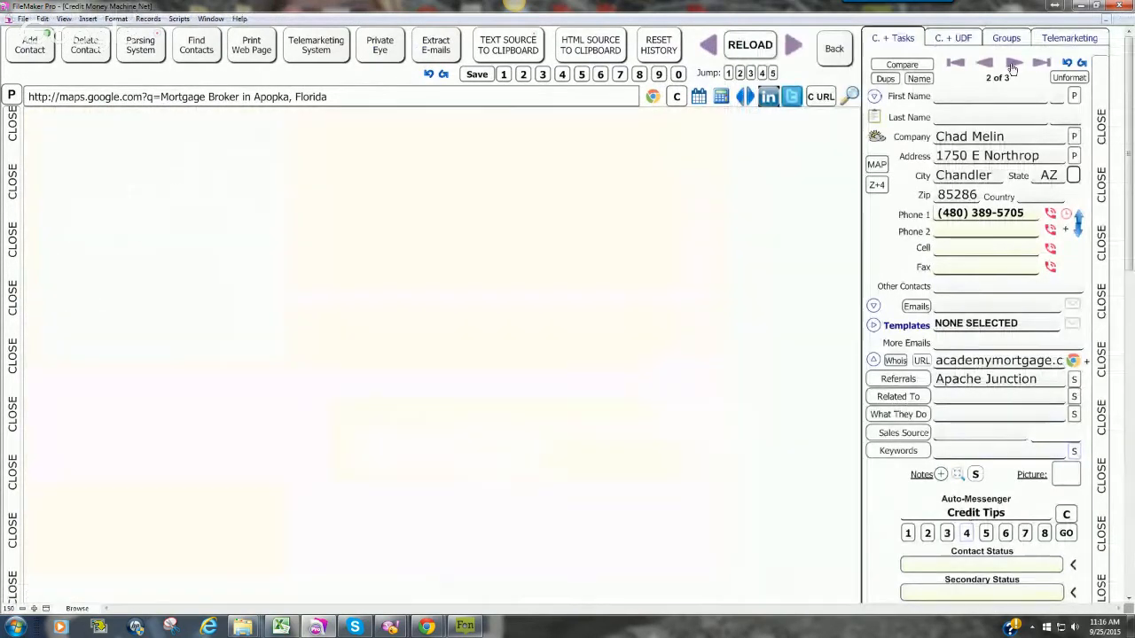
click(1012, 69)
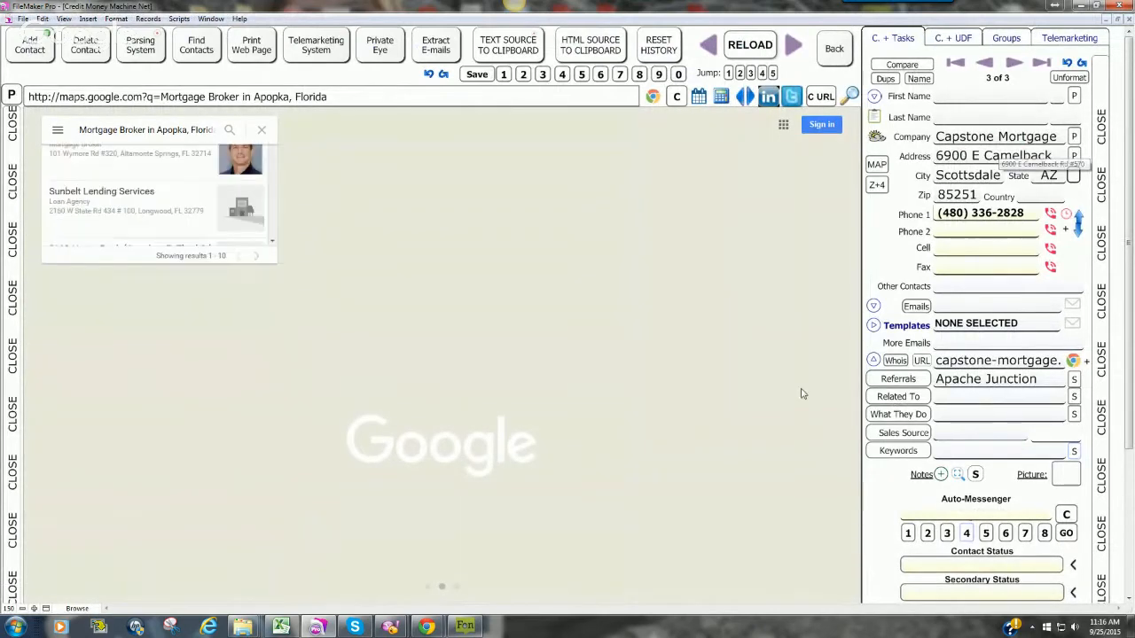
- Apply auto-messenger shortcut 4 (Credit Tips) with SELF as agent, dismissing the empty-shortcut warning
click(966, 533)
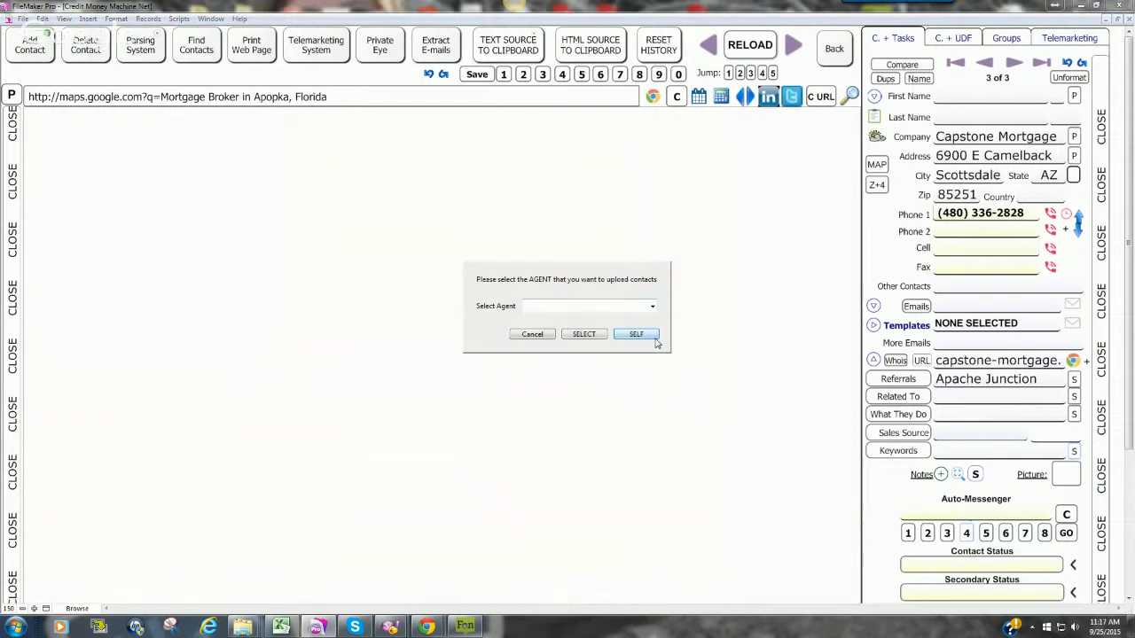
click(644, 334)
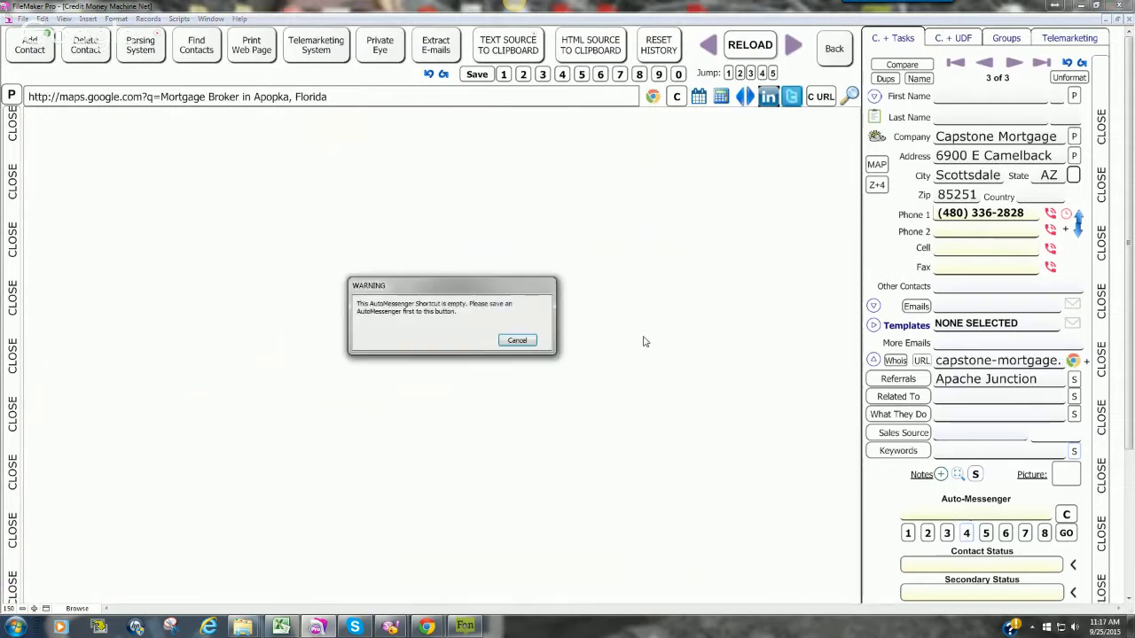
click(523, 343)
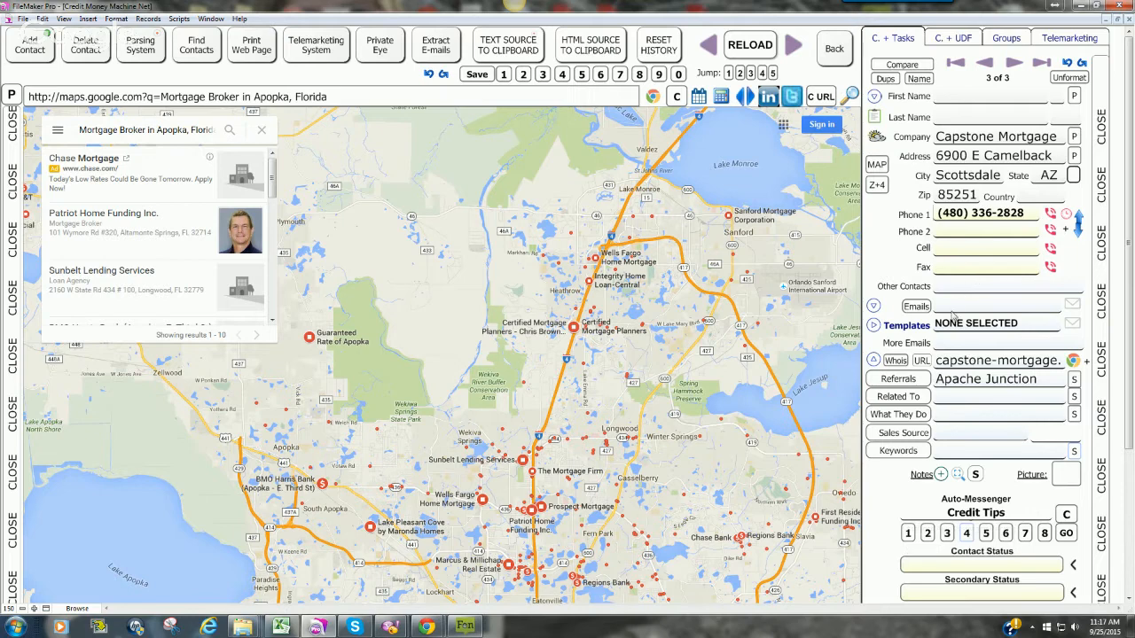
- Close the Apopka map view to return to Capstone Mortgage's contact layout with the Quick Menu
click(974, 516)
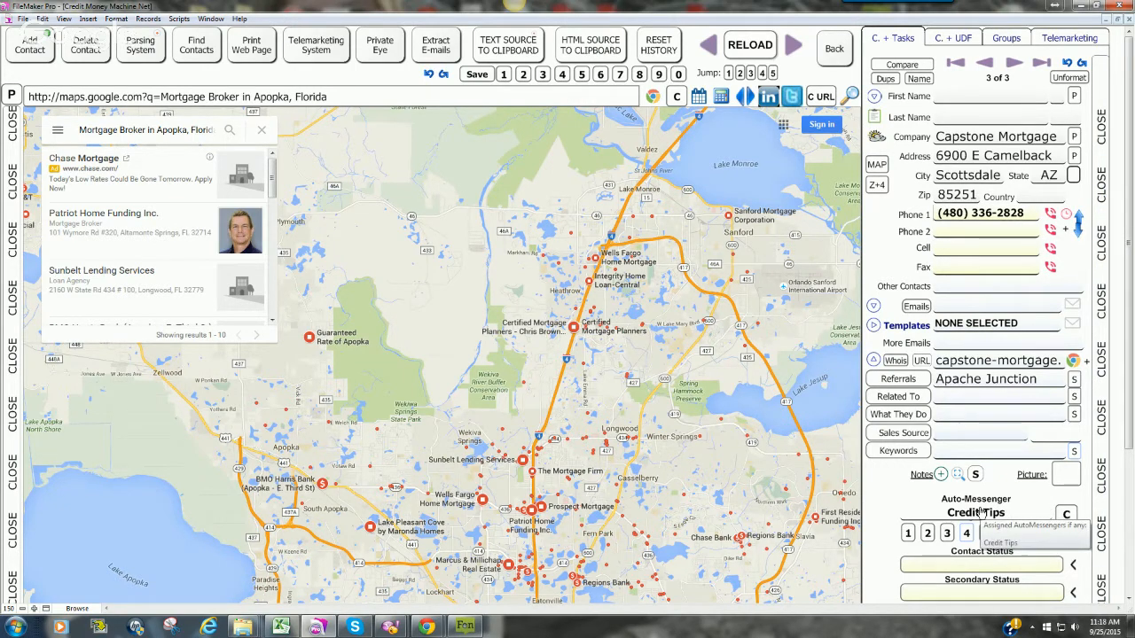
click(1098, 128)
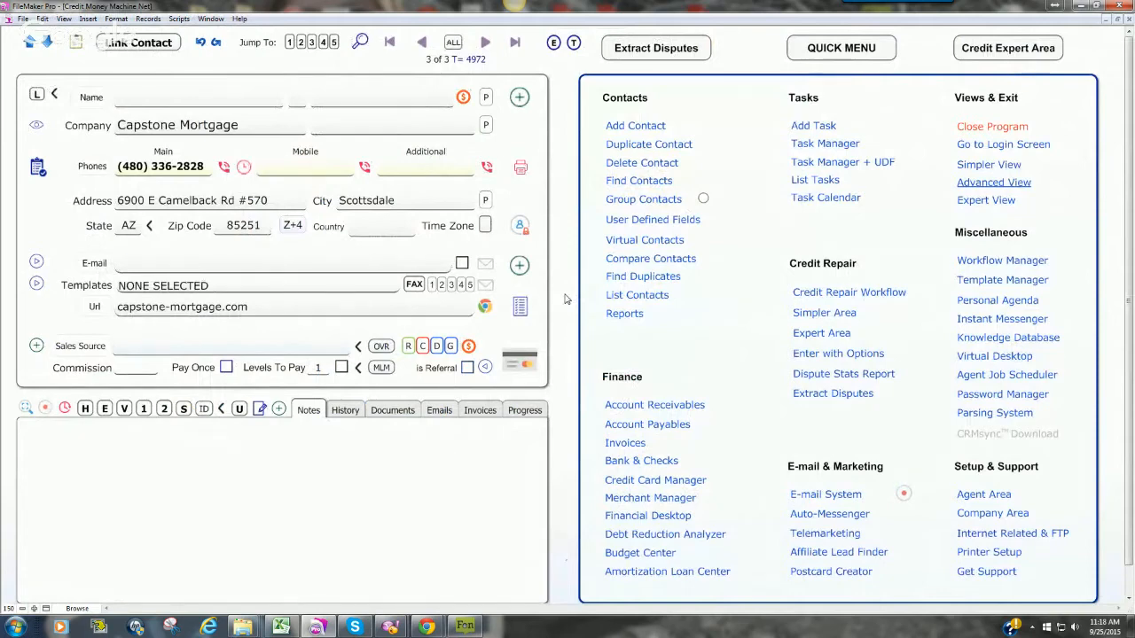
- Open Auto-Messenger from the Quick Menu's E-mail & Marketing section, confirming the options prompt
mouse_move(428, 627)
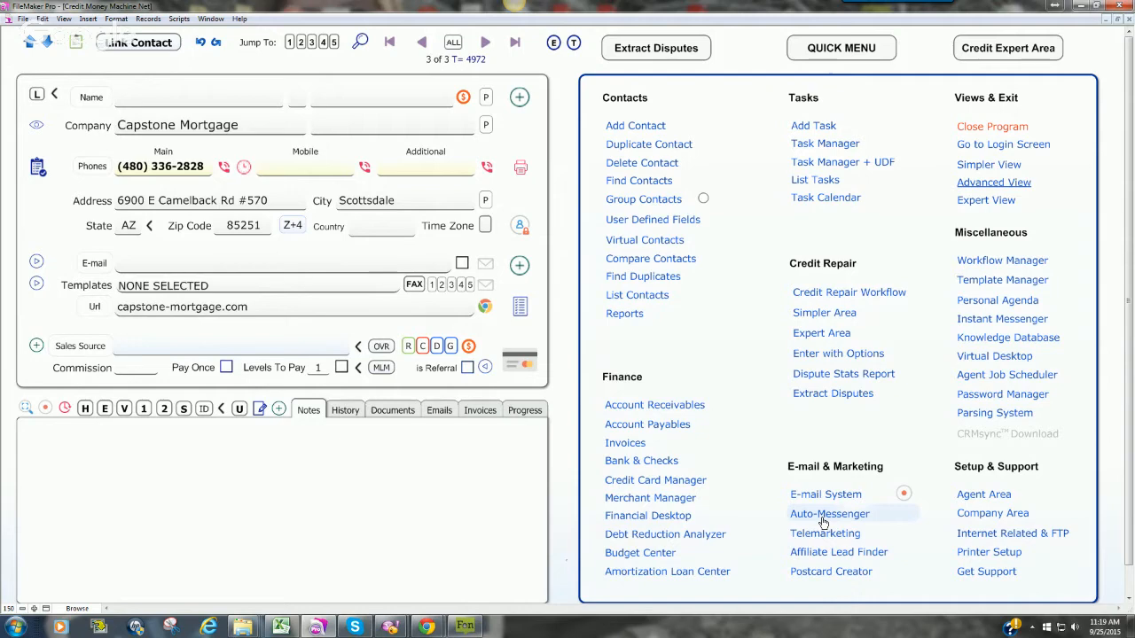
click(824, 524)
click(865, 402)
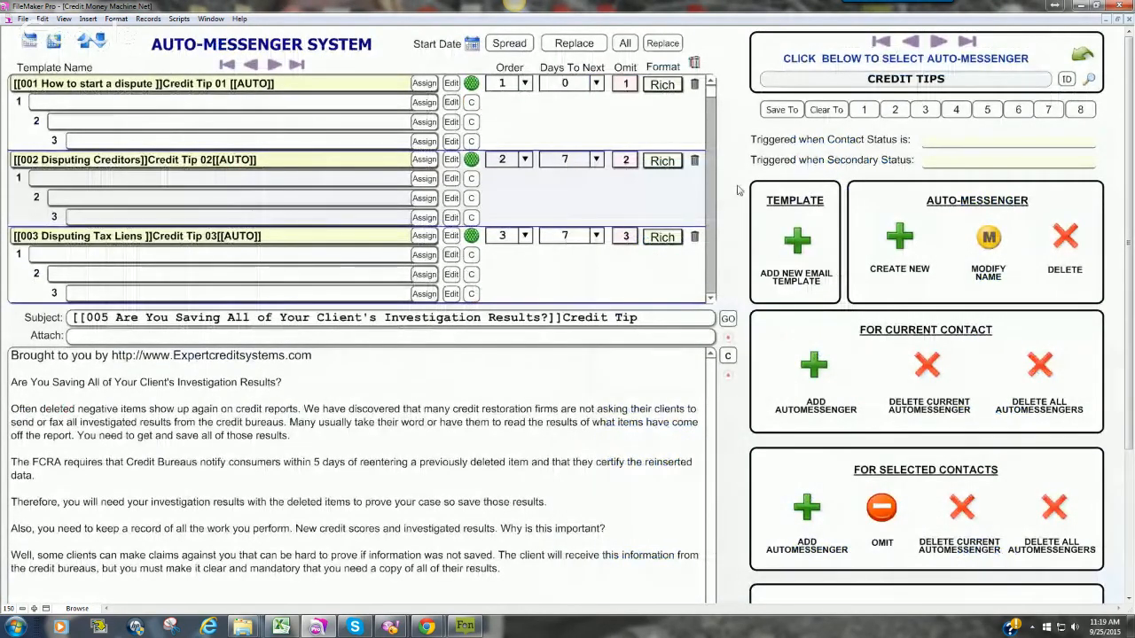
- Switch to No Contact Drip and preview the Important Links, software ownership and Windows vs Web Based templates
click(859, 81)
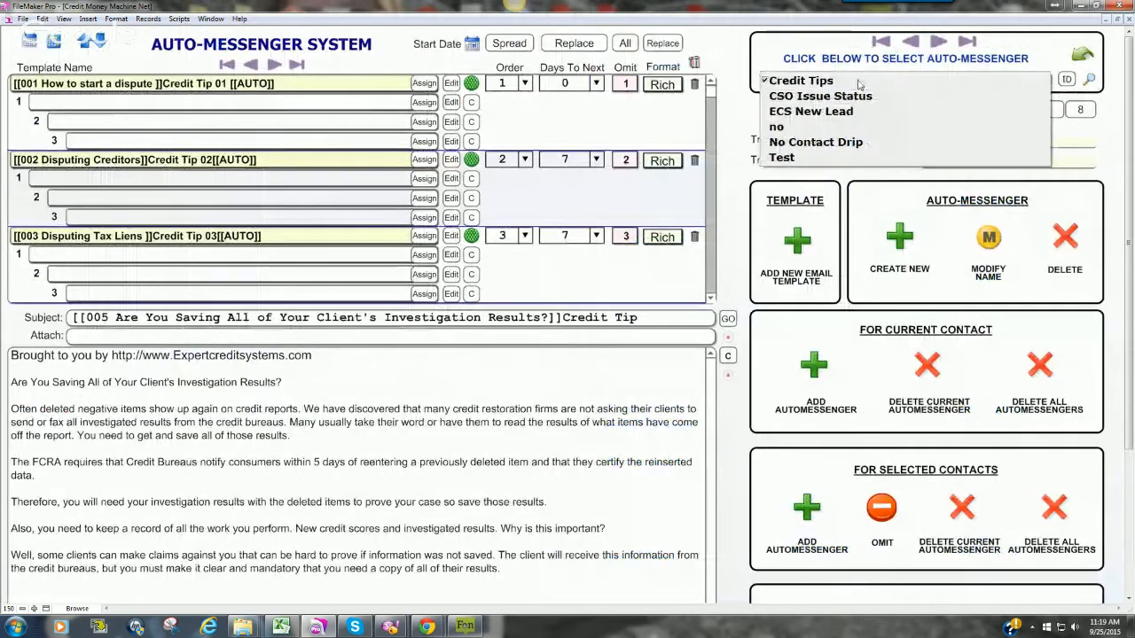
click(831, 145)
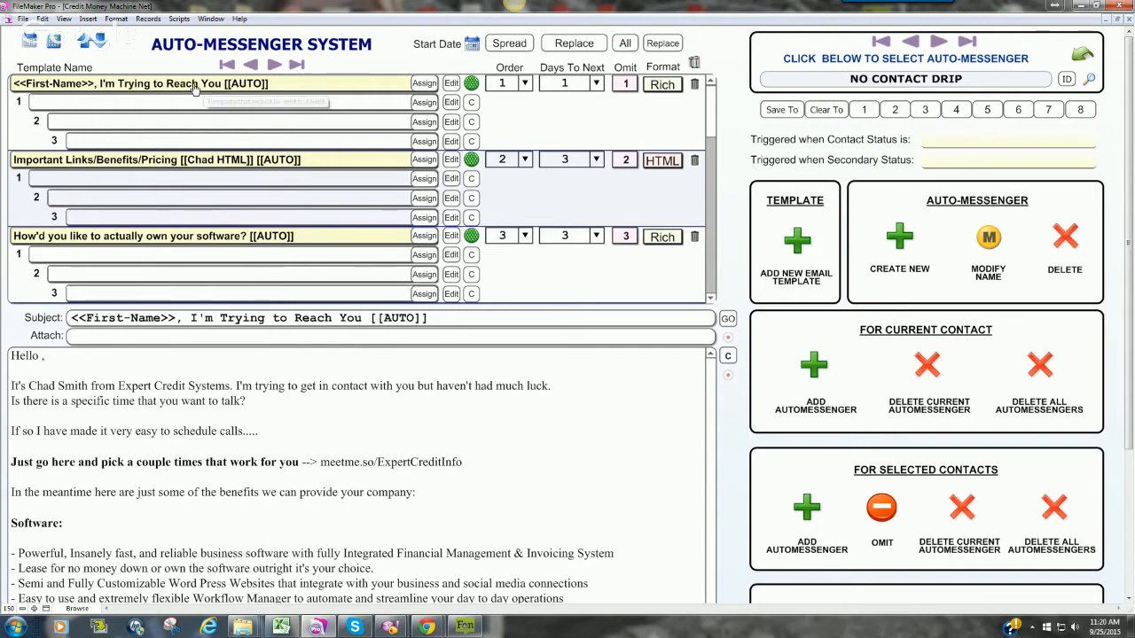
click(312, 160)
click(307, 236)
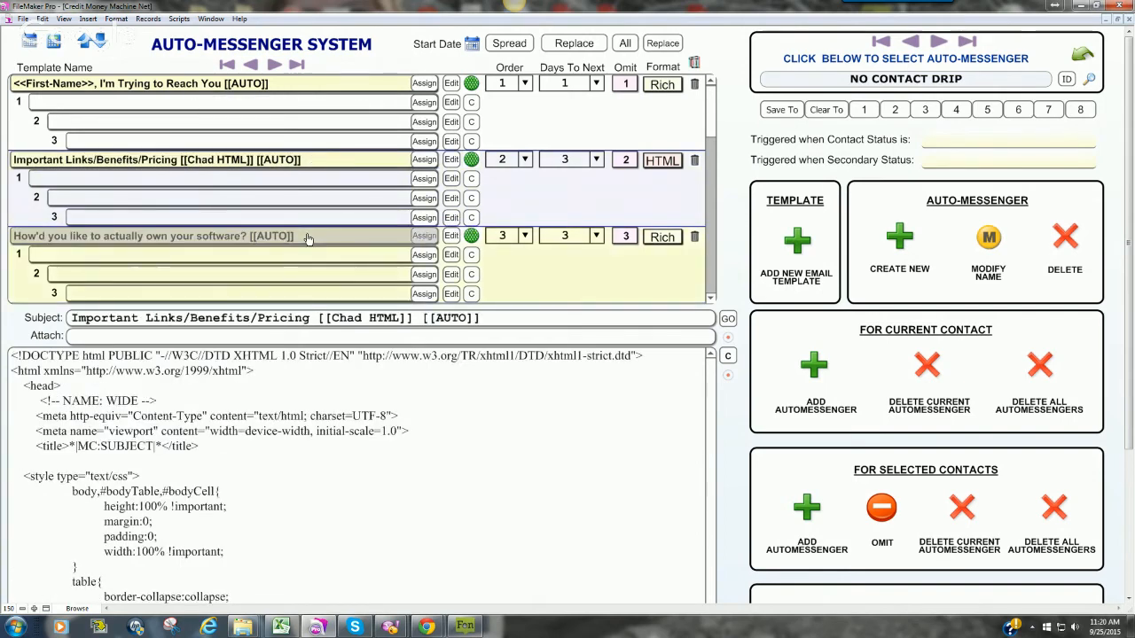
scroll(408, 237, down, 3)
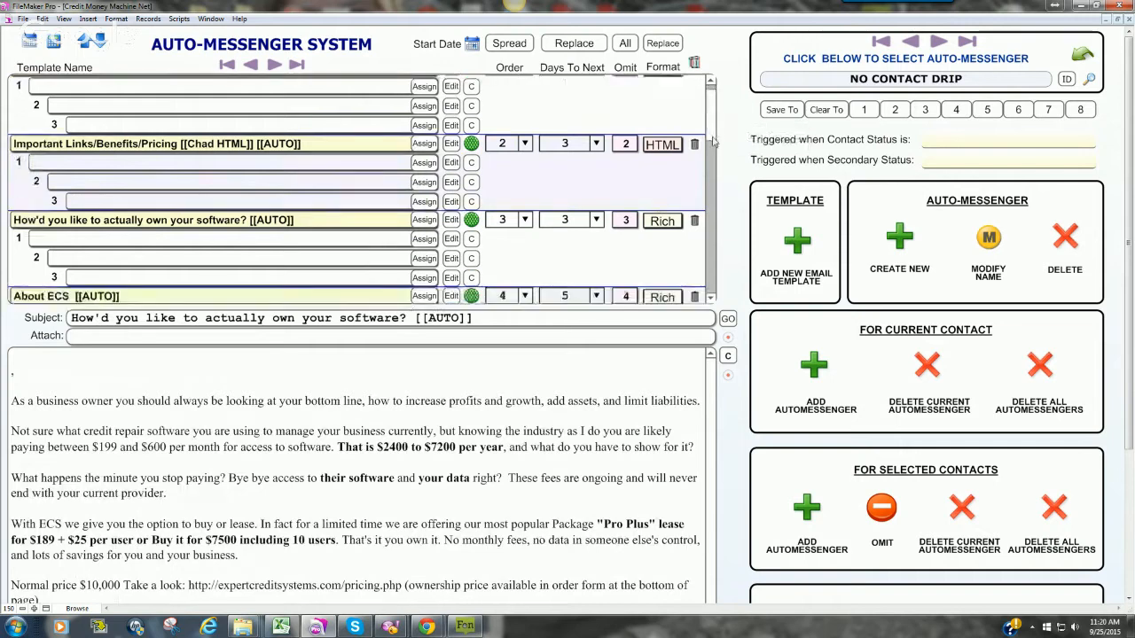
click(421, 240)
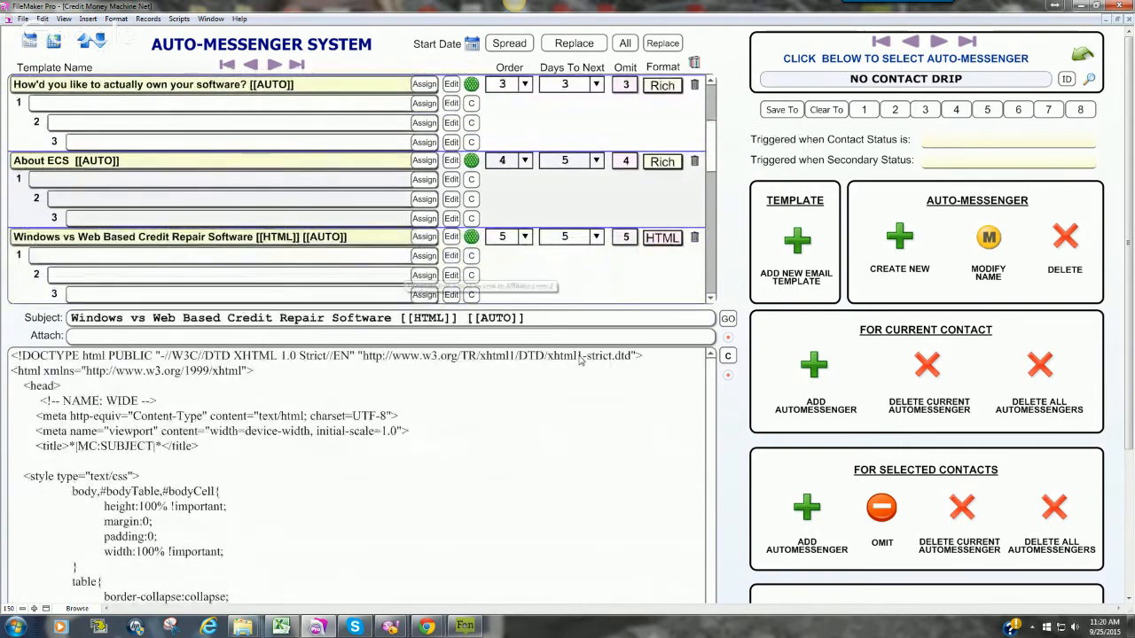
scroll(709, 153, up, 2)
scroll(709, 152, up, 3)
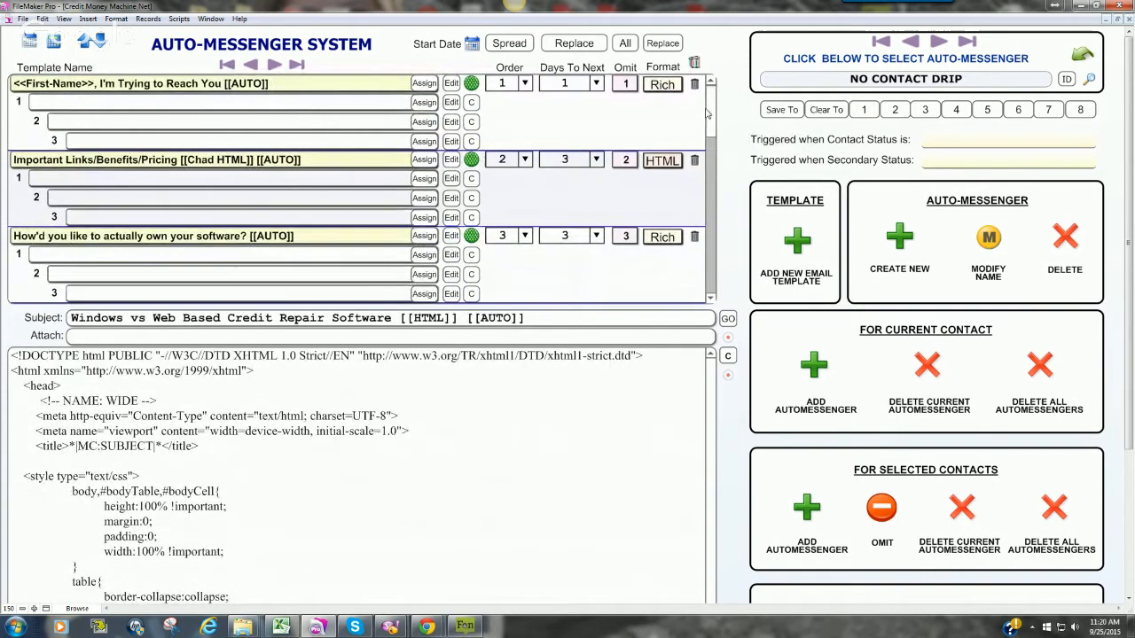
- Preview the first I'm Trying to Reach You email, selecting its subject line and scrolling the message
click(279, 85)
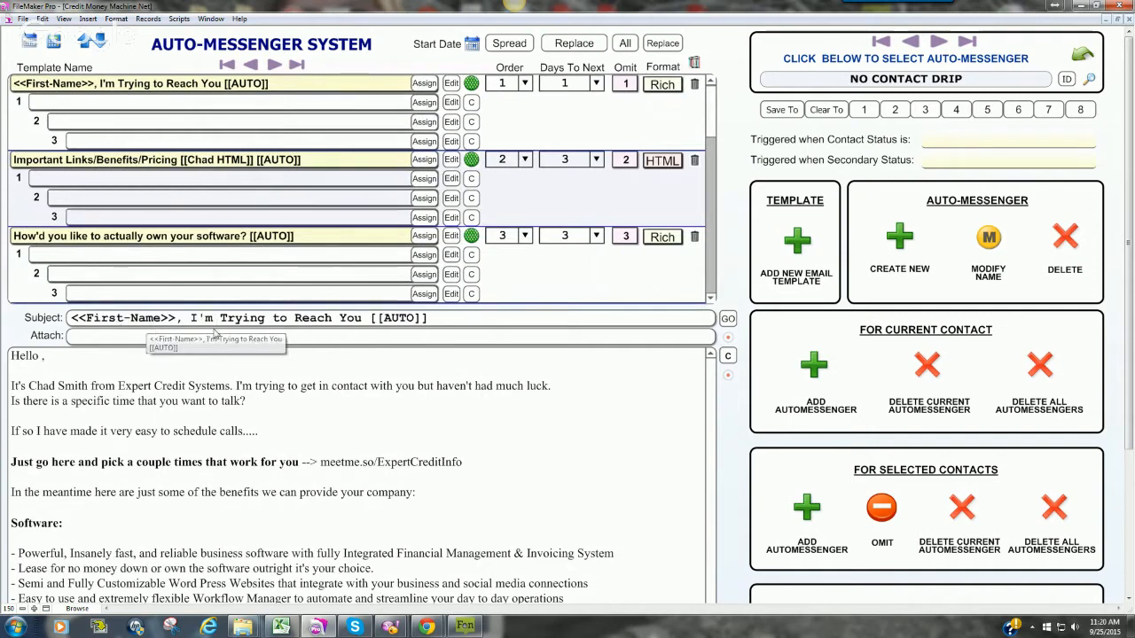
drag(435, 319, 71, 317)
click(280, 440)
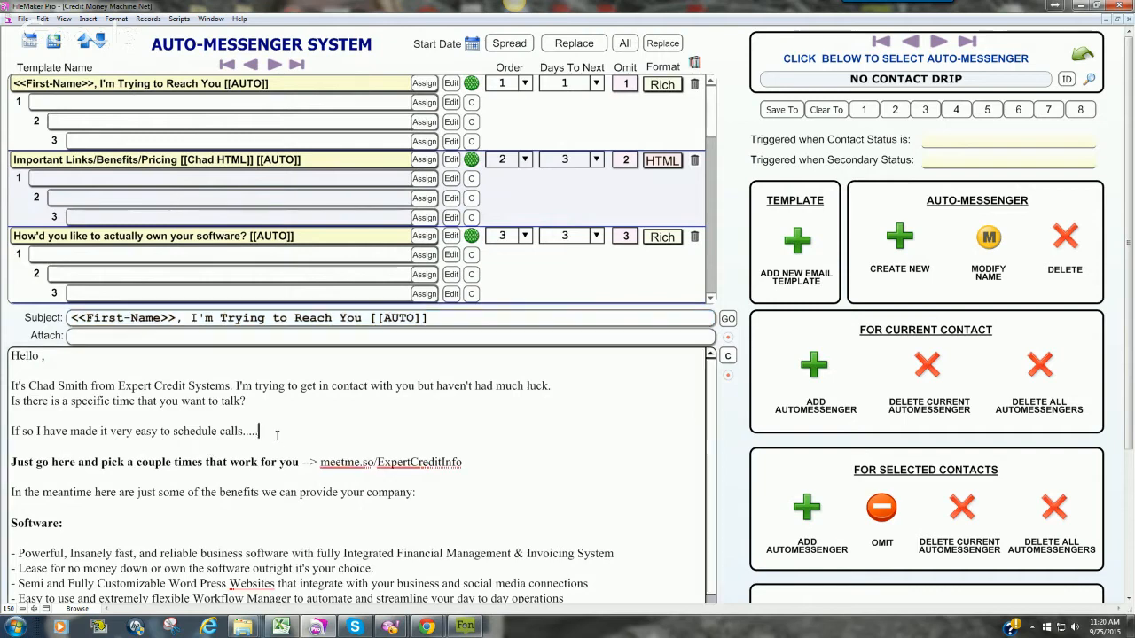
scroll(287, 431, down, 5)
scroll(287, 430, down, 2)
scroll(288, 430, up, 7)
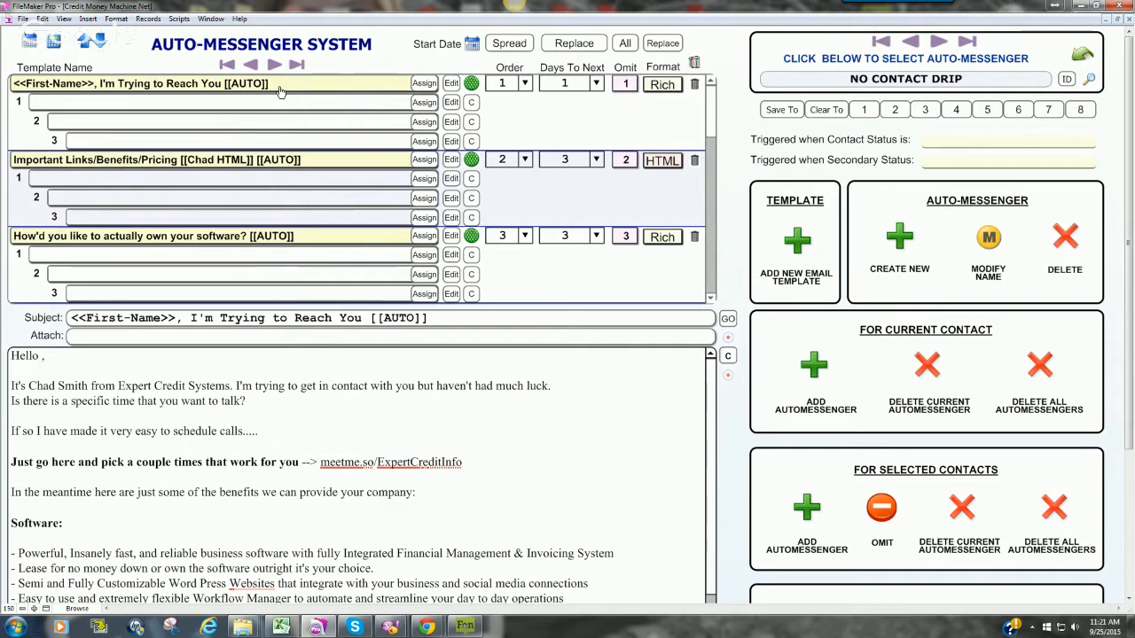
click(329, 161)
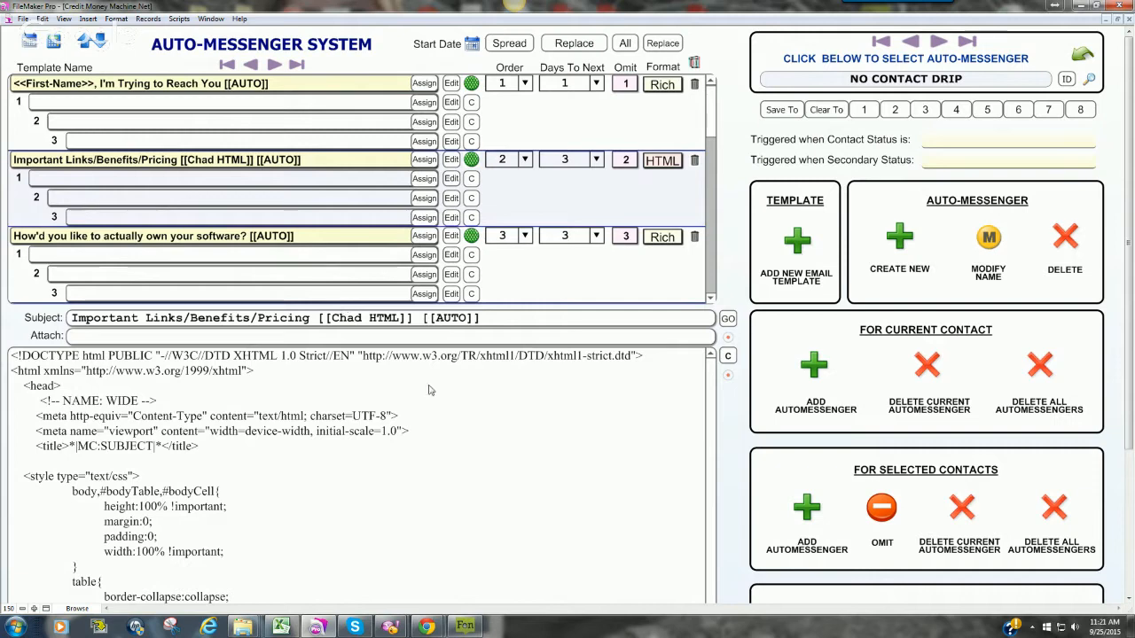
click(306, 241)
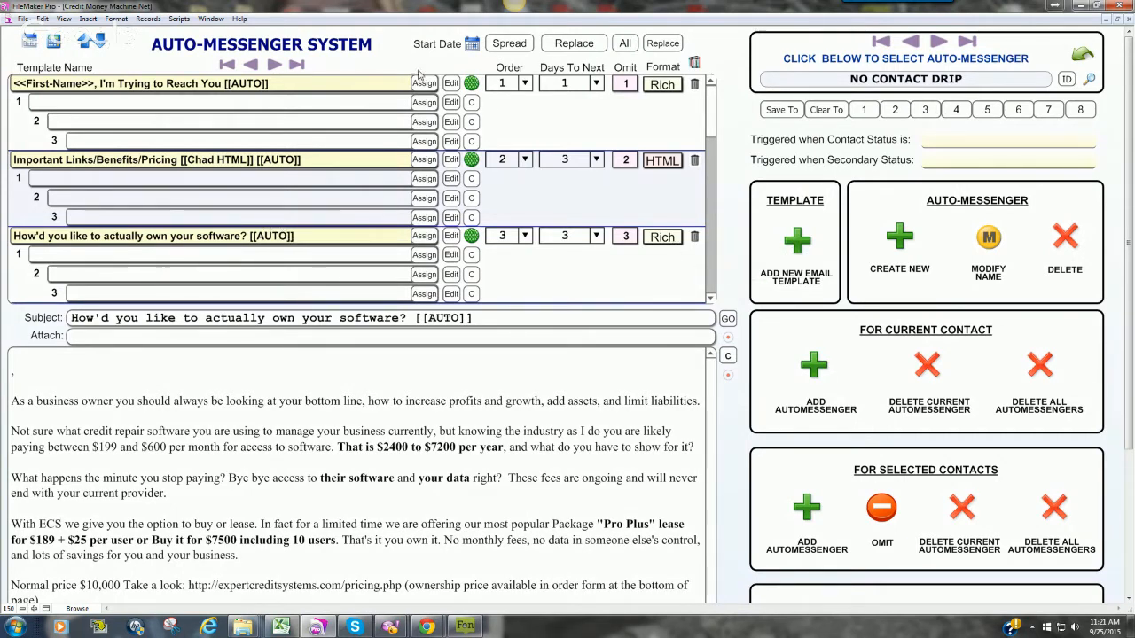
click(325, 84)
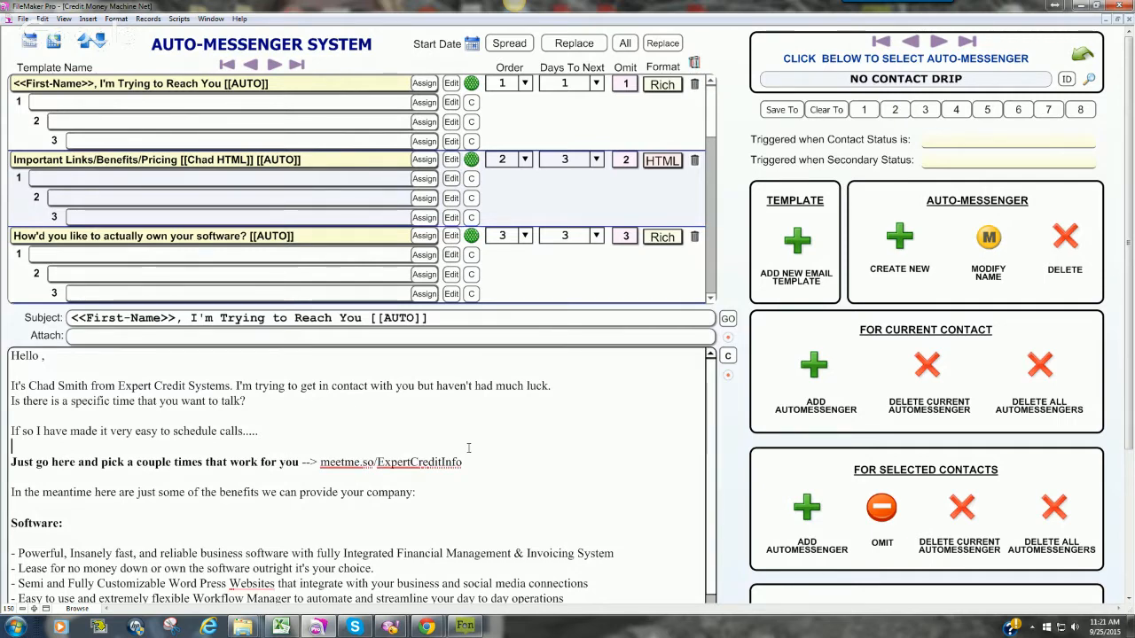
drag(462, 462, 322, 468)
click(322, 468)
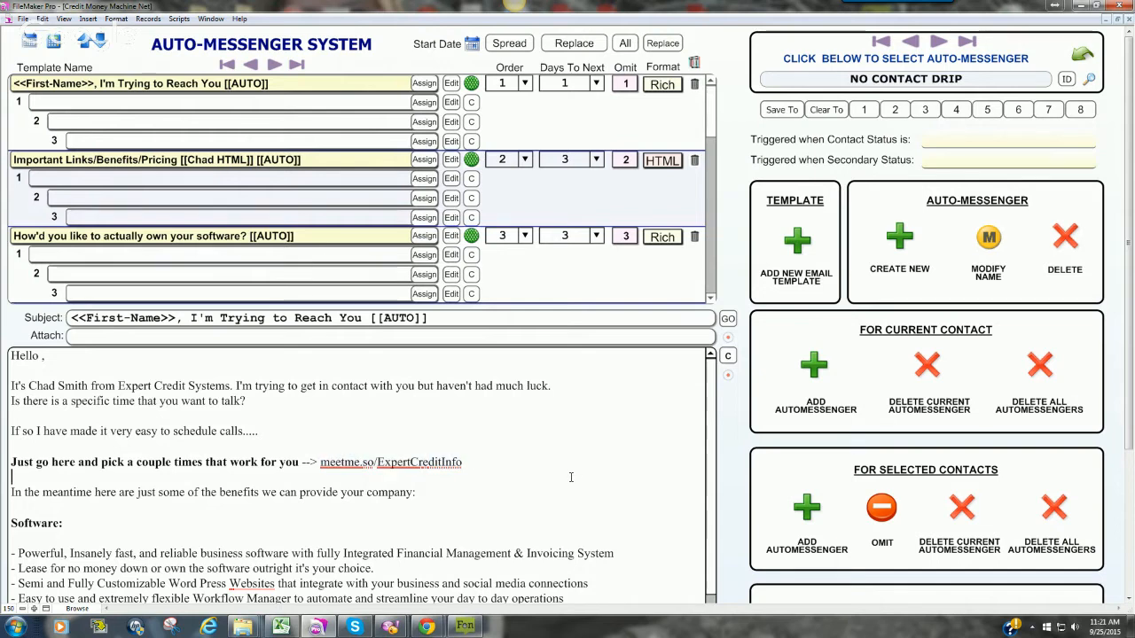
scroll(558, 481, down, 2)
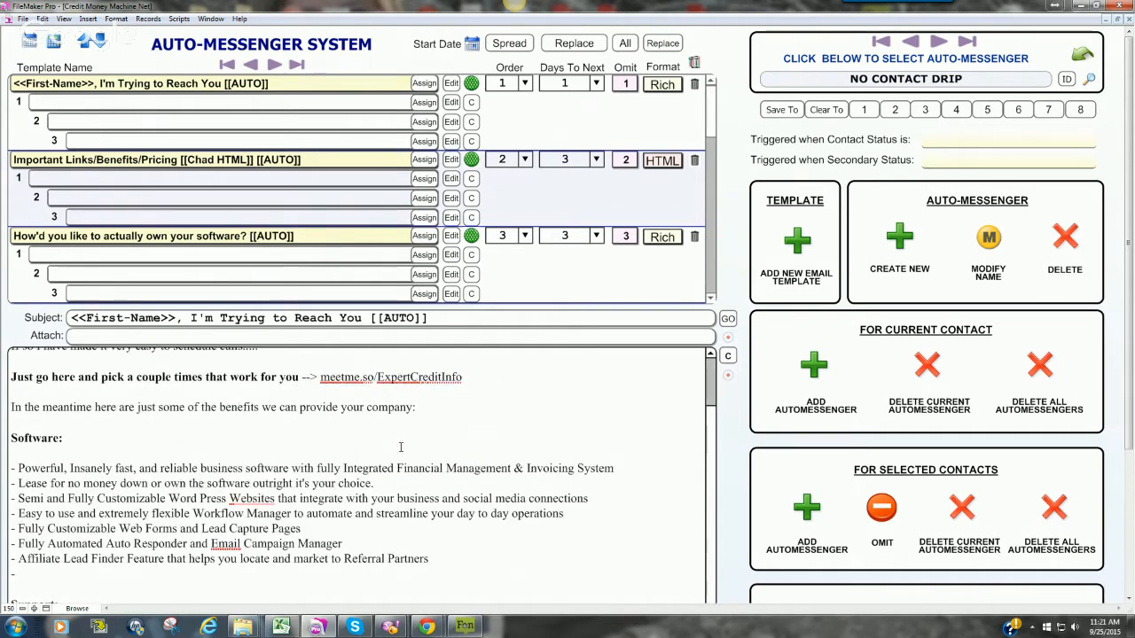
scroll(461, 479, down, 1)
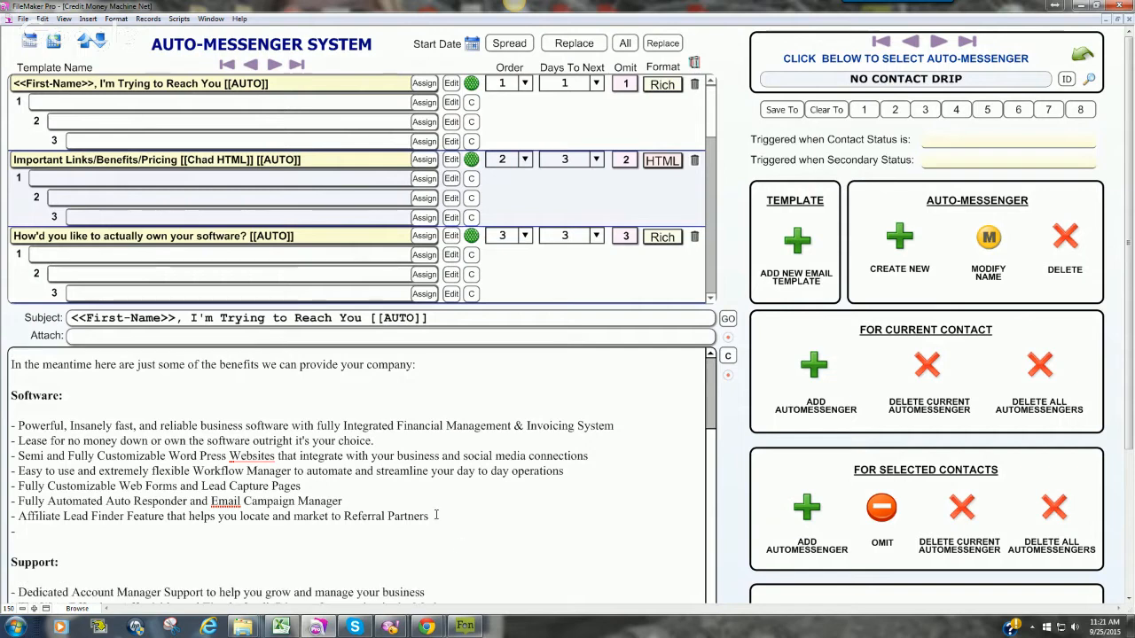
drag(428, 516, 15, 391)
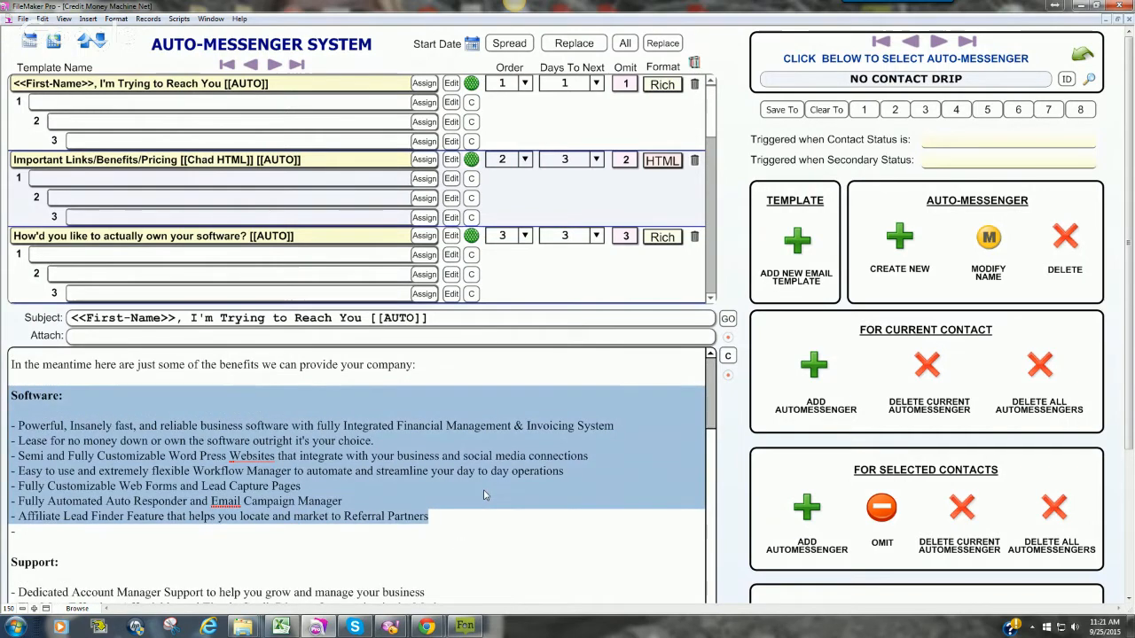
scroll(485, 495, down, 4)
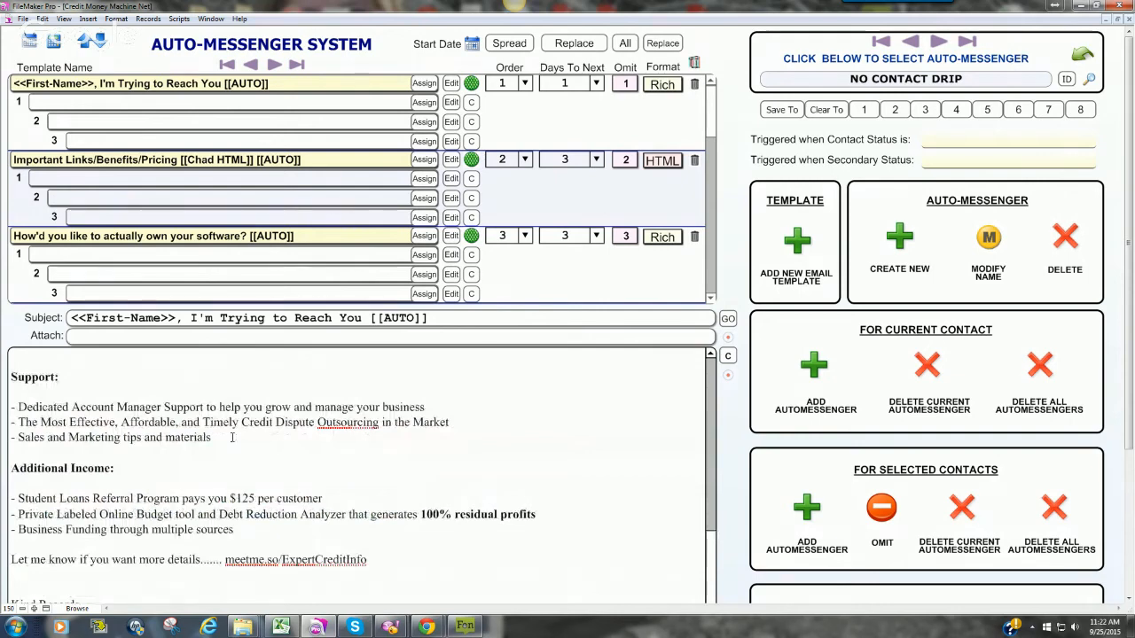
drag(212, 438, 4, 377)
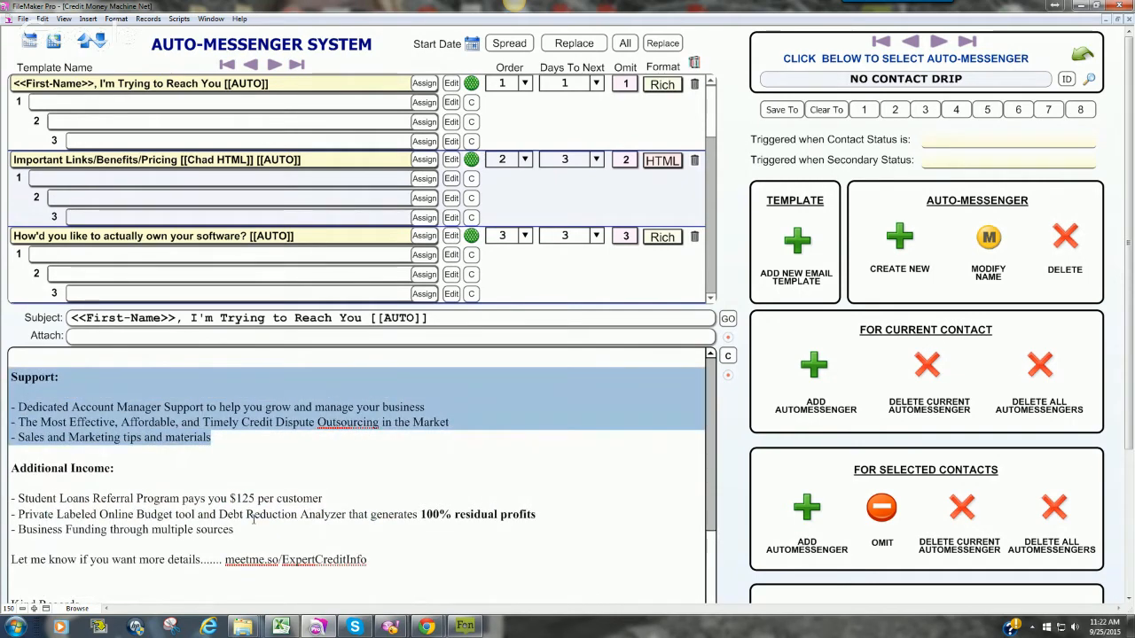
drag(234, 529, 9, 465)
click(424, 482)
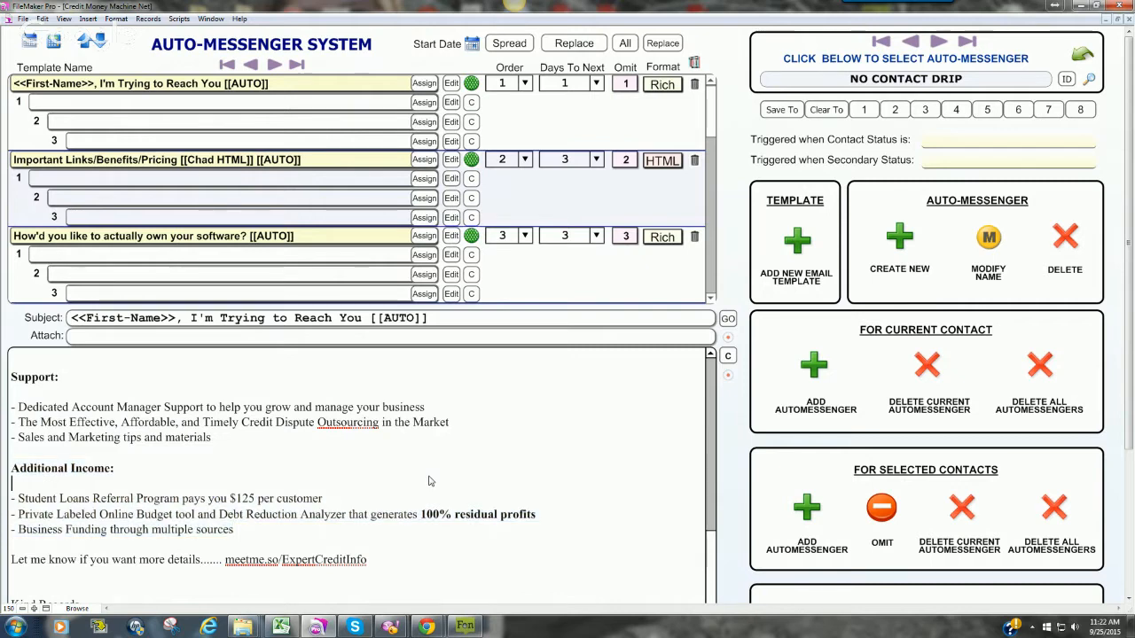
scroll(428, 481, up, 5)
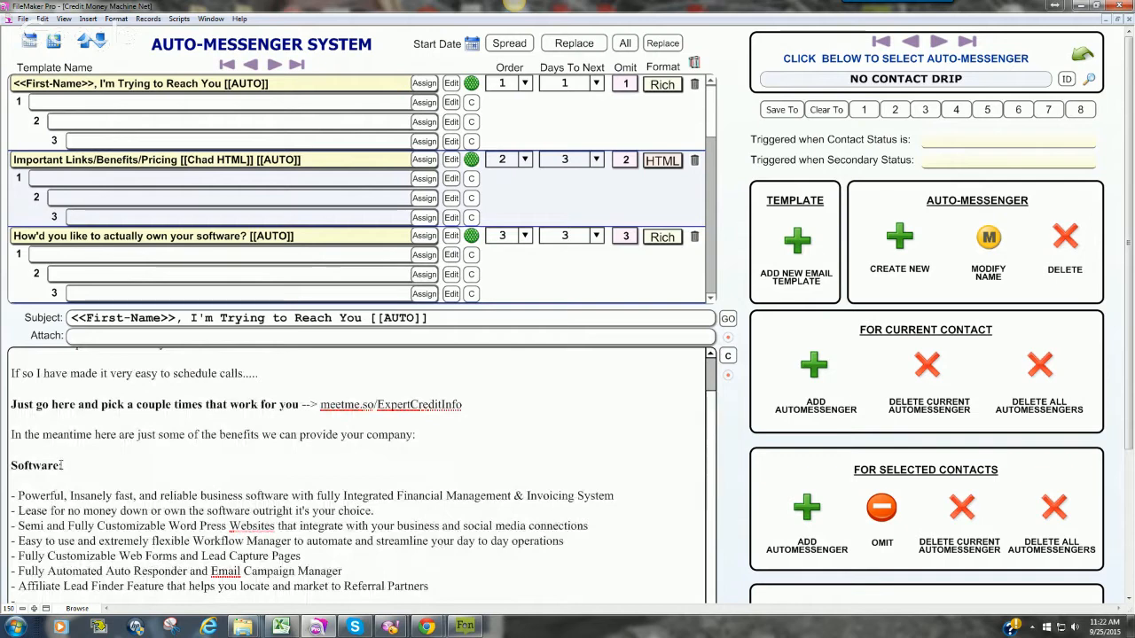
drag(65, 465, 10, 467)
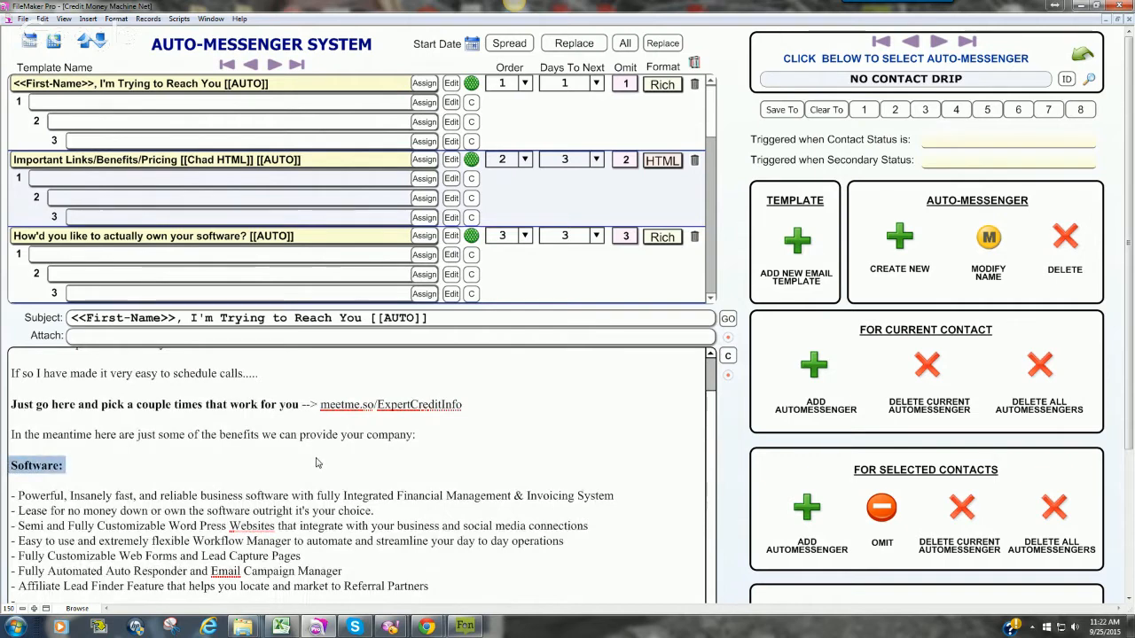
scroll(243, 436, down, 2)
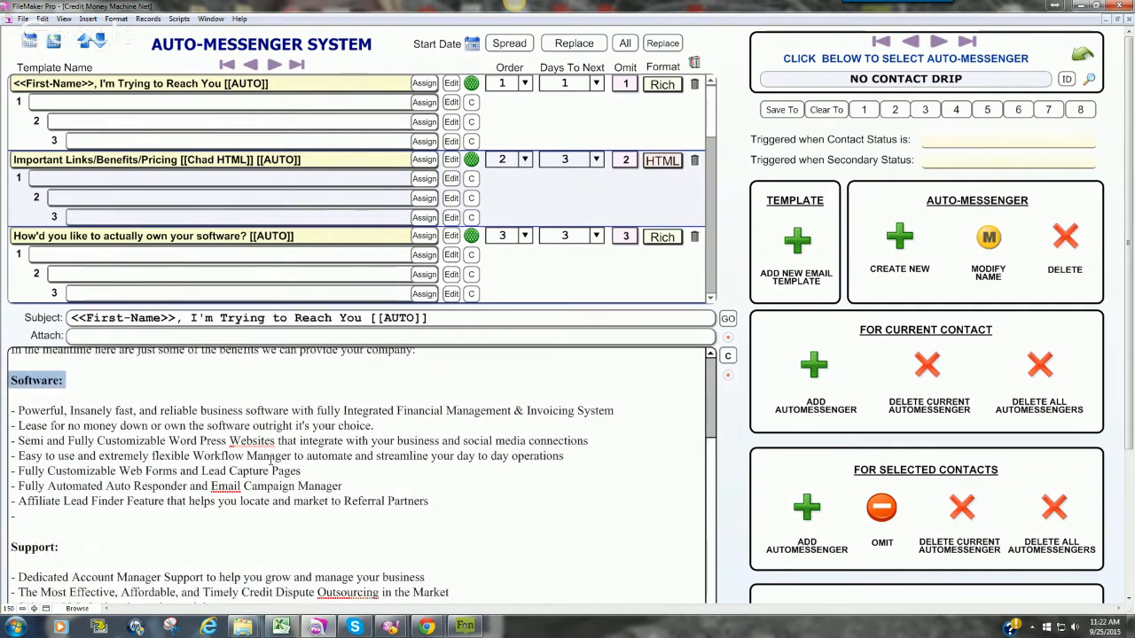
scroll(243, 439, down, 1)
drag(60, 505, 11, 505)
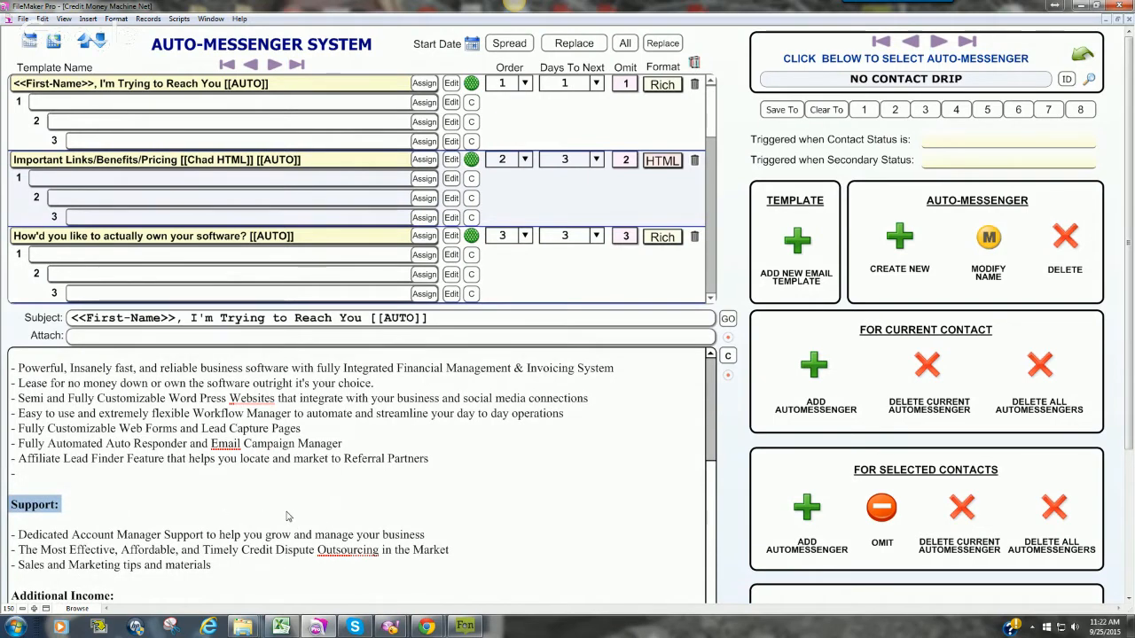
scroll(286, 517, down, 3)
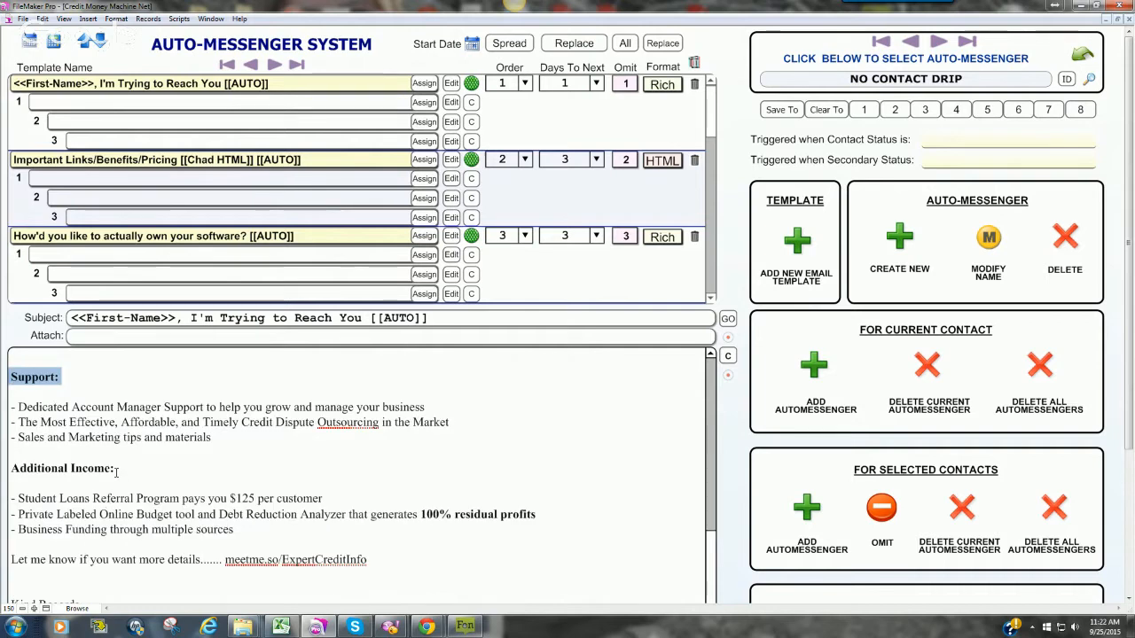
drag(116, 468, 14, 467)
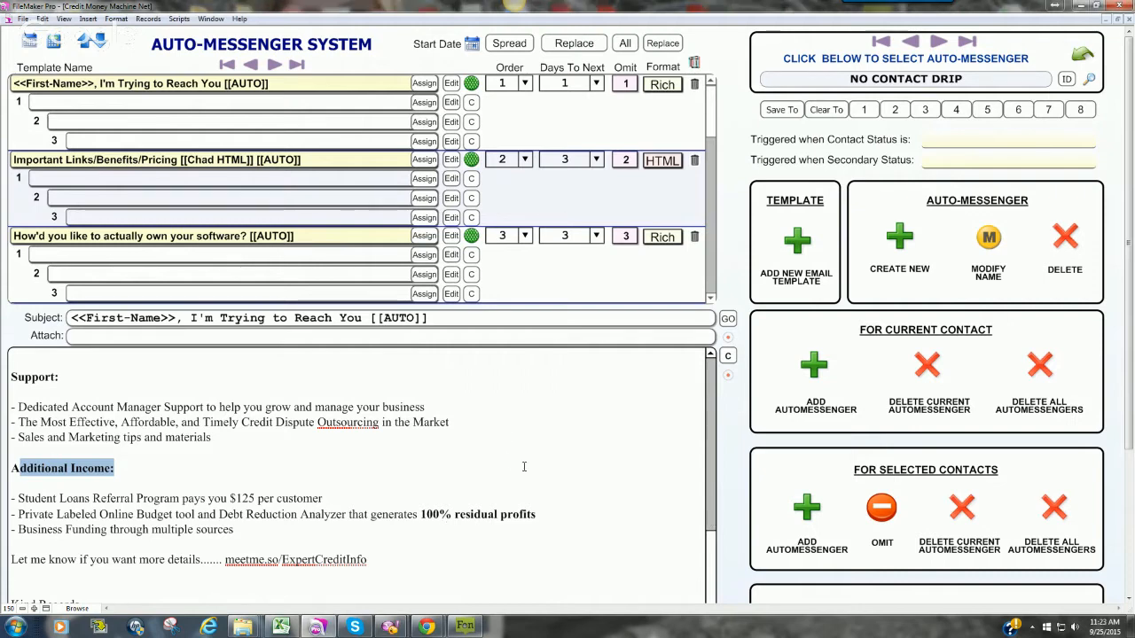
click(478, 437)
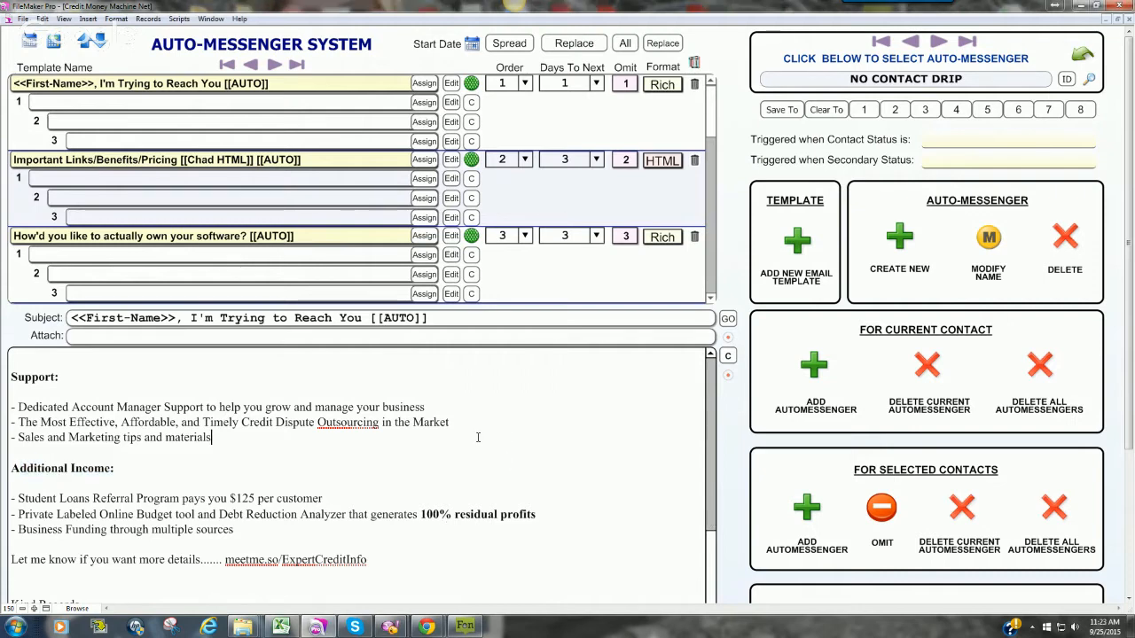
click(539, 514)
scroll(539, 512, up, 1)
scroll(538, 512, up, 6)
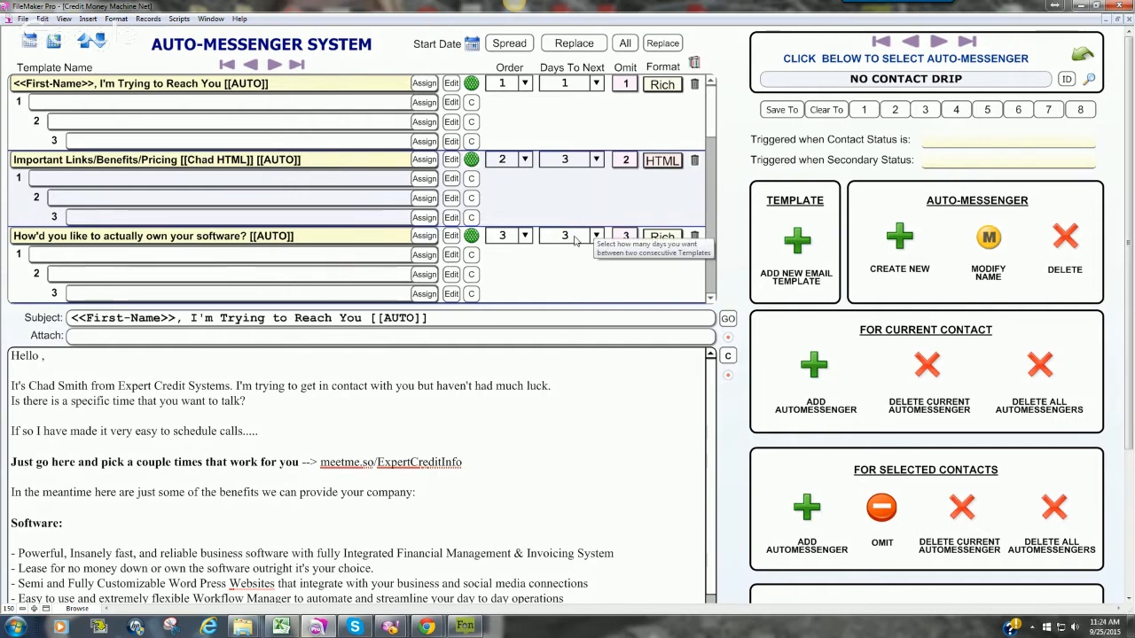
- Open template 3, 'How'd you like to actually own your software?', and scroll its ECS lease/$7500 pitch
click(370, 240)
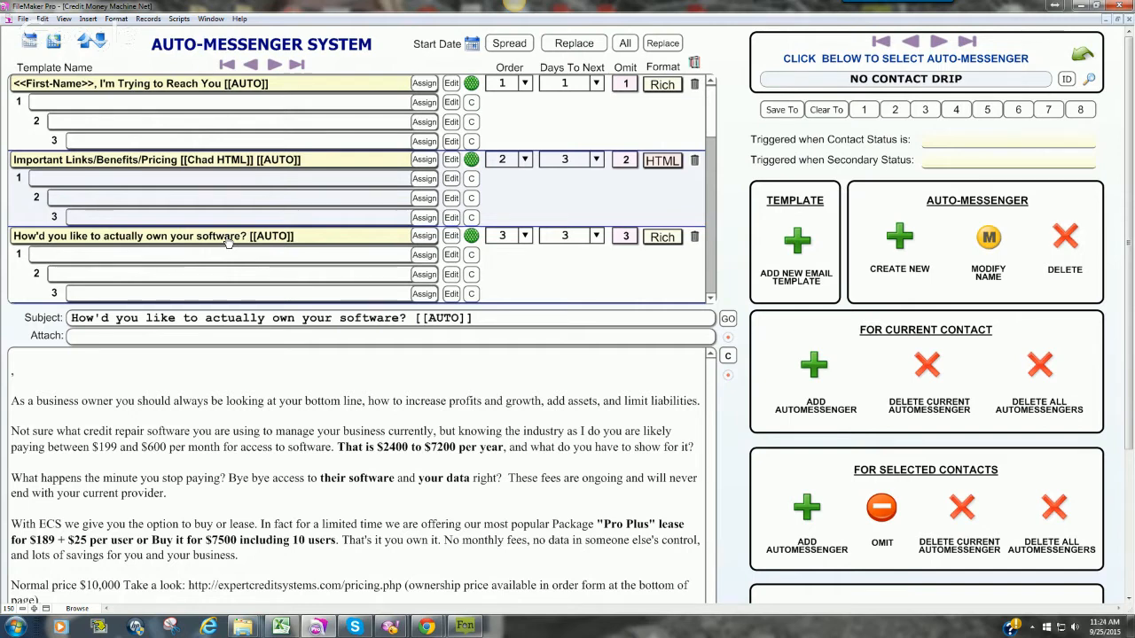
click(691, 372)
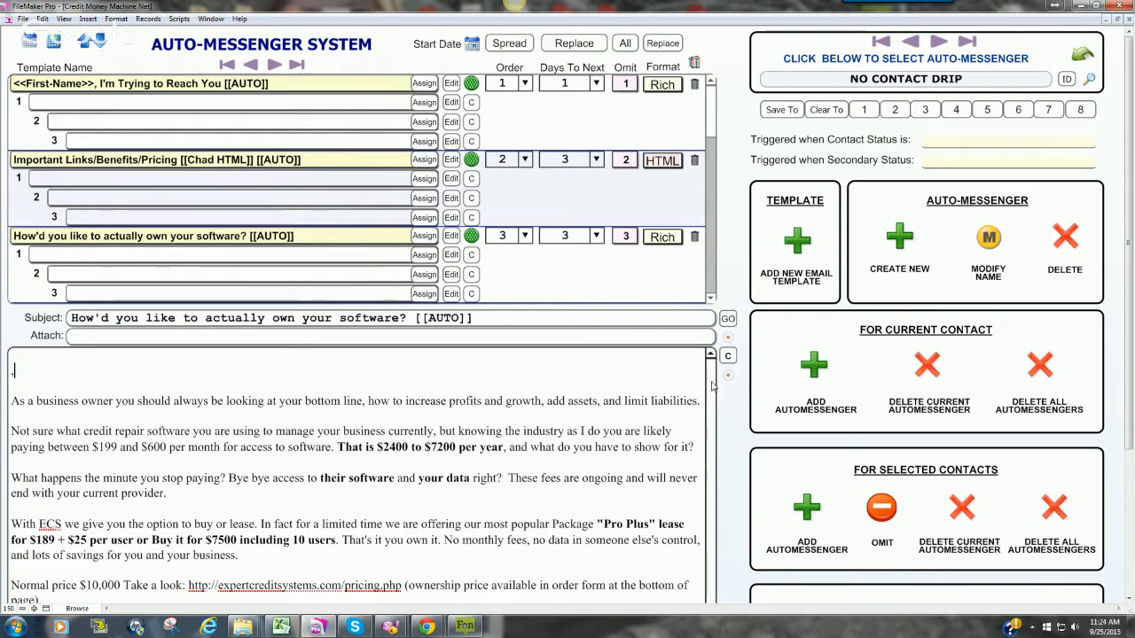
scroll(711, 387, down, 5)
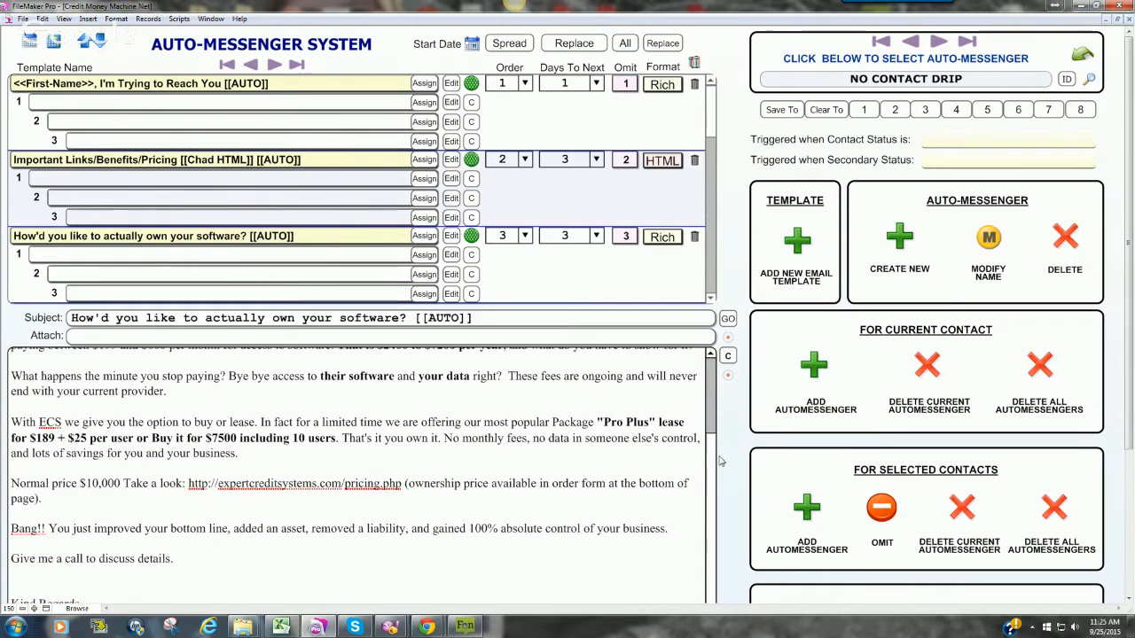
scroll(639, 371, up, 5)
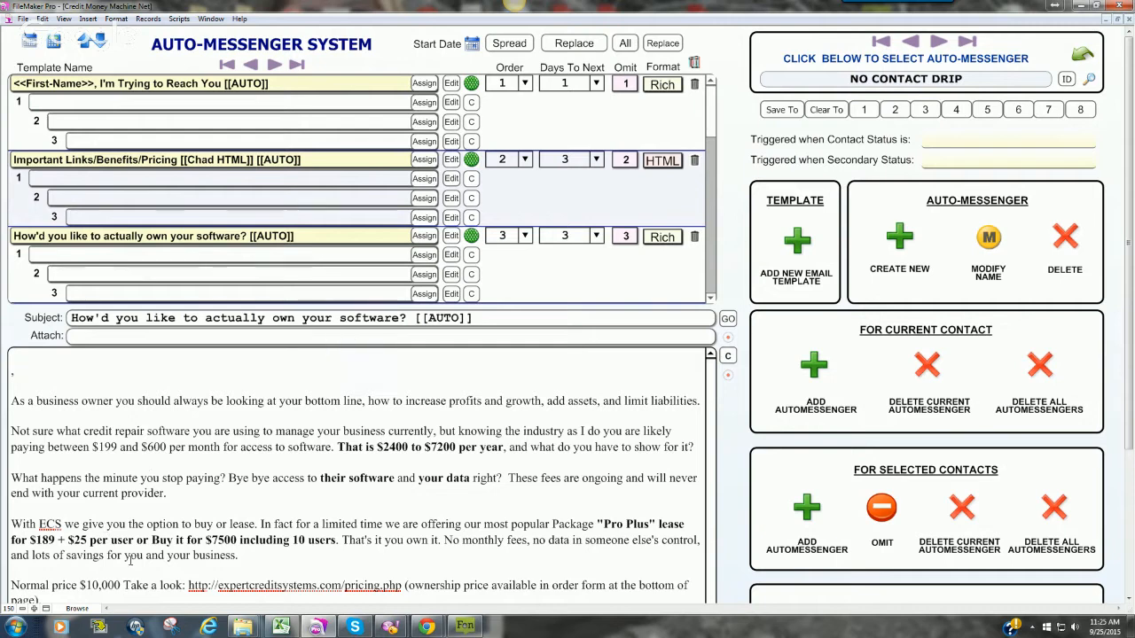
- Scroll past templates 4–5 and open 'How to Quickly Invoice Clients using Pay Per Delete'
drag(714, 122, 714, 160)
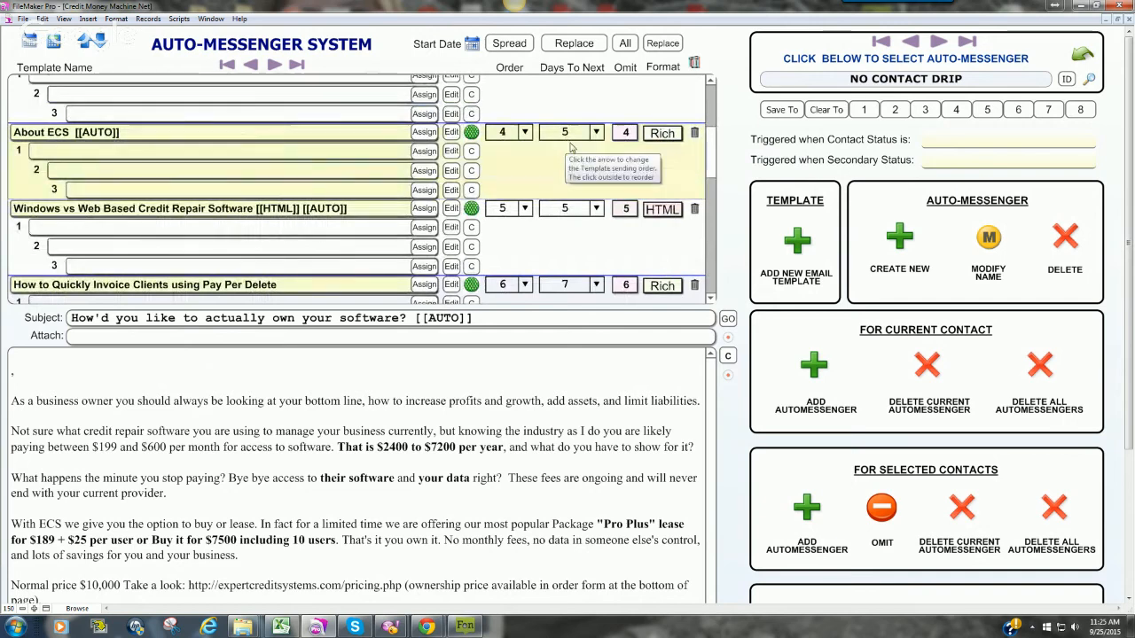
scroll(638, 162, down, 3)
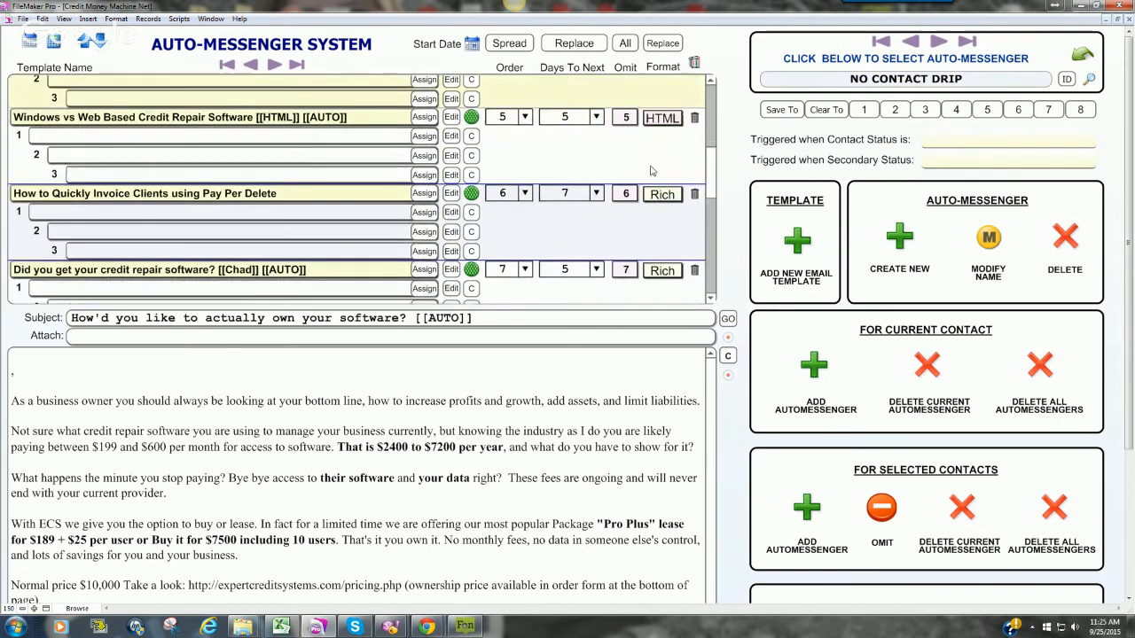
scroll(621, 159, down, 3)
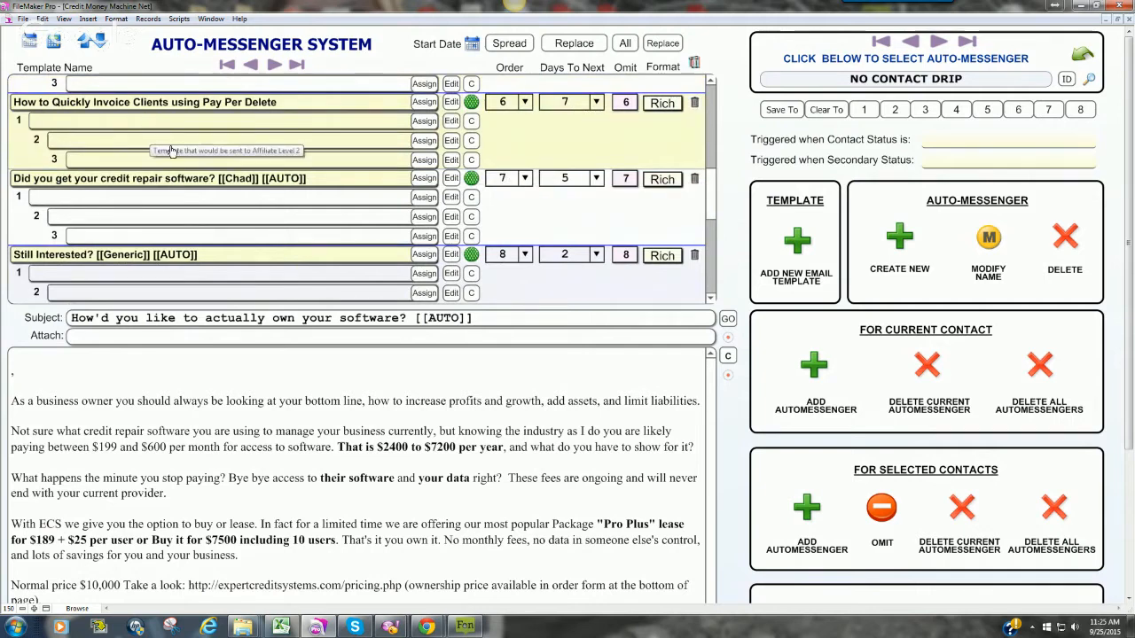
click(372, 103)
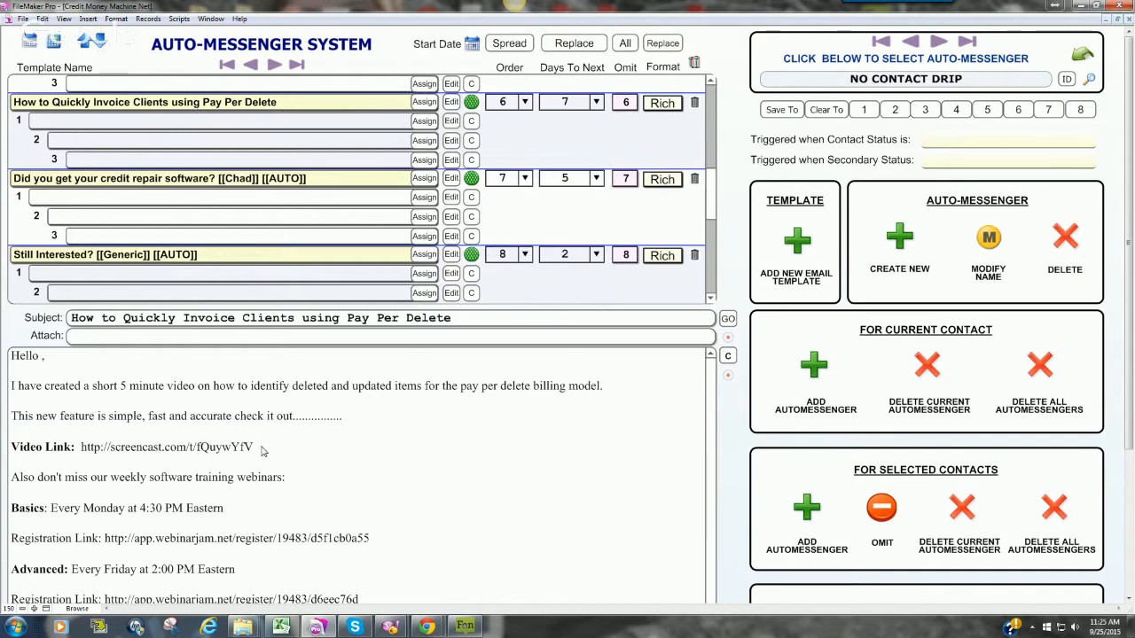
drag(257, 449, 83, 445)
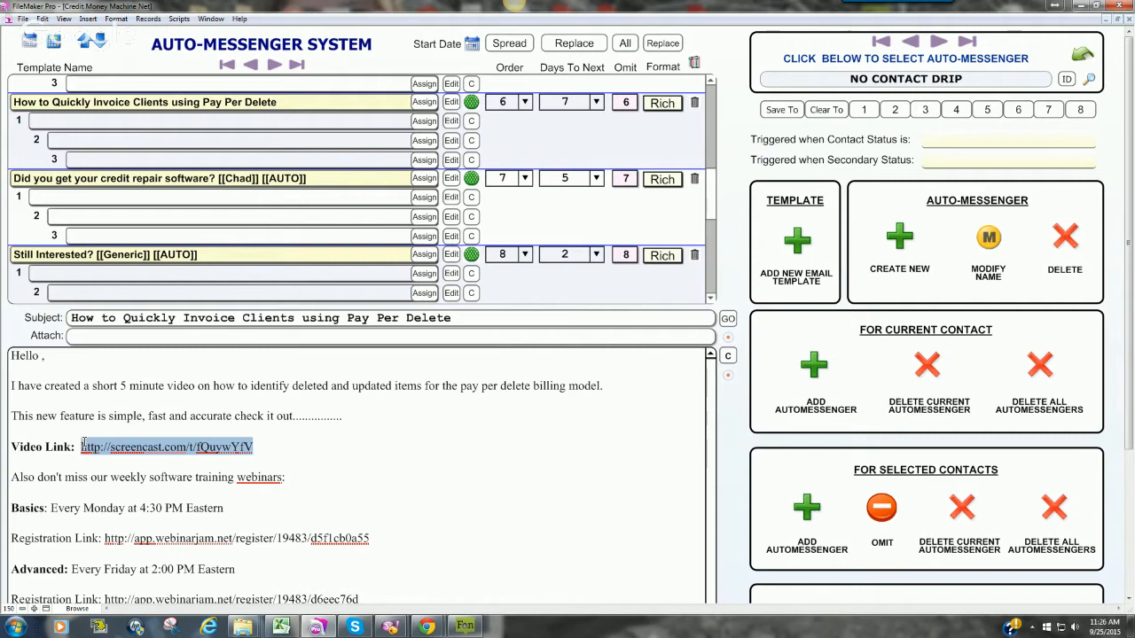
click(742, 196)
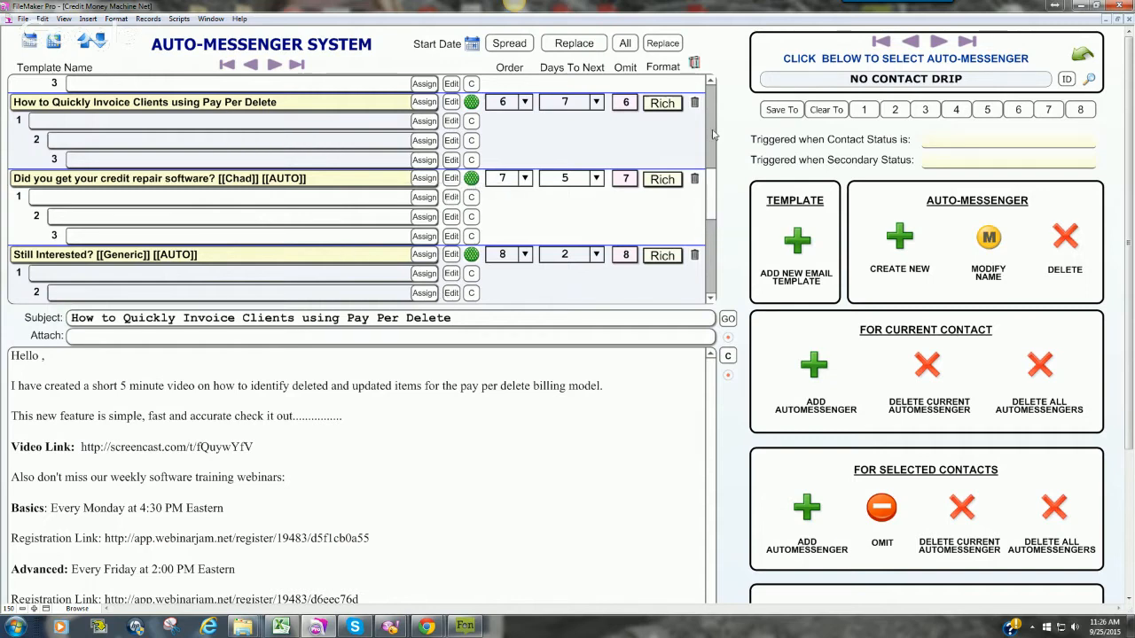
scroll(697, 187, up, 5)
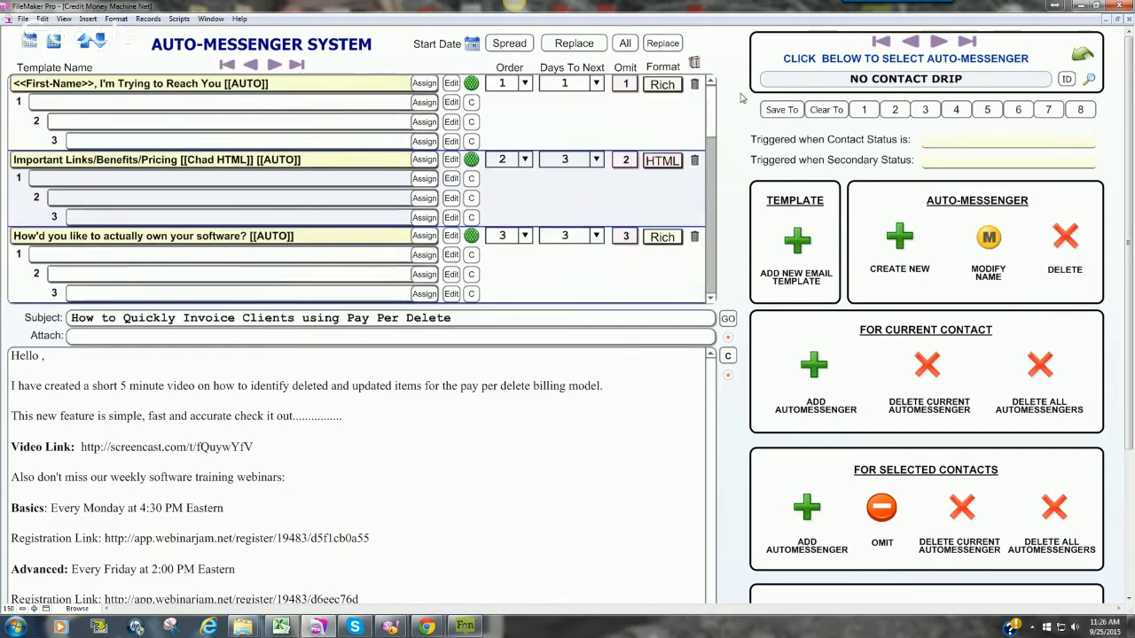
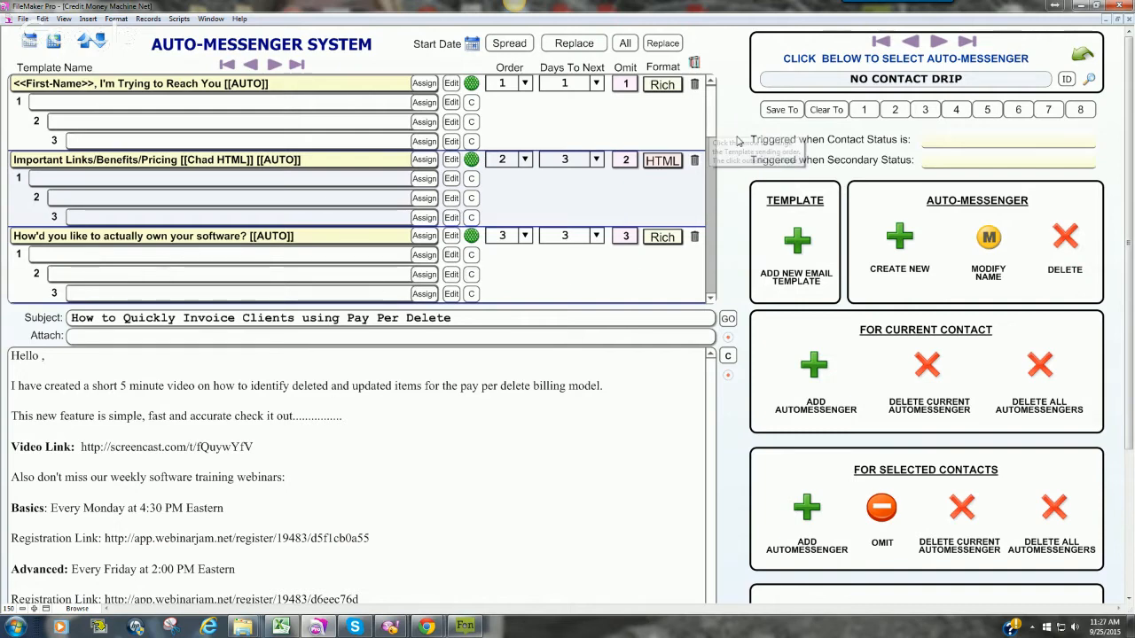
- Check the trigger field labels, then leave the Auto-Messenger System for the contact record's Quick Menu
mouse_move(911, 142)
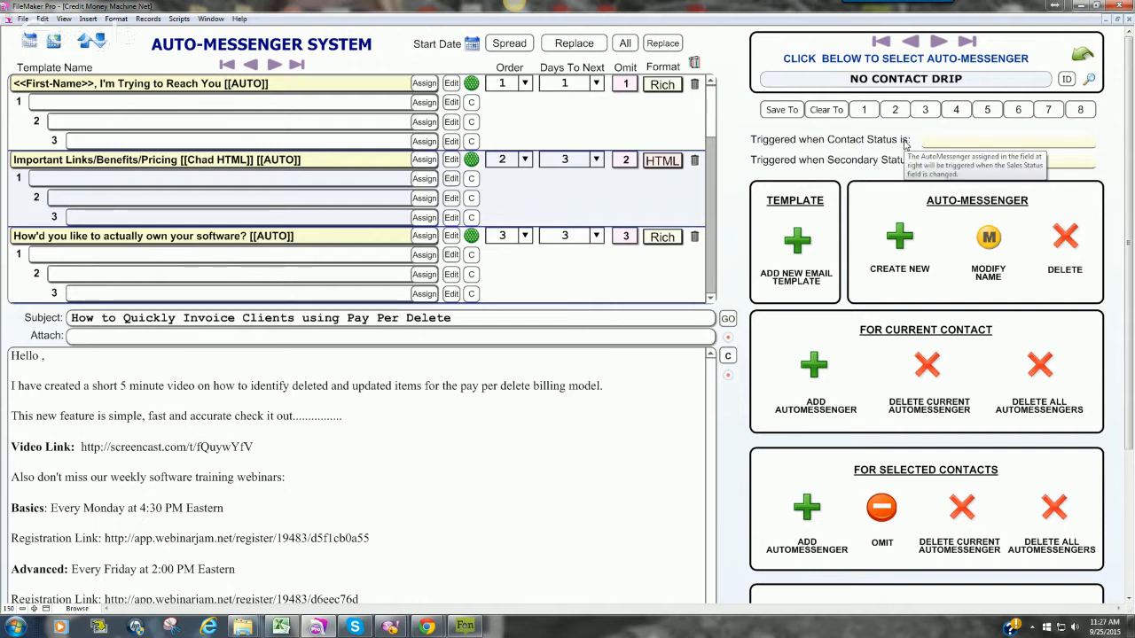
mouse_move(799, 157)
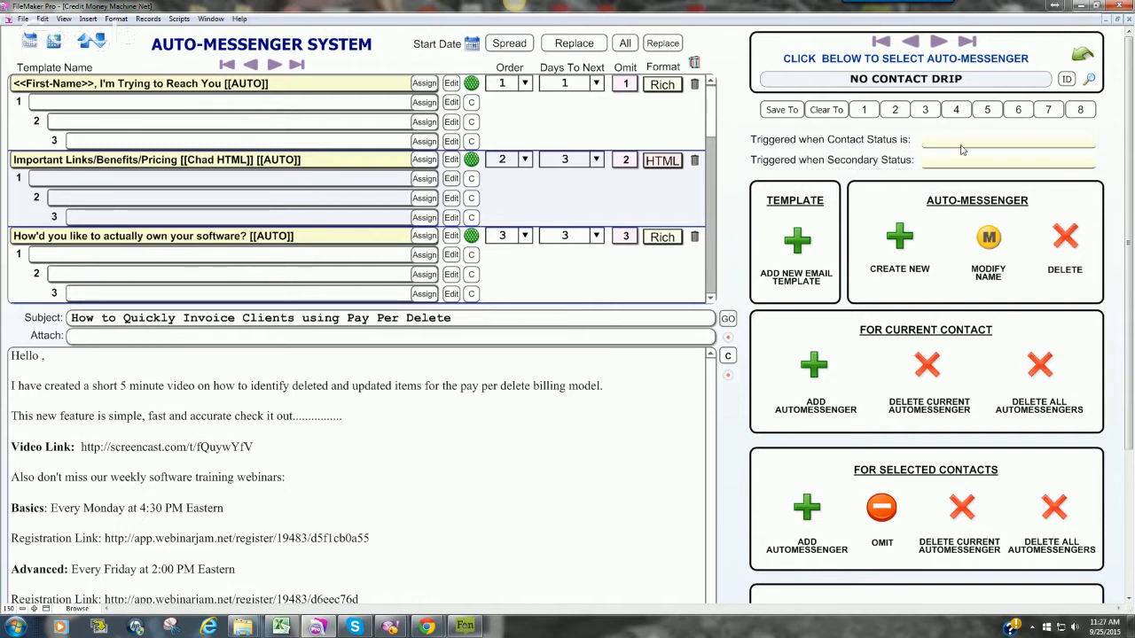
mouse_move(983, 149)
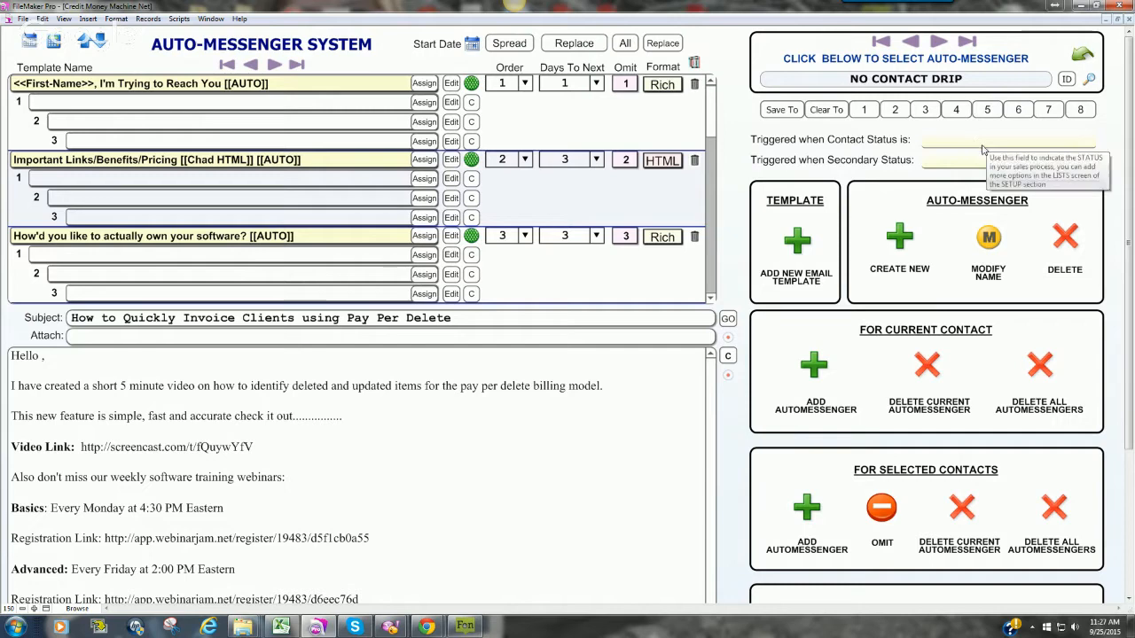
click(1080, 57)
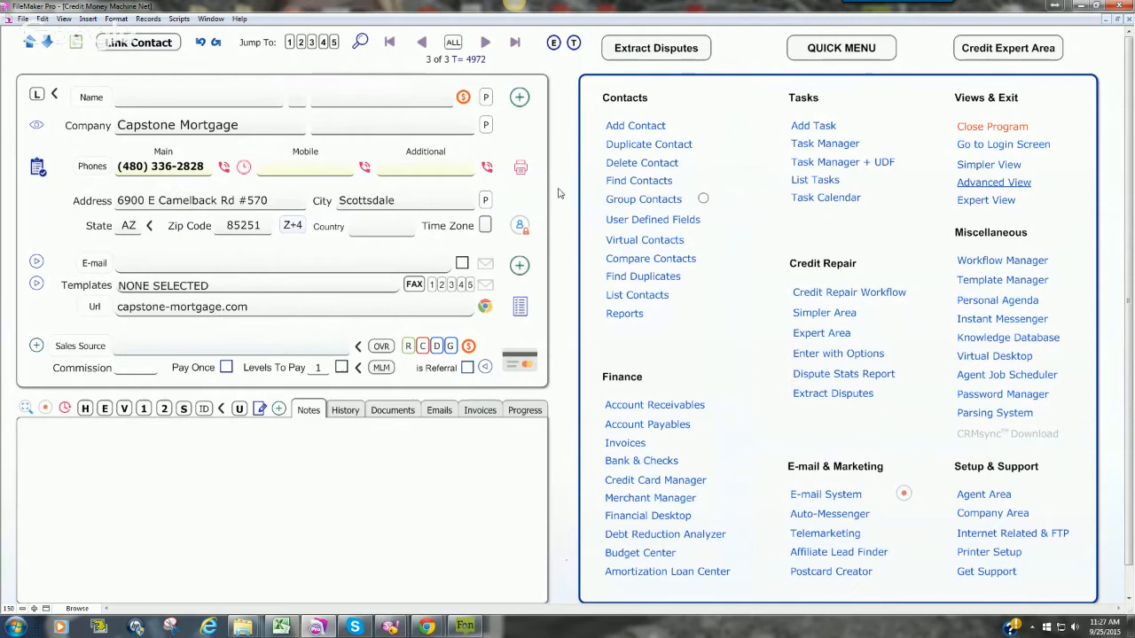
- Quick-find 'sample record', list the 8 found contacts in full, and open The Credit Repairmen contact
click(519, 226)
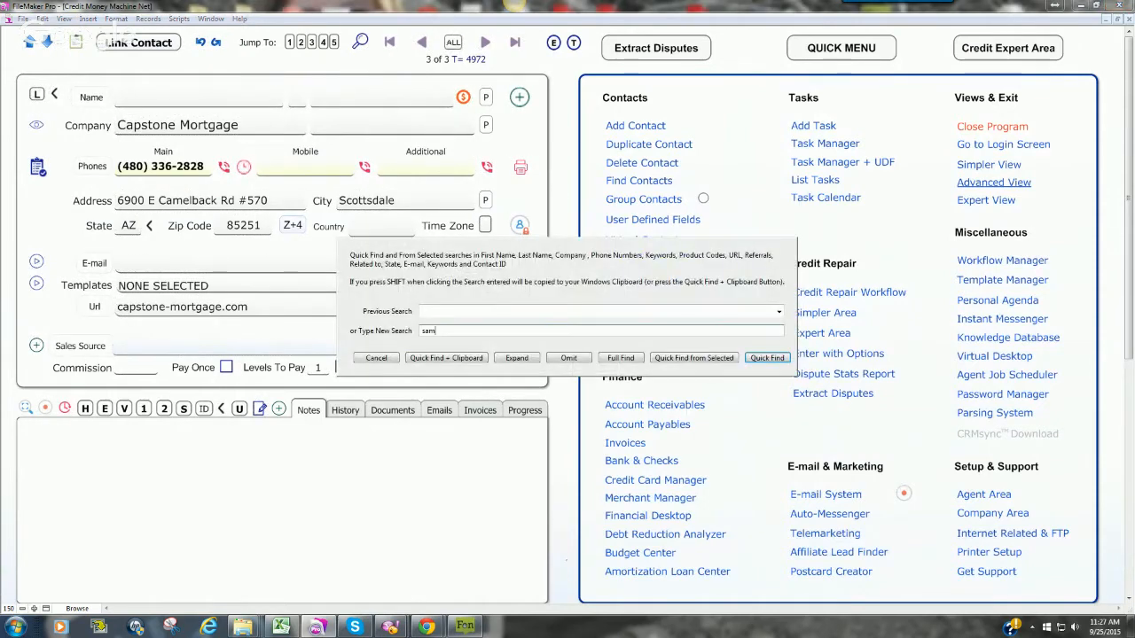
text(sample records)
key(Return)
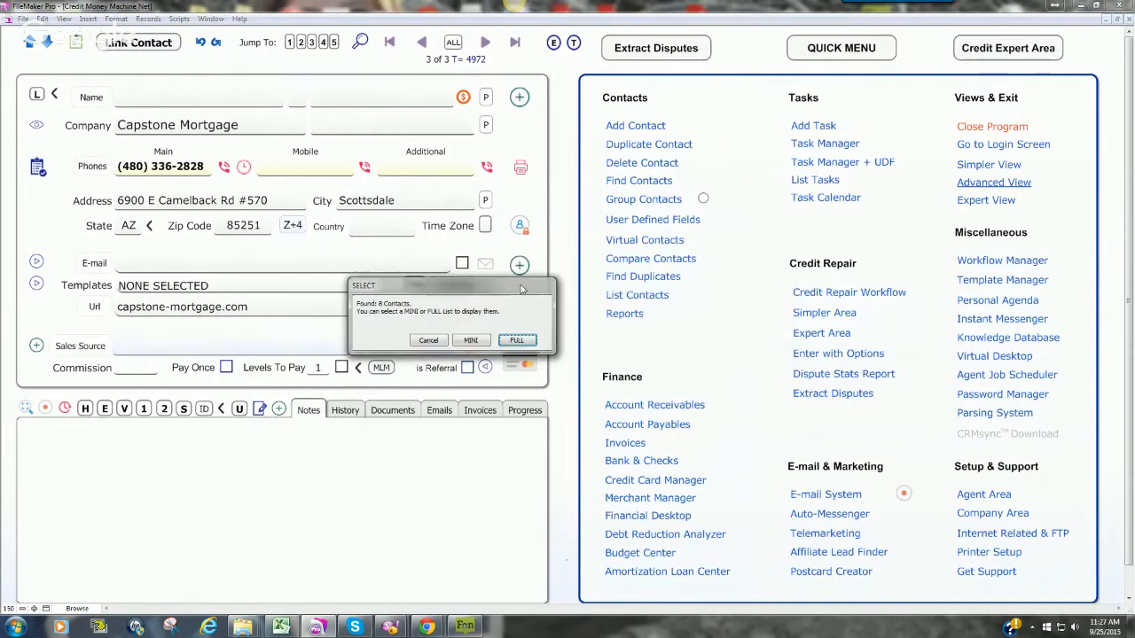
click(528, 340)
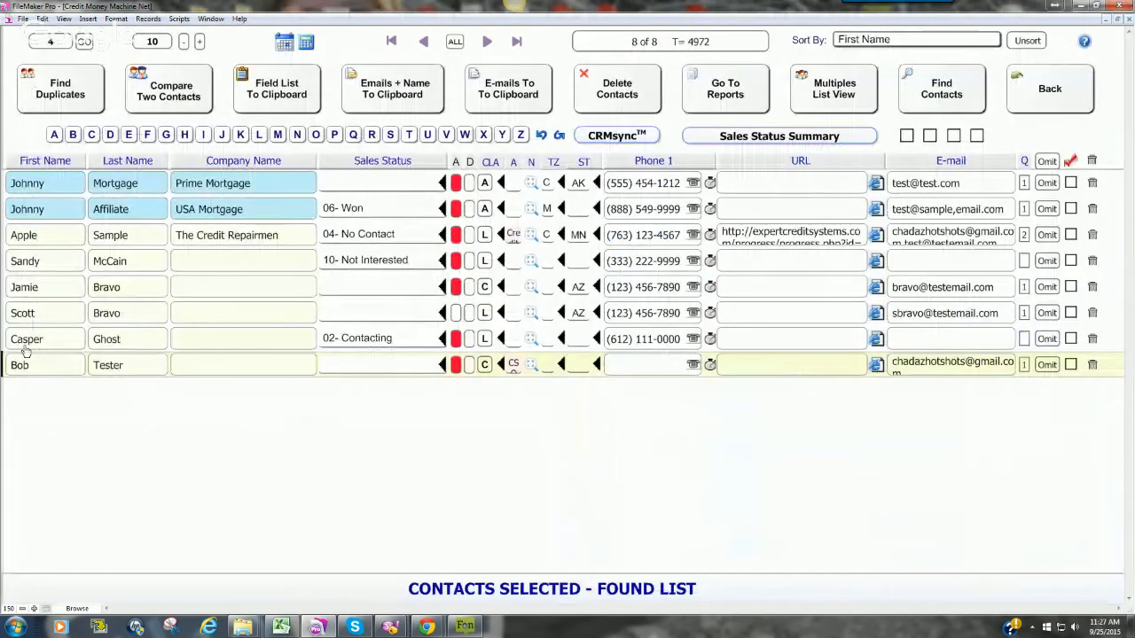
click(35, 236)
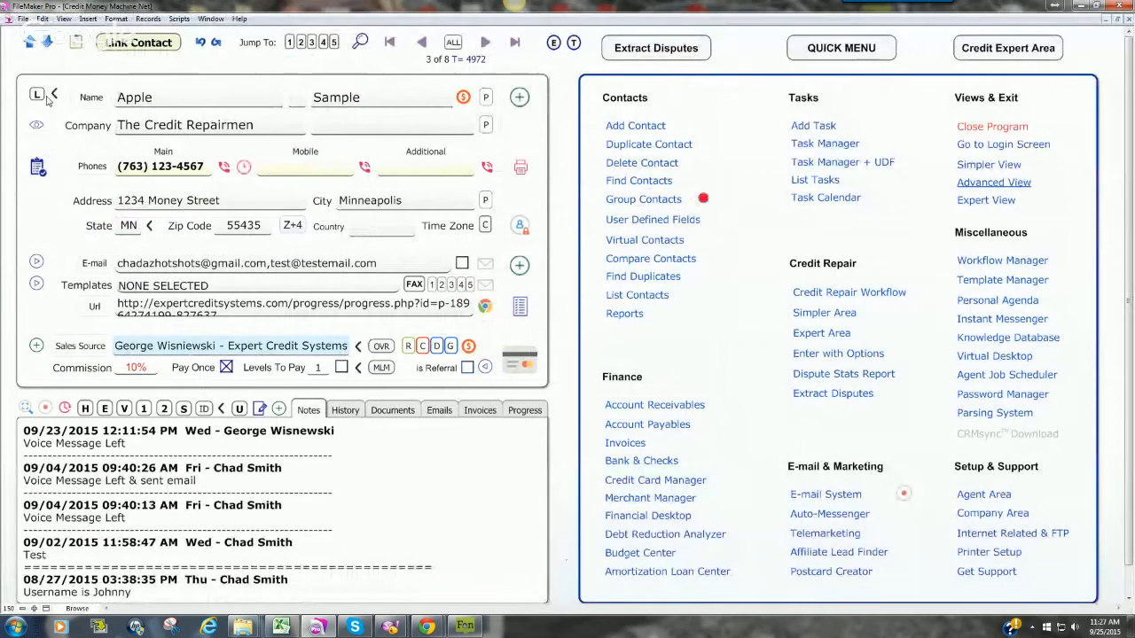
- Look at the Task Manager, return to the Quick Menu, and advance to record 4 of 8
click(809, 147)
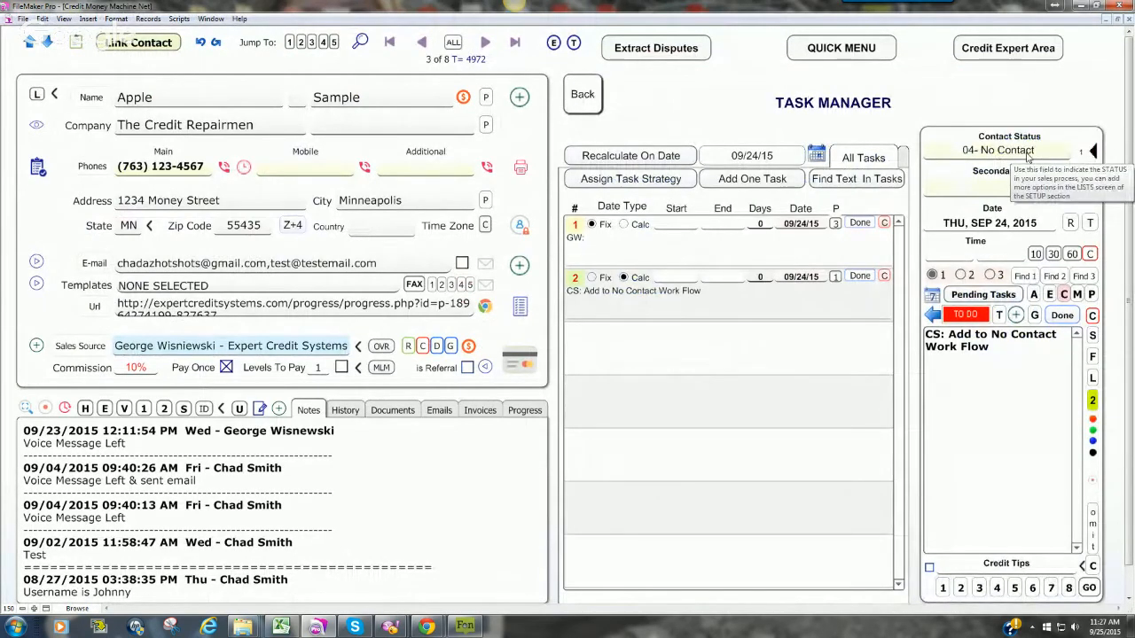
click(581, 102)
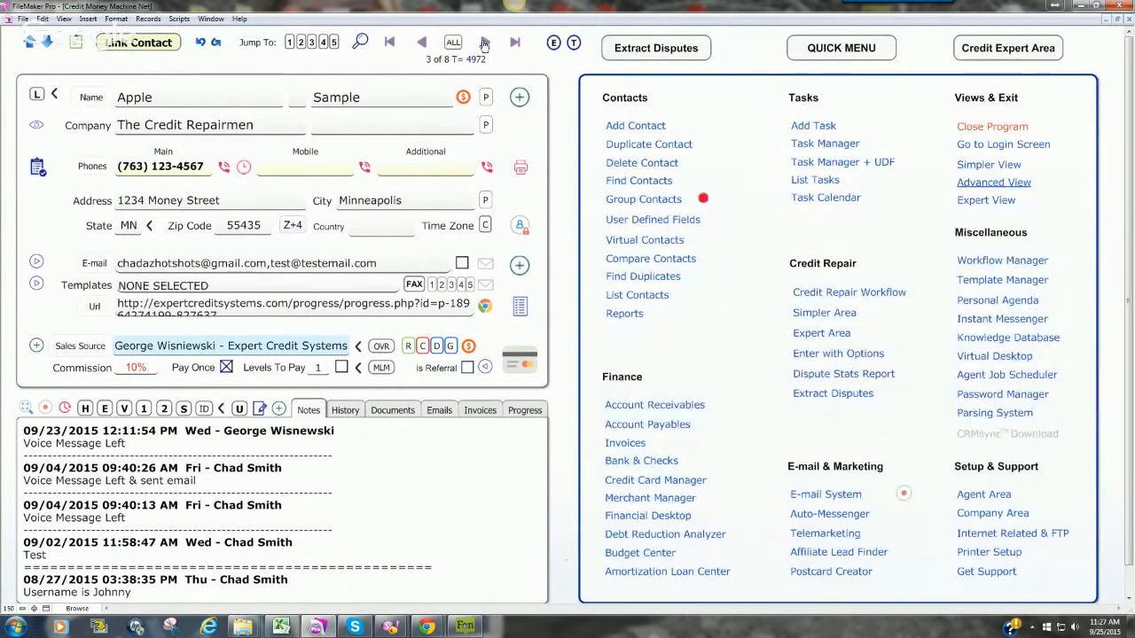
click(484, 42)
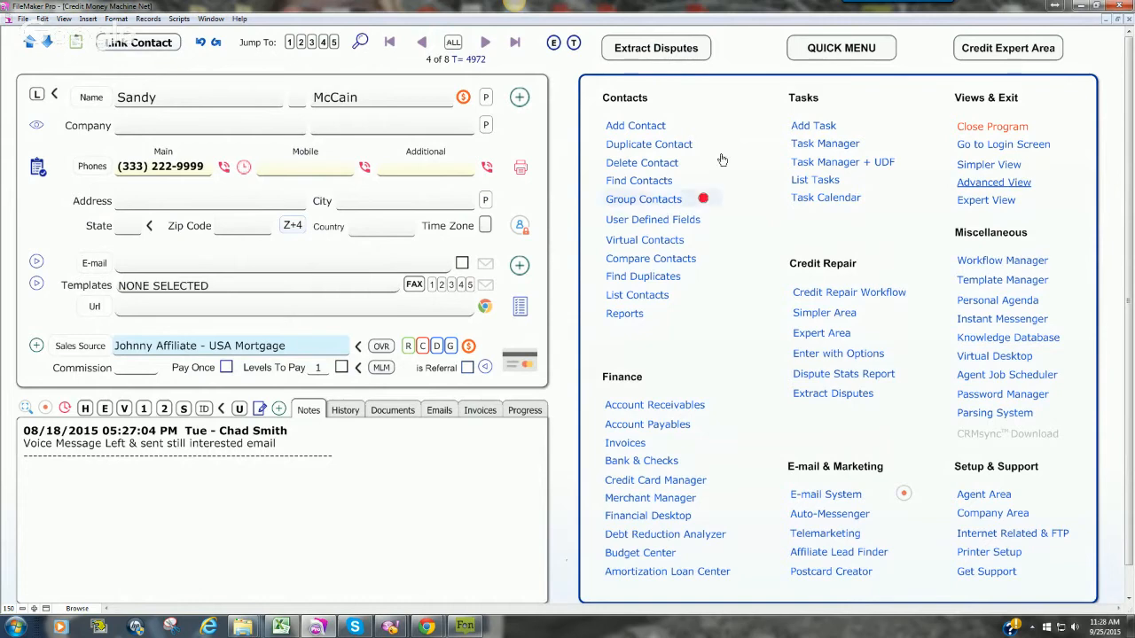
- In this contact's Task Manager, set the status to 01- New Lead and dismiss the agent prompt
click(803, 143)
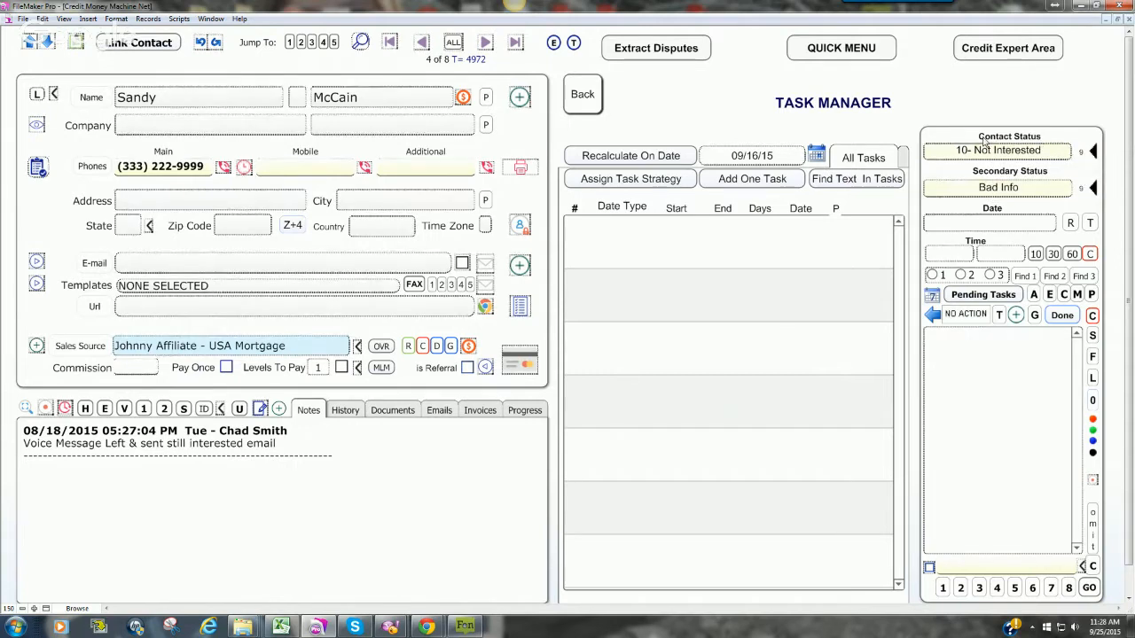
click(972, 149)
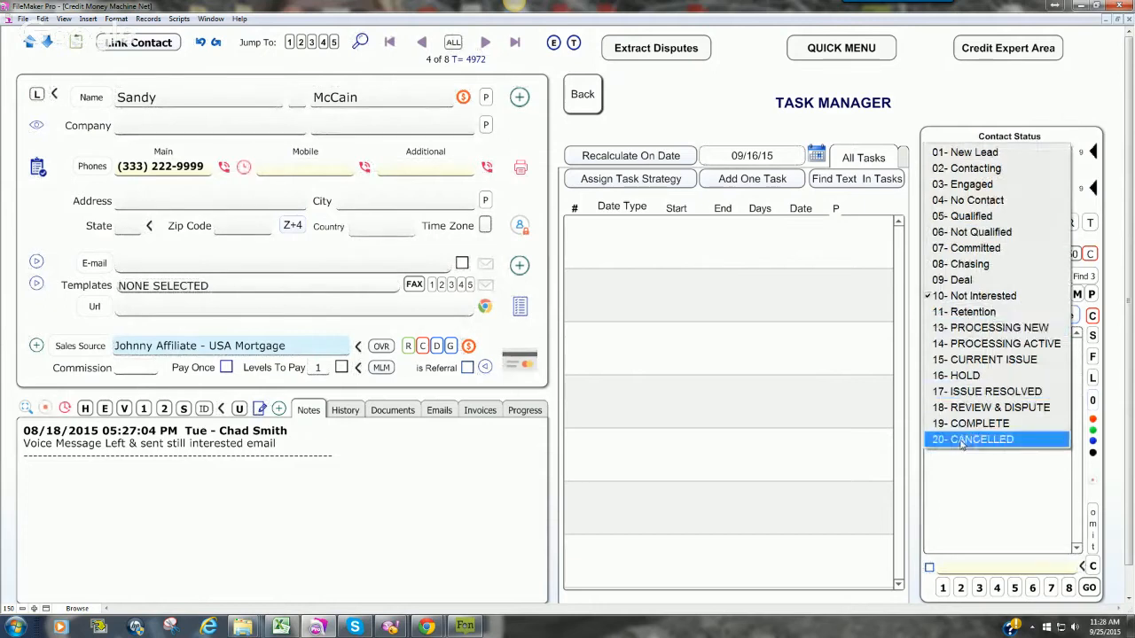
click(937, 112)
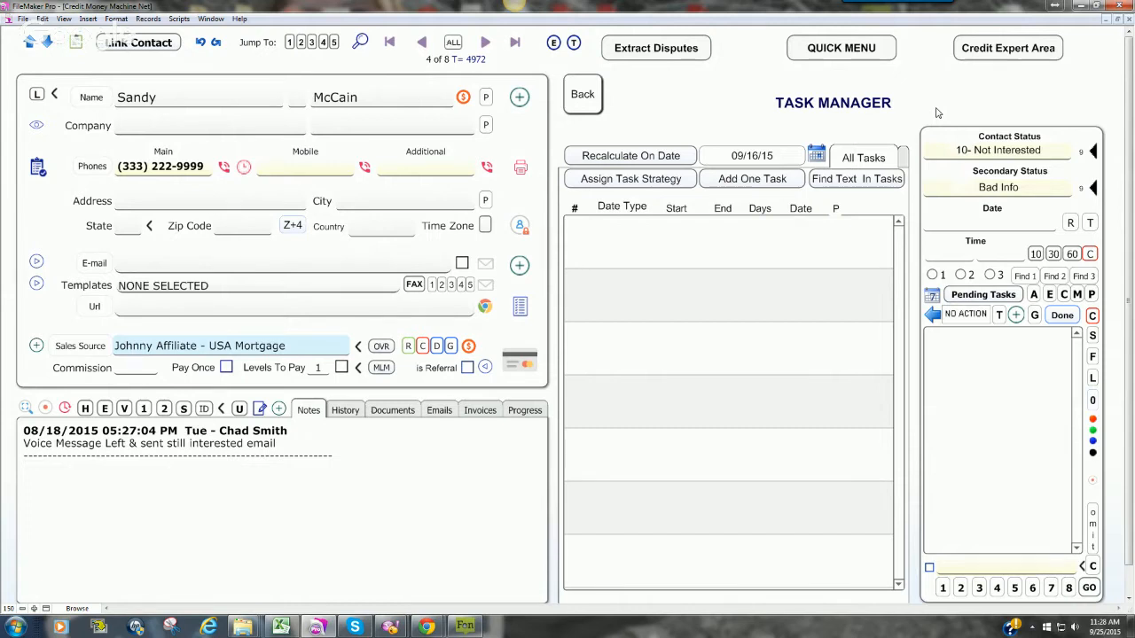
click(977, 152)
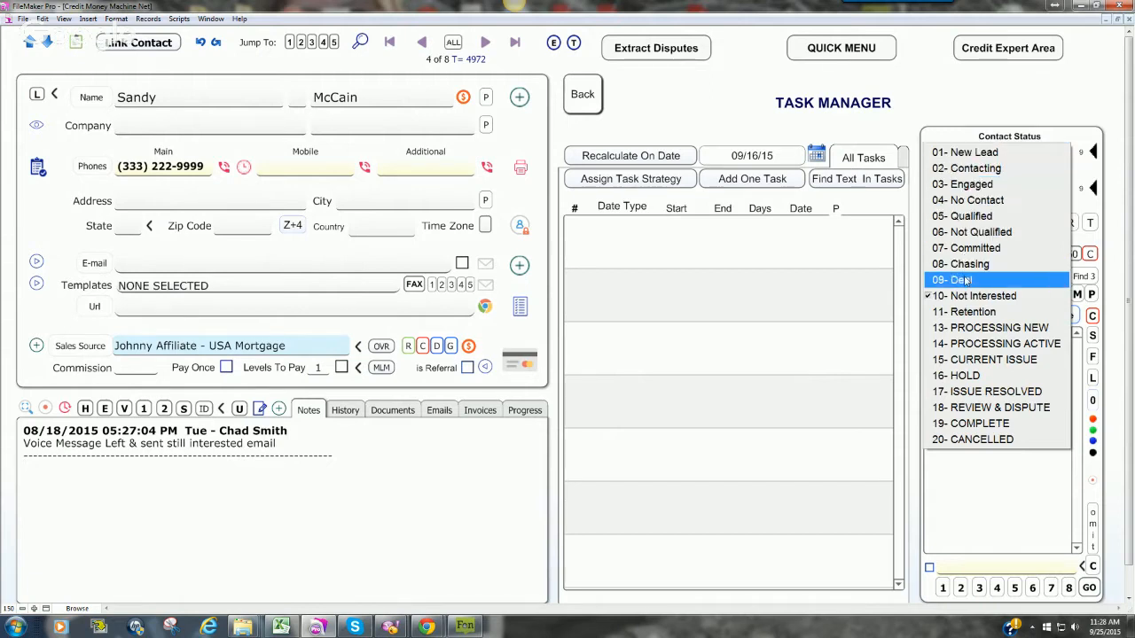
click(963, 153)
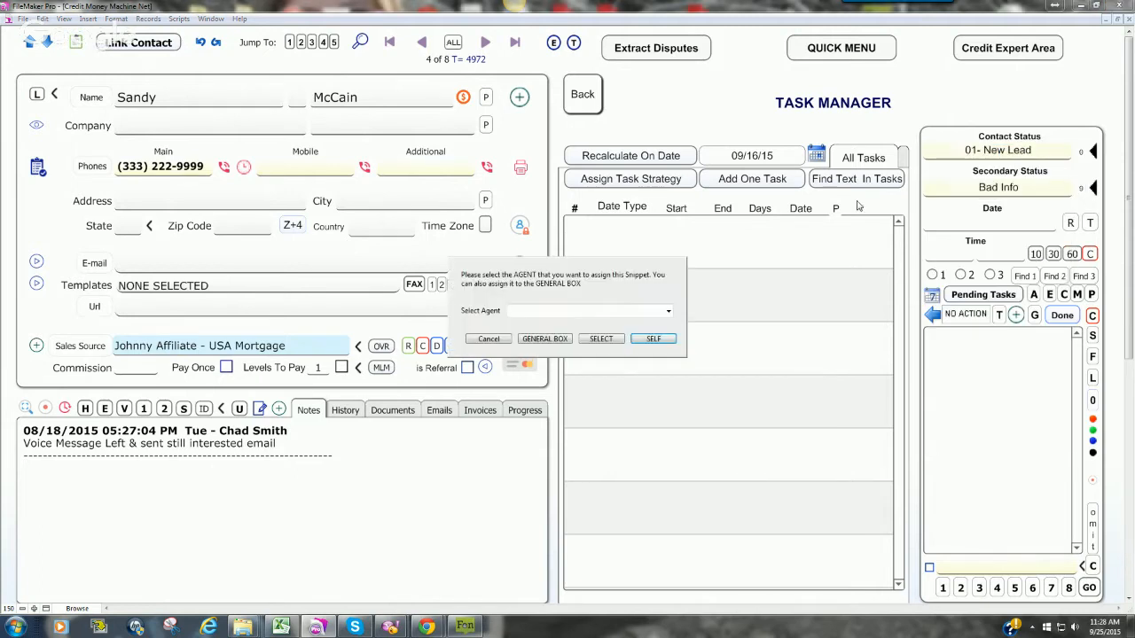
click(497, 341)
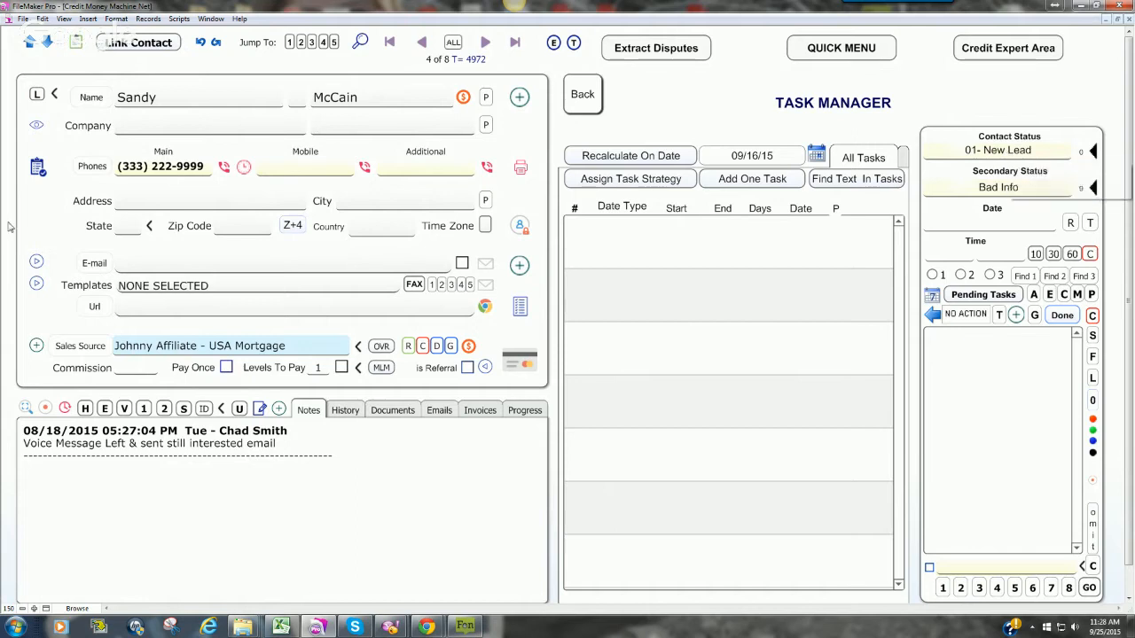
- Move the contact status on to 02- Contacting and then 03- Engaged
click(1008, 157)
click(980, 171)
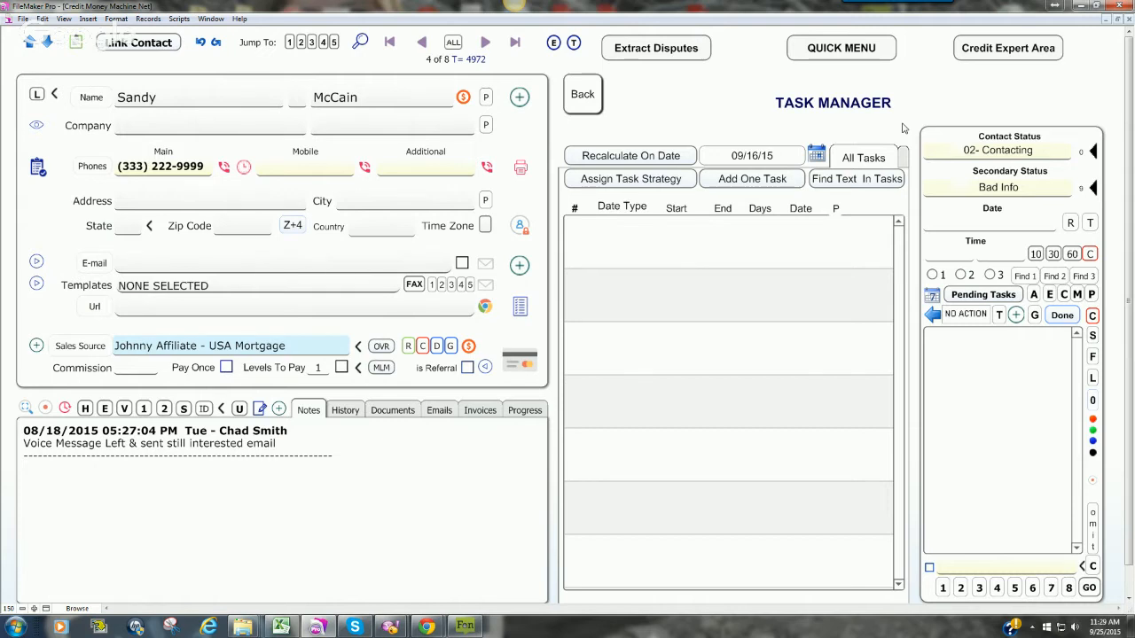
click(996, 155)
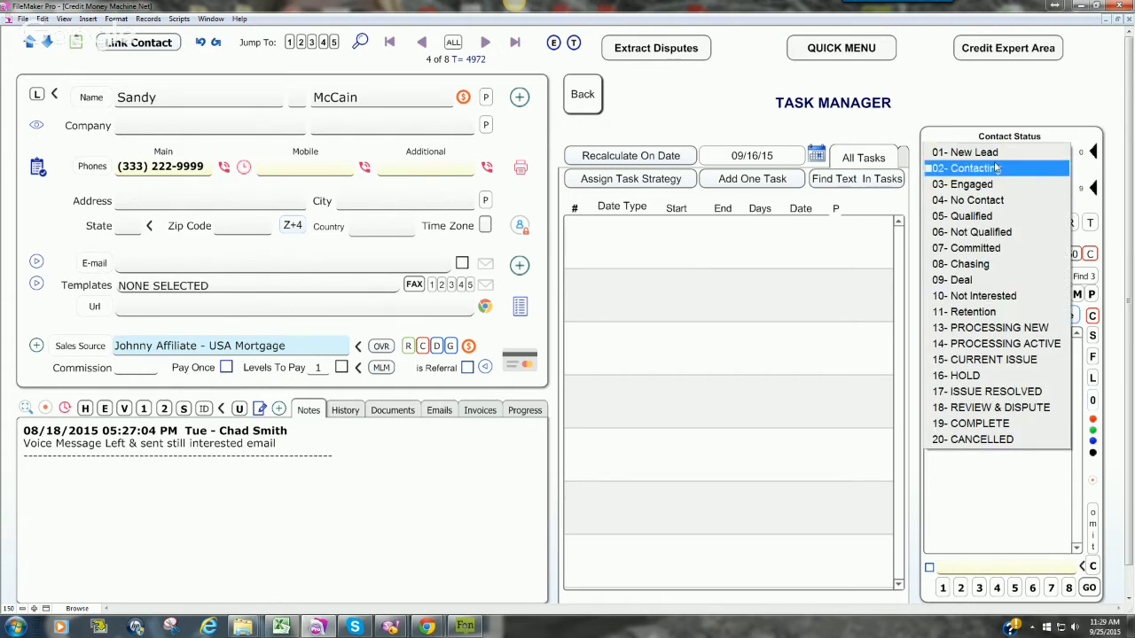
click(988, 184)
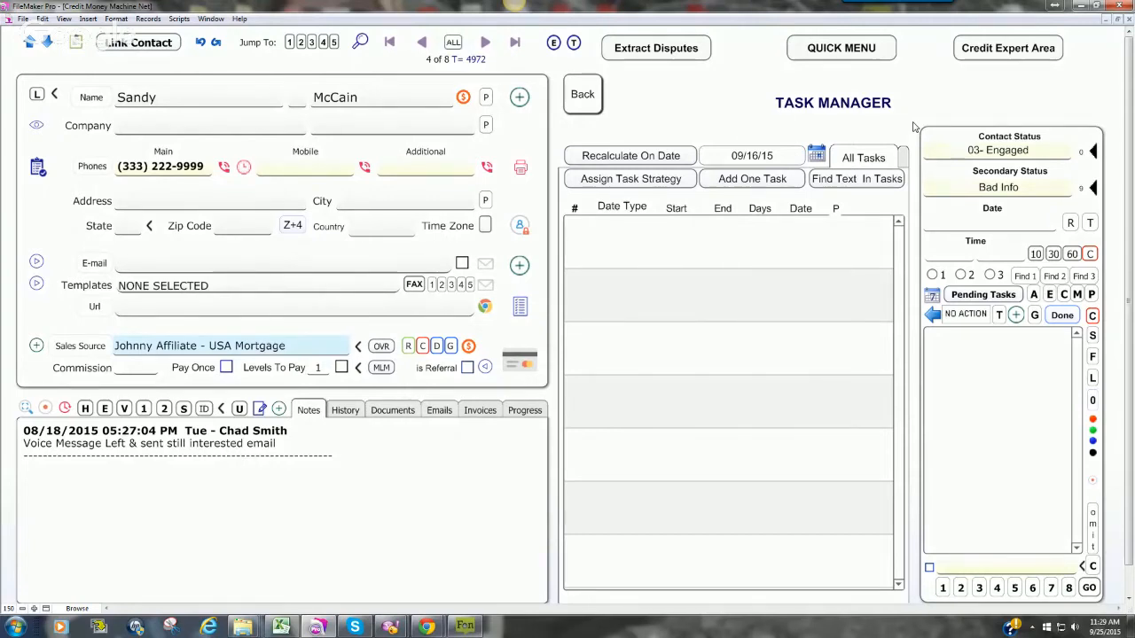
click(1022, 188)
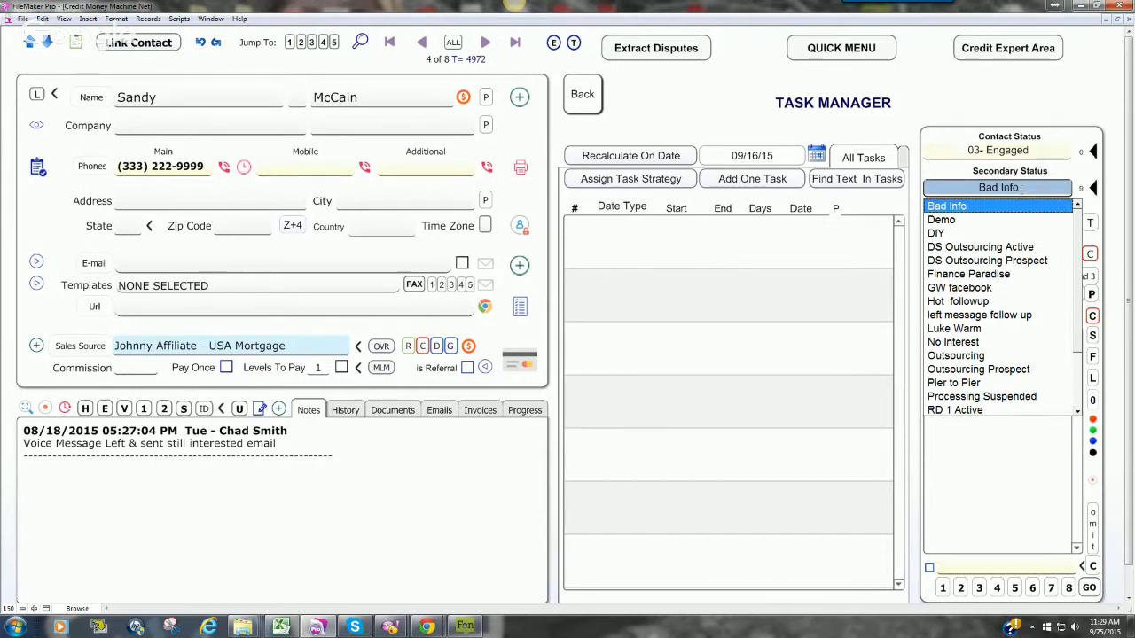
- Clear the Bad Info secondary status and change the contact status to 02- Contacting
key(BackSpace)
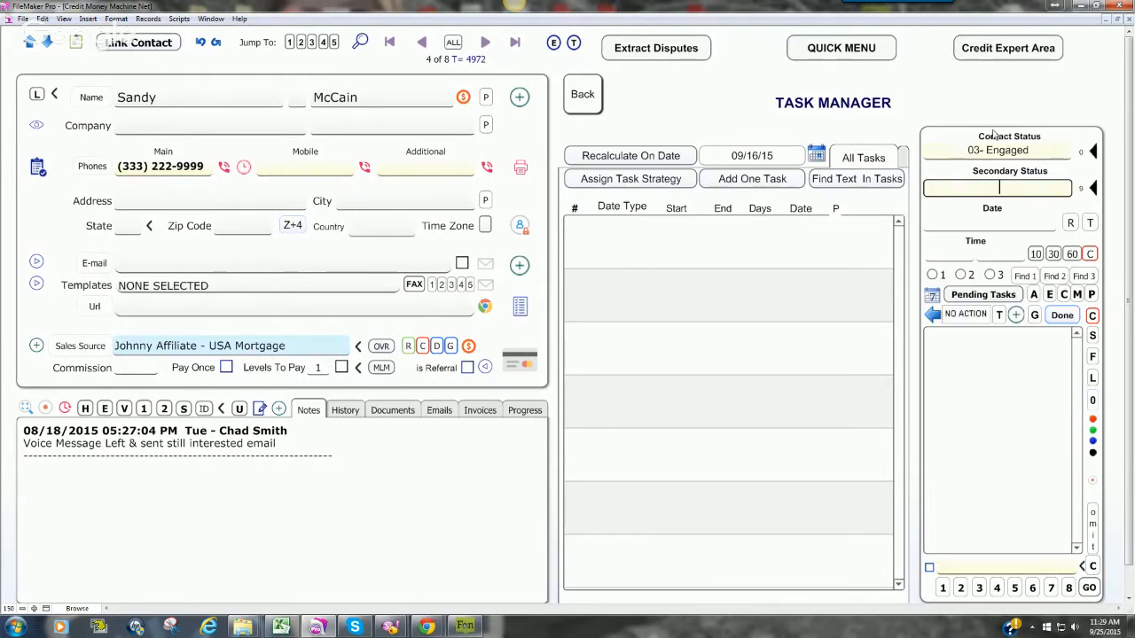
click(978, 156)
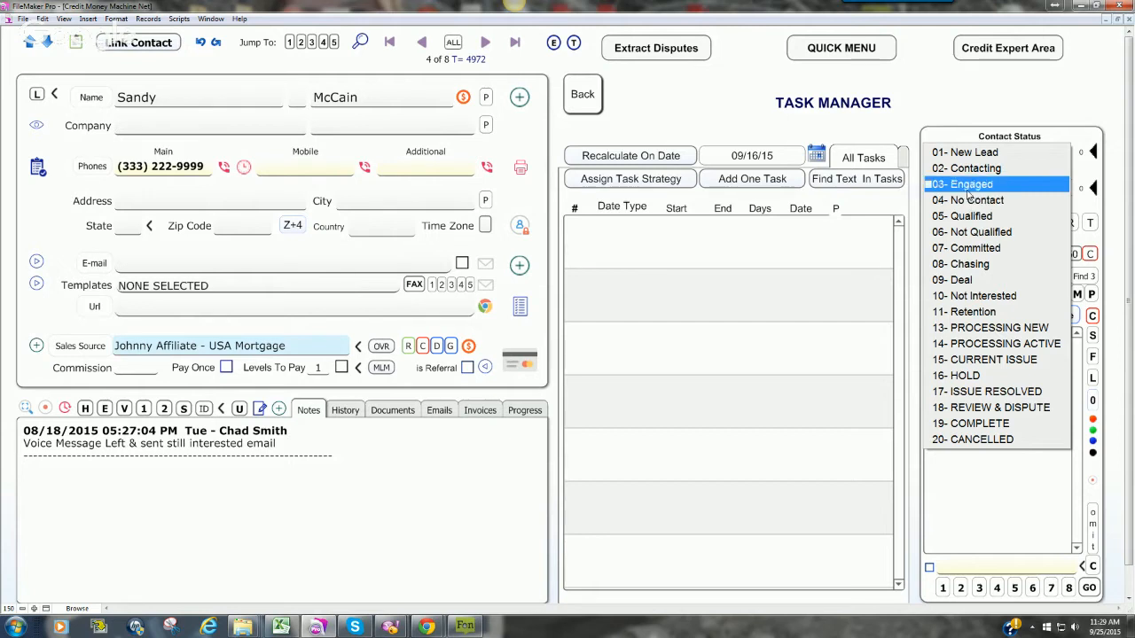
click(937, 113)
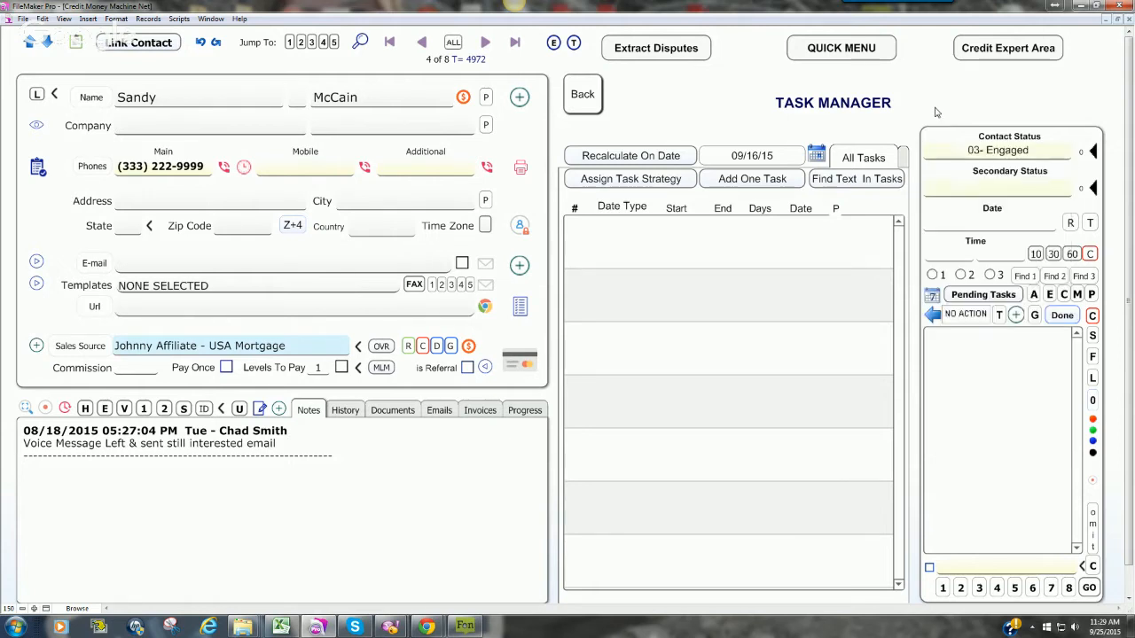
click(1009, 155)
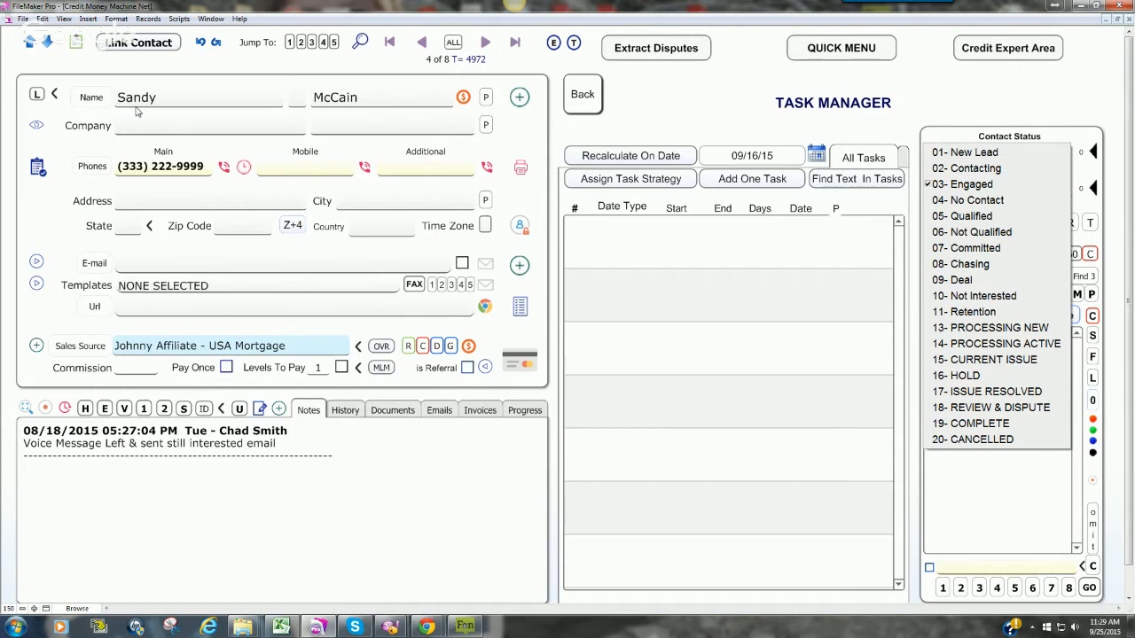
click(989, 167)
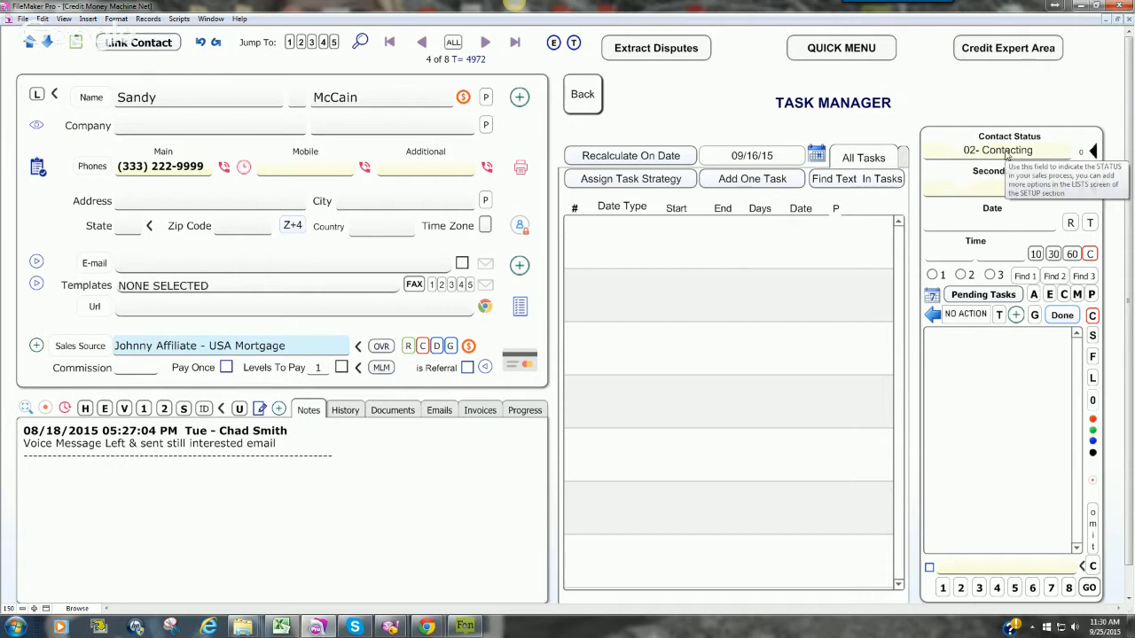
- Try 04- No Contact, settle on 01- New Lead, and return to the Quick Menu
click(1007, 153)
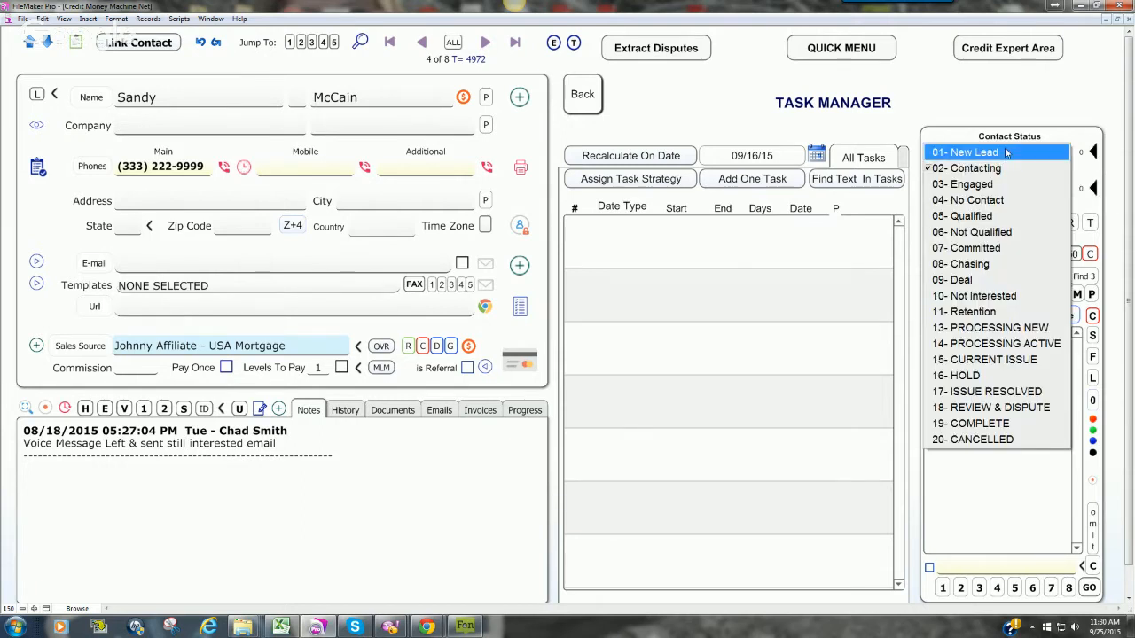
click(989, 204)
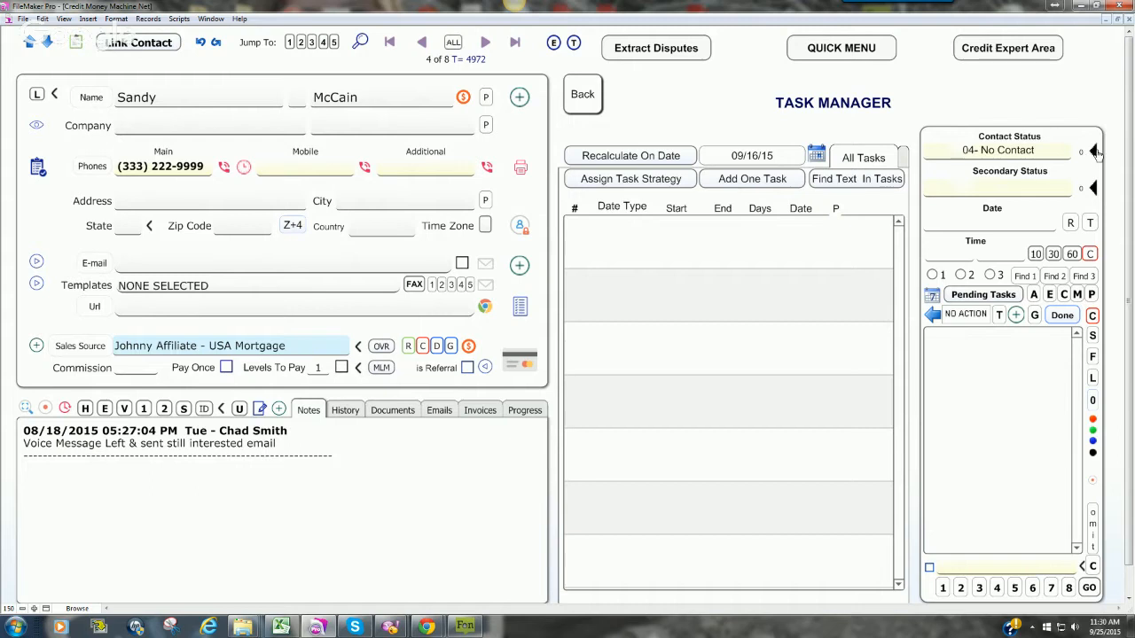
click(1021, 153)
click(958, 149)
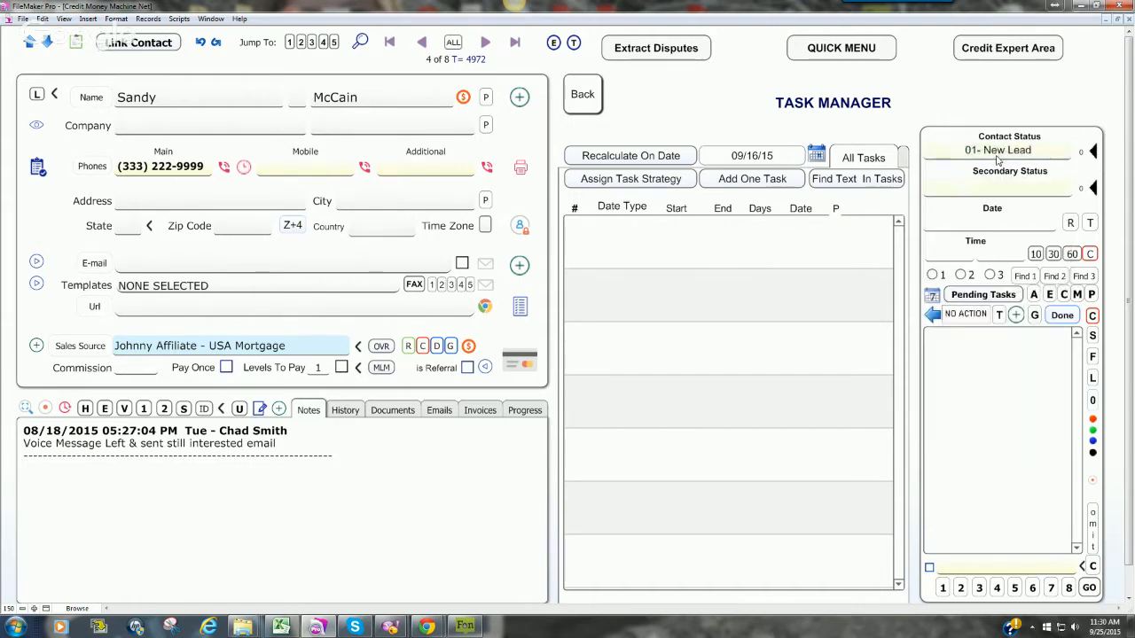
click(585, 97)
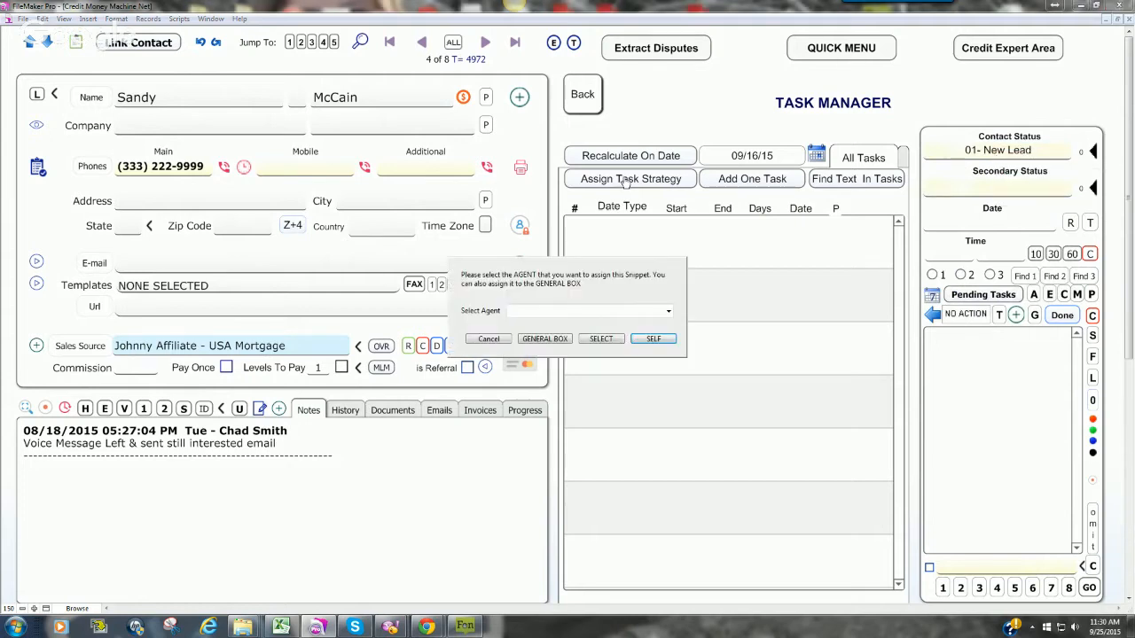
click(488, 339)
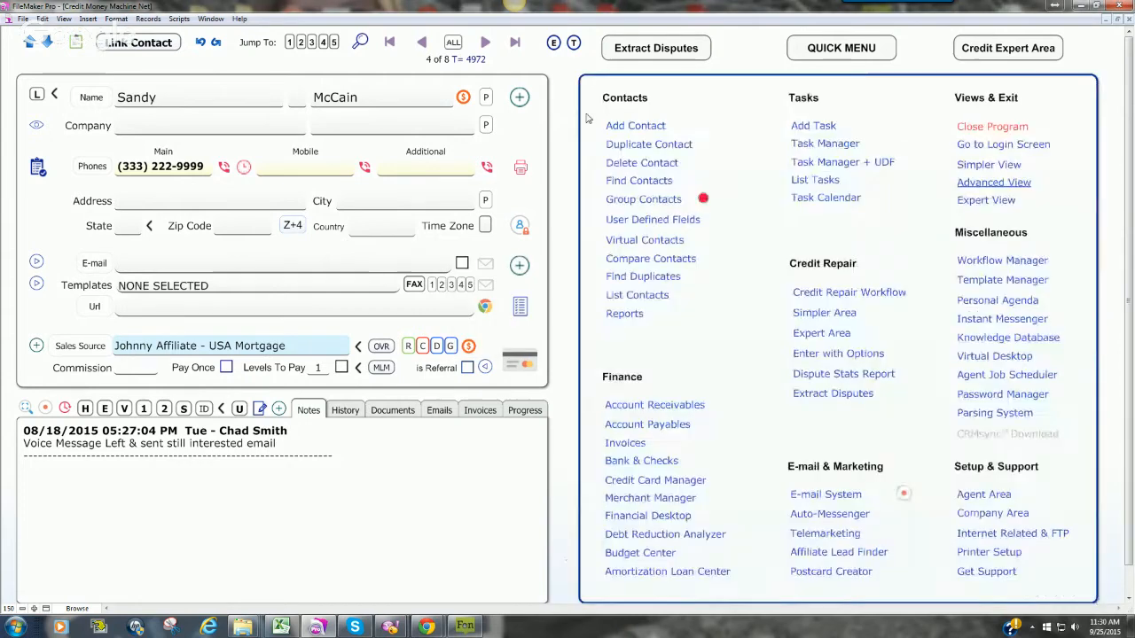
- In the Auto-Messenger section, try 04- No Contact as the trigger, undoing it after the warning
click(816, 514)
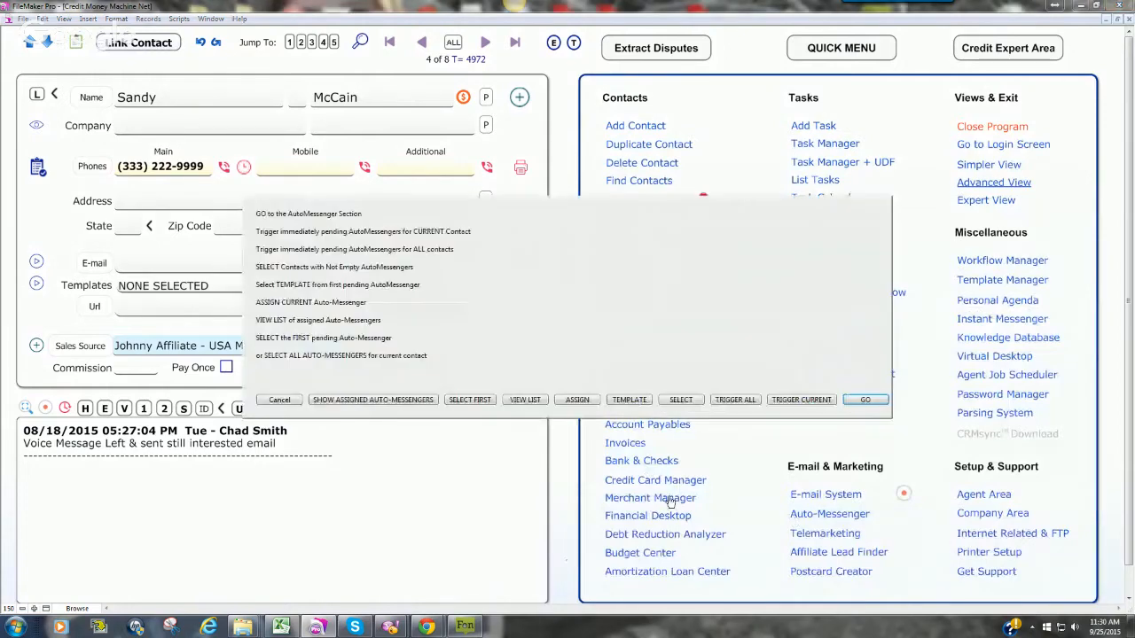
click(863, 401)
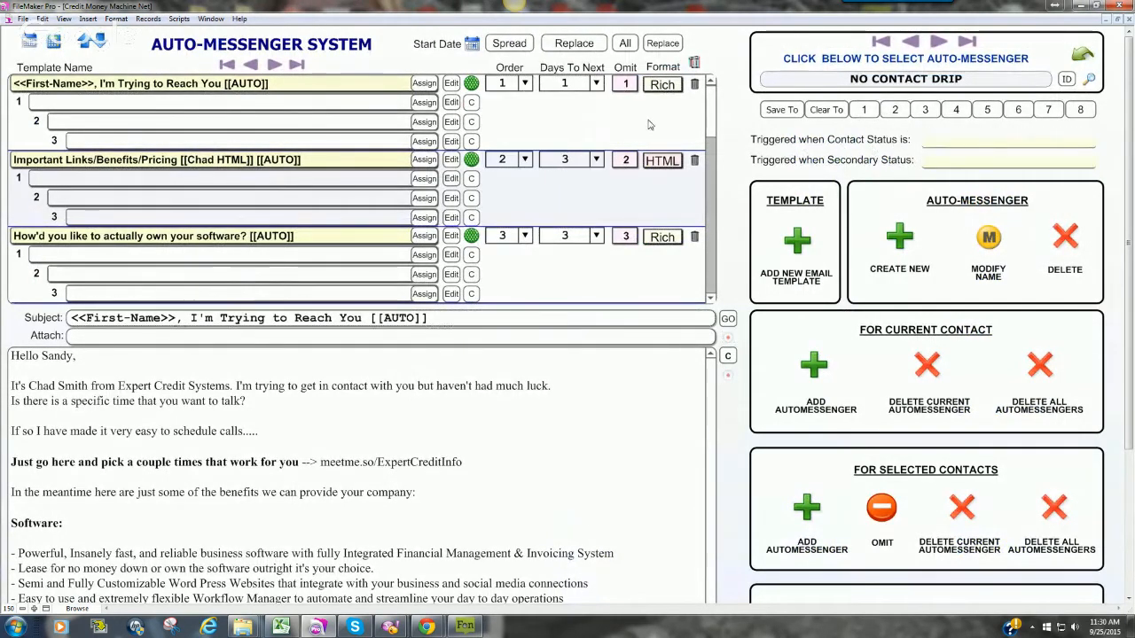
click(934, 139)
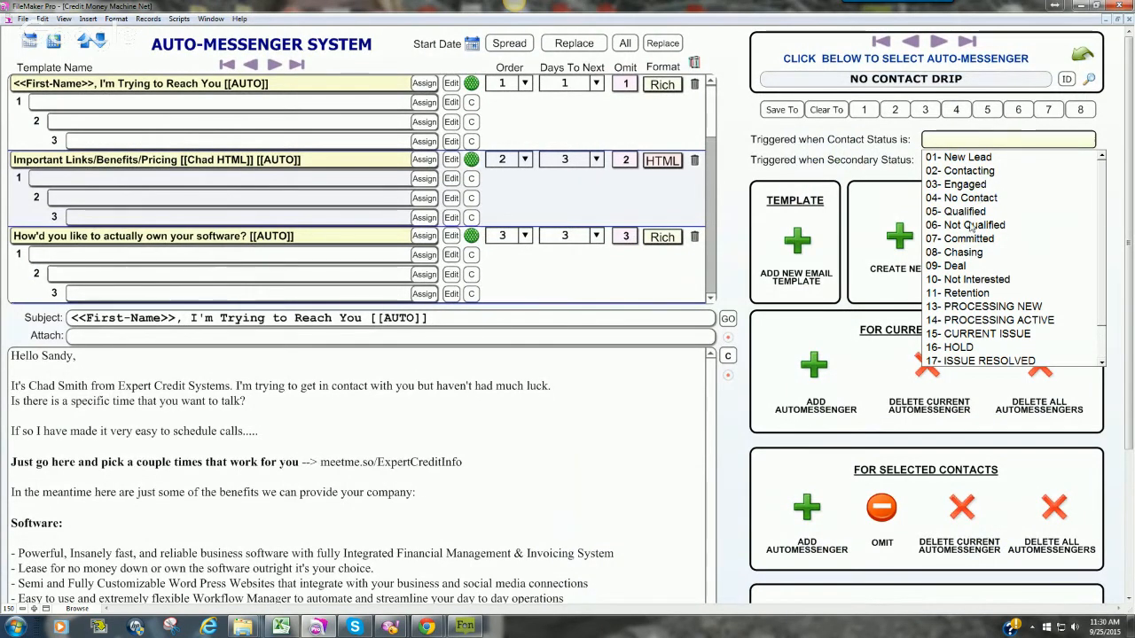
click(964, 199)
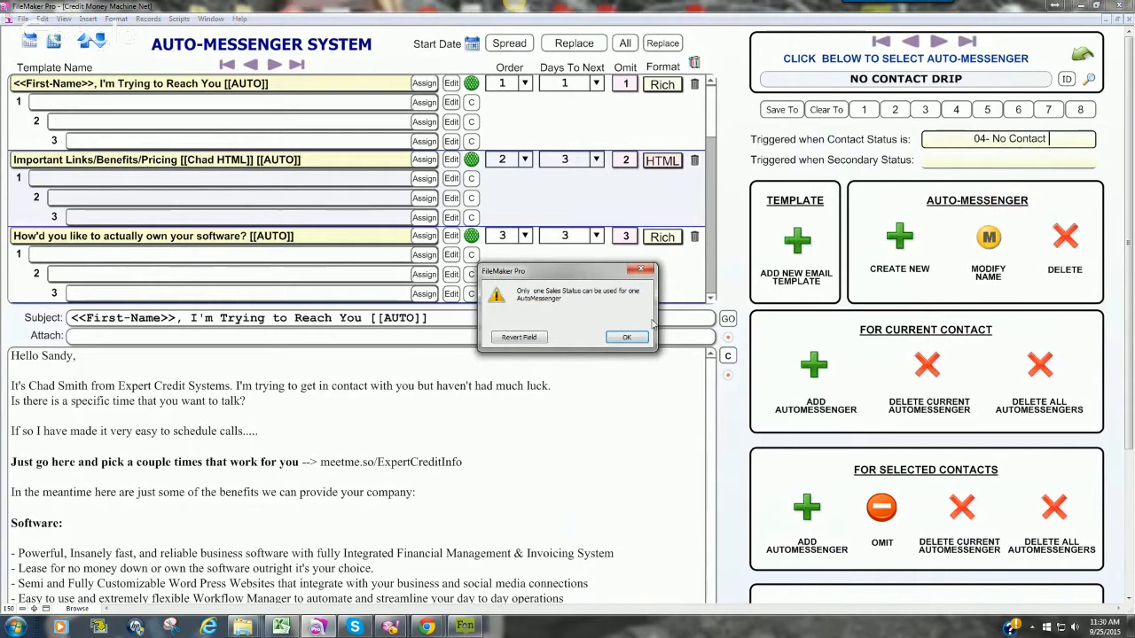
click(626, 337)
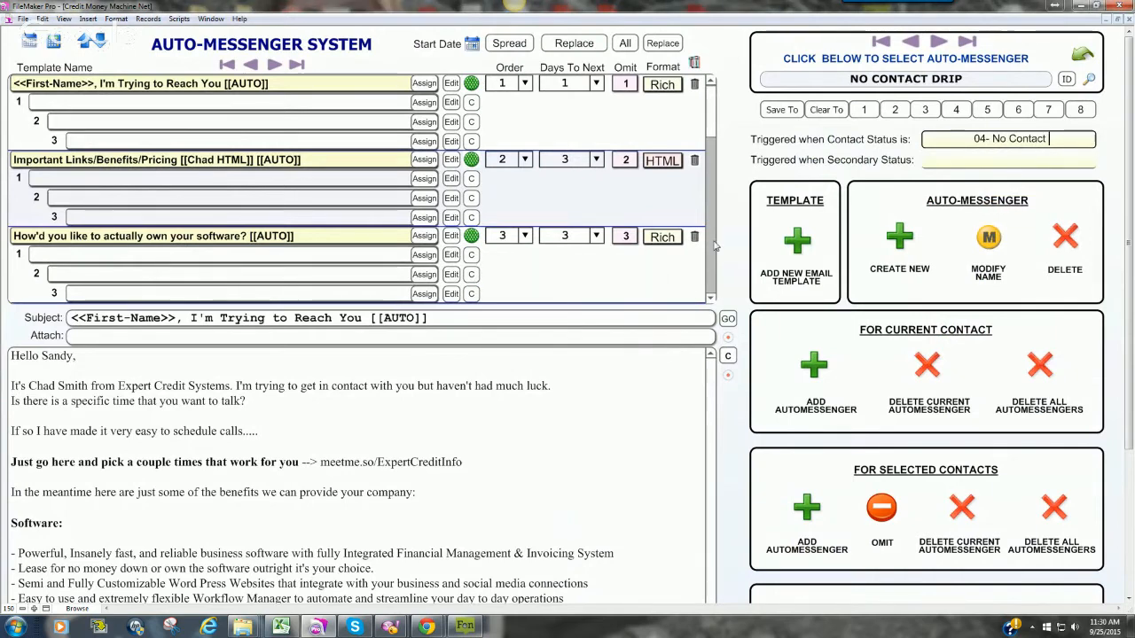
click(731, 218)
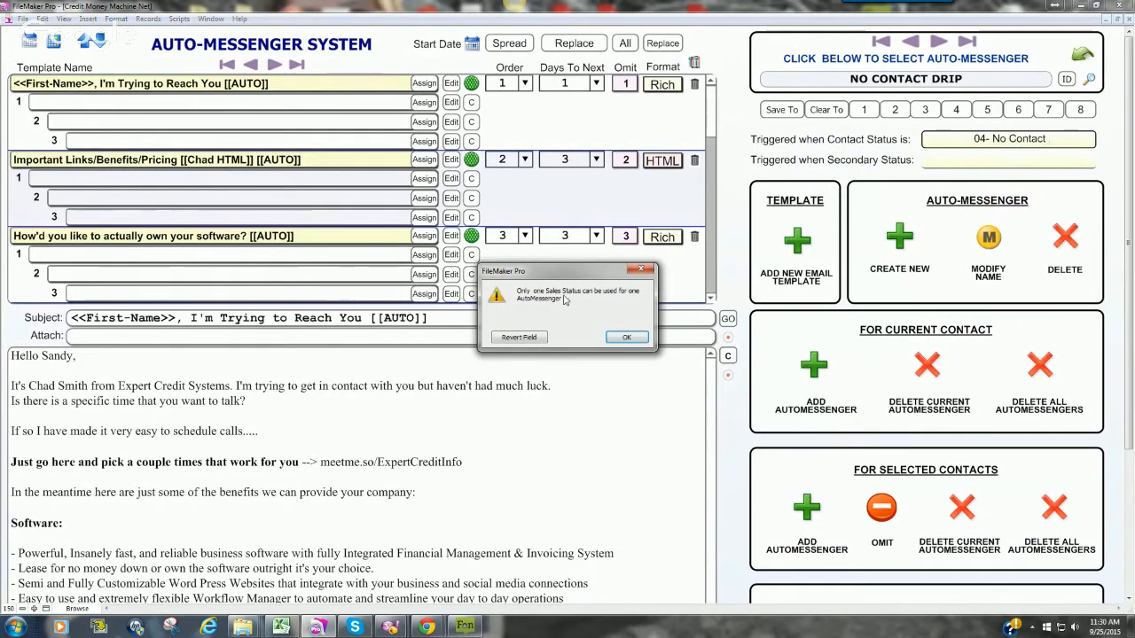
click(522, 338)
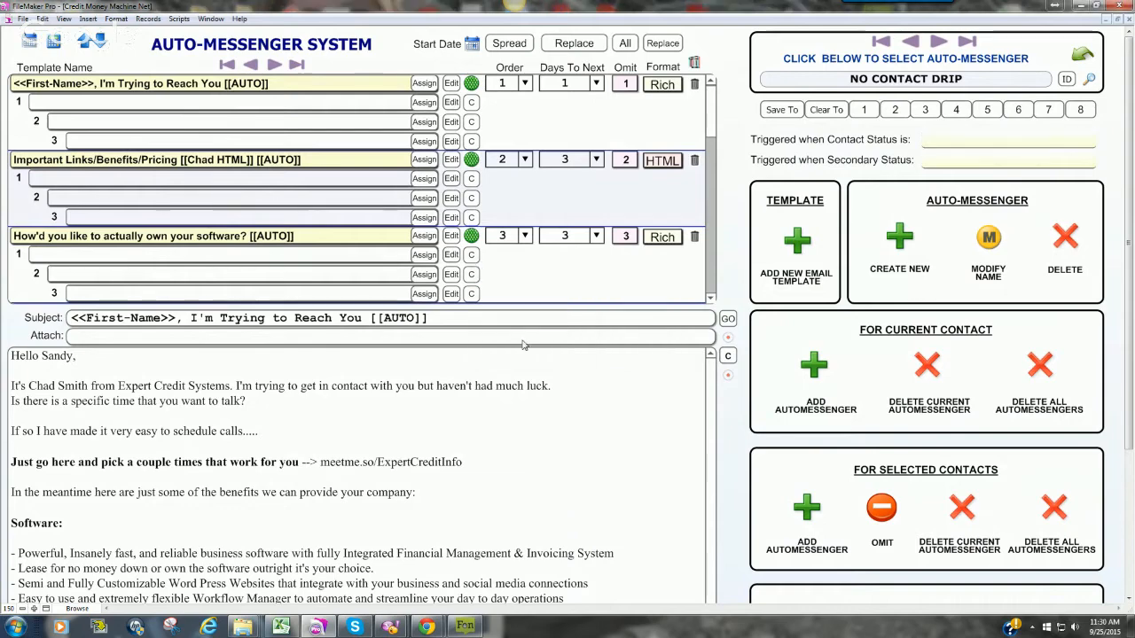
click(739, 413)
- Retry 04- No Contact as the triggering status, then erase it after repeated one-status warnings
click(971, 140)
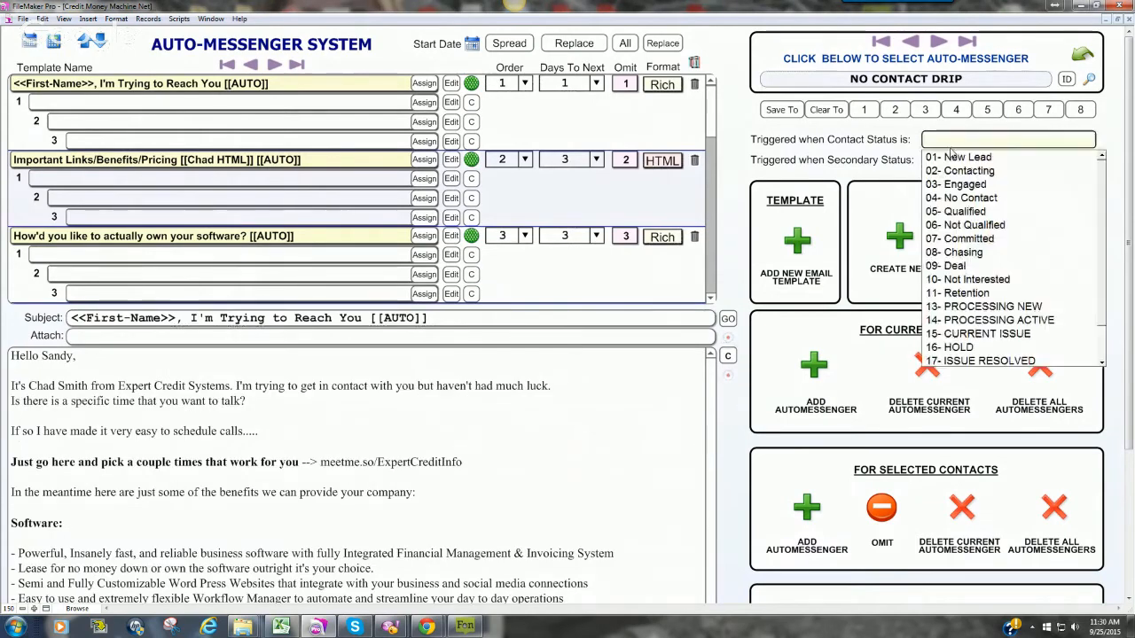
click(969, 199)
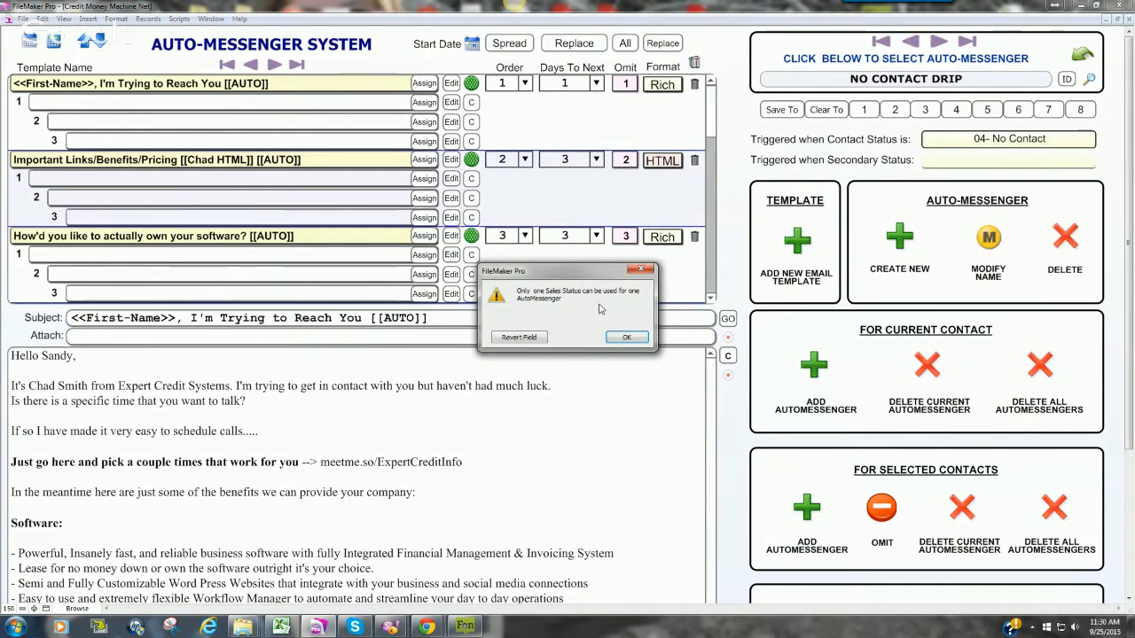
click(626, 338)
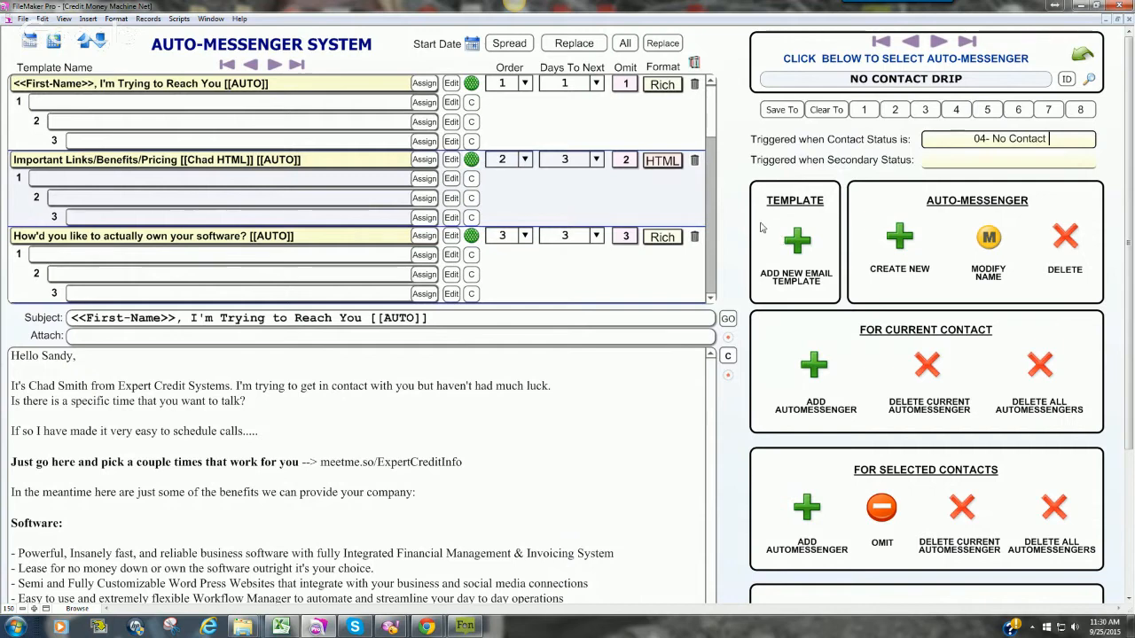
click(752, 226)
click(626, 338)
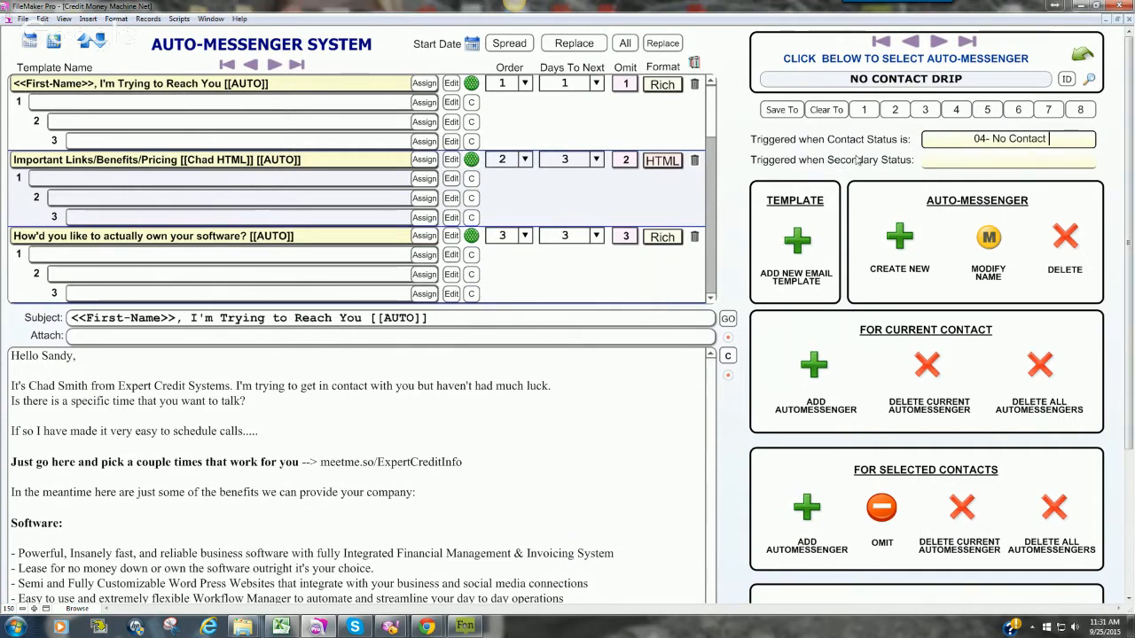
click(1083, 56)
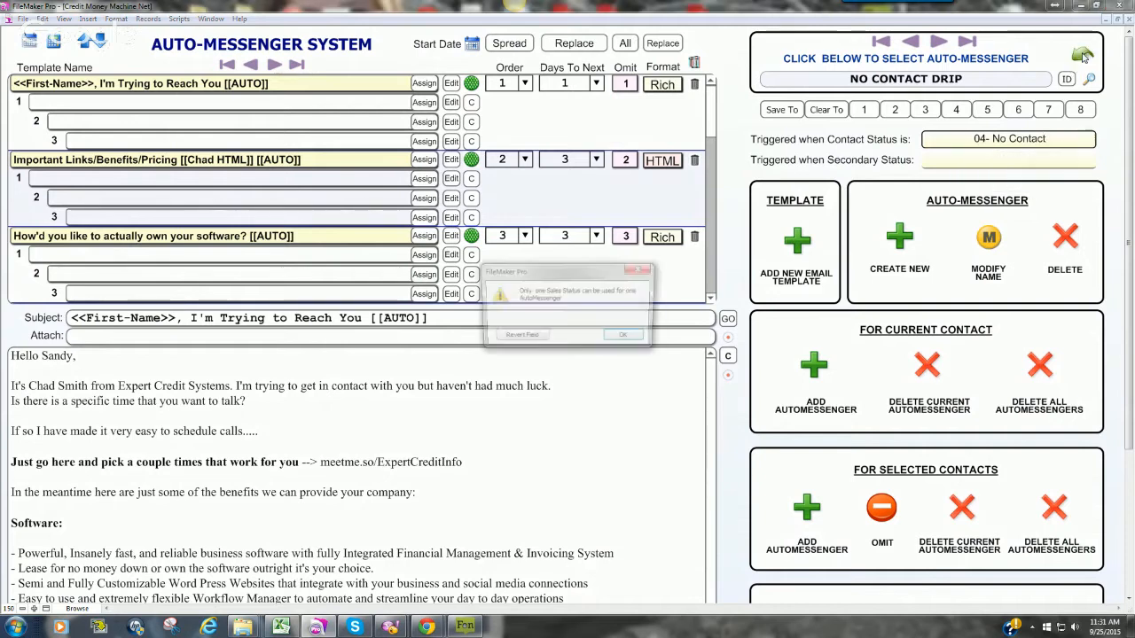
key(Return)
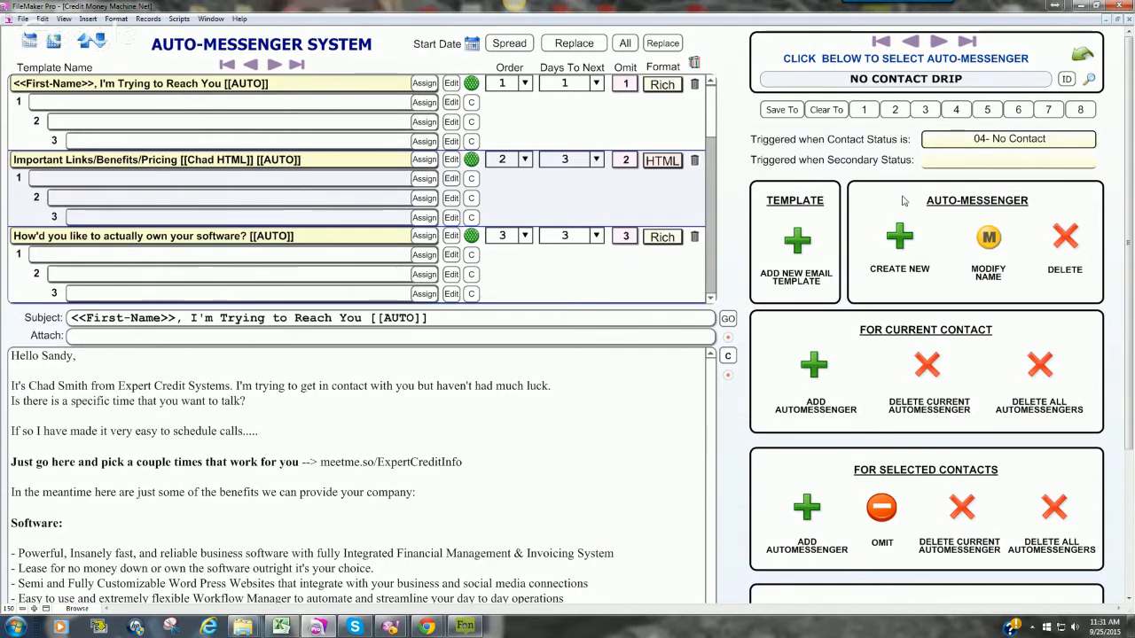
key(BackSpace)
key(BackSpace)
key(BackSpace)
key(BackSpace)
key(BackSpace)
key(BackSpace)
key(BackSpace)
key(BackSpace)
key(BackSpace)
key(BackSpace)
key(BackSpace)
key(BackSpace)
key(BackSpace)
key(BackSpace)
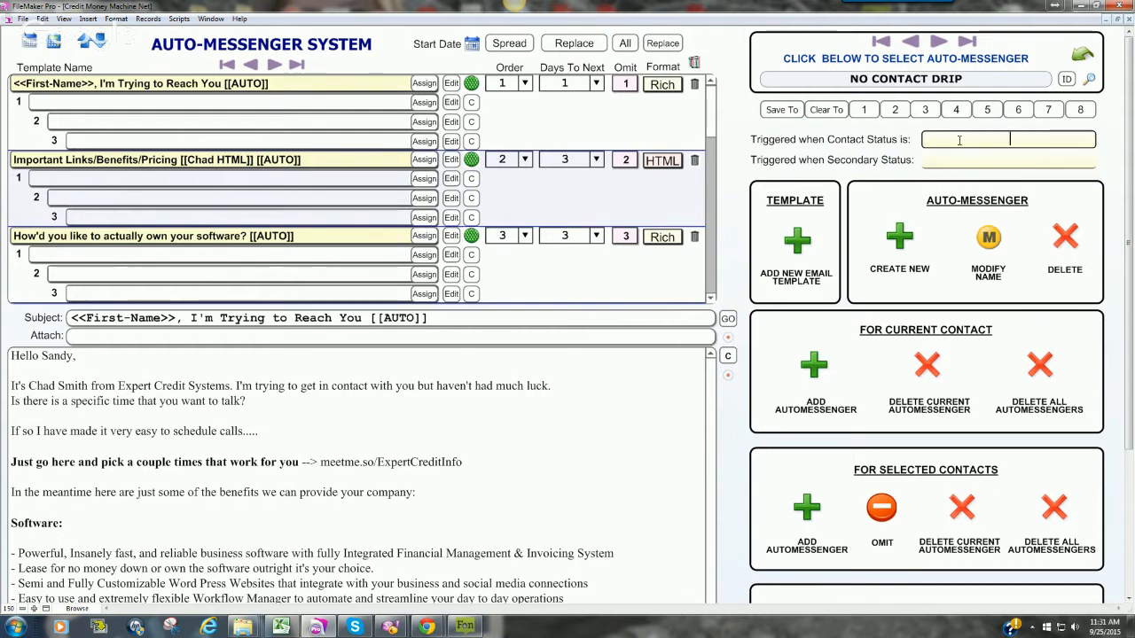
- Set the triggering status to 06- Not Qualified and return to the contact record
click(933, 139)
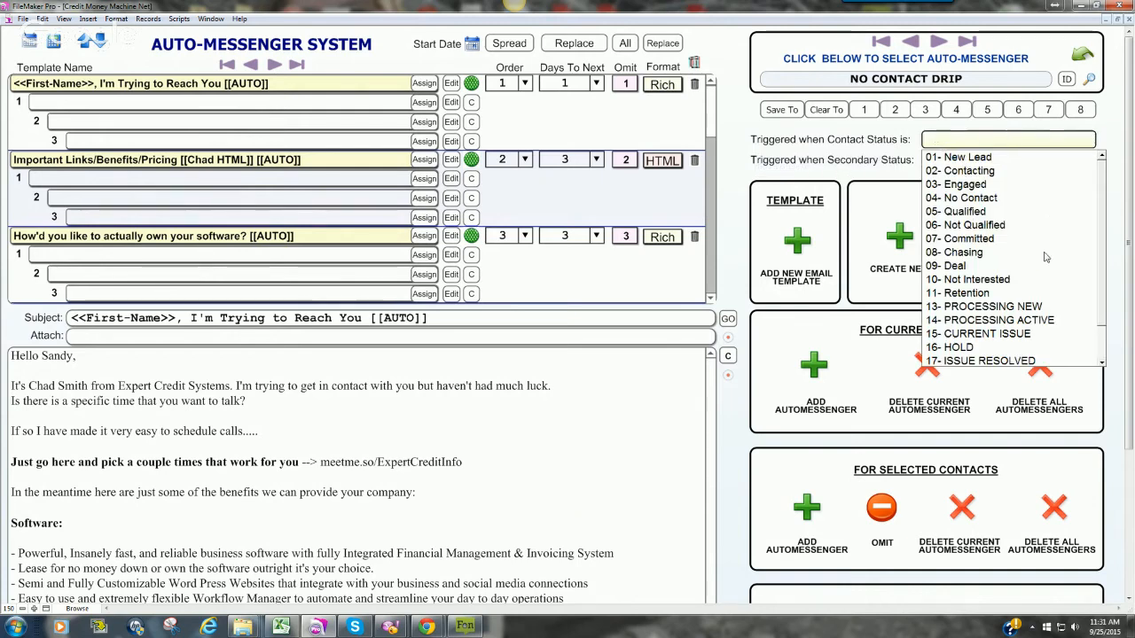
click(965, 227)
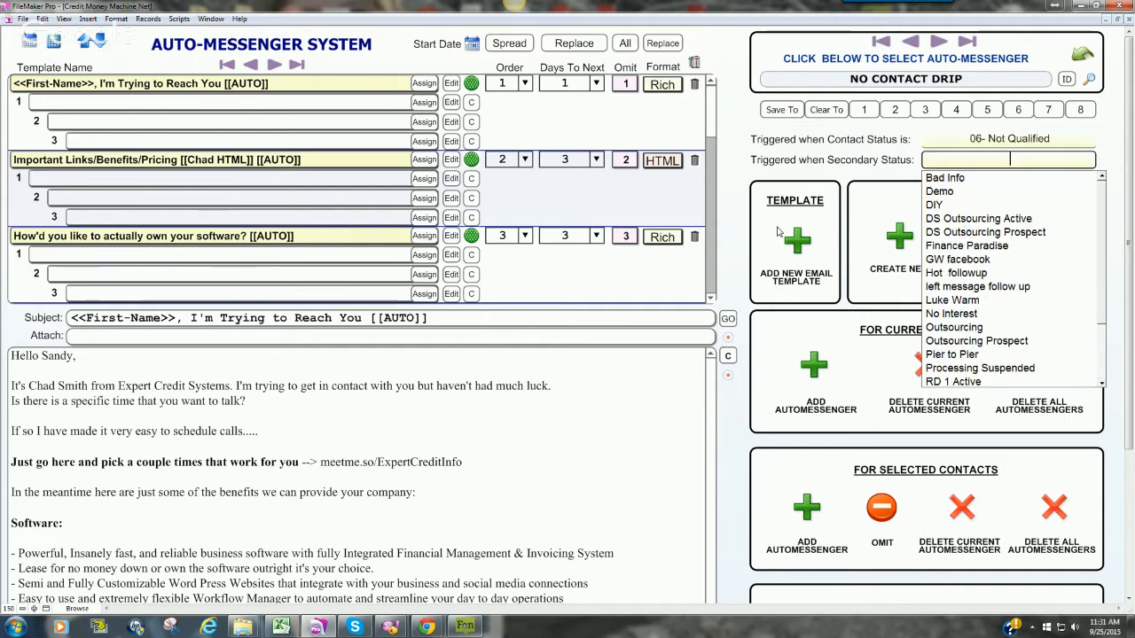
click(745, 212)
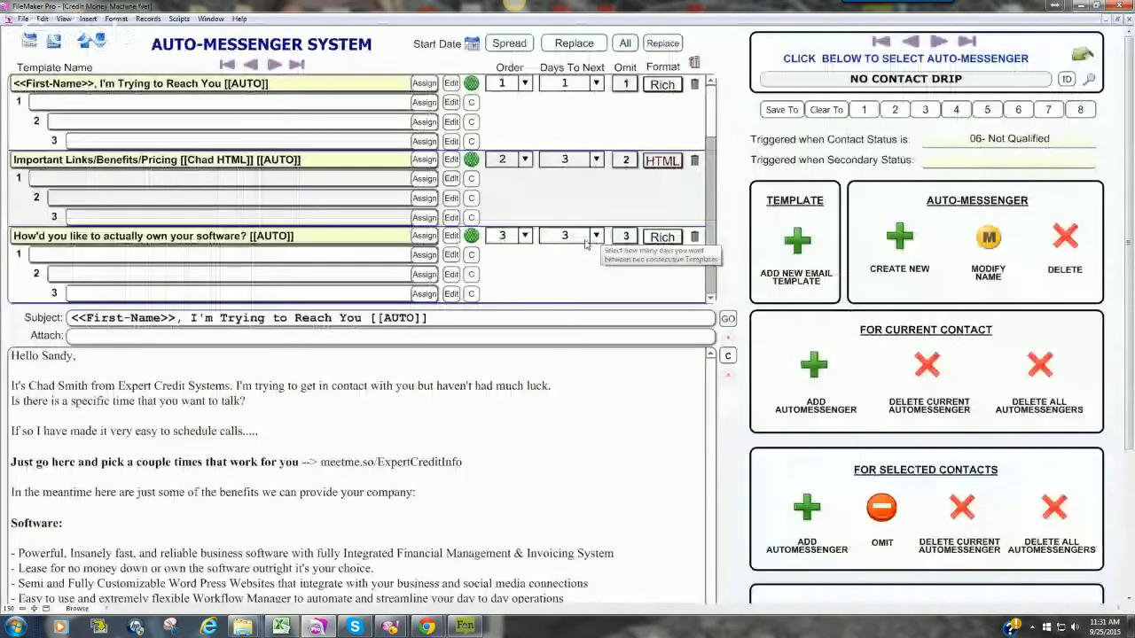
click(1080, 59)
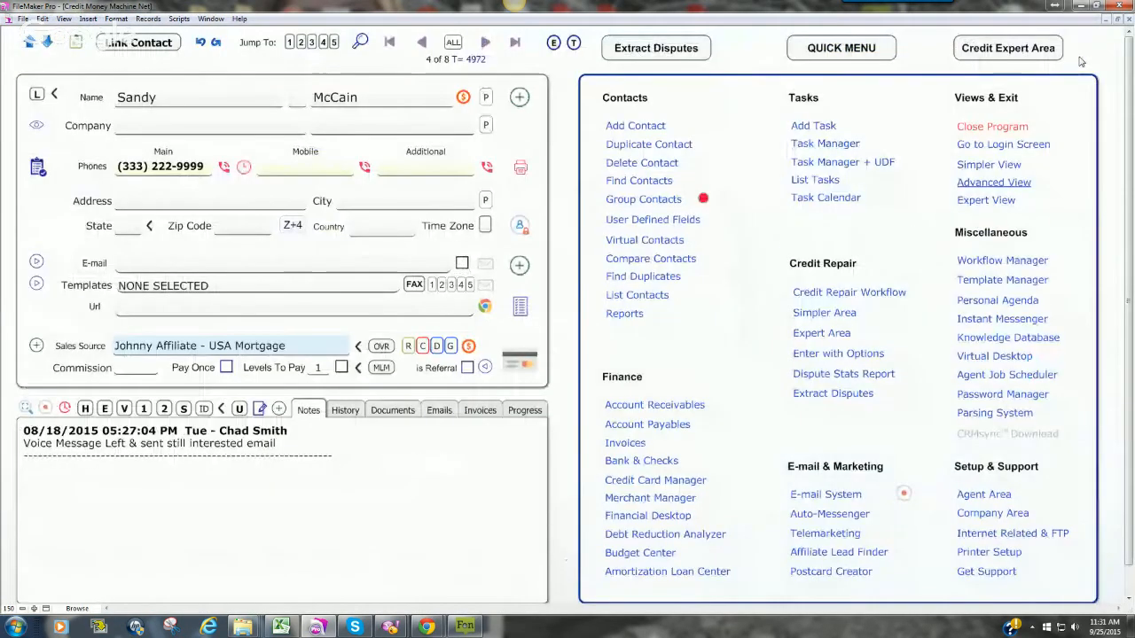
- Set the contact's status to 06- Not Qualified with yourself as agent, then switch to advanced view
click(828, 146)
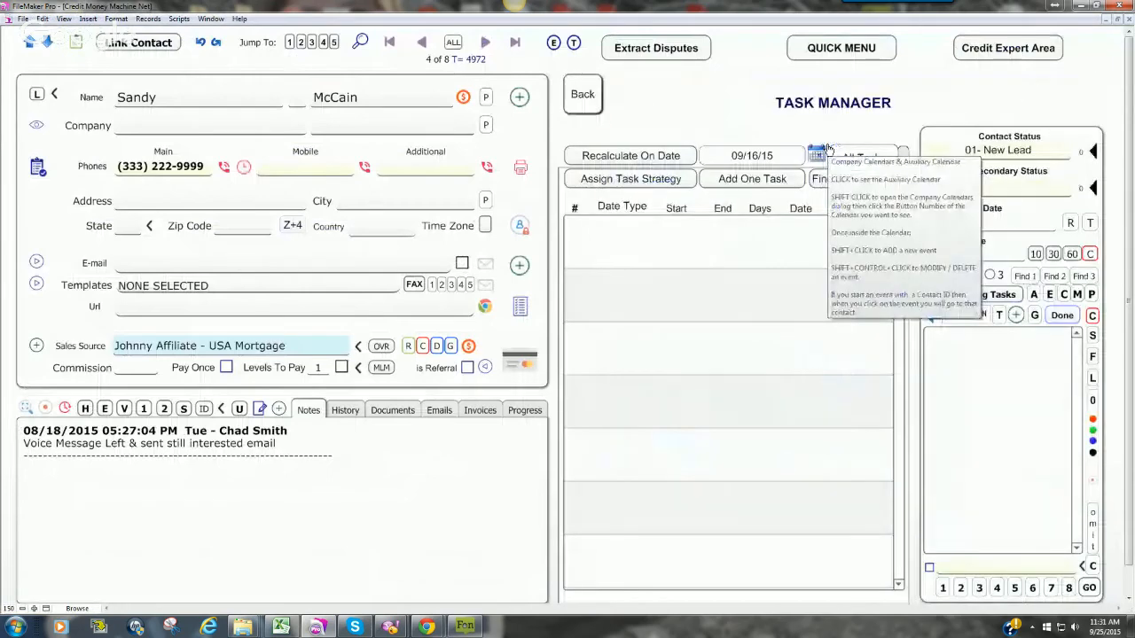
click(993, 152)
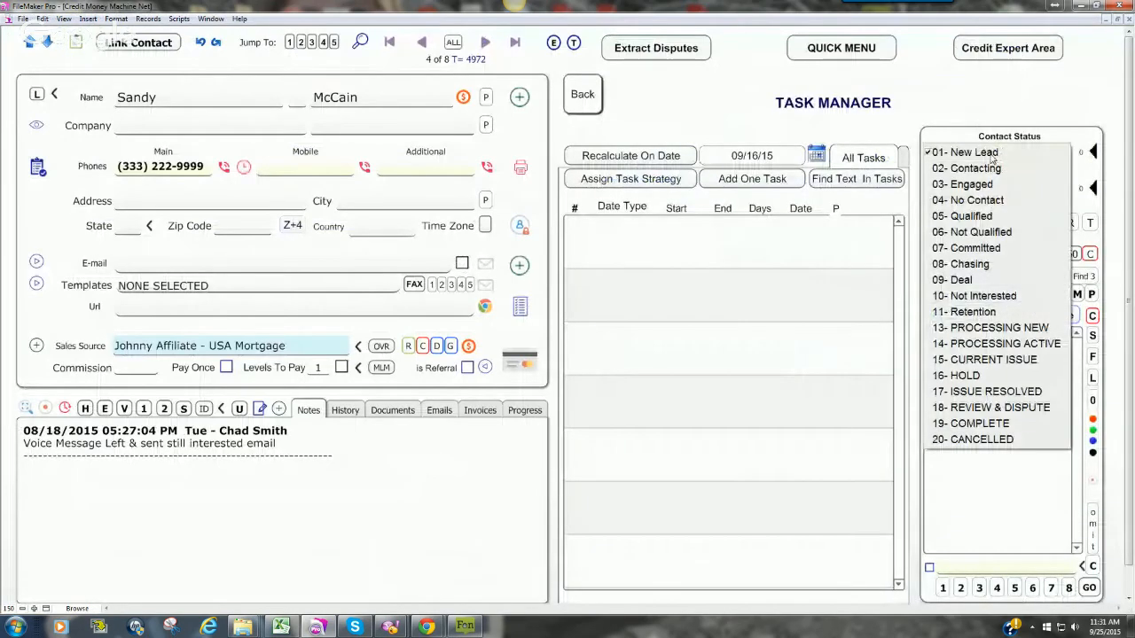
click(987, 232)
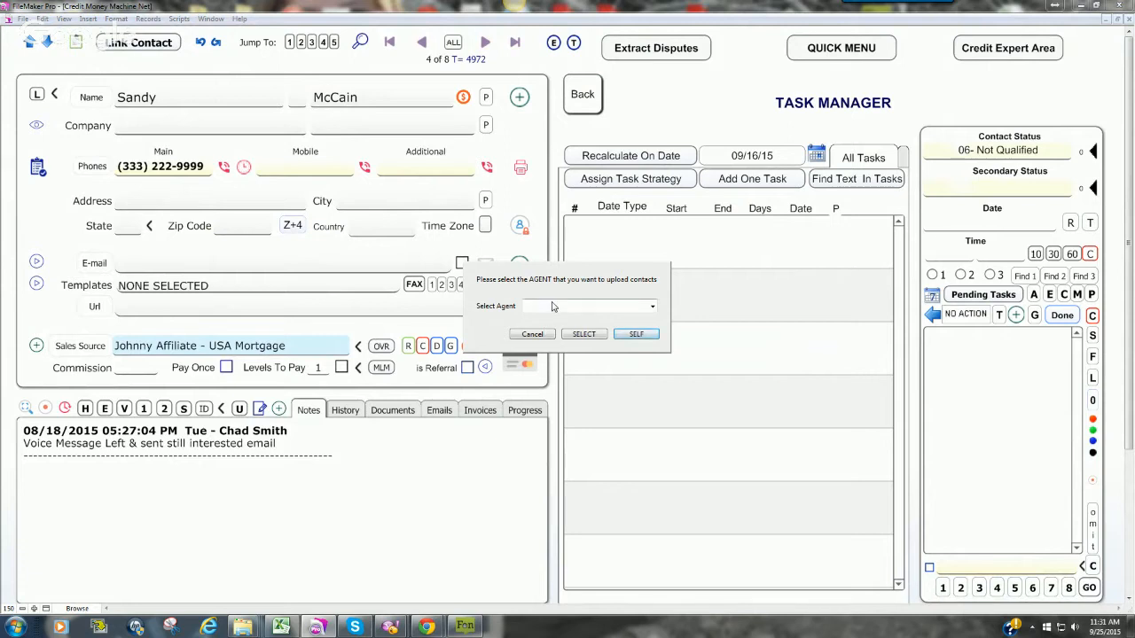
click(637, 337)
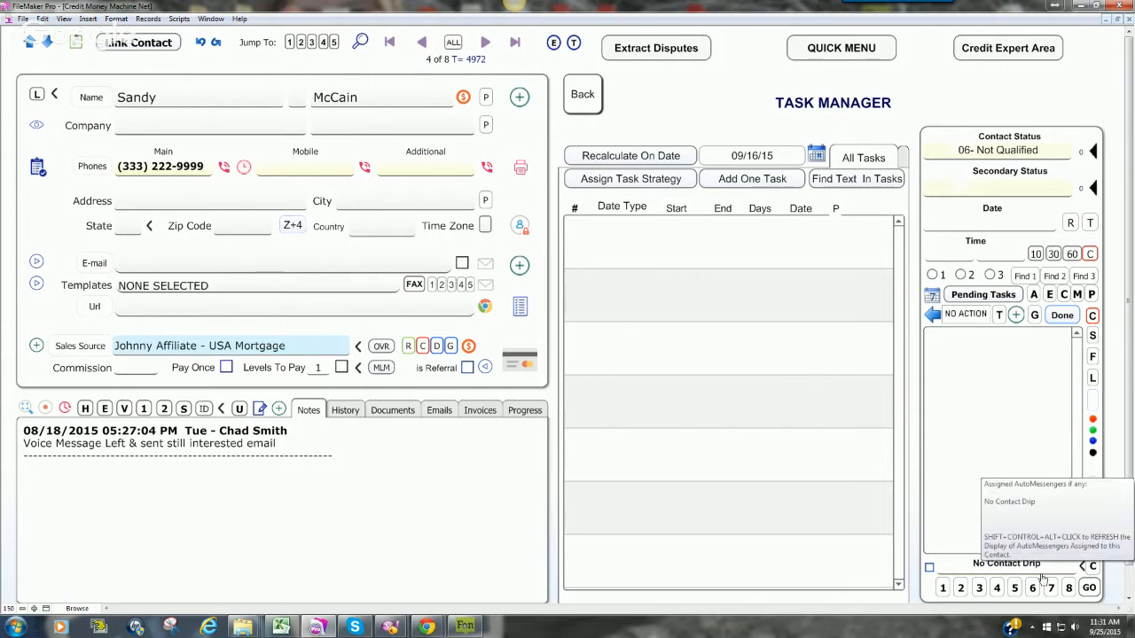
scroll(1130, 327, down, 1)
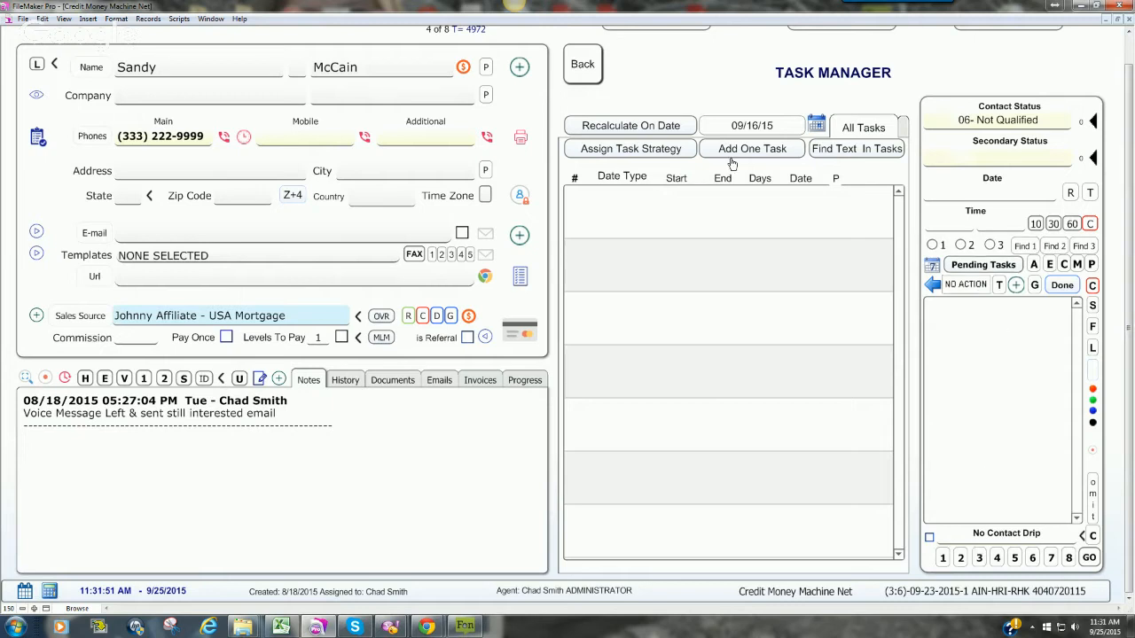
mouse_move(982, 541)
click(590, 69)
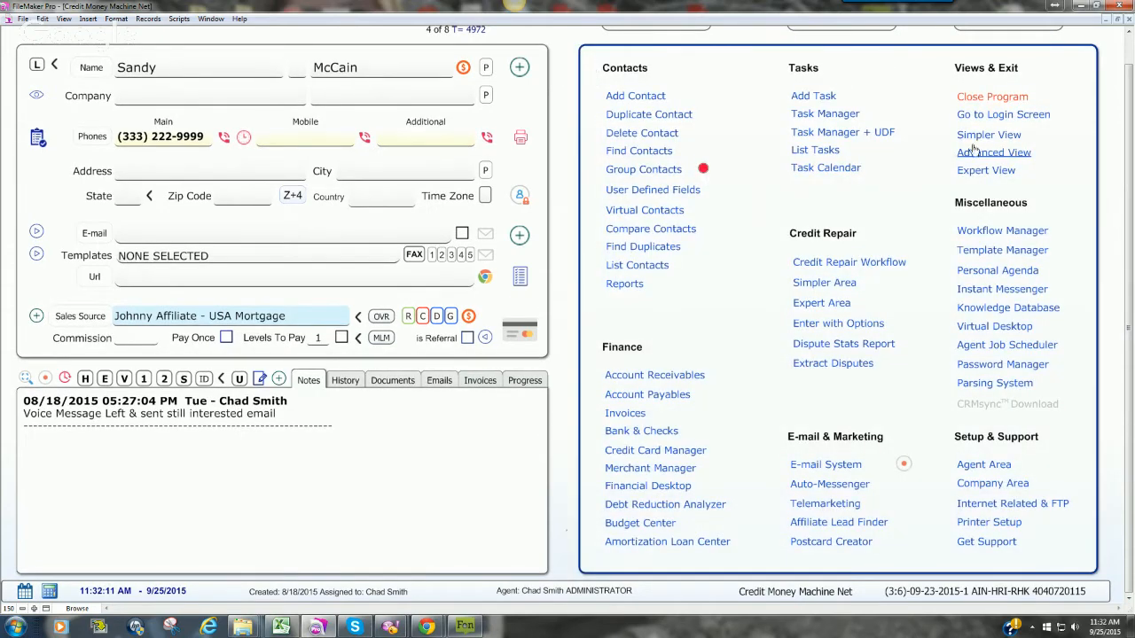
click(974, 151)
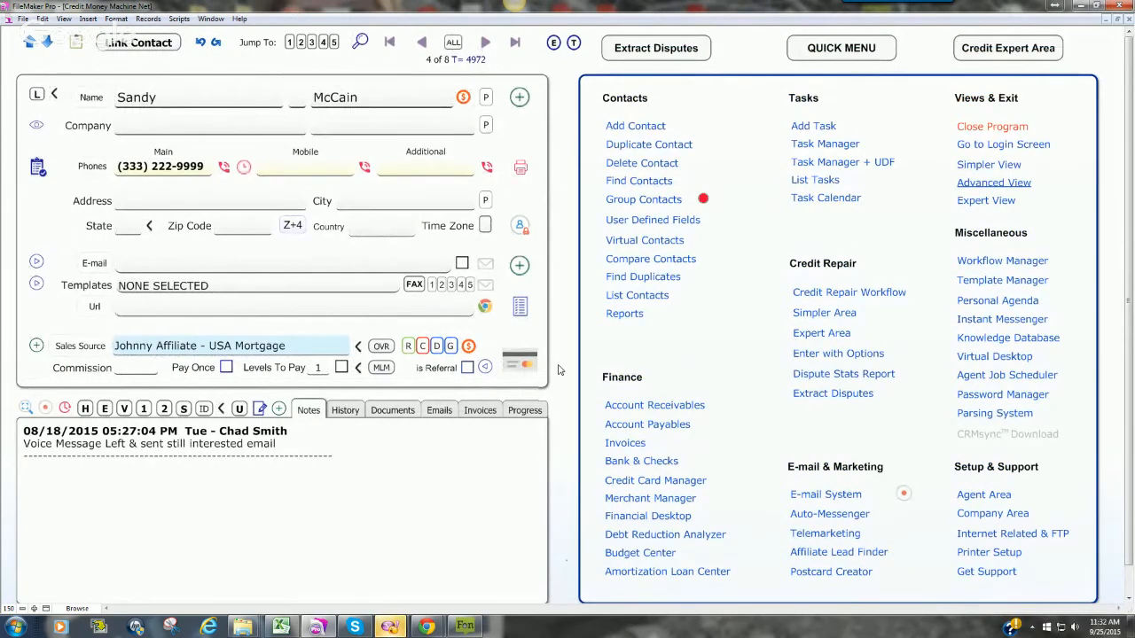
- In the Auto-Messenger section, clear 06- Not Qualified from the triggering status
click(812, 516)
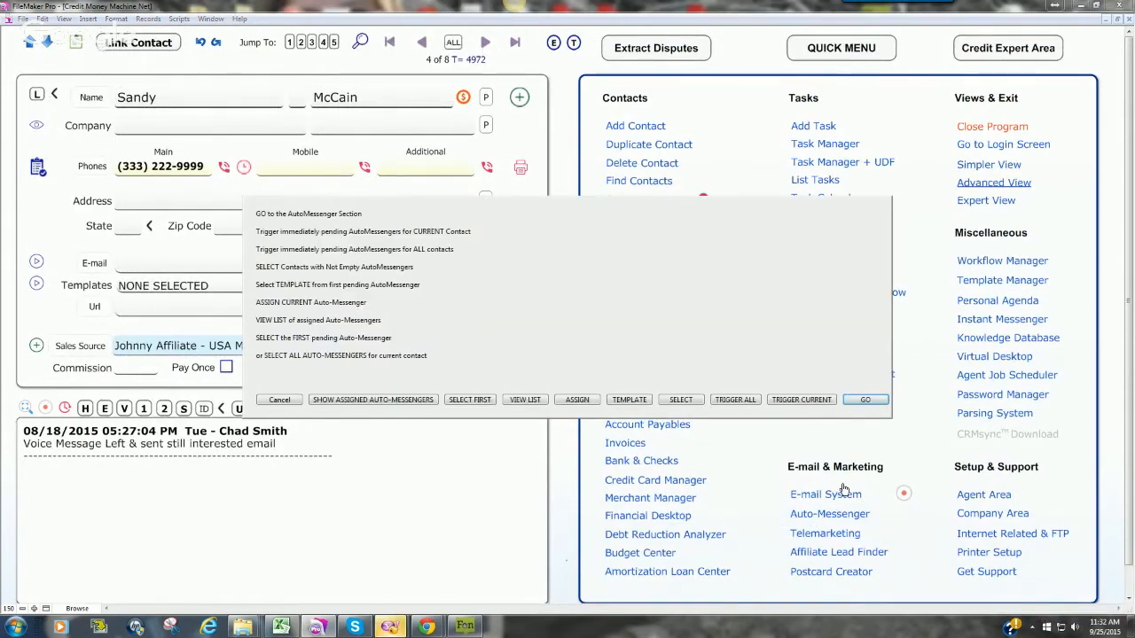
click(865, 400)
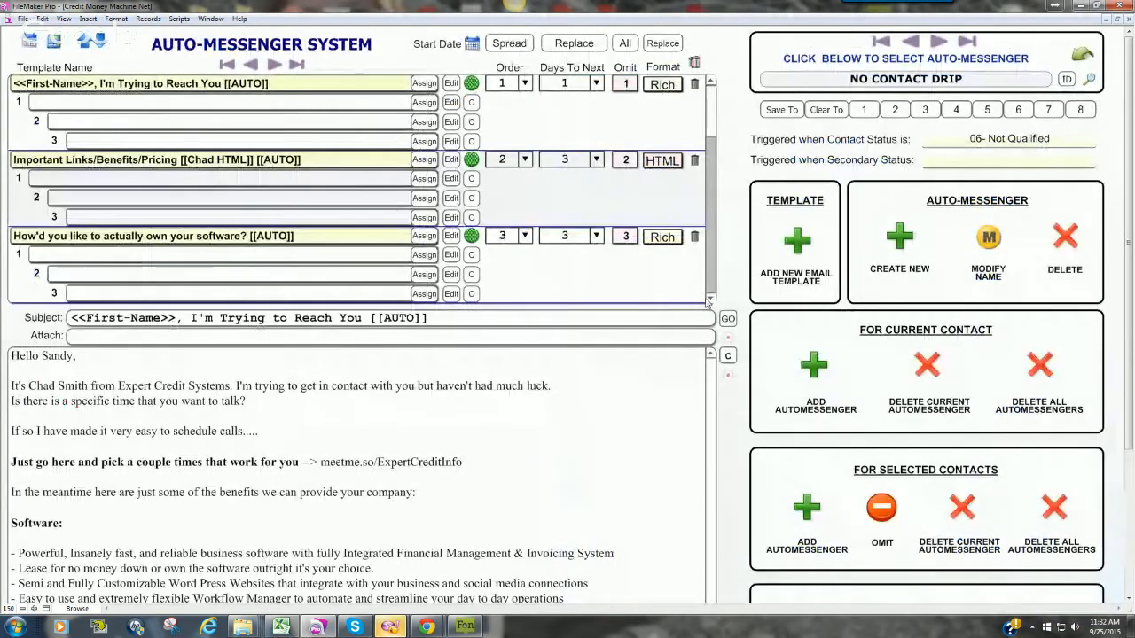
click(1071, 140)
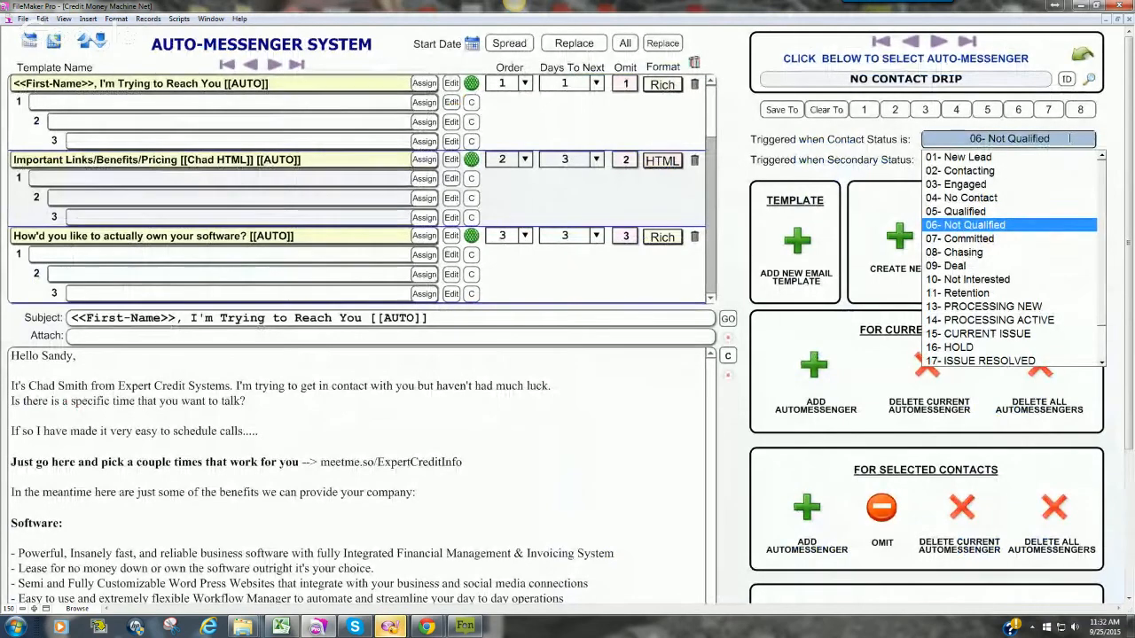
key(BackSpace)
click(727, 243)
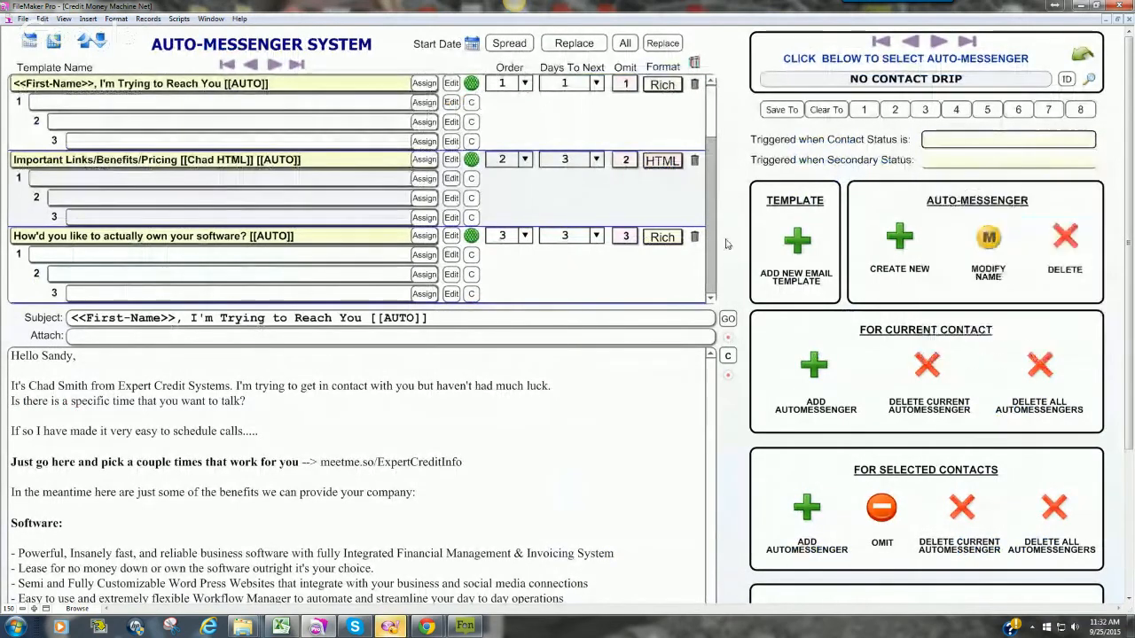
- Browse the Credit Tips, CSO Issue Status, ECS New Lead, no and Test auto-messengers
click(1006, 81)
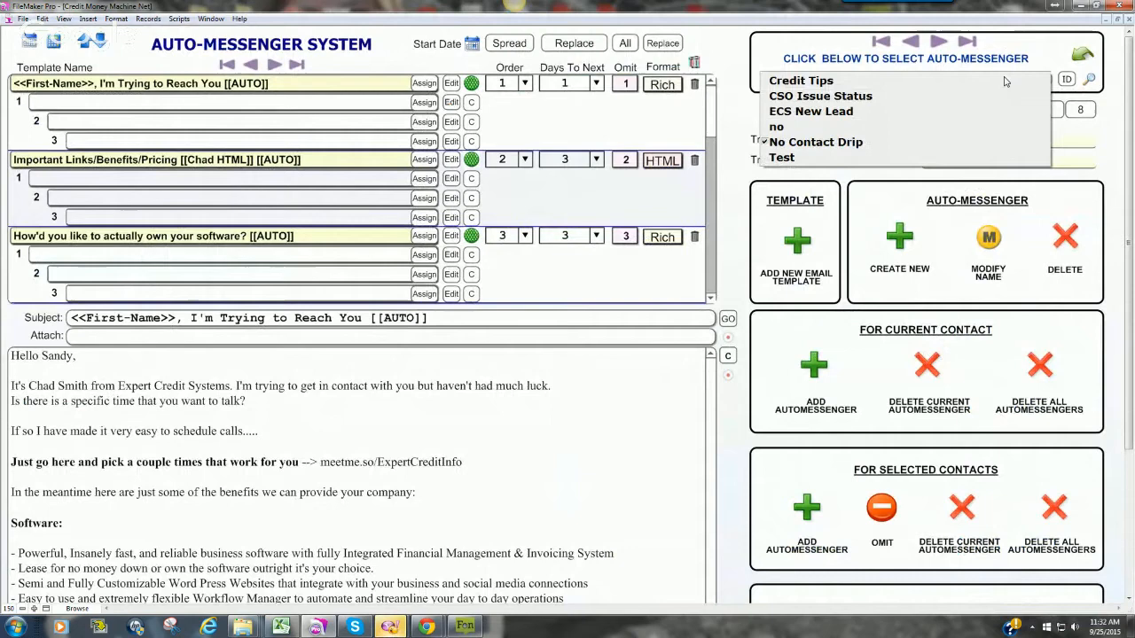
click(908, 82)
click(965, 142)
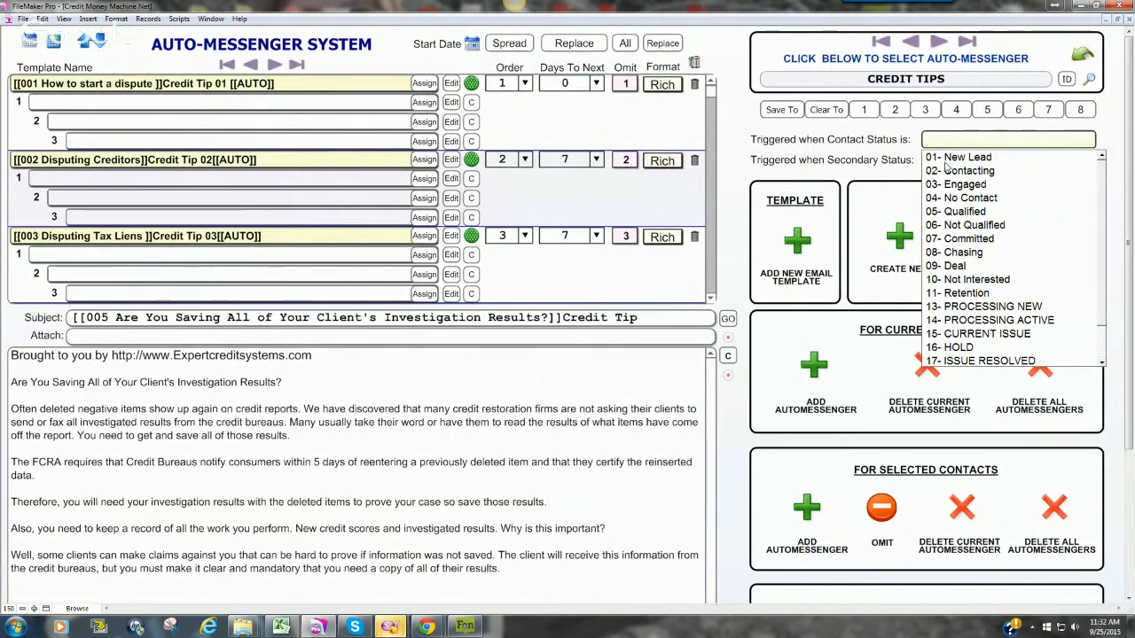
click(742, 189)
click(1008, 82)
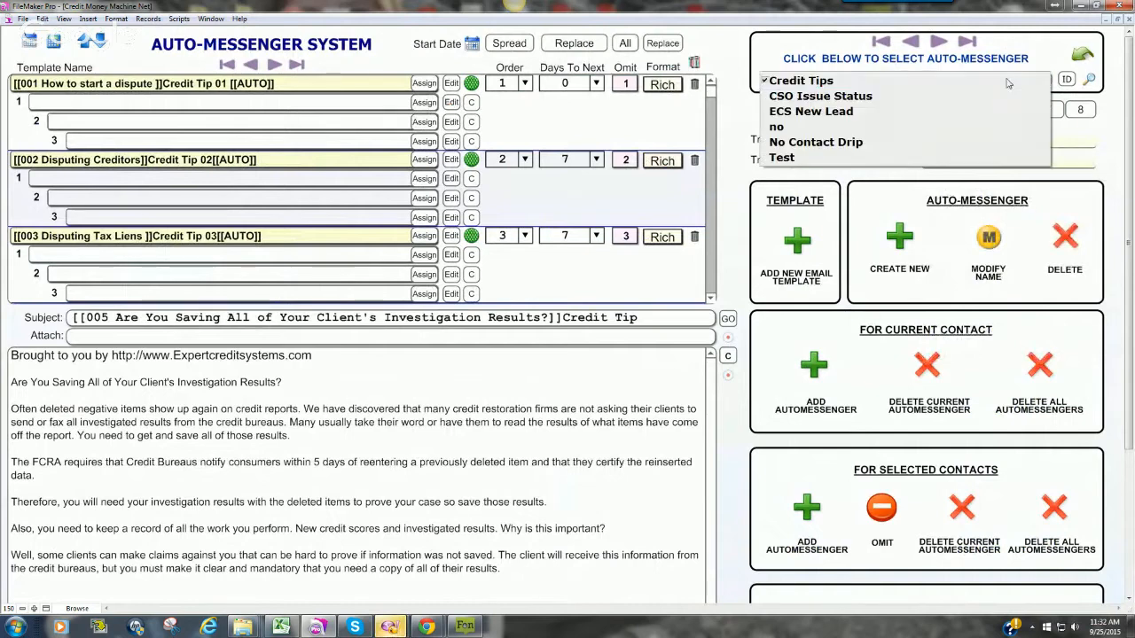
click(839, 99)
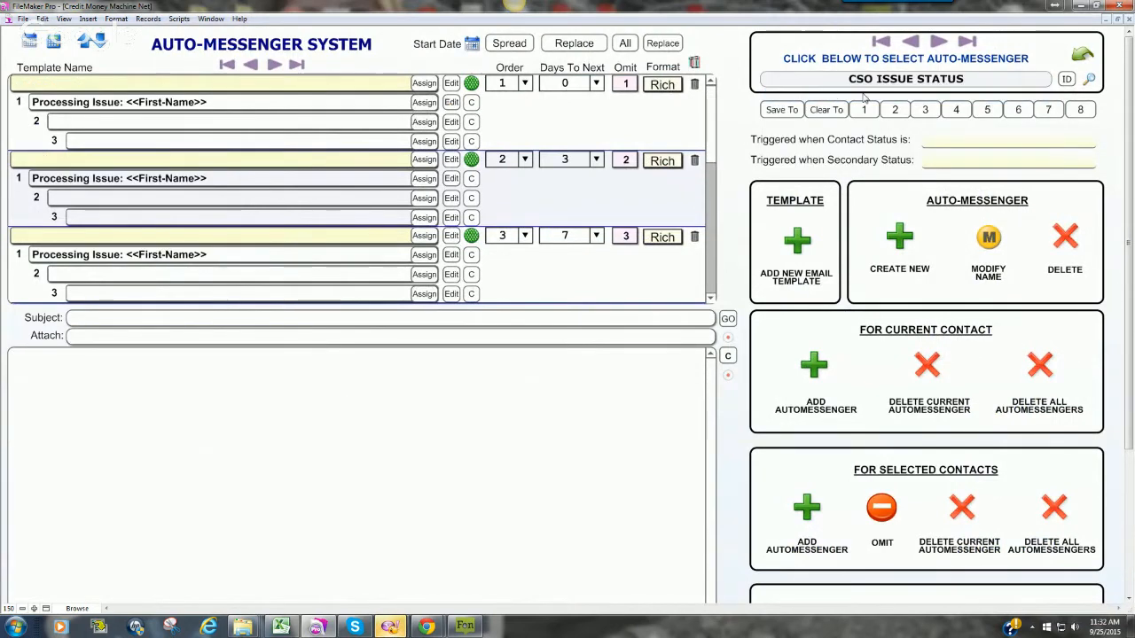
click(871, 82)
click(839, 111)
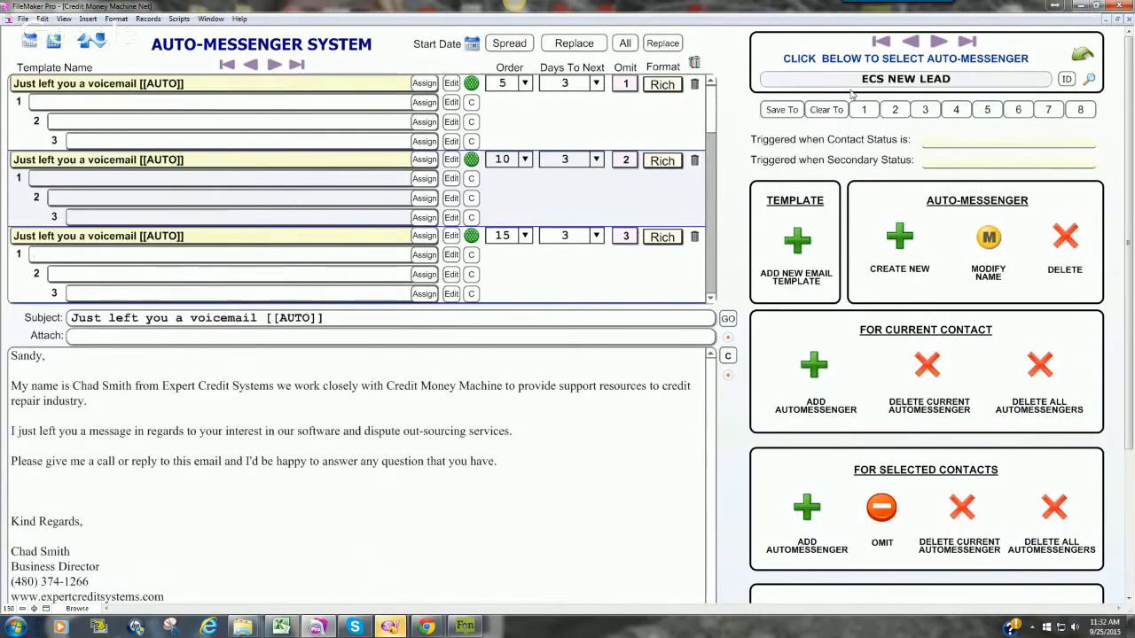
click(834, 80)
click(818, 128)
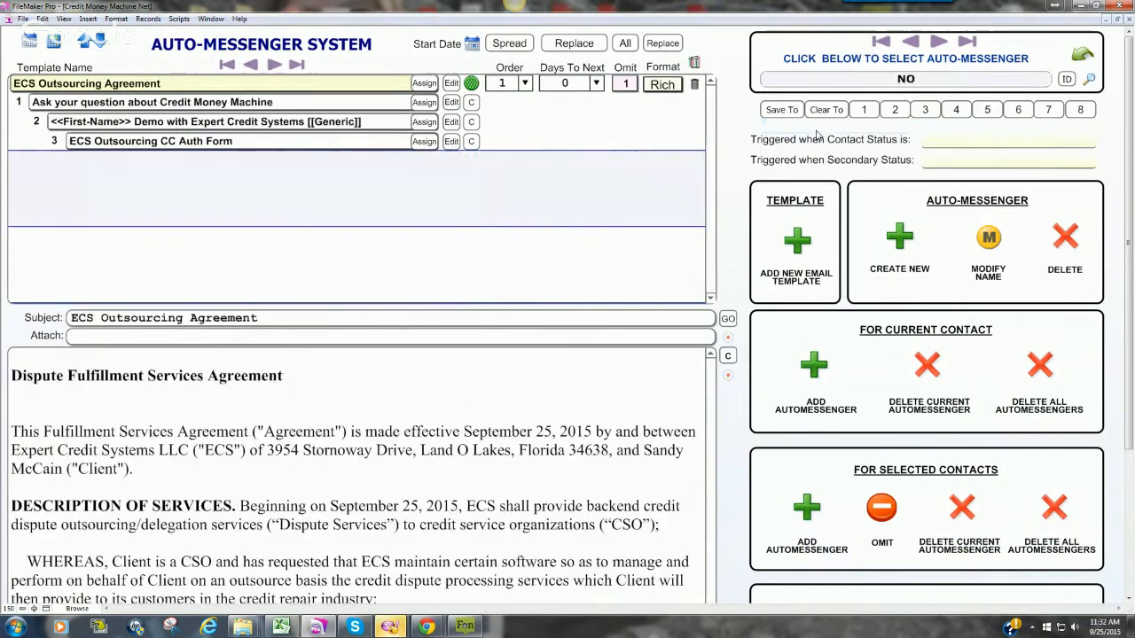
click(831, 78)
click(809, 158)
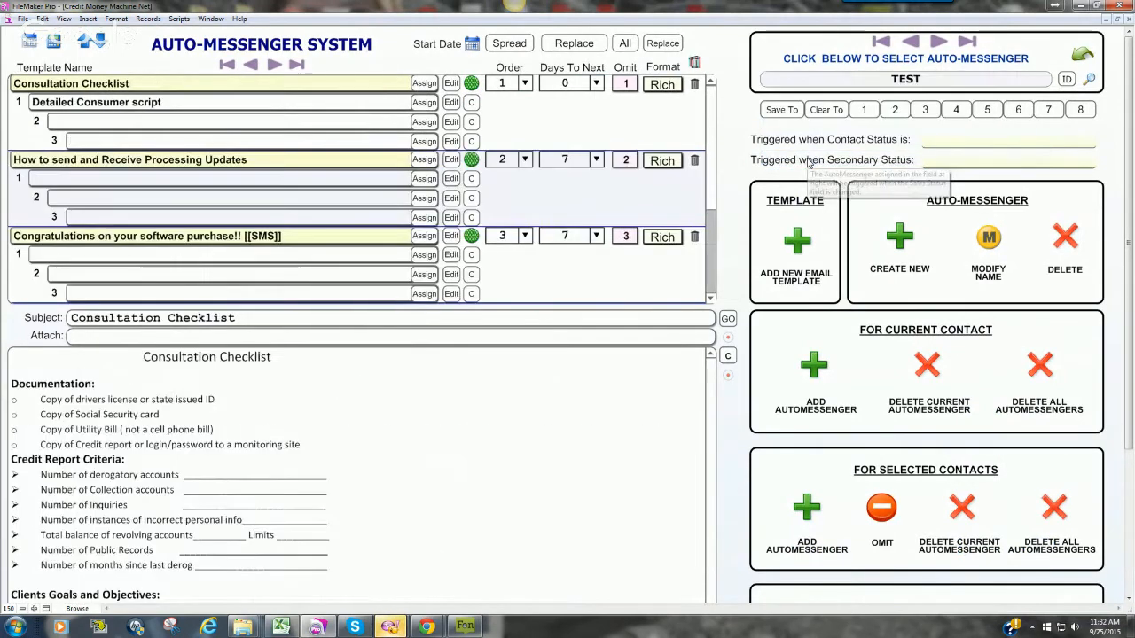
- Revisit Credit Tips, No Contact Drip and CSO Issue Status, then dismiss the before-typing warning
click(982, 139)
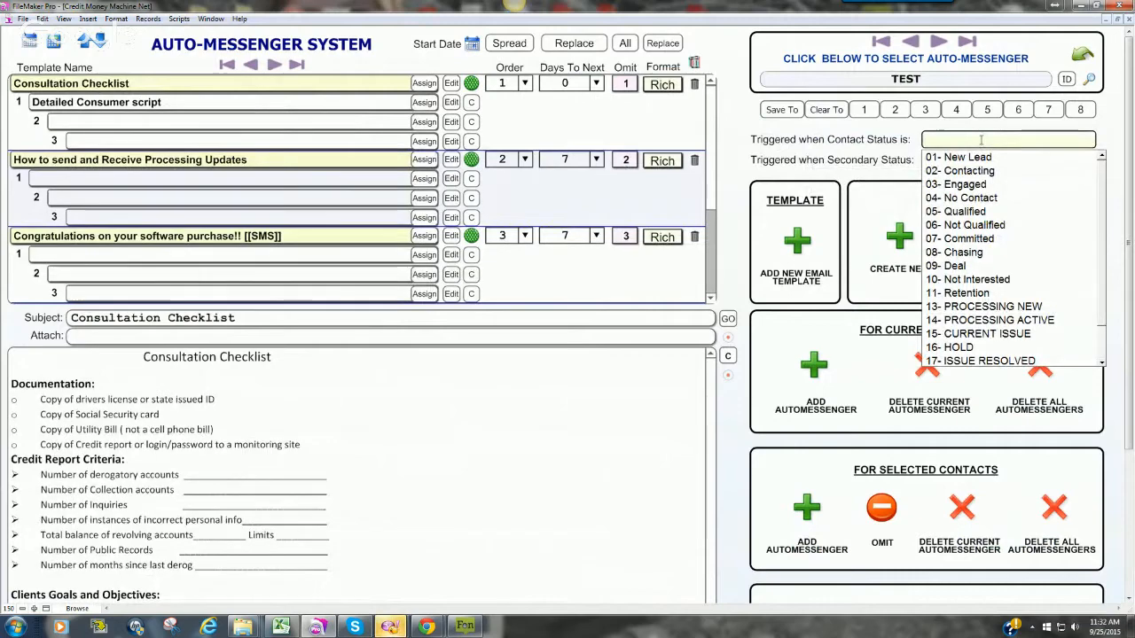
key(Escape)
click(850, 86)
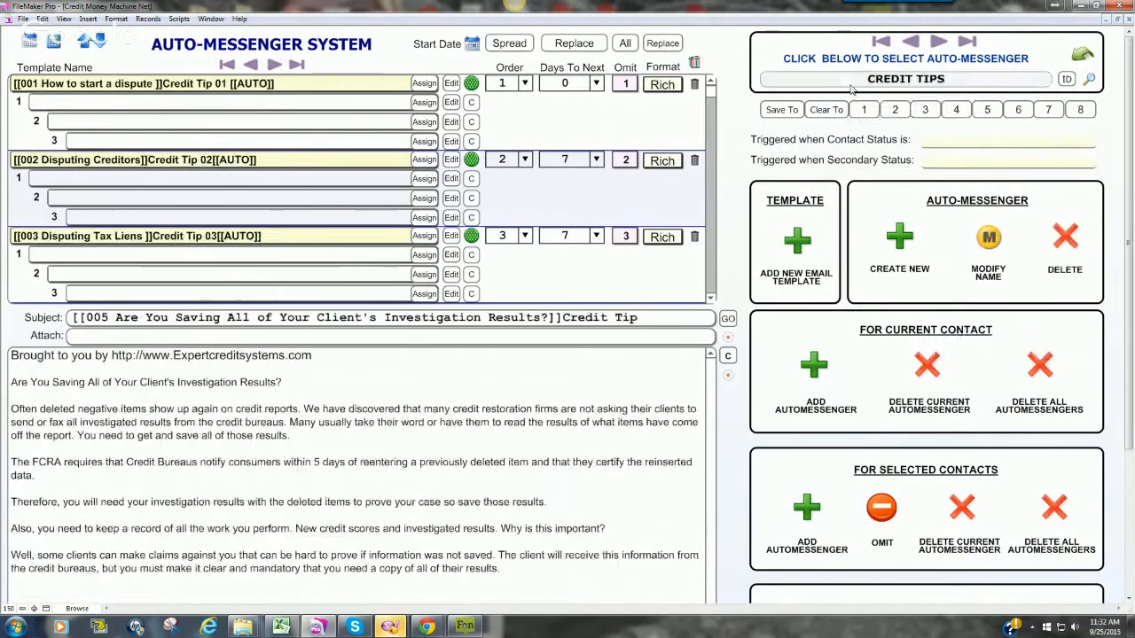
click(844, 83)
click(822, 144)
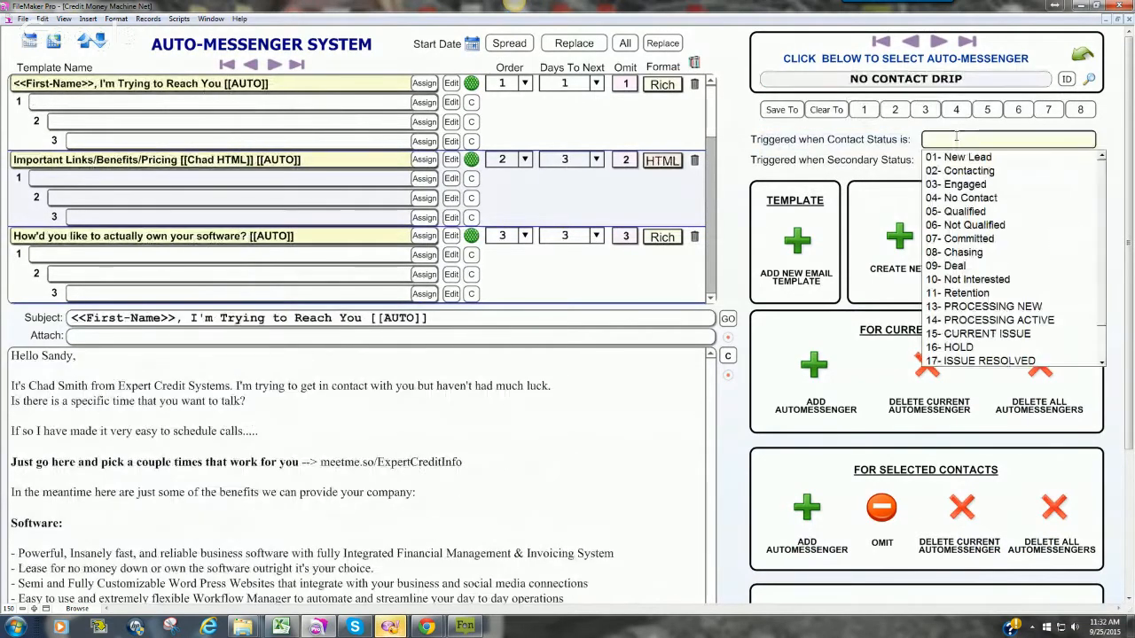
click(857, 83)
click(861, 101)
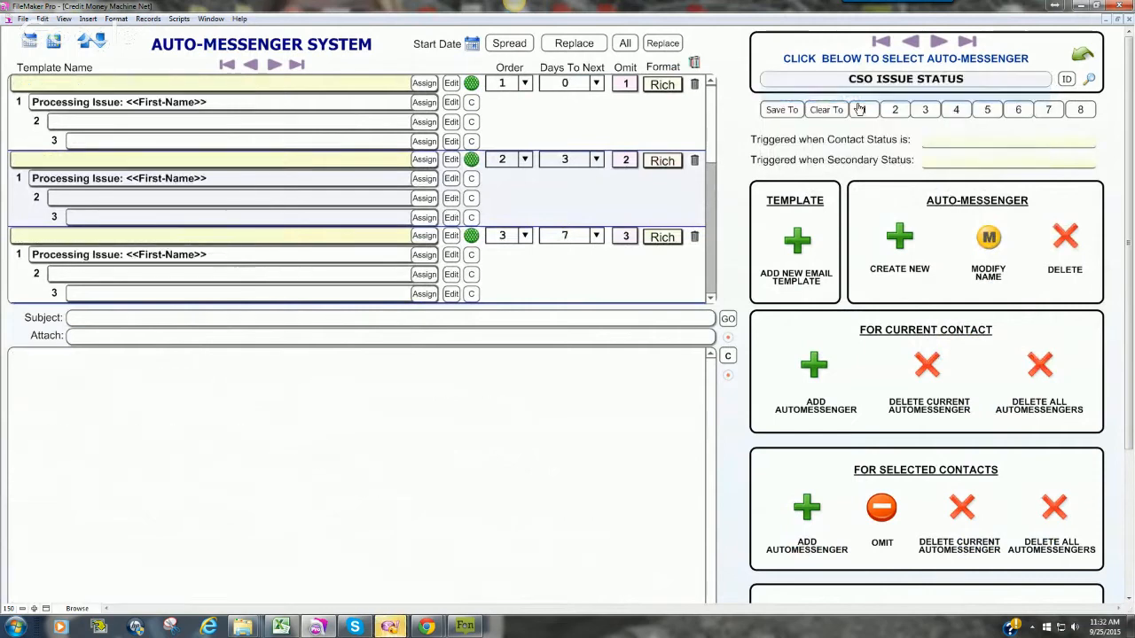
key(Escape)
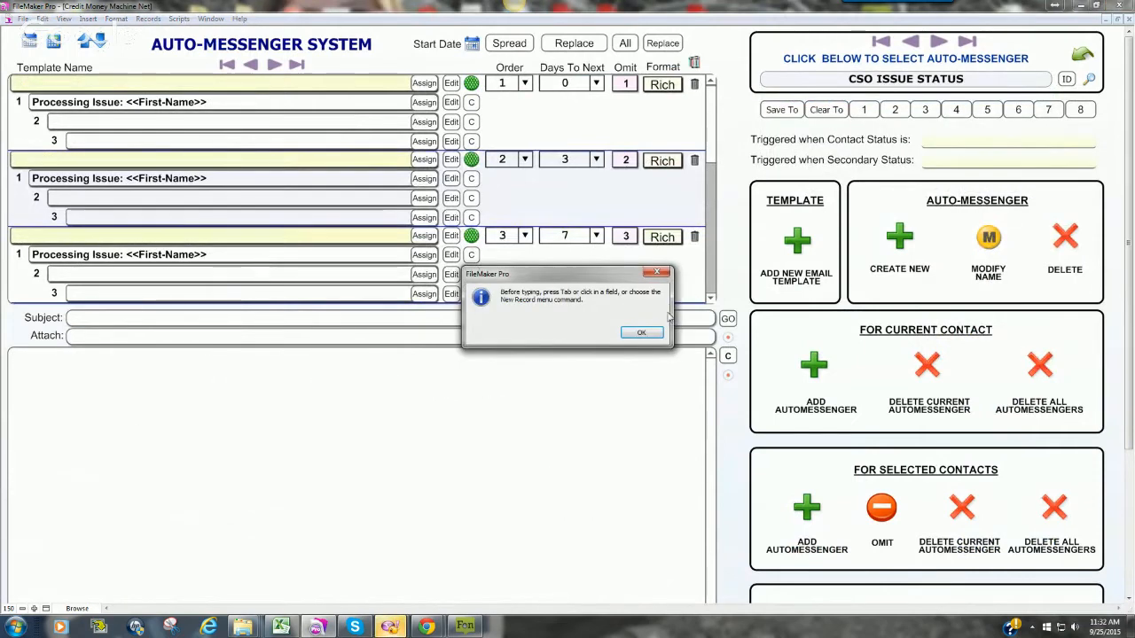
key(Return)
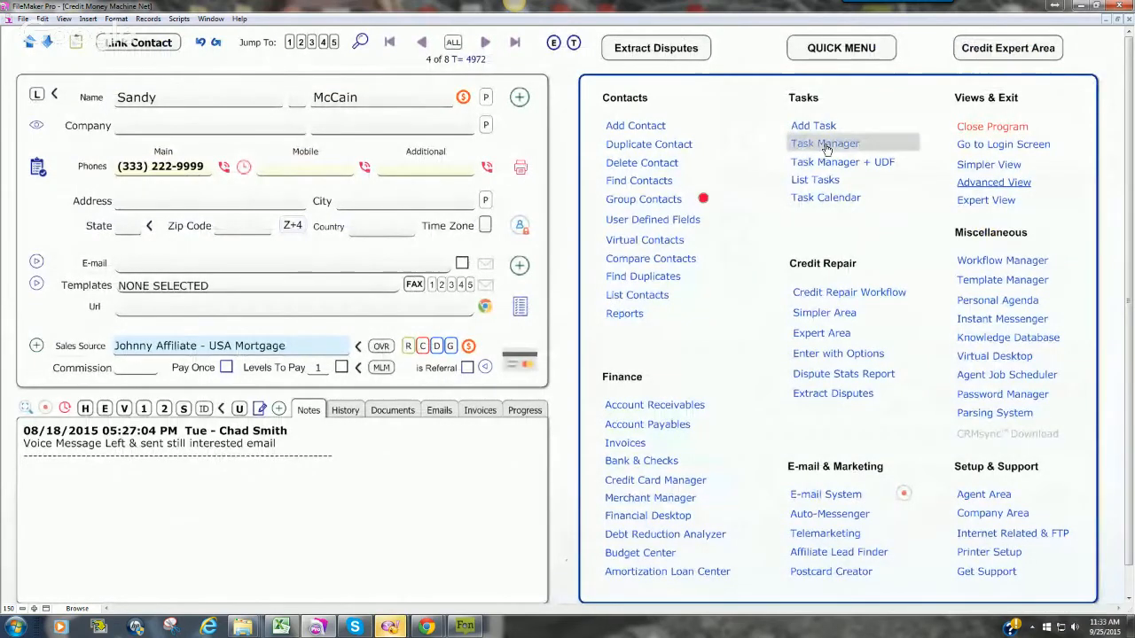
- Clear all auto-messengers from the current contact only in Task Manager, then return to the Quick Menu
click(823, 142)
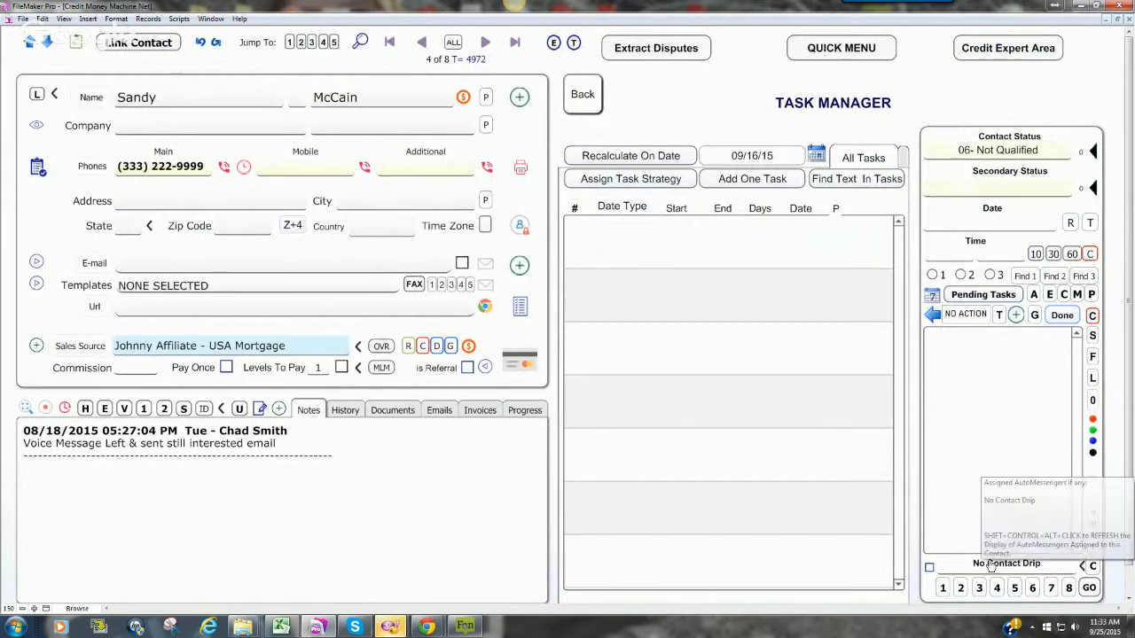
click(1093, 568)
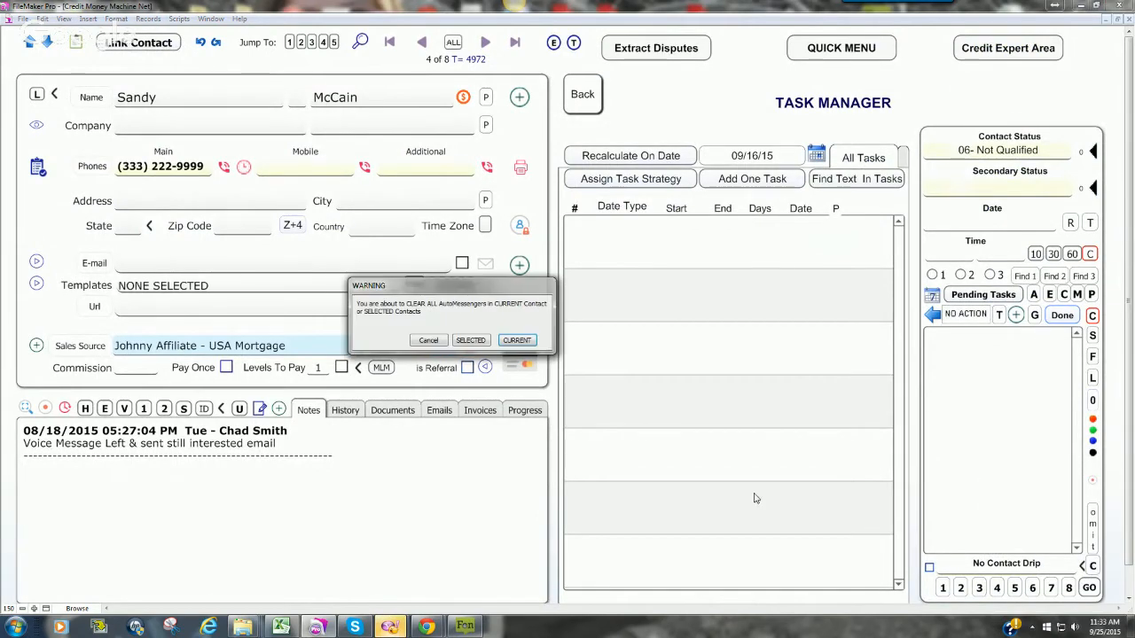
click(517, 341)
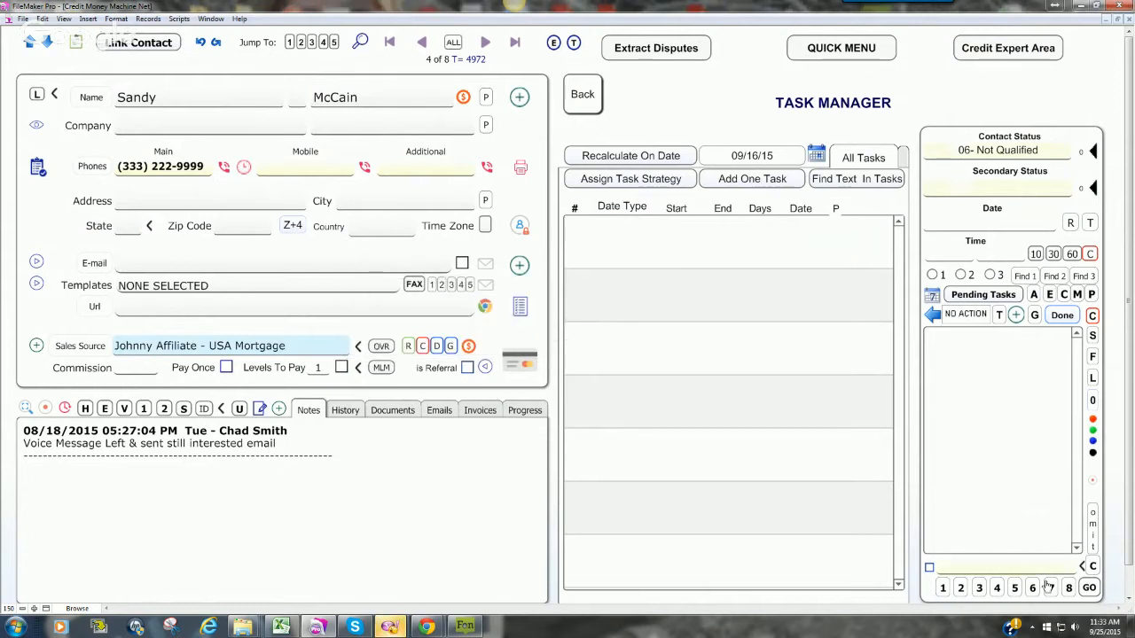
mouse_move(389, 626)
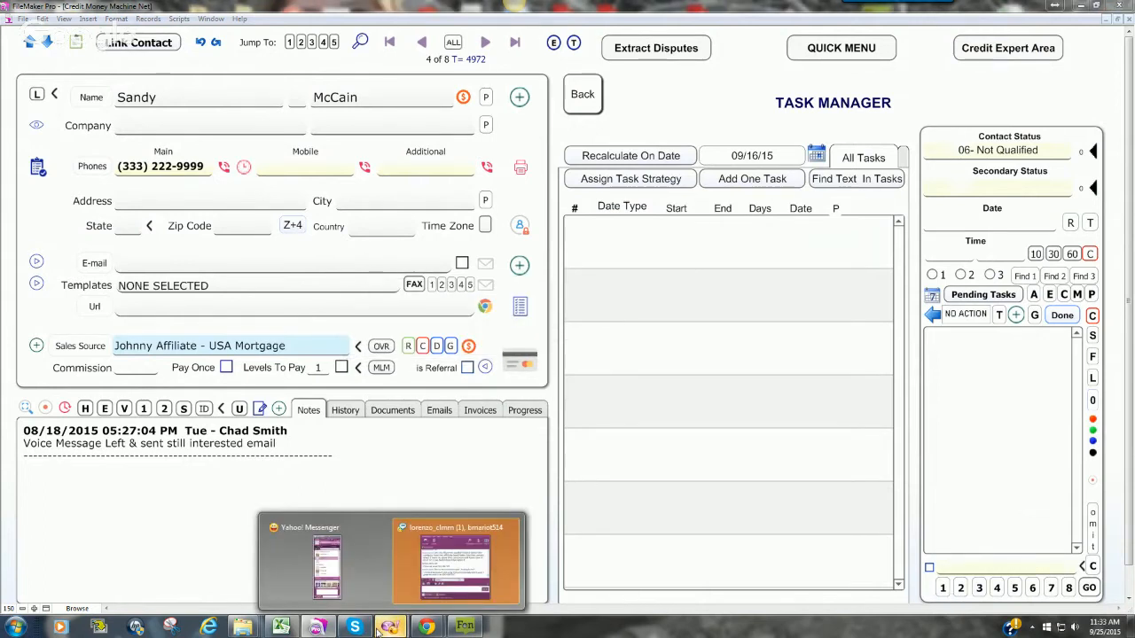
click(432, 579)
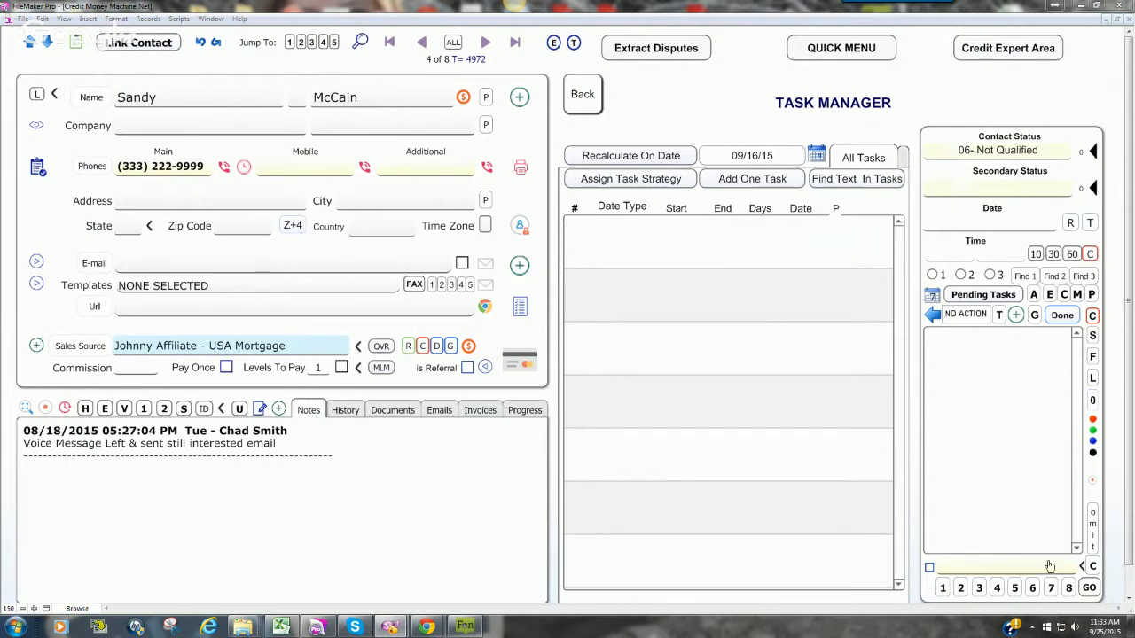
click(587, 96)
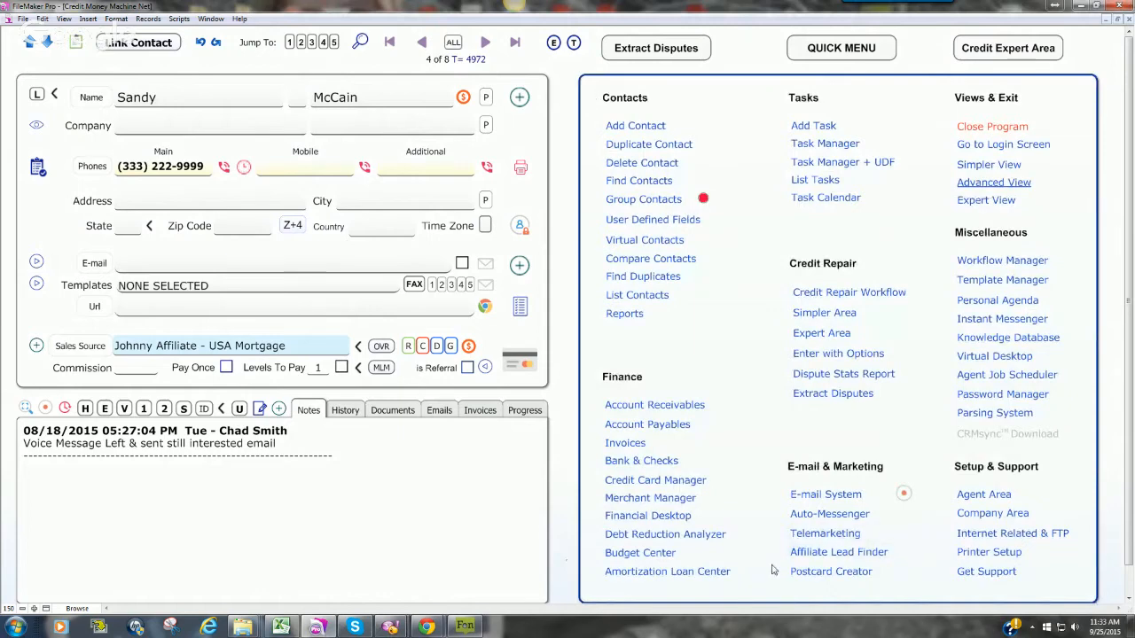
- Load the No Contact Drip messenger in the Auto-Messenger section
click(824, 517)
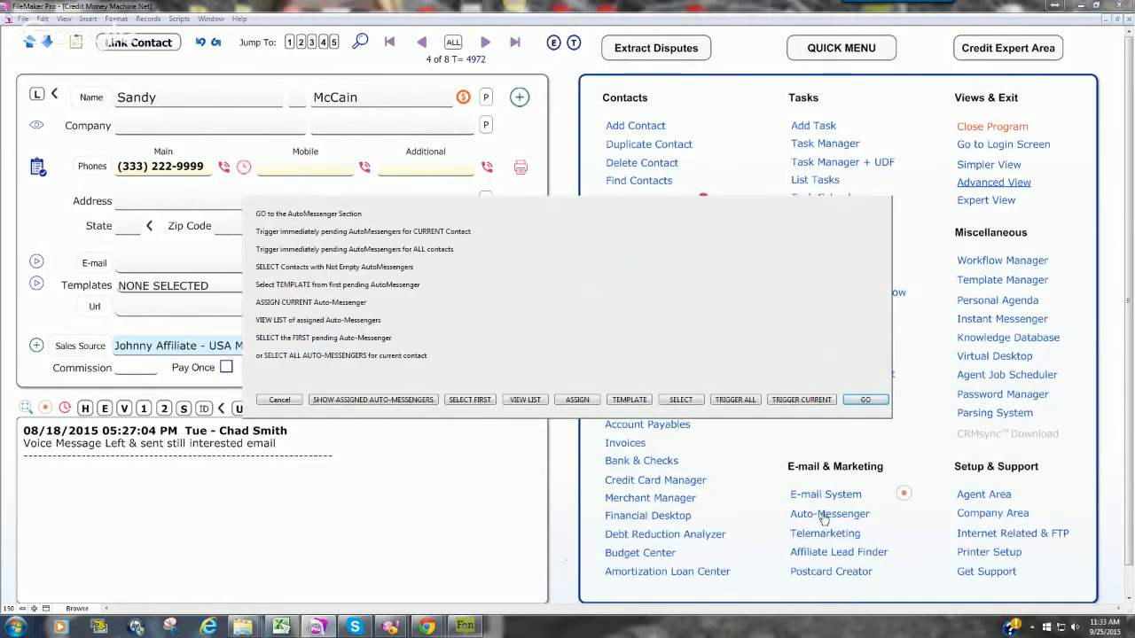
click(857, 399)
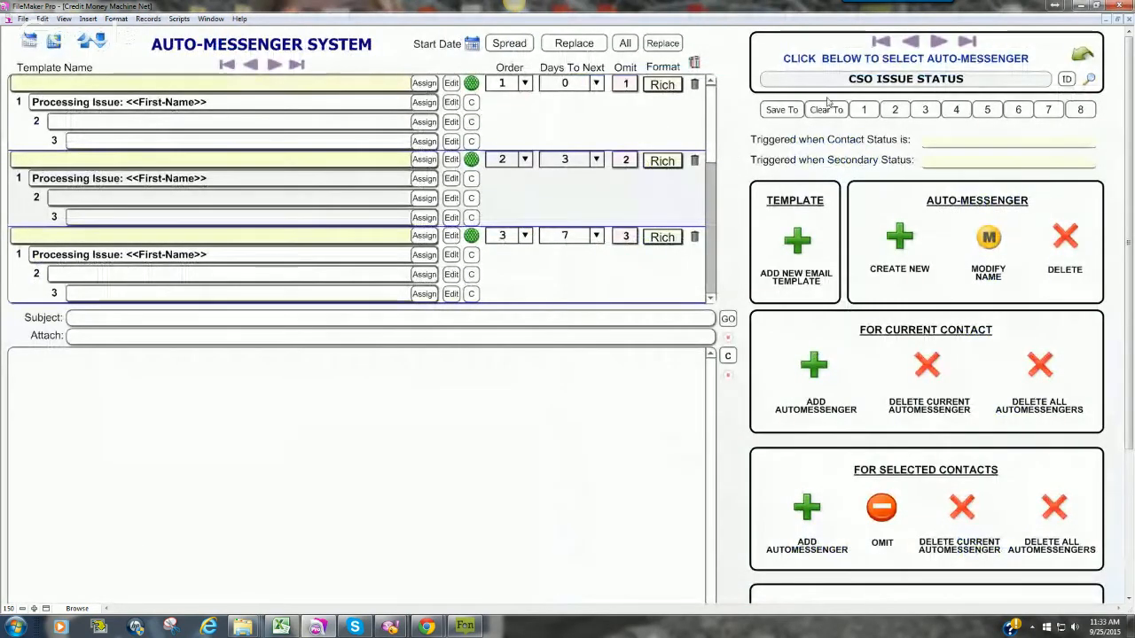
click(864, 82)
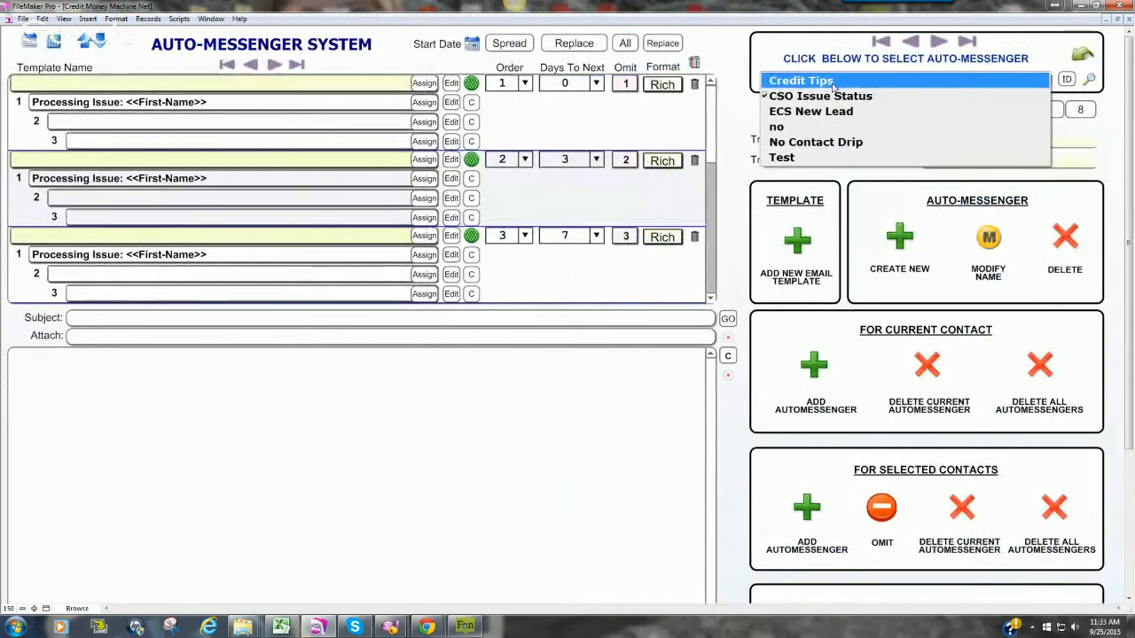
click(816, 141)
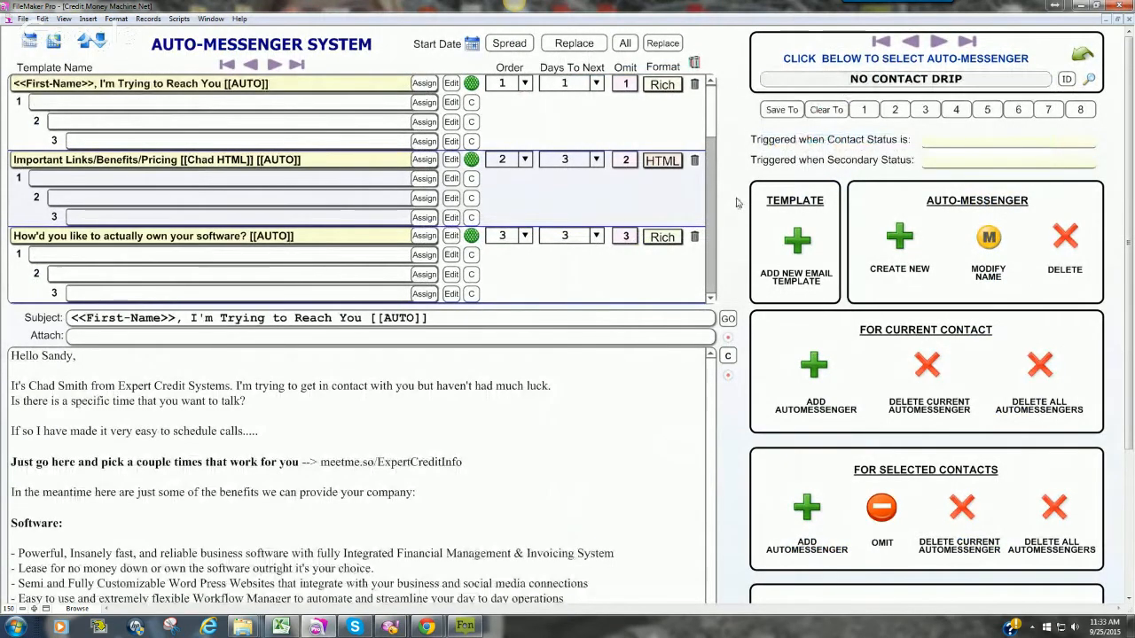
- Try 04- No Contact as its trigger, leaving the trigger blank after the one-status warning
click(967, 140)
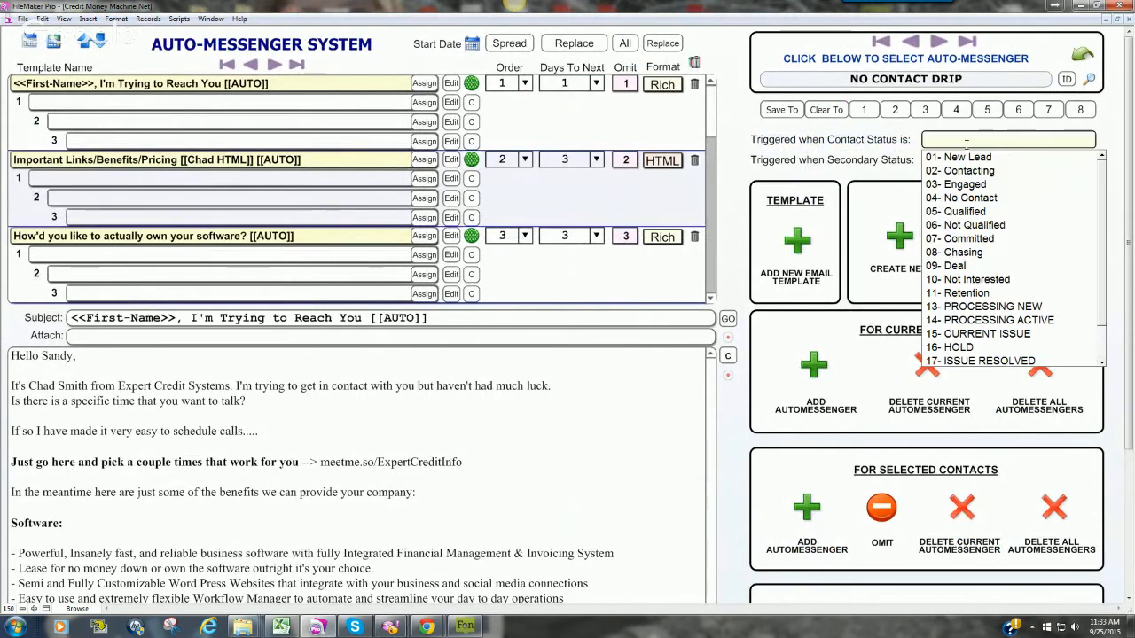
click(980, 198)
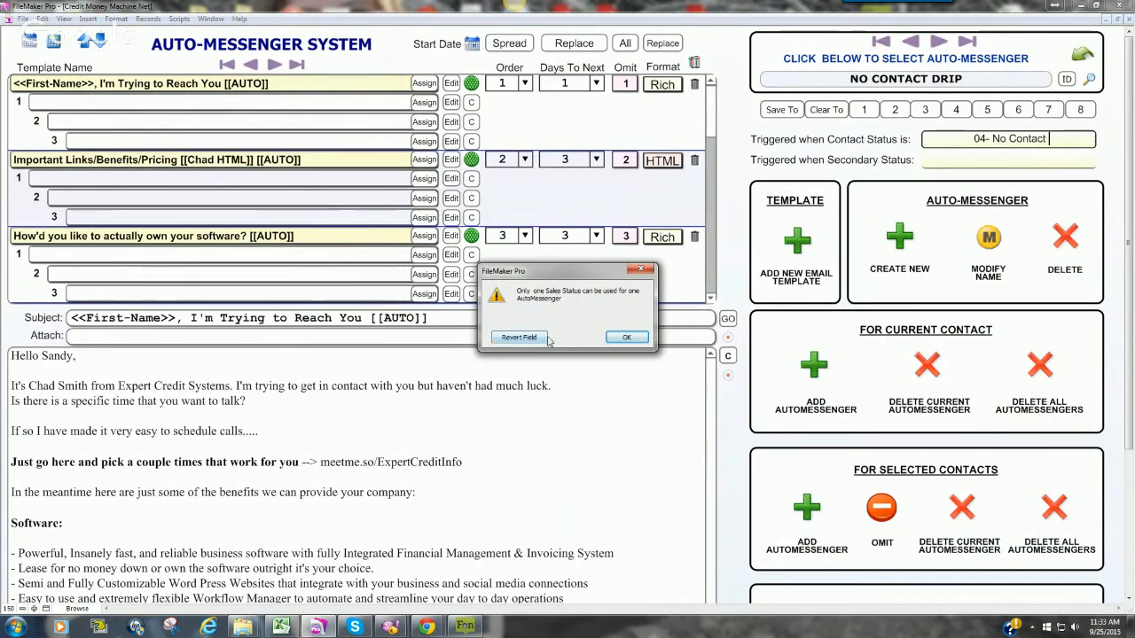
click(639, 338)
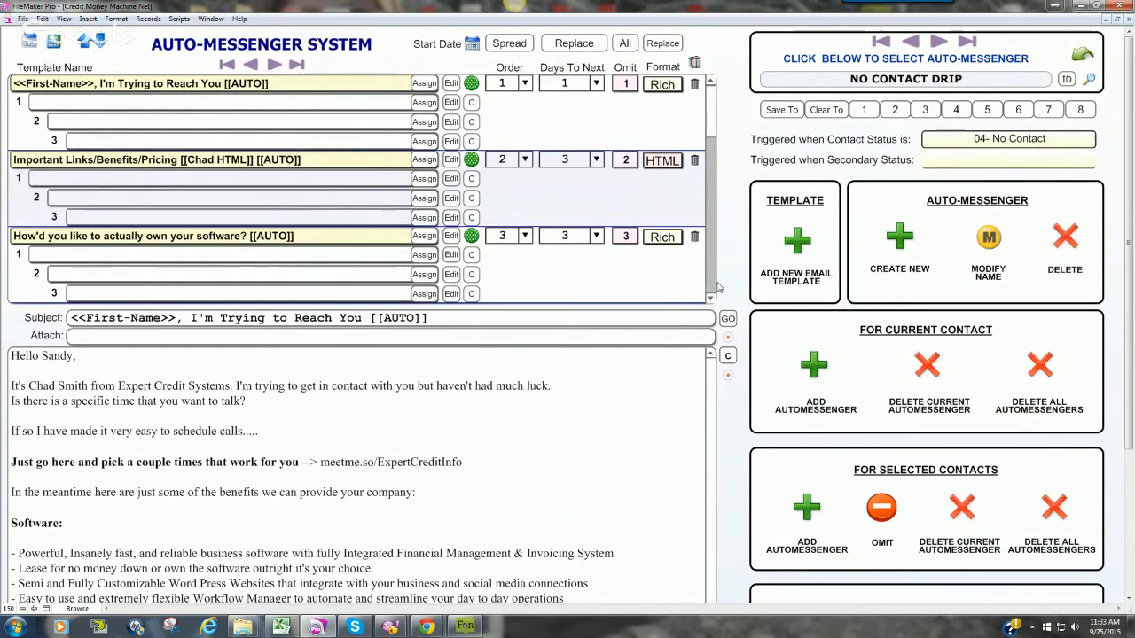
click(624, 335)
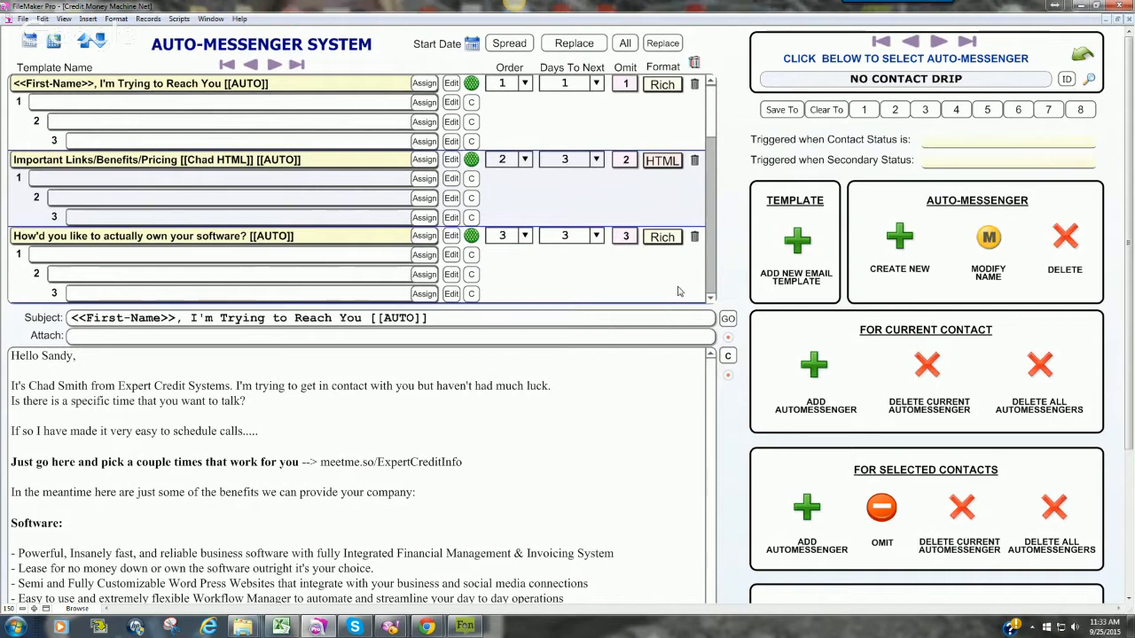
click(980, 142)
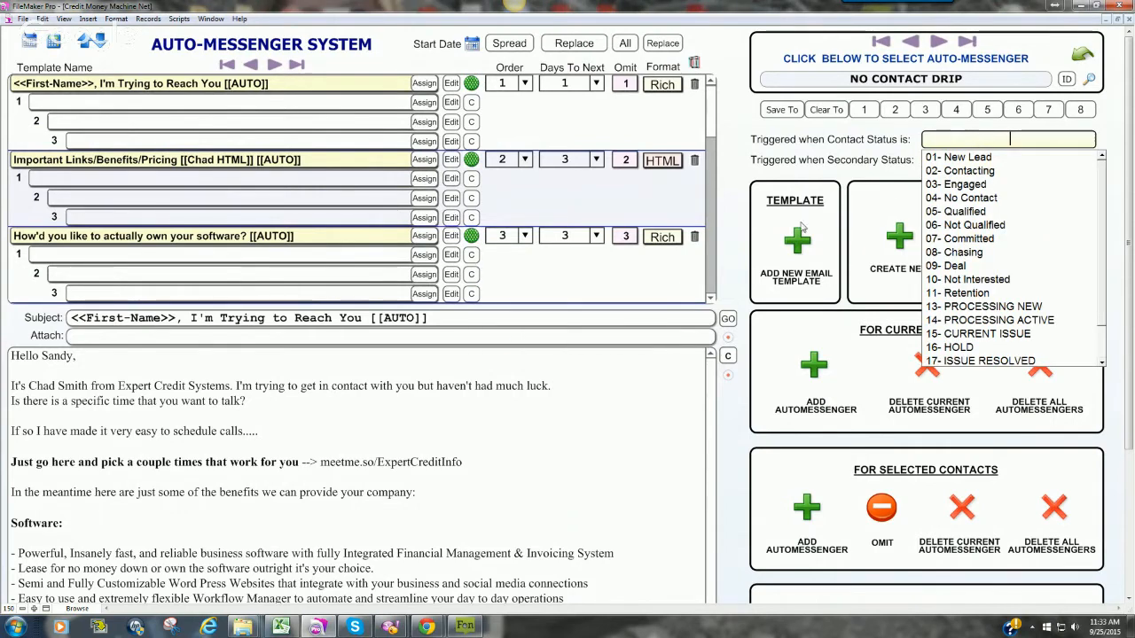
click(743, 165)
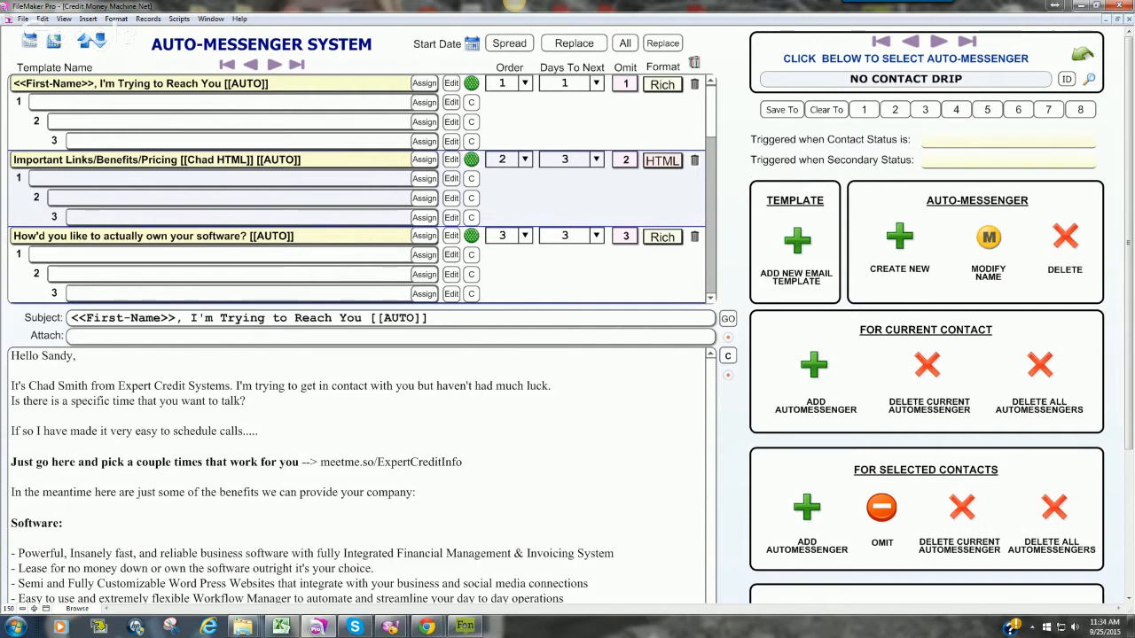
- Return to the contact record and go to the Workflow Manager from the Quick Menu
click(1082, 55)
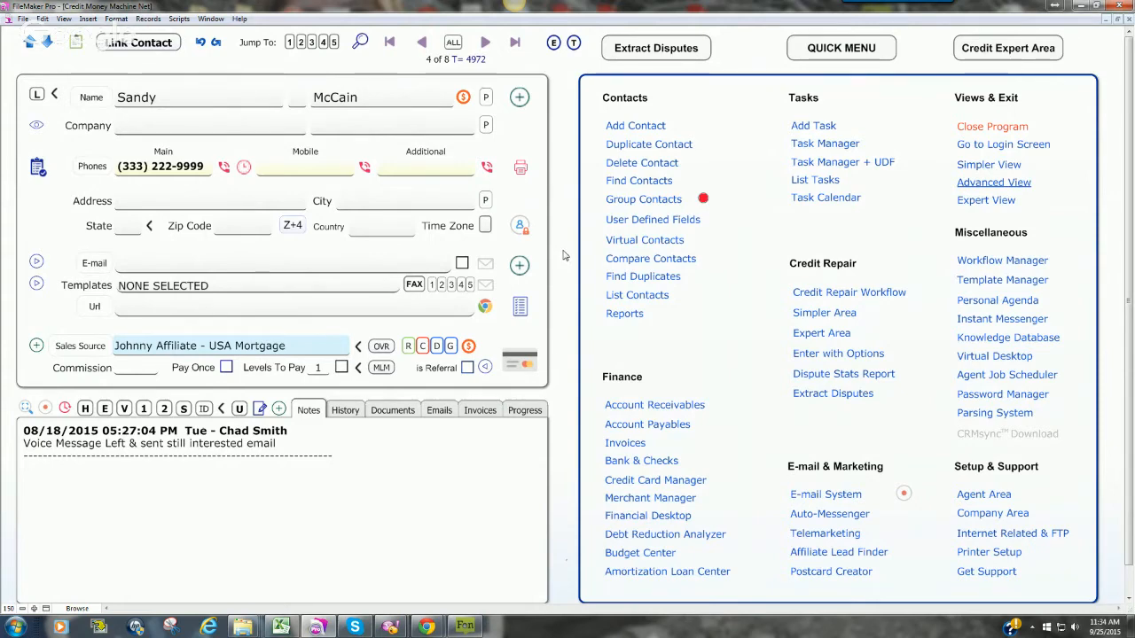
click(562, 320)
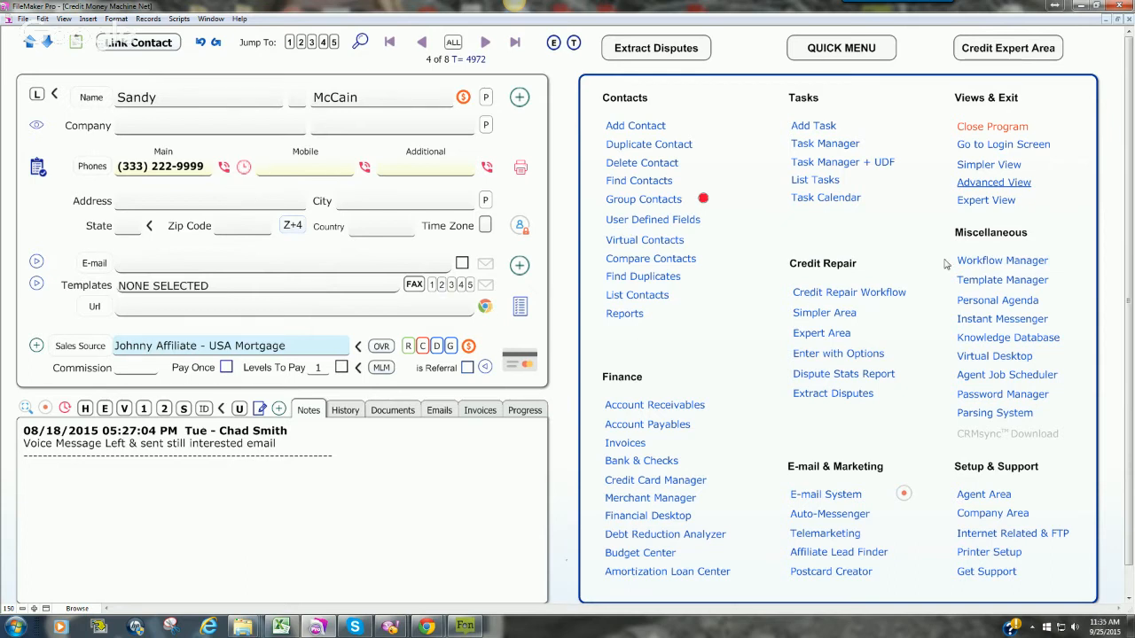
click(1008, 264)
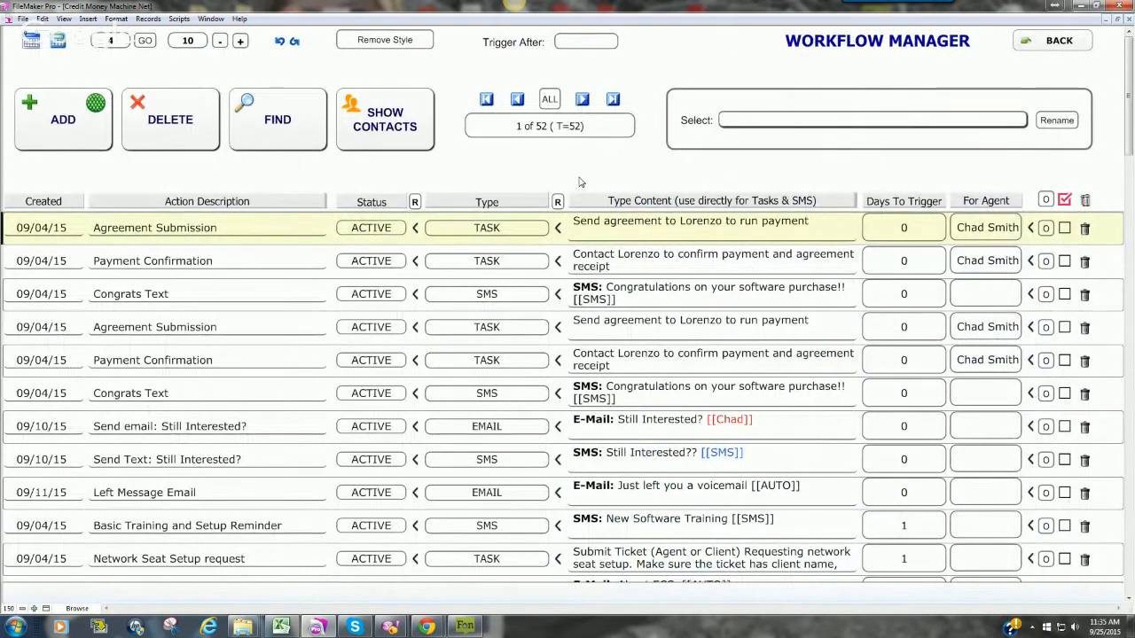
- Browse the Engaged - Chad and Chasing workflows, then load Engaged - Generic
click(955, 124)
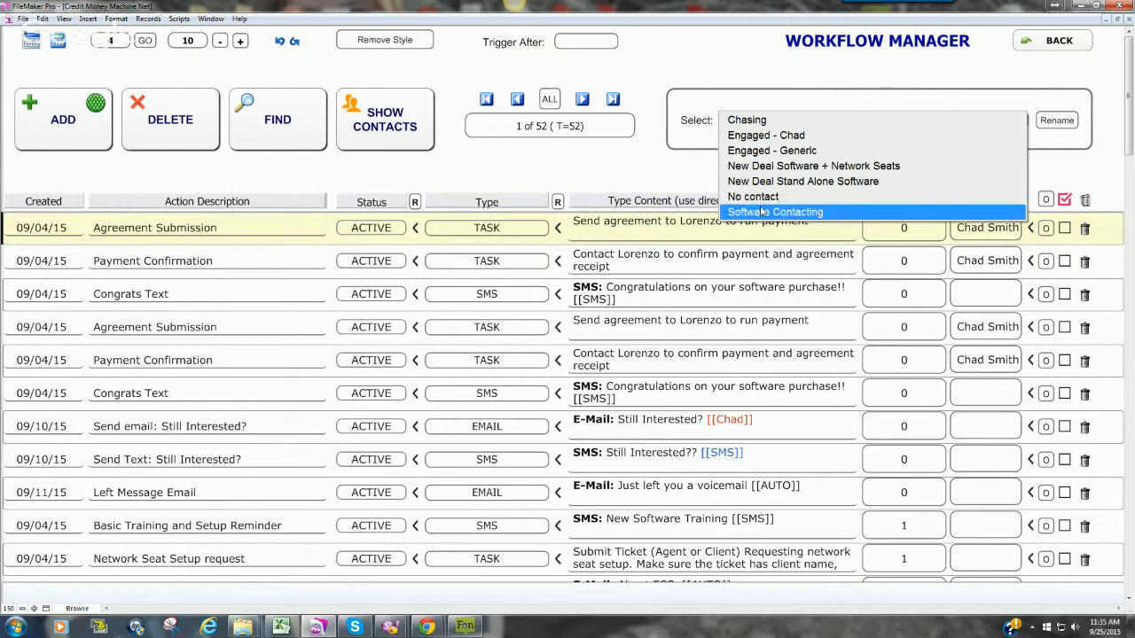
click(753, 136)
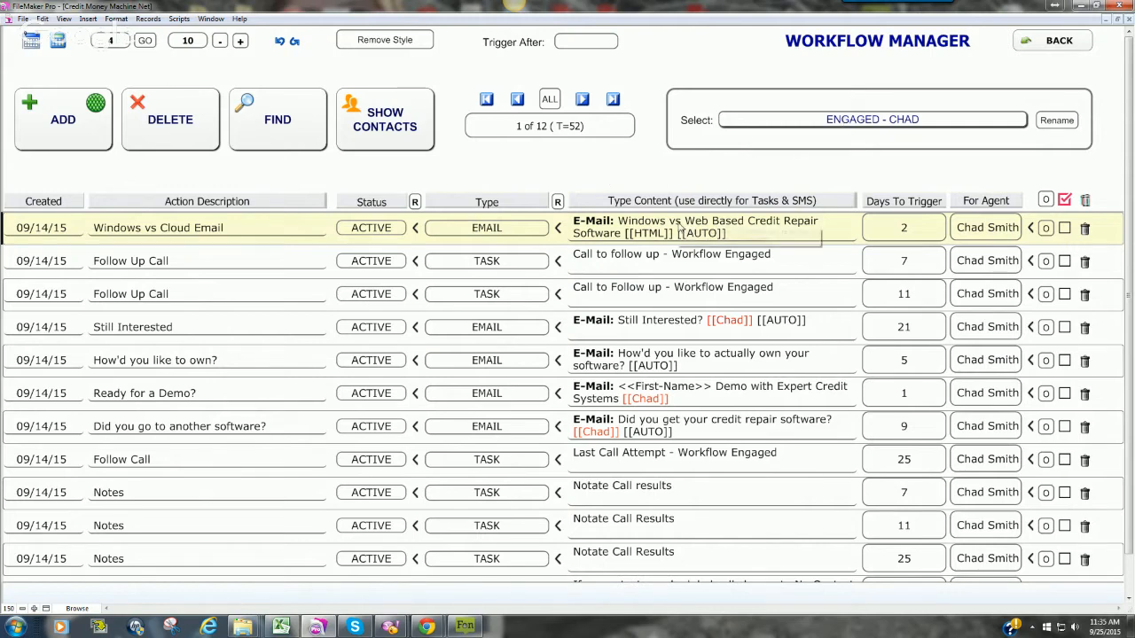
click(920, 124)
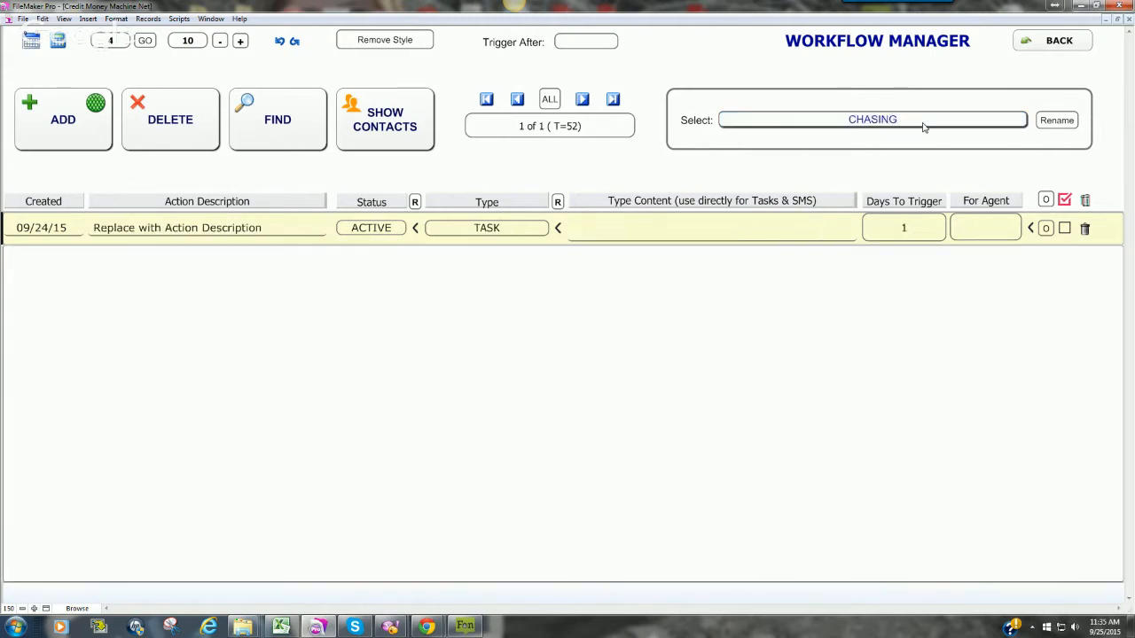
click(921, 123)
click(894, 123)
click(820, 150)
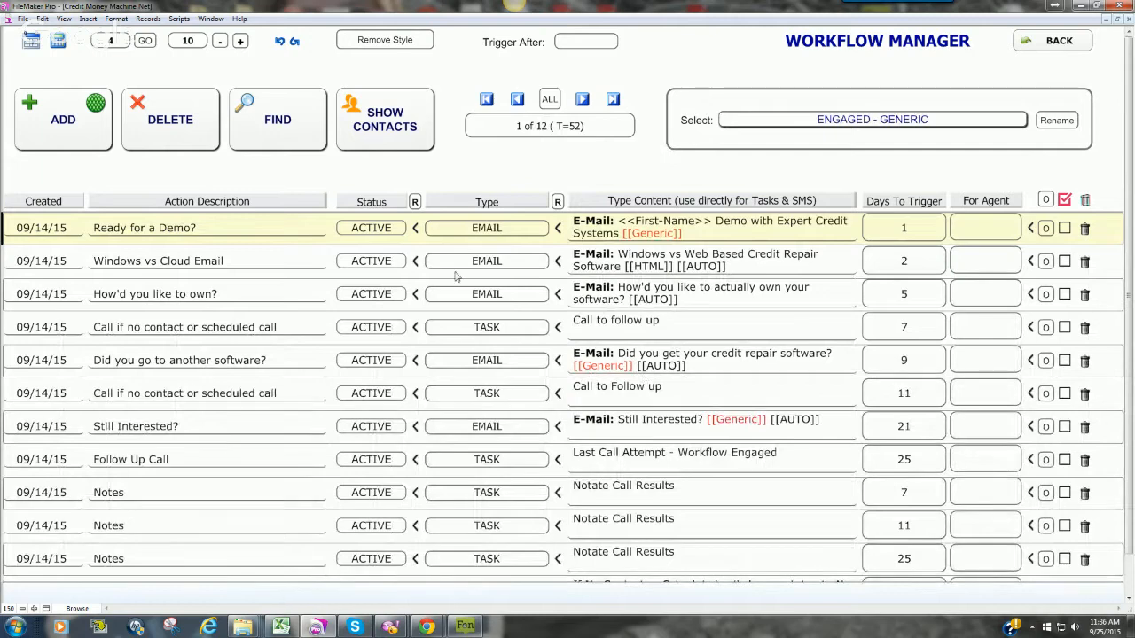
click(638, 232)
- Commit the Still Interested? step's content, then bring up the ADD prompt offering STEP or NEW
click(772, 427)
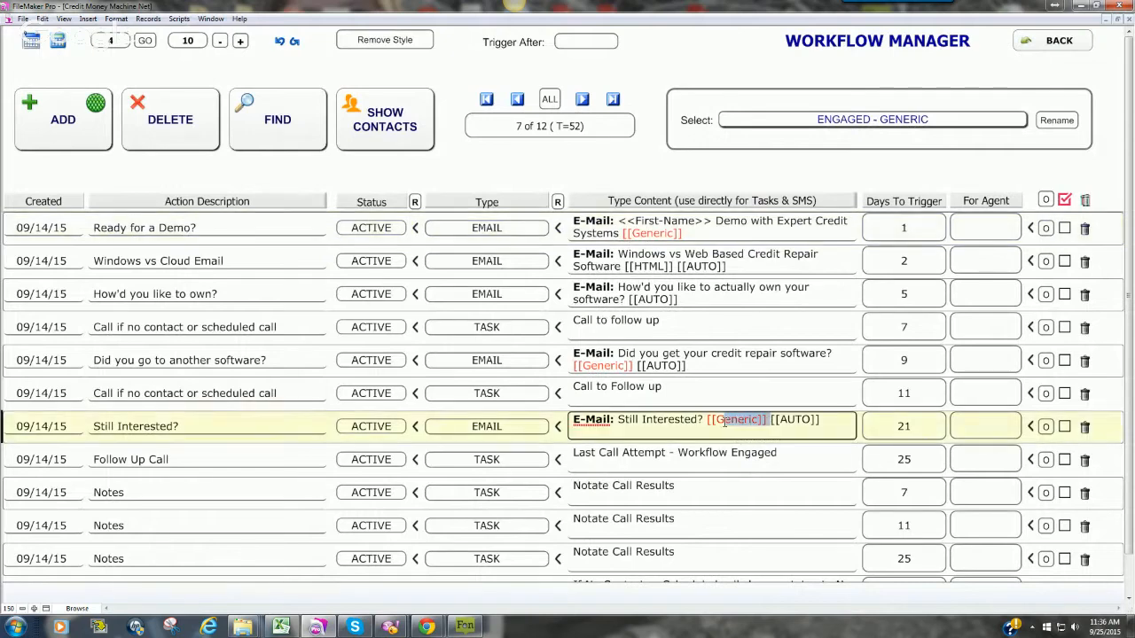
click(619, 173)
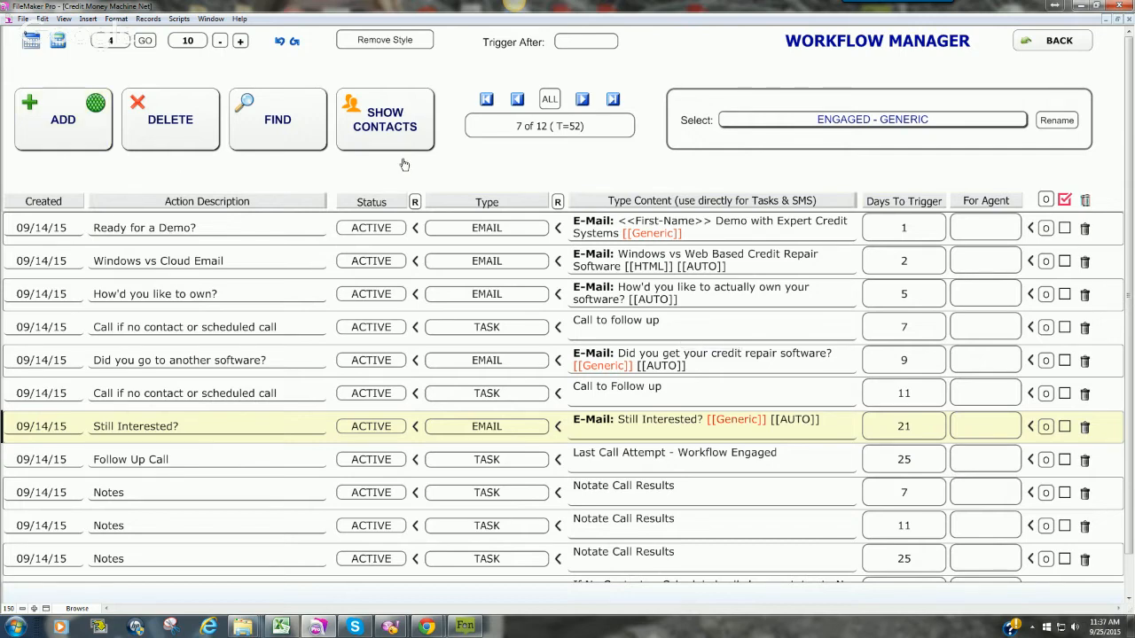
click(68, 134)
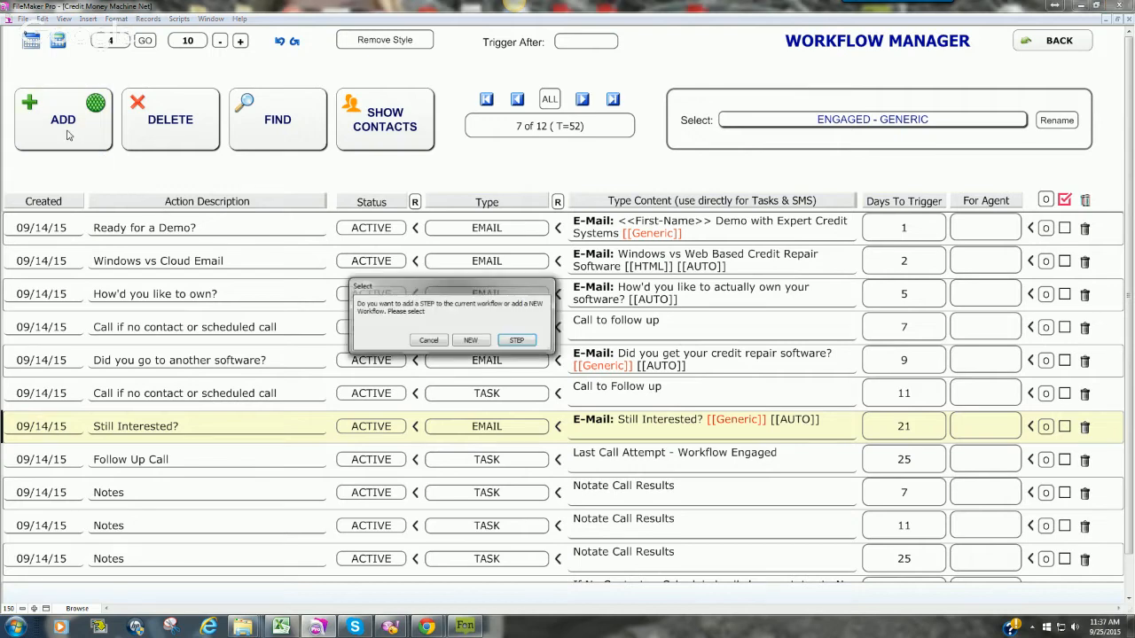
- Choose NEW and title the new workflow 'Advanced Training Test'
click(471, 341)
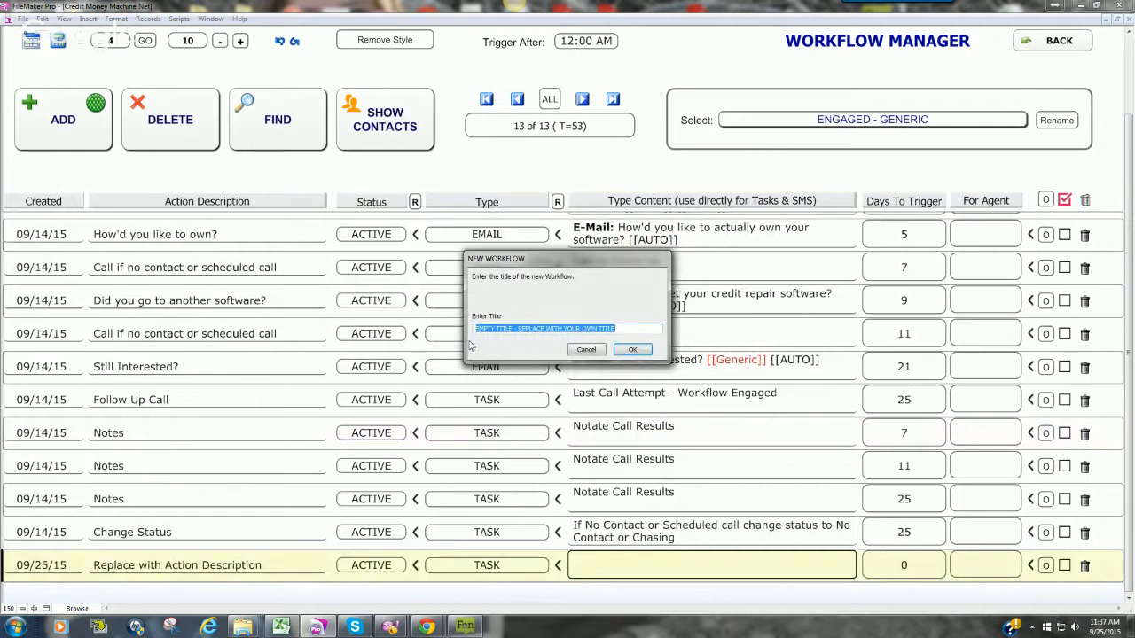
key(BackSpace)
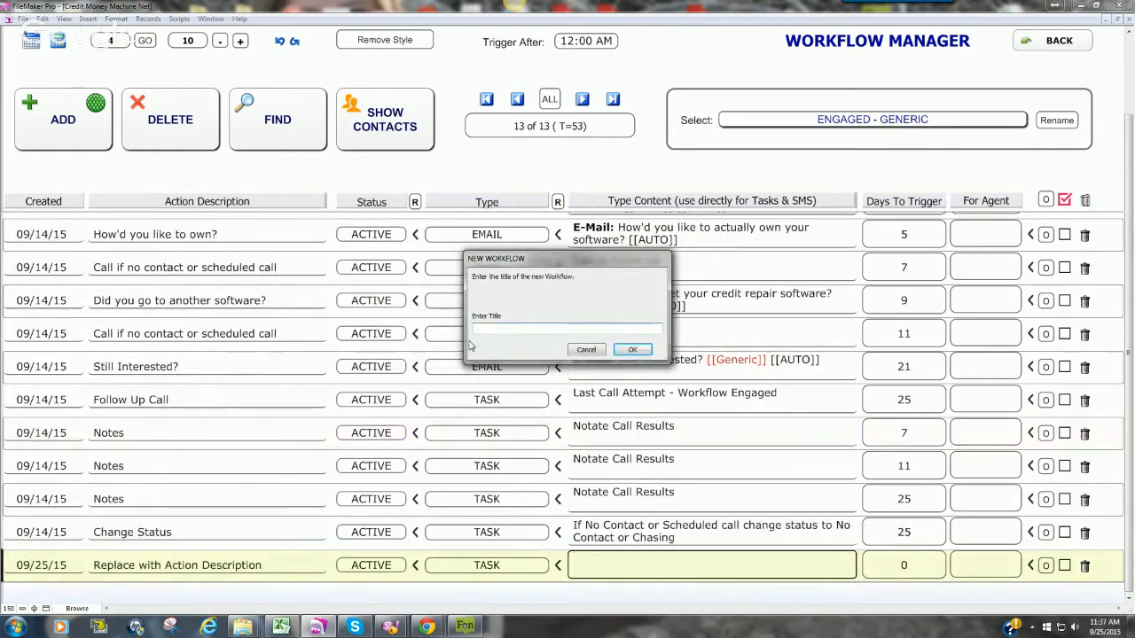
text(Advanced Training Test)
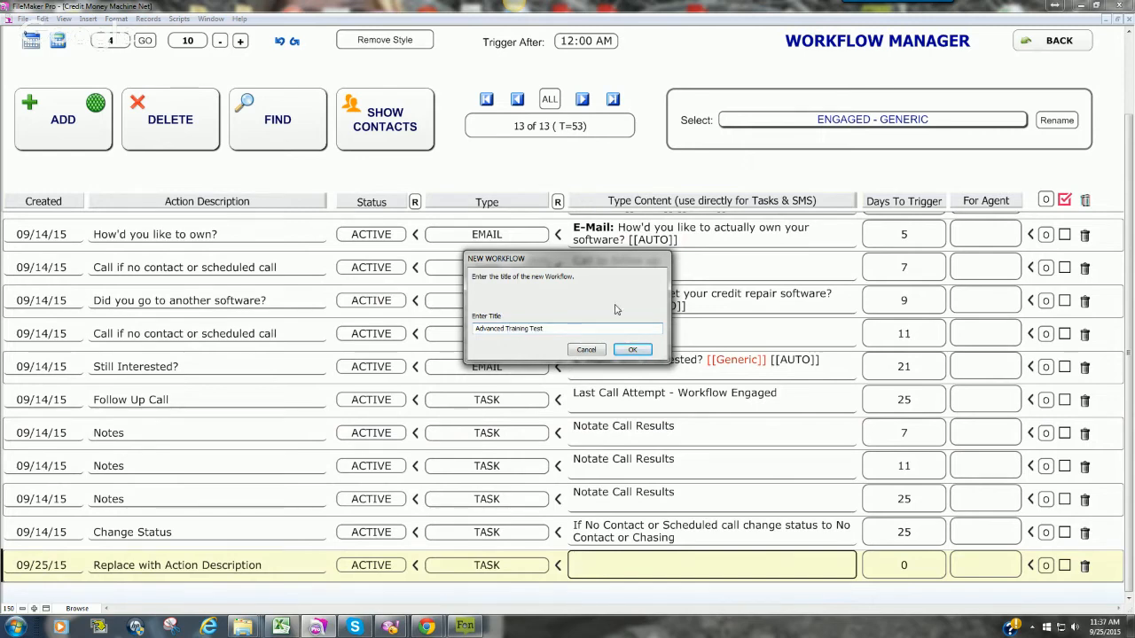
click(632, 351)
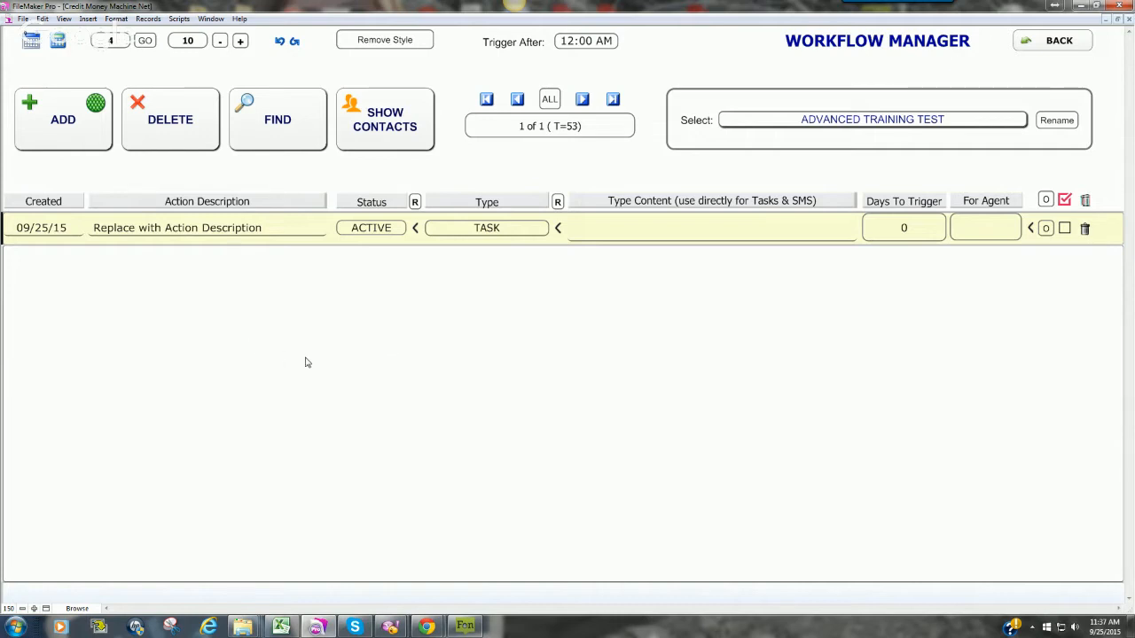
- Describe the first step as 'Add to Advanced Training Test Workflow' with type TASK
click(265, 233)
key(BackSpace)
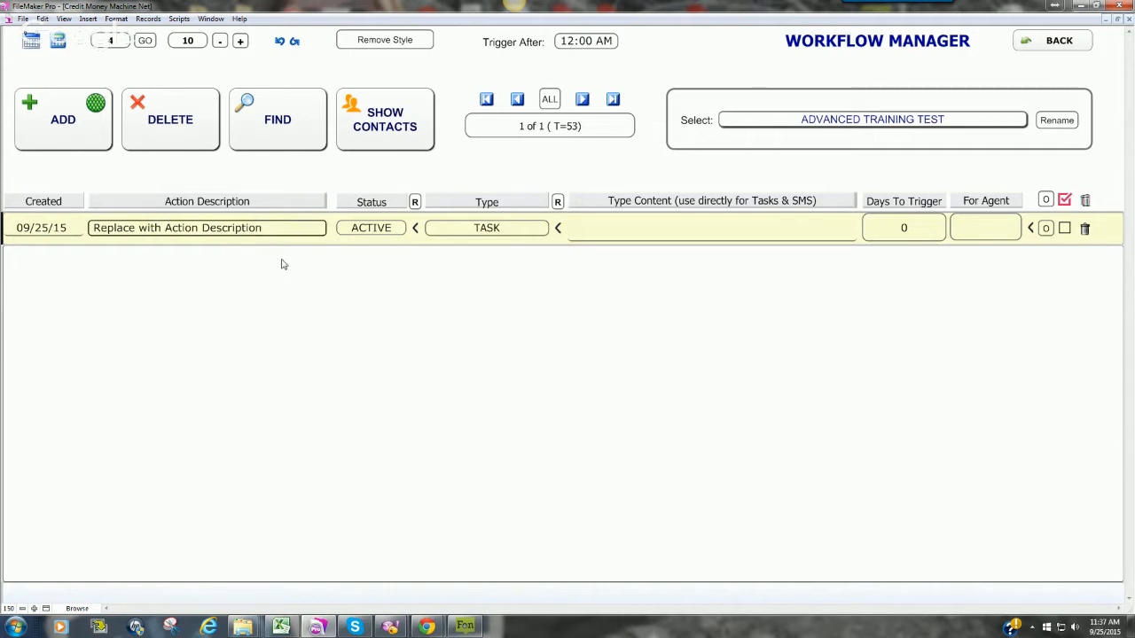
key(BackSpace)
key(BackSpace)
key(BackSpace)
key(BackSpace)
key(BackSpace)
key(BackSpace)
key(BackSpace)
key(BackSpace)
key(BackSpace)
key(BackSpace)
key(BackSpace)
key(BackSpace)
key(BackSpace)
key(BackSpace)
key(BackSpace)
key(BackSpace)
key(BackSpace)
key(BackSpace)
key(BackSpace)
key(BackSpace)
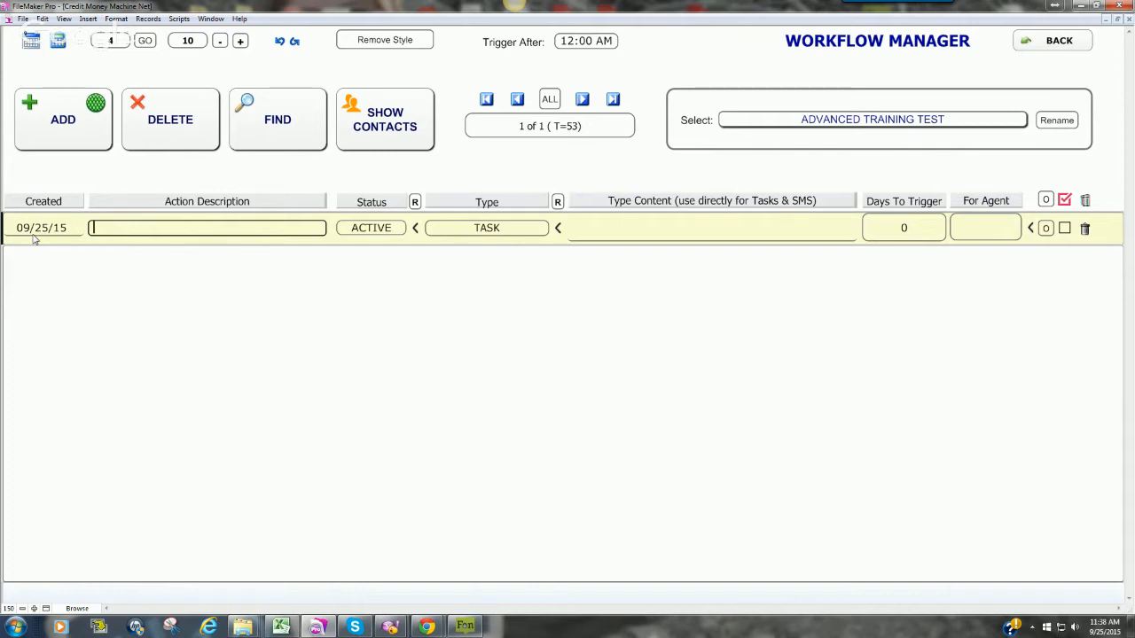
text(Add to Advanc)
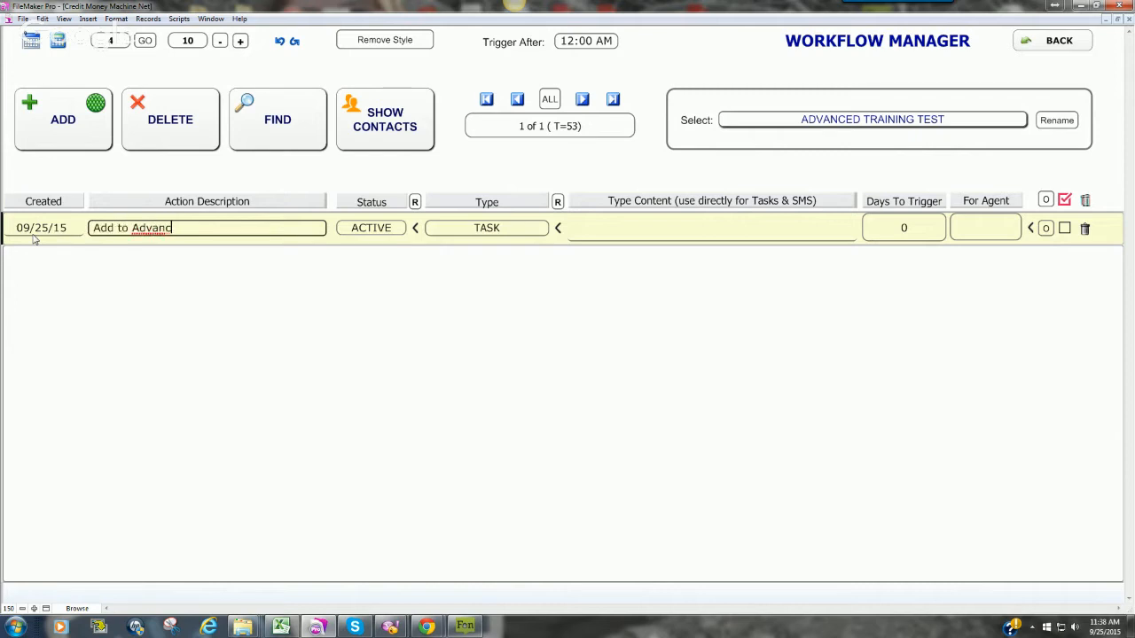
text(ed Trainin)
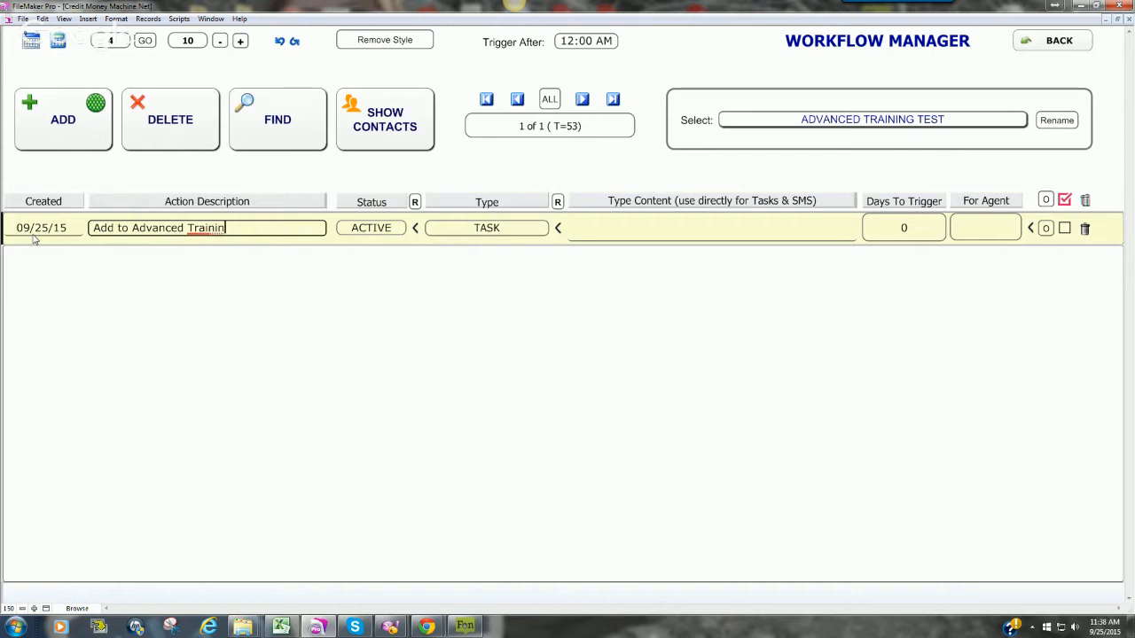
text(g Test Workflow)
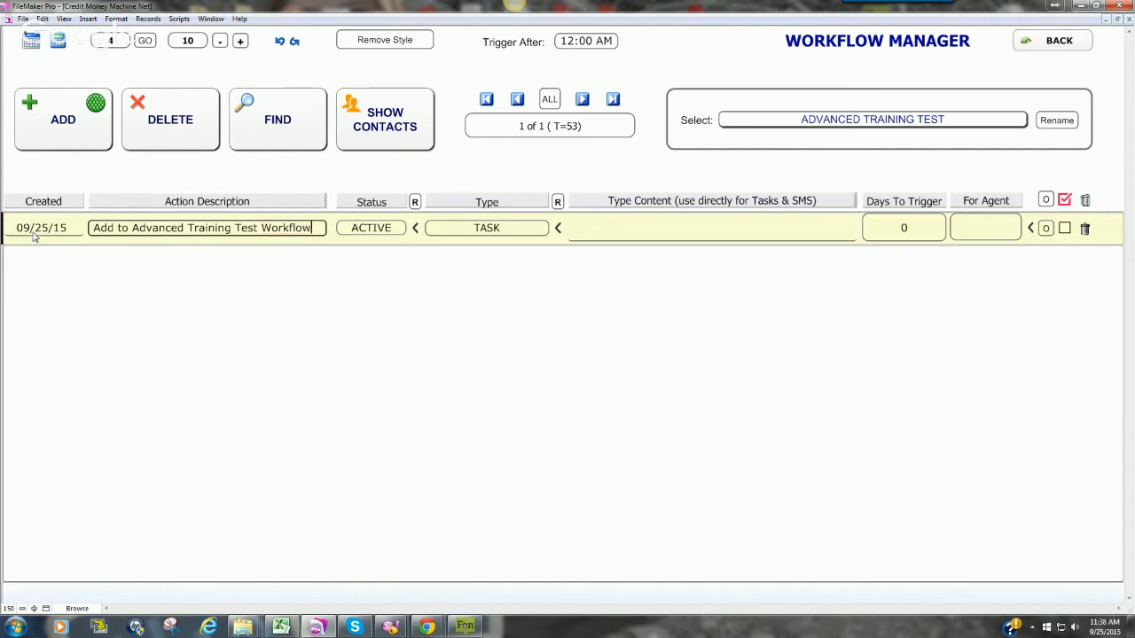
click(490, 228)
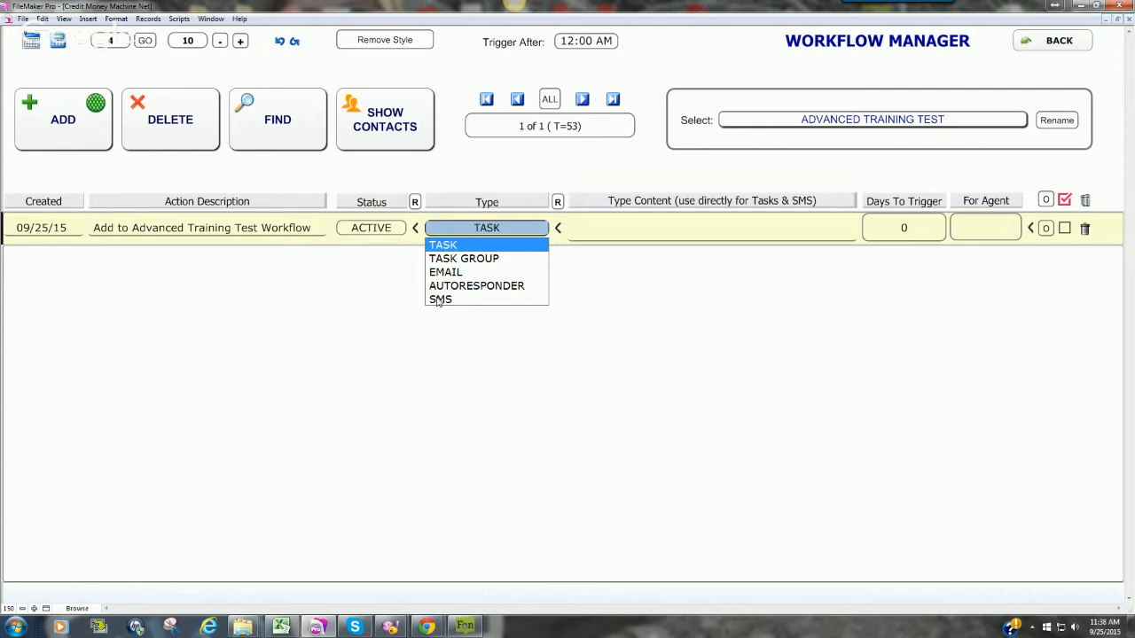
click(442, 247)
click(599, 231)
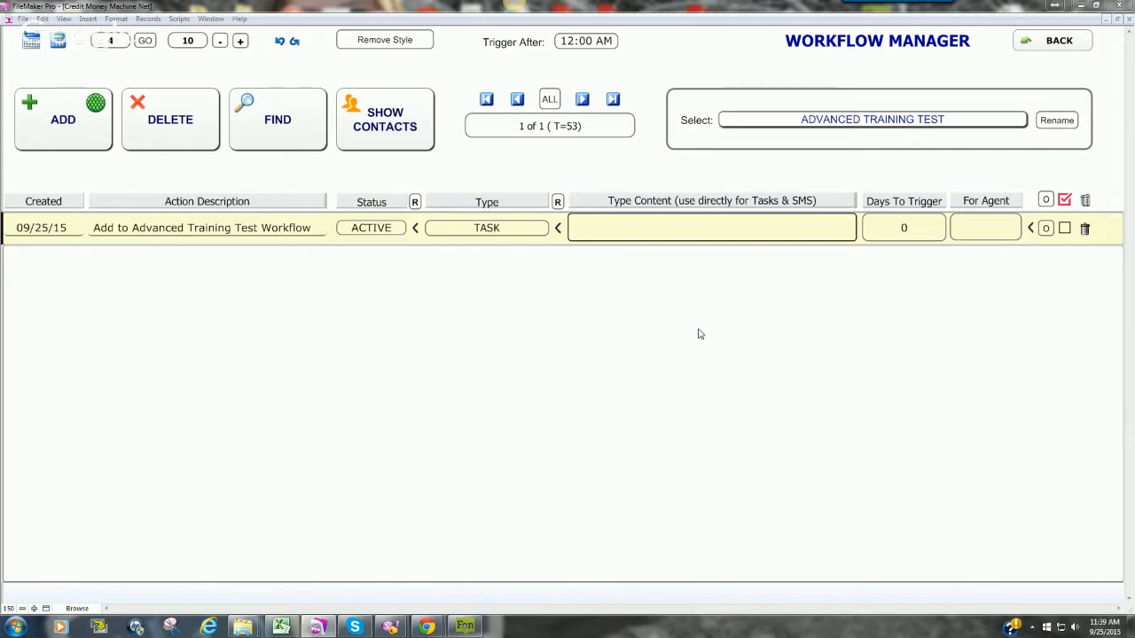
- Enter 'High Priority add to workflow : Advanced Training Test' as the task's content
click(585, 229)
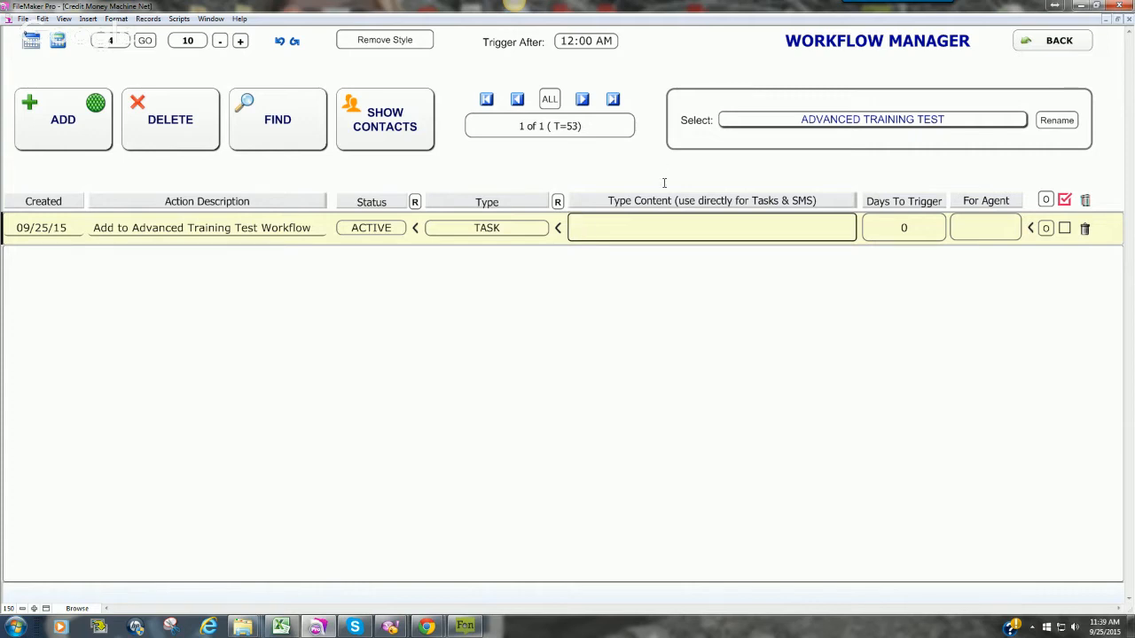
text(Please make sure)
key(BackSpace)
key(BackSpace)
key(BackSpace)
key(BackSpace)
key(BackSpace)
key(BackSpace)
key(BackSpace)
key(BackSpace)
key(BackSpace)
key(BackSpace)
key(BackSpace)
key(BackSpace)
key(BackSpace)
key(BackSpace)
key(BackSpace)
key(BackSpace)
key(BackSpace)
text(High Priority add to workflow )
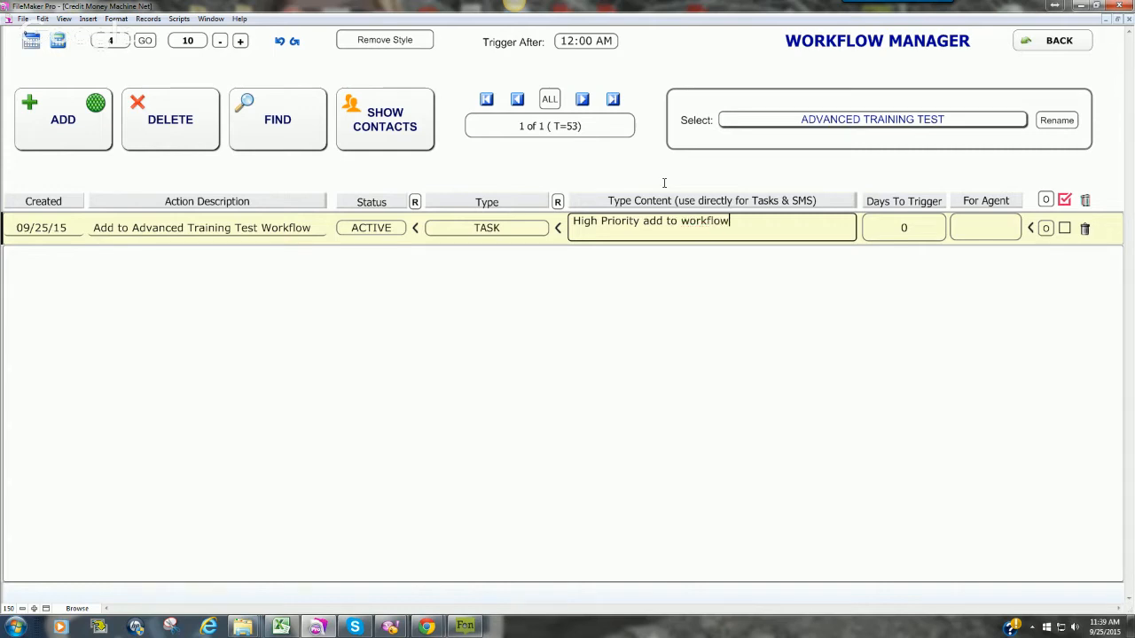
text(: Advanced Traininig Test)
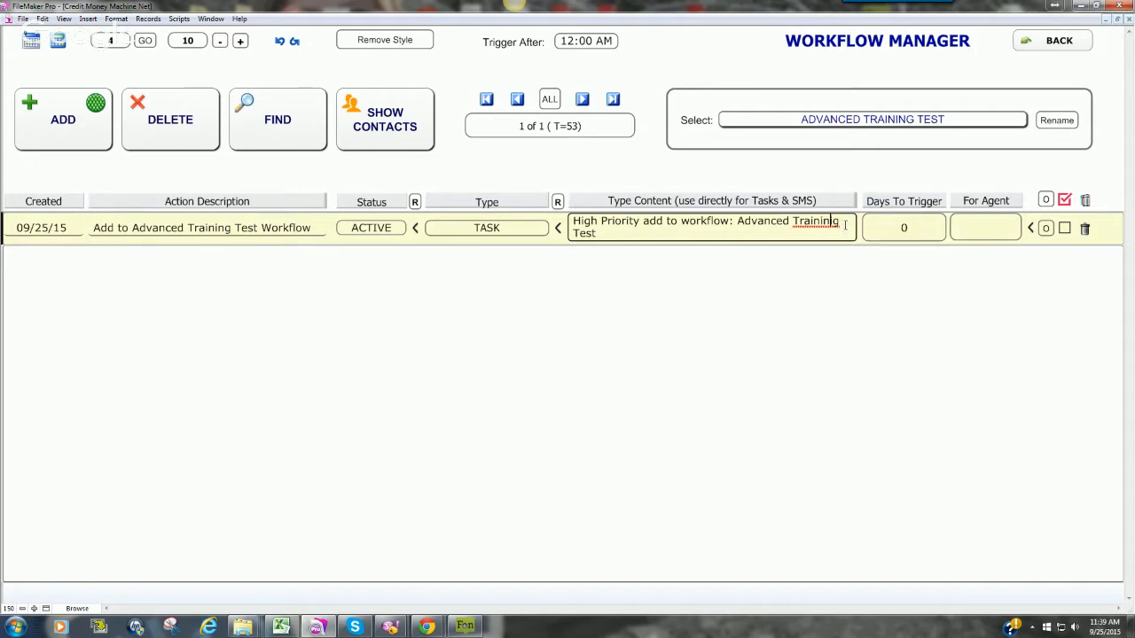
key(Left)
key(BackSpace)
click(773, 266)
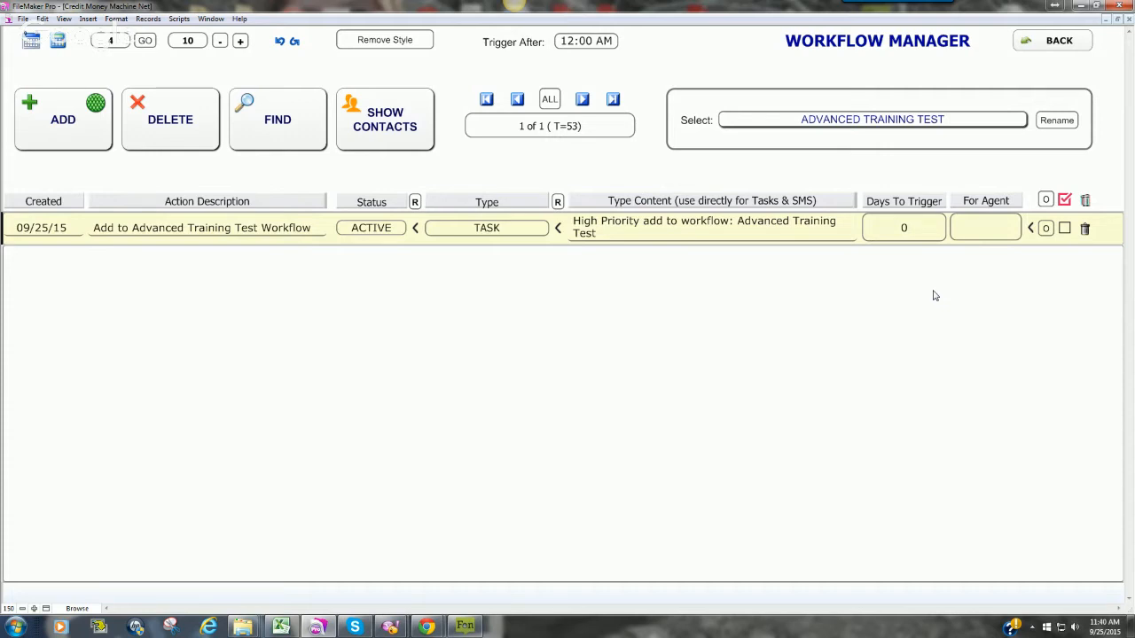
- Check the For Agent list and leave the step with no agent assigned
click(984, 229)
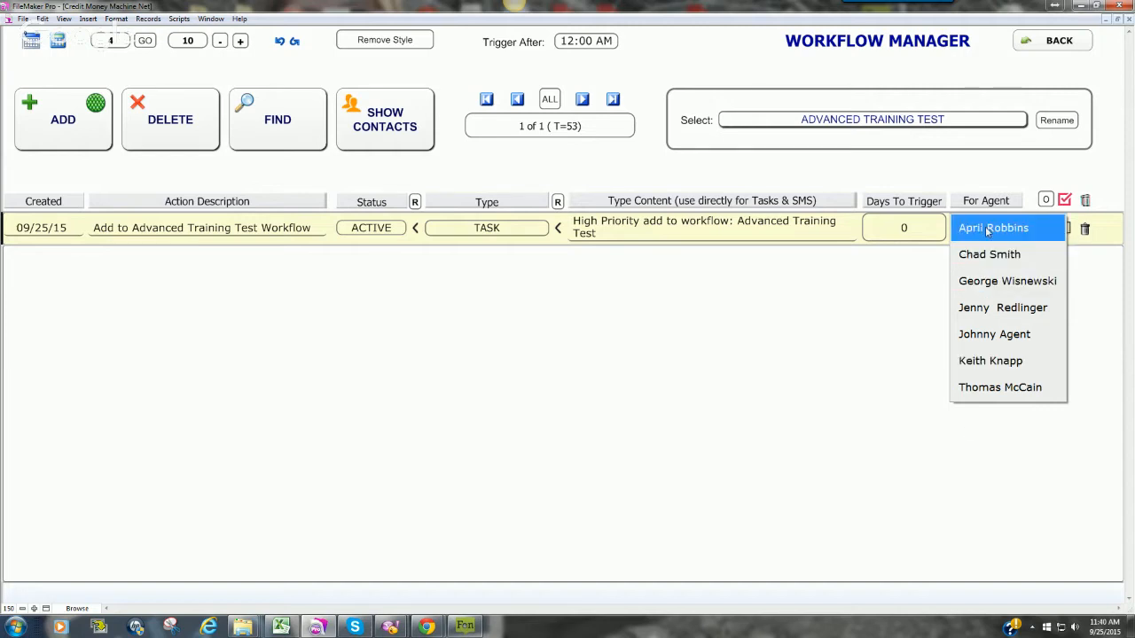
click(874, 276)
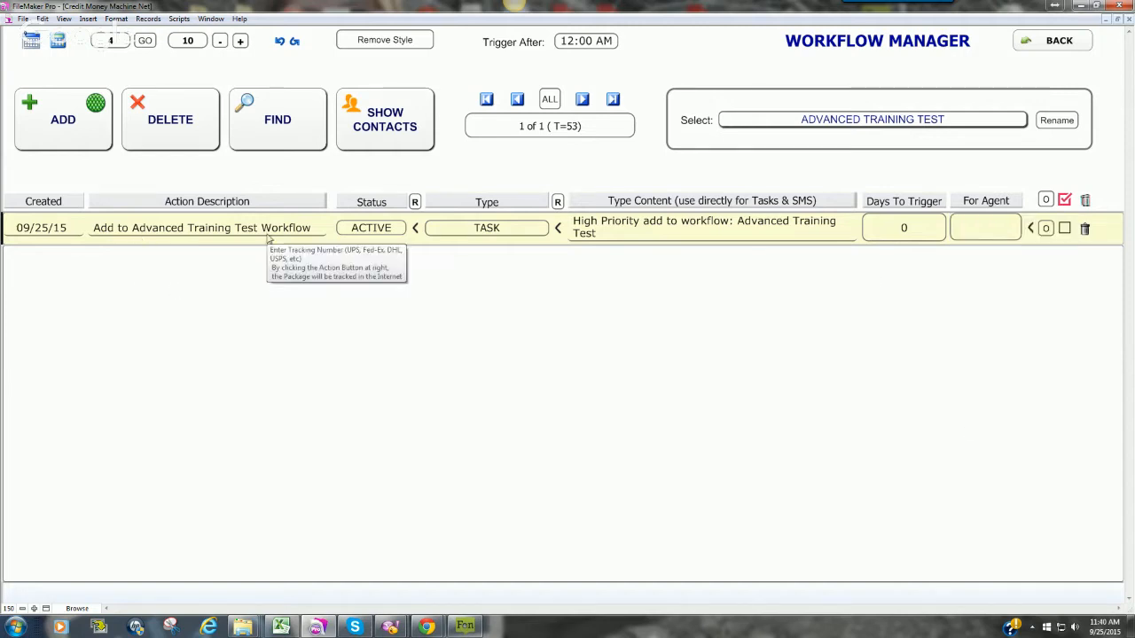
click(982, 236)
click(816, 293)
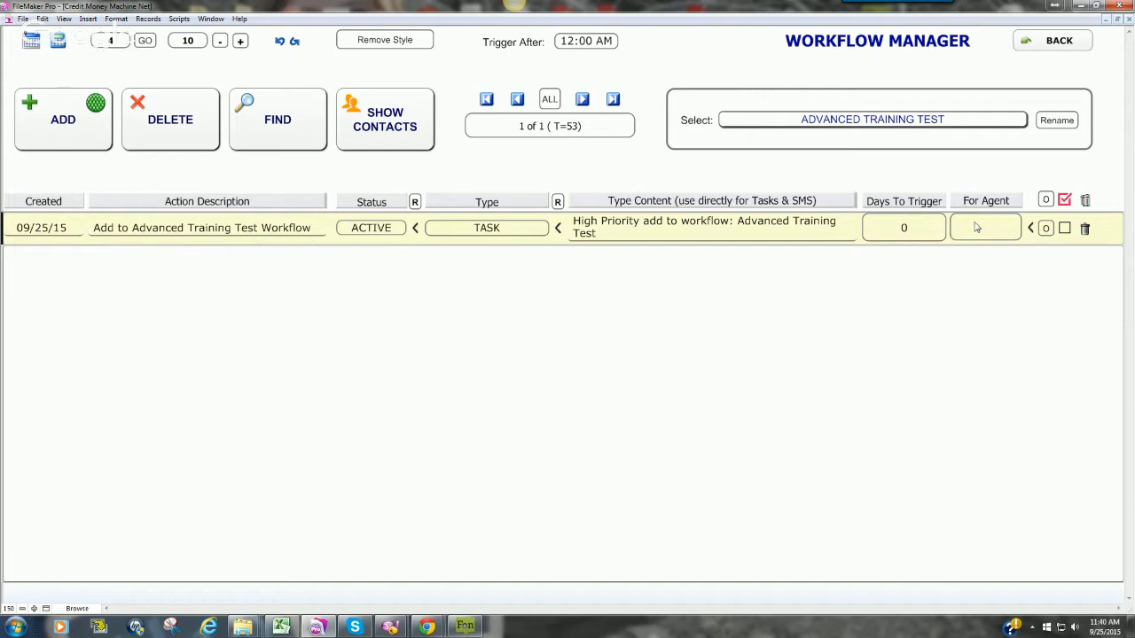
- Add a second step to the workflow and make it an EMAIL step
click(75, 143)
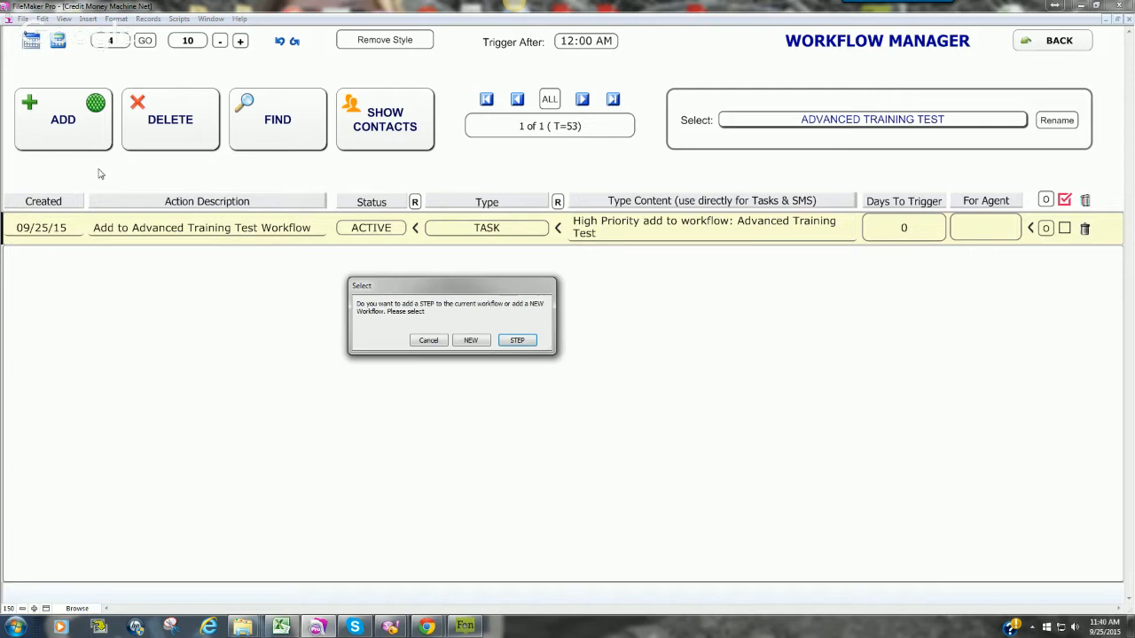
click(515, 340)
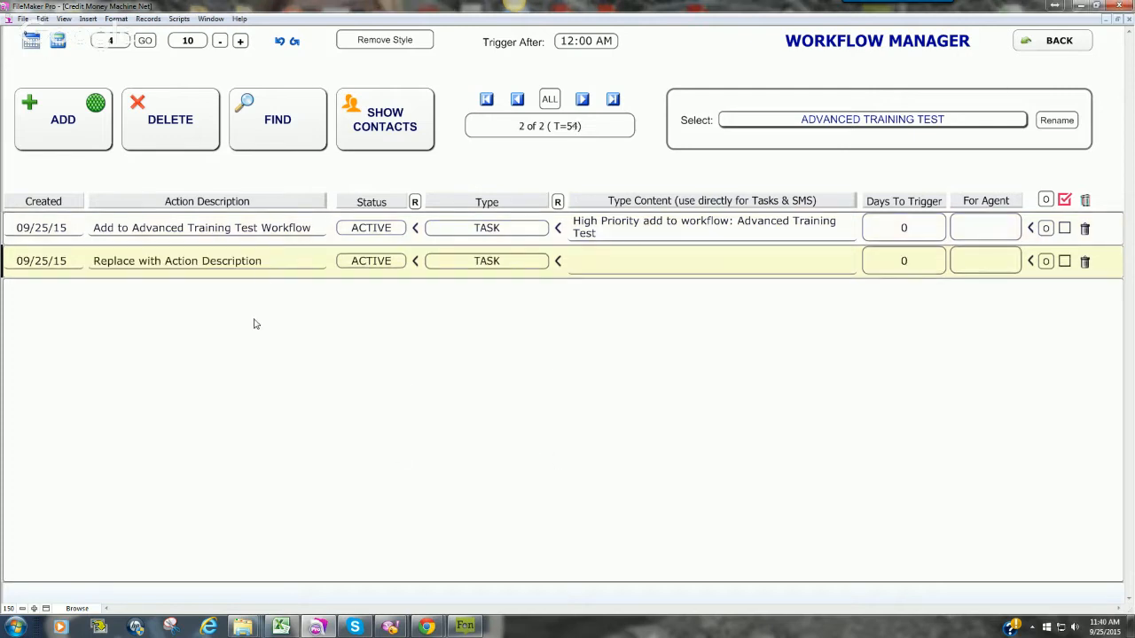
click(481, 264)
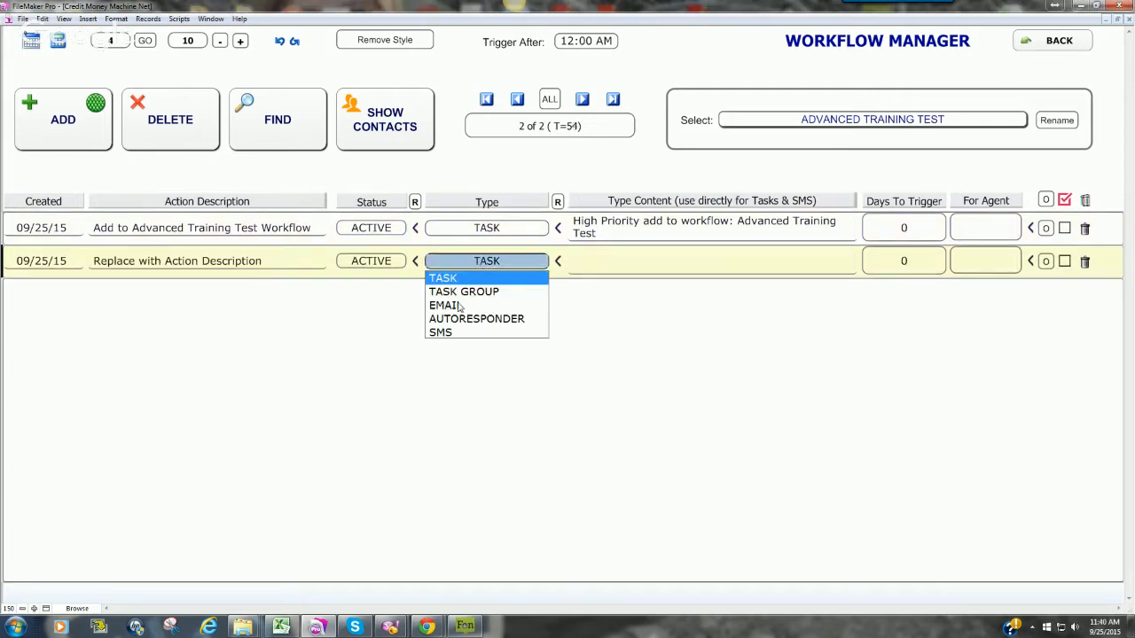
click(460, 307)
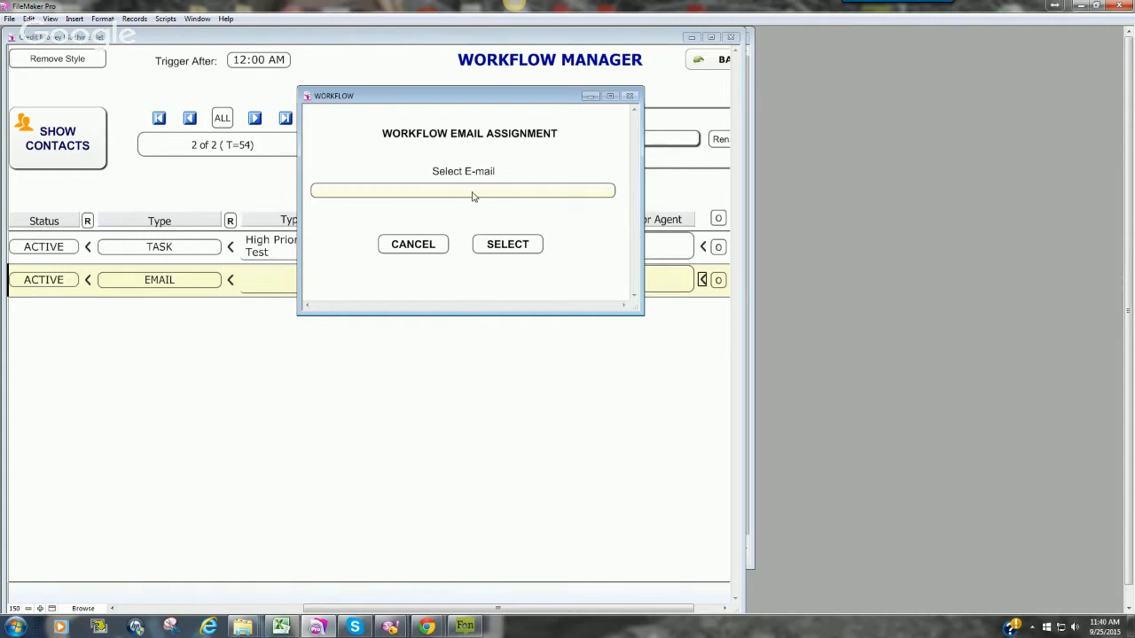
click(428, 253)
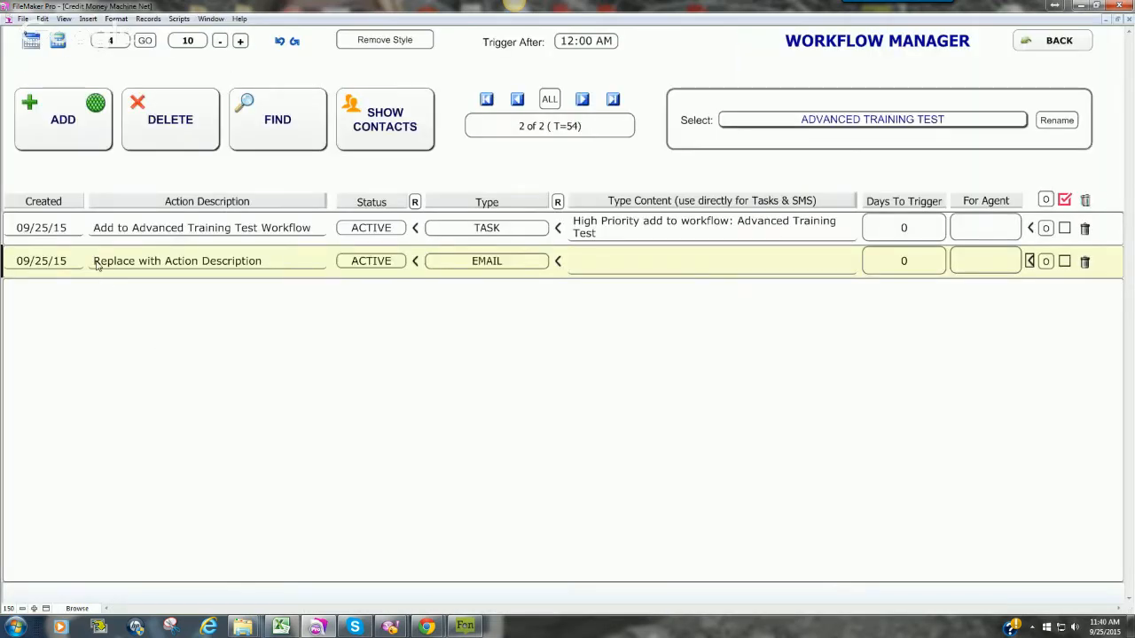
click(457, 262)
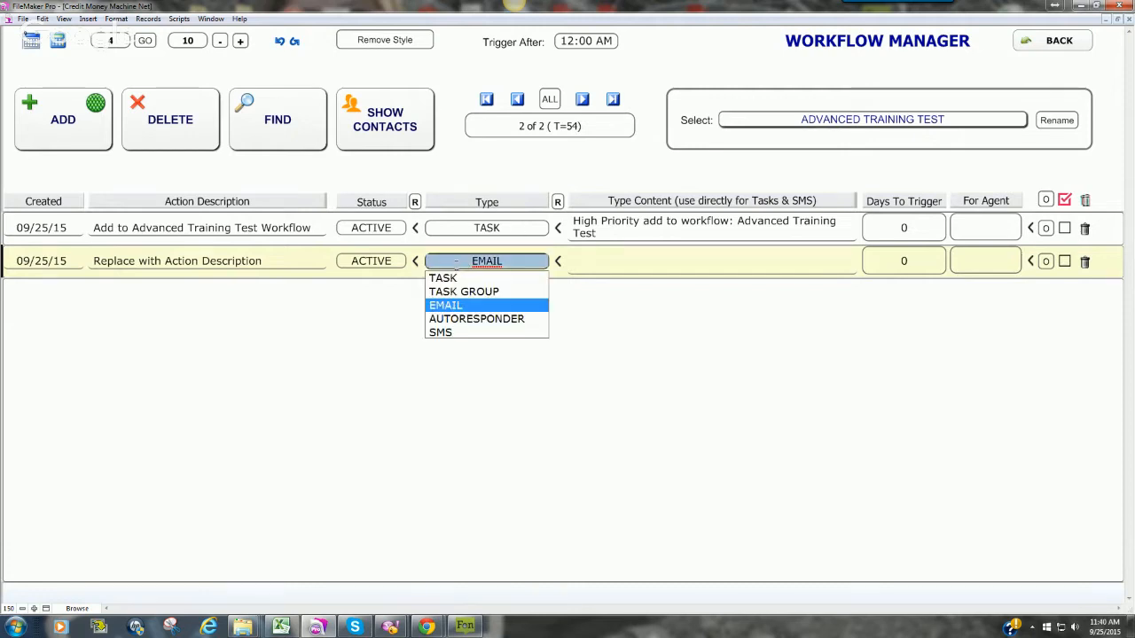
click(444, 307)
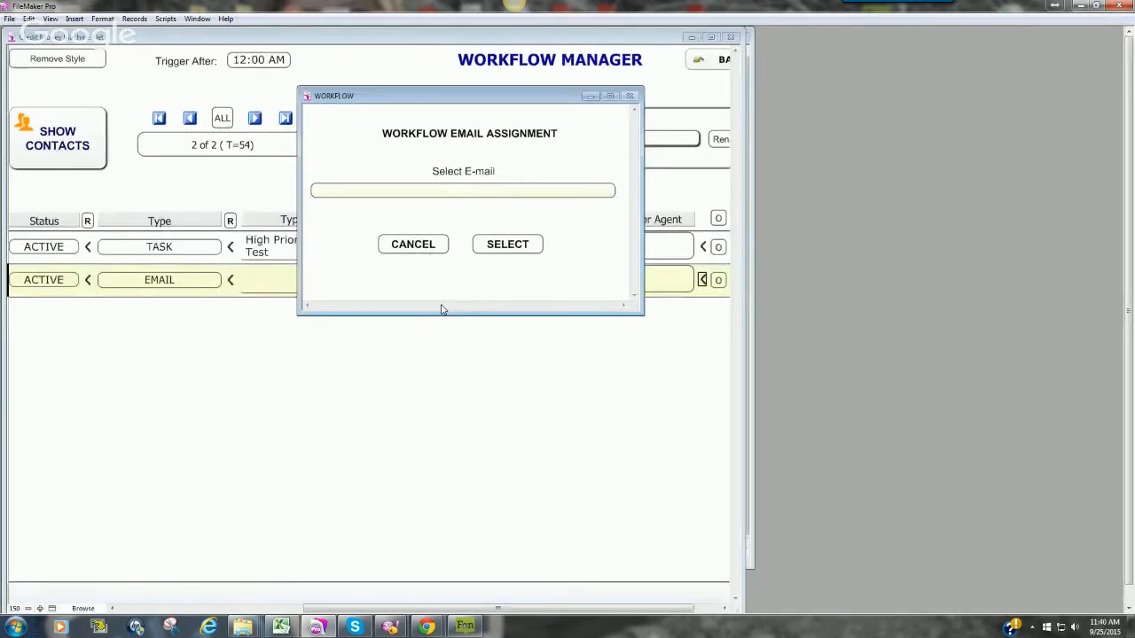
- Assign the About ECS [[AUTO]] email template to the new step
click(450, 189)
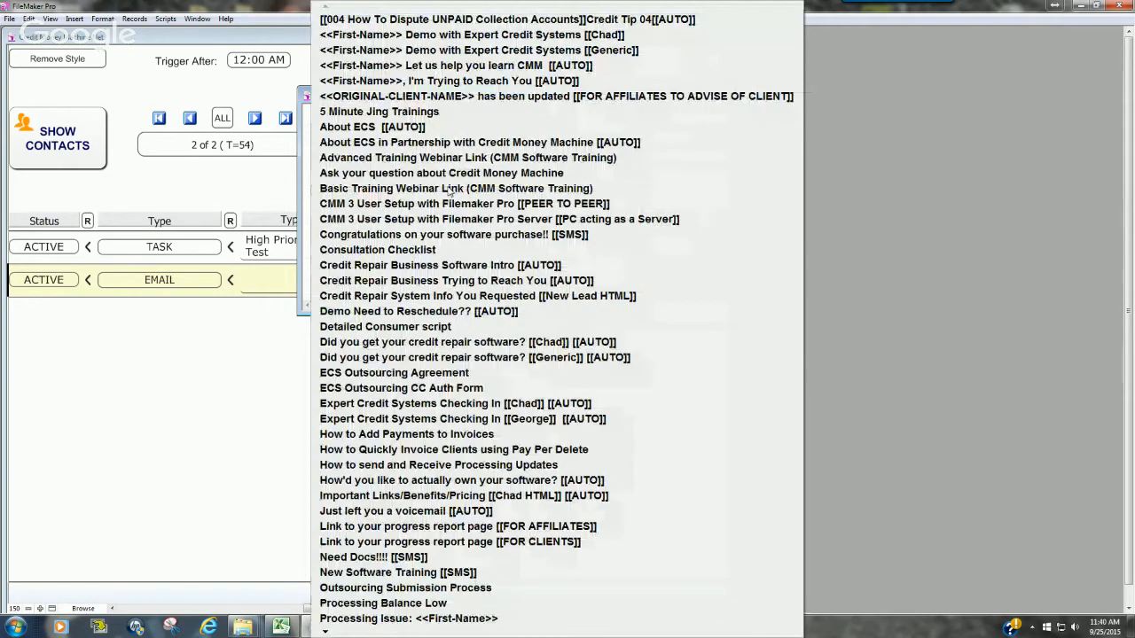
click(383, 126)
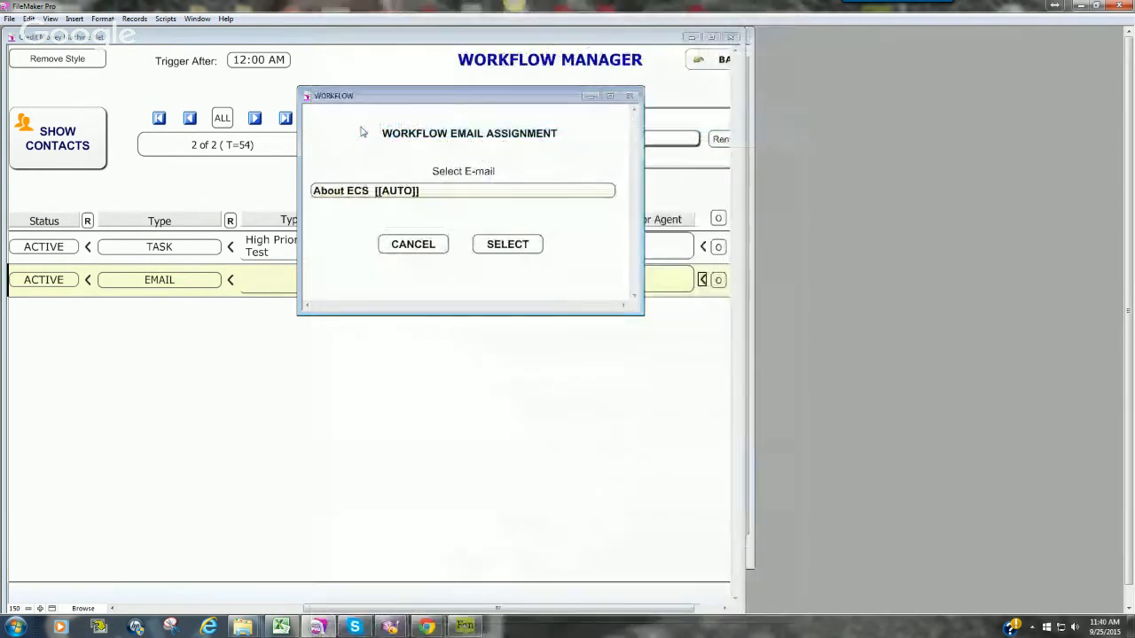
click(509, 245)
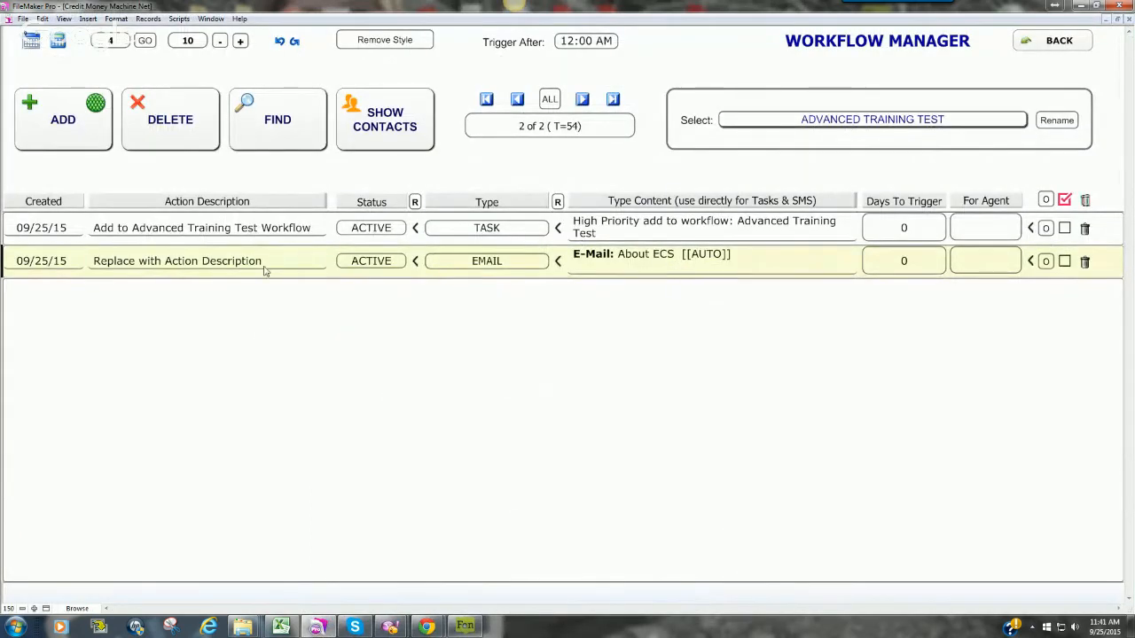
- Replace the email step's placeholder description with 'About US Email'
drag(264, 272, 92, 263)
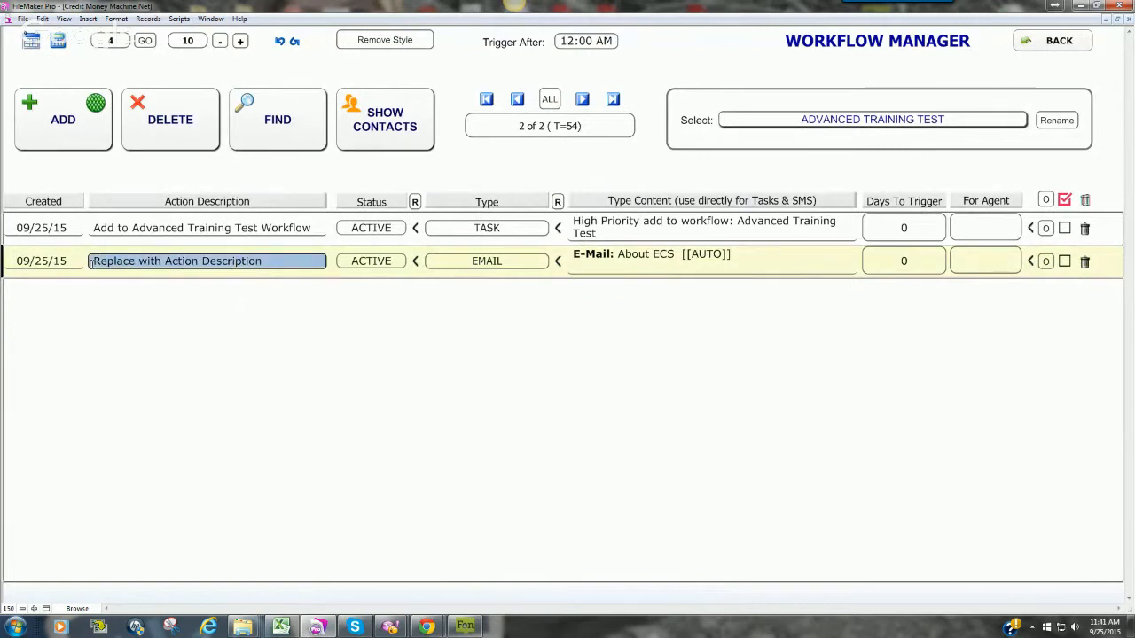
key(BackSpace)
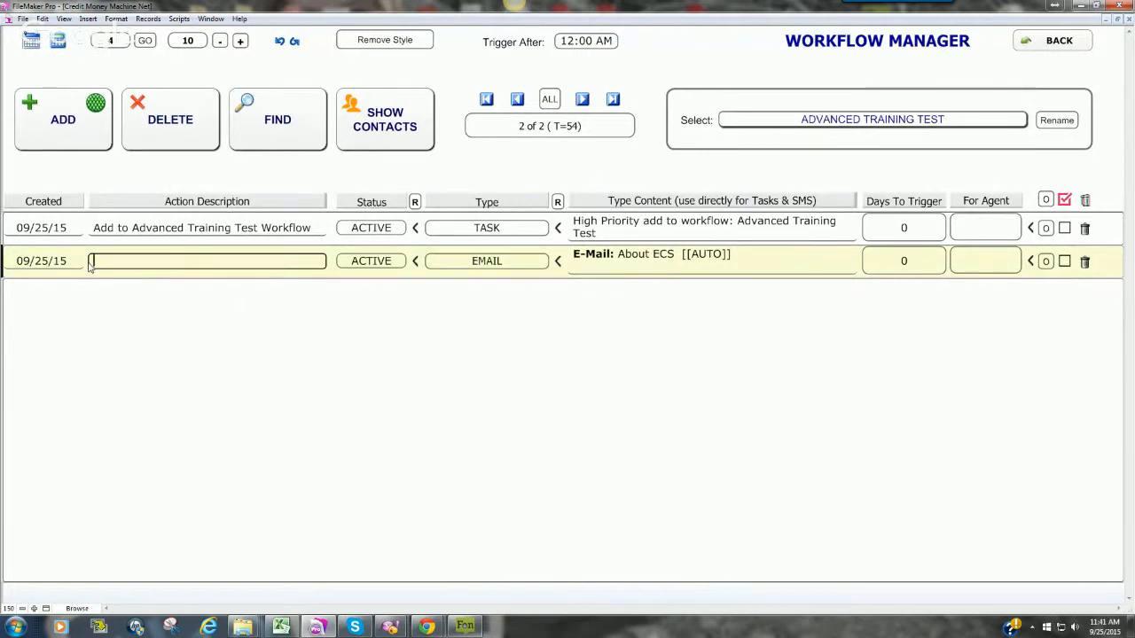
text(About)
text( I)
key(BackSpace)
key(BackSpace)
text(US eMAIL)
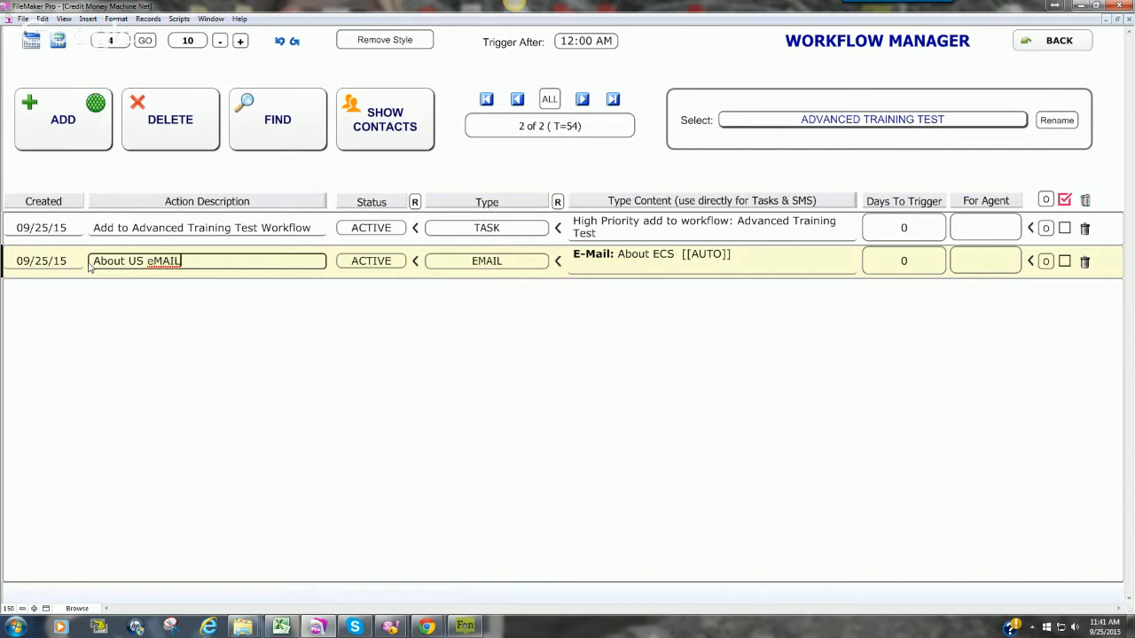
key(BackSpace)
key(BackSpace)
key(BackSpace)
key(BackSpace)
key(BackSpace)
key(BackSpace)
text(Email)
click(484, 302)
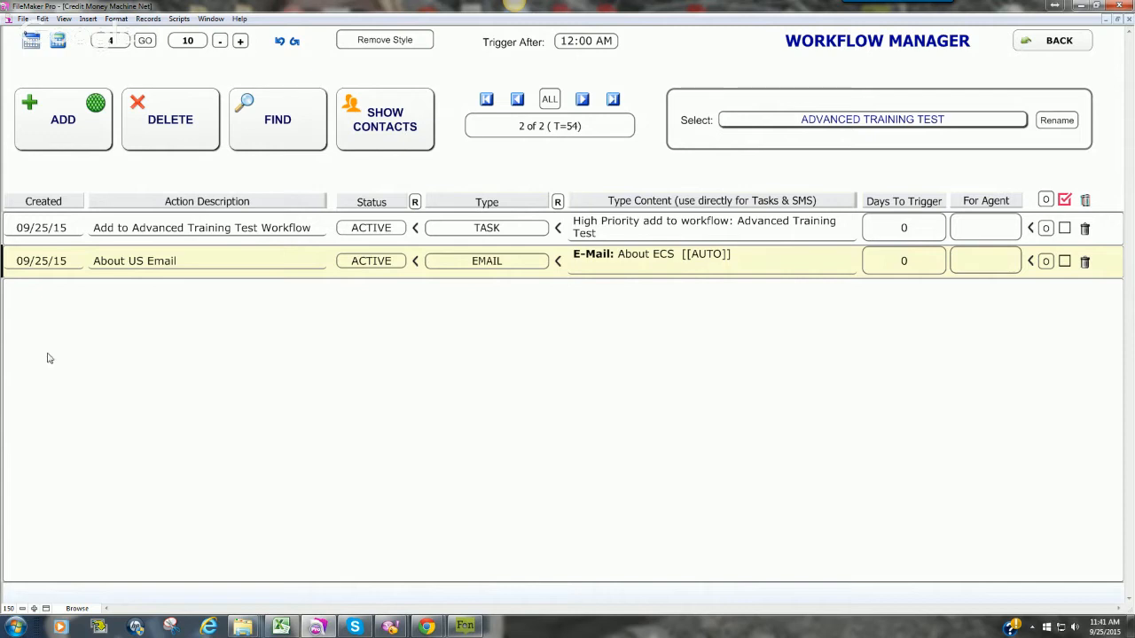
click(61, 119)
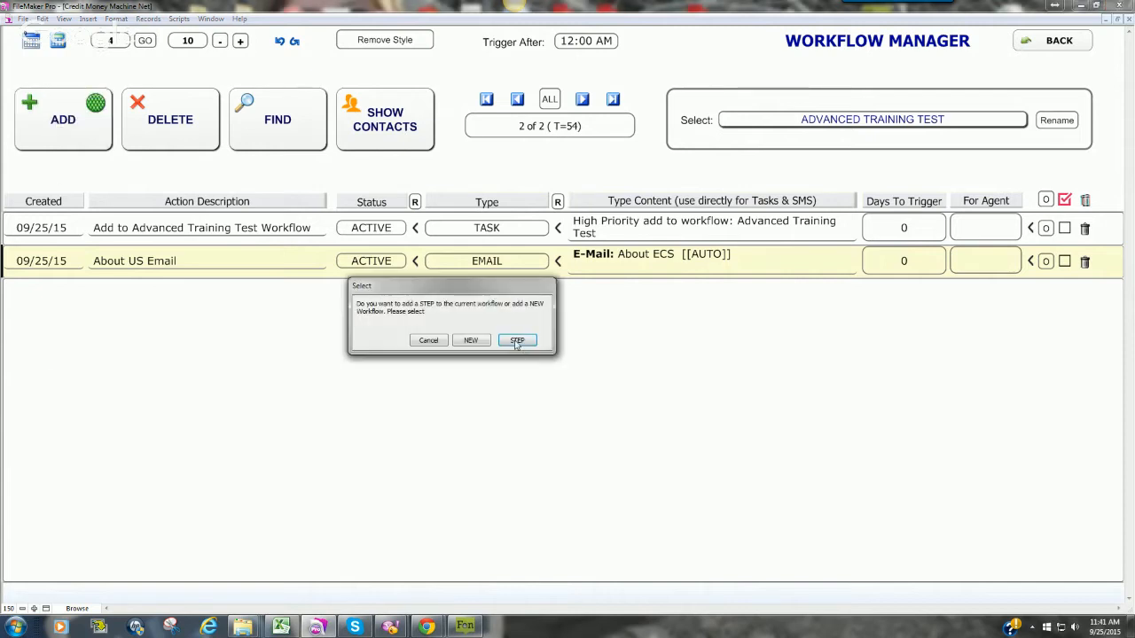
- Add a third step described 'Reach to the Affiliate that Sent Lead' and assign it an agent
click(517, 341)
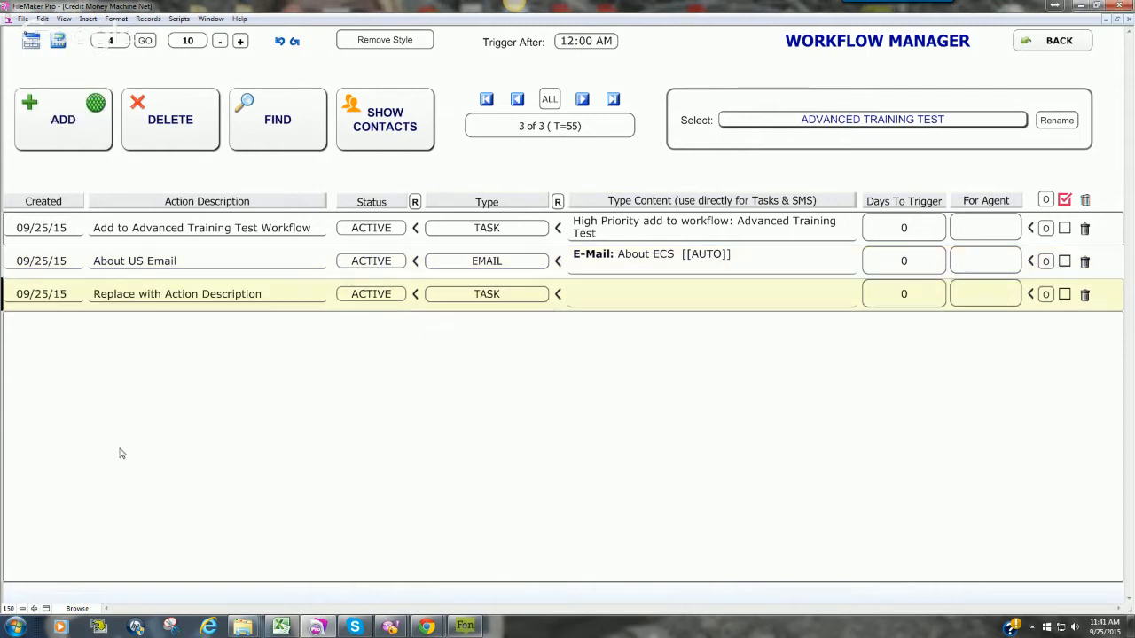
click(265, 296)
key(BackSpace)
key(BackSpace)
key(BackSpace)
key(BackSpace)
key(BackSpace)
key(BackSpace)
key(BackSpace)
key(BackSpace)
key(BackSpace)
key(BackSpace)
key(BackSpace)
key(BackSpace)
key(BackSpace)
key(BackSpace)
key(BackSpace)
key(BackSpace)
key(BackSpace)
key(BackSpace)
key(BackSpace)
key(BackSpace)
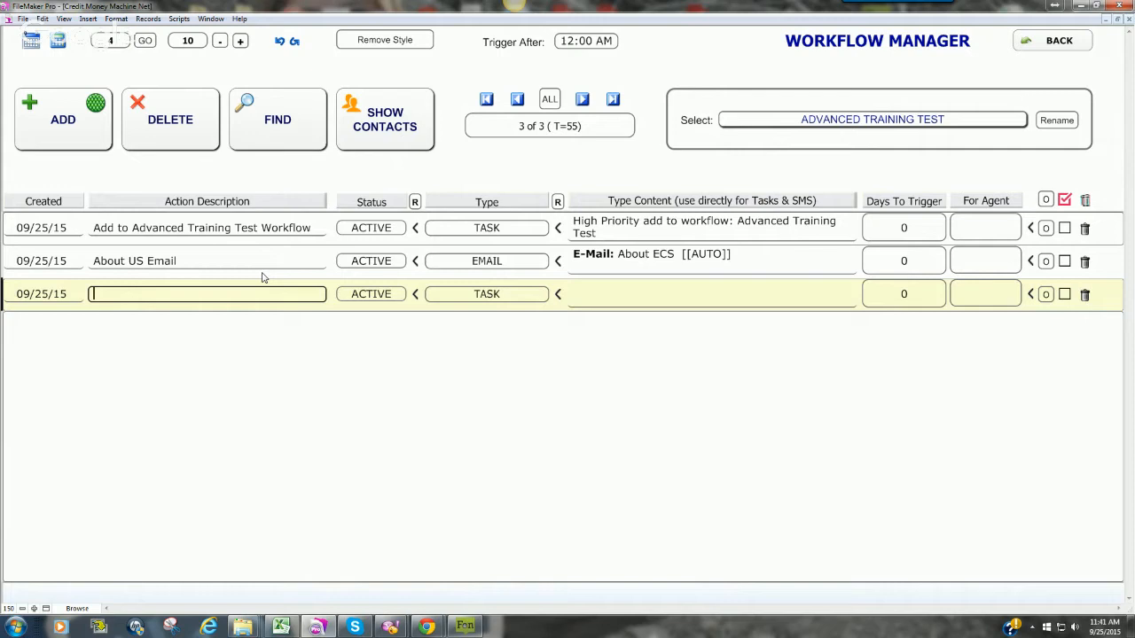
text(Reach to the Aff)
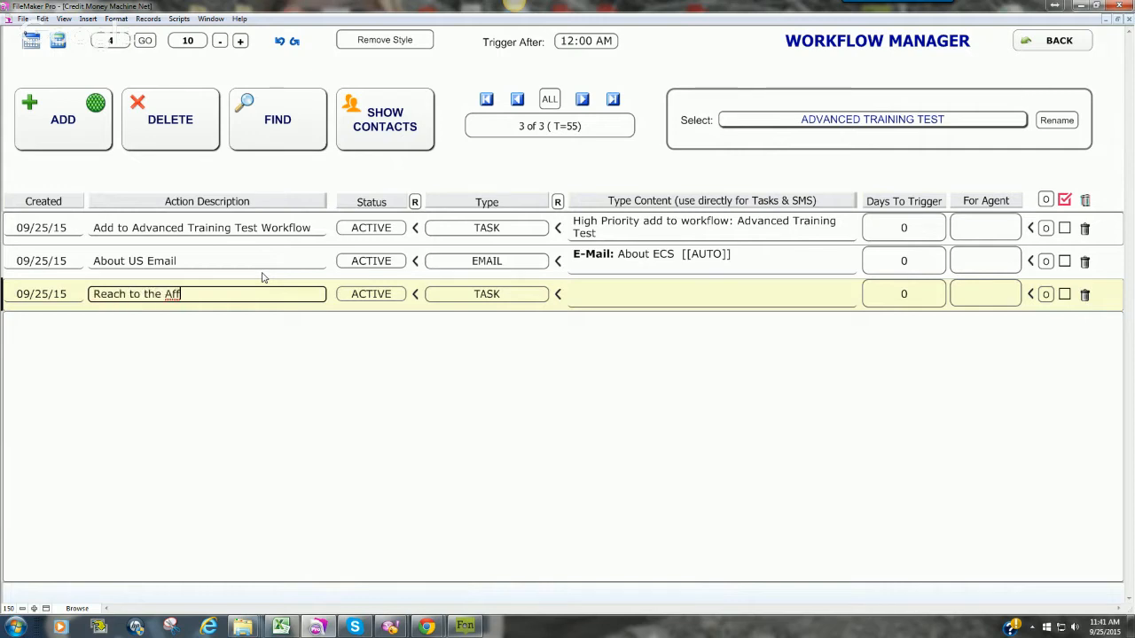
text(iliate that Sent )
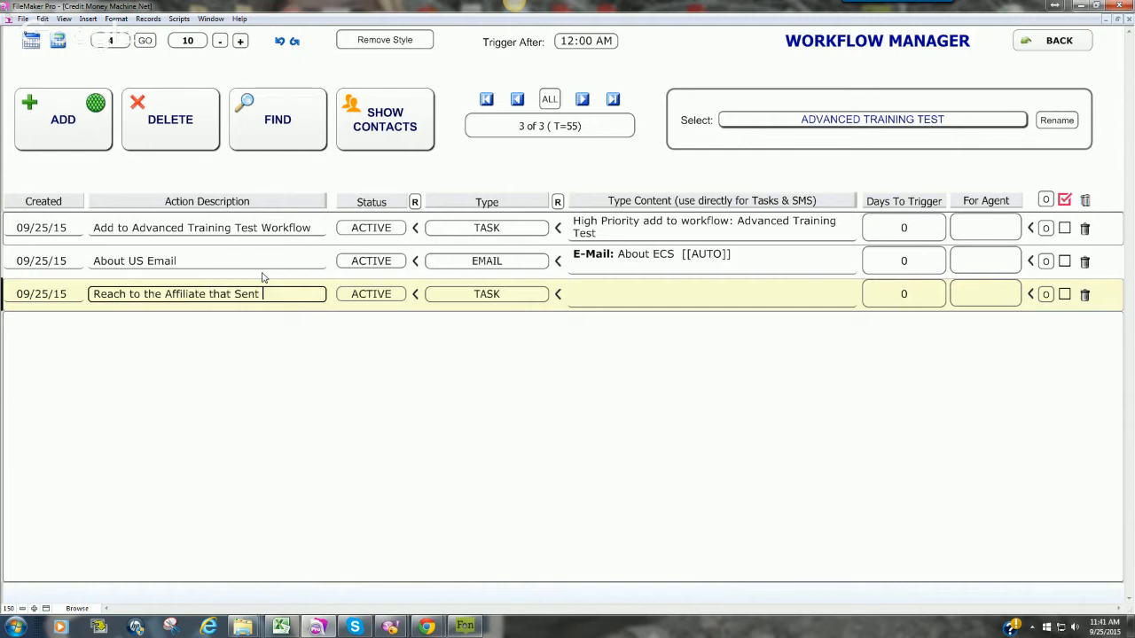
text(Lead)
click(989, 301)
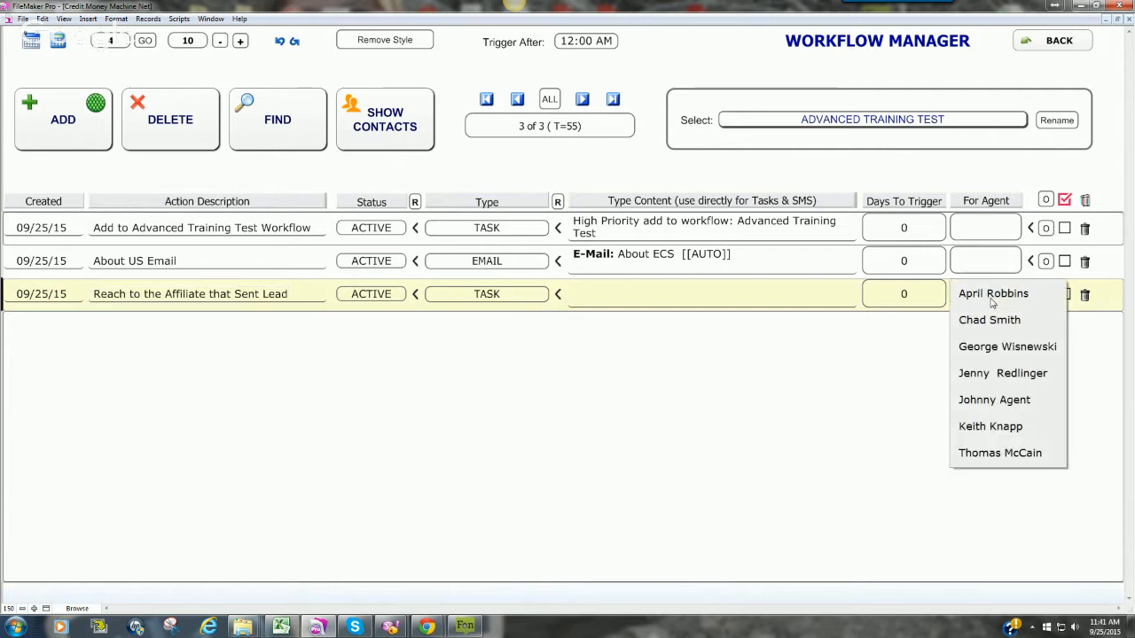
click(992, 400)
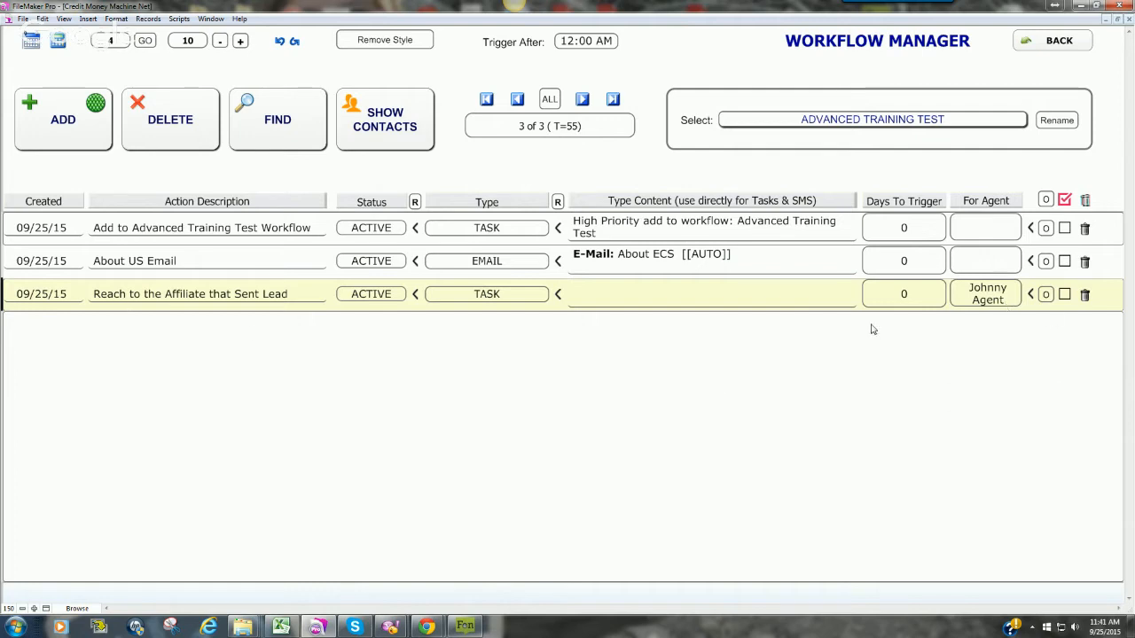
click(903, 295)
- Set a 1-day trigger and content 'Call affiliate to inform them that contact name hasn't responded to our contact attempts'
text(1)
click(852, 338)
click(612, 291)
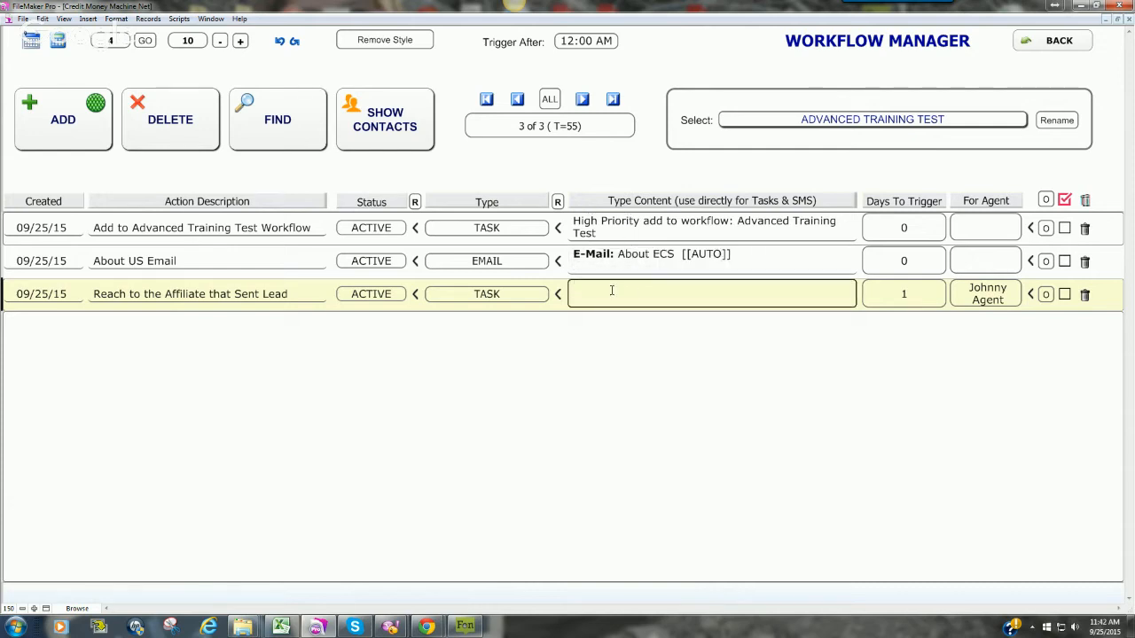
text(Call affiliate to inform them that)
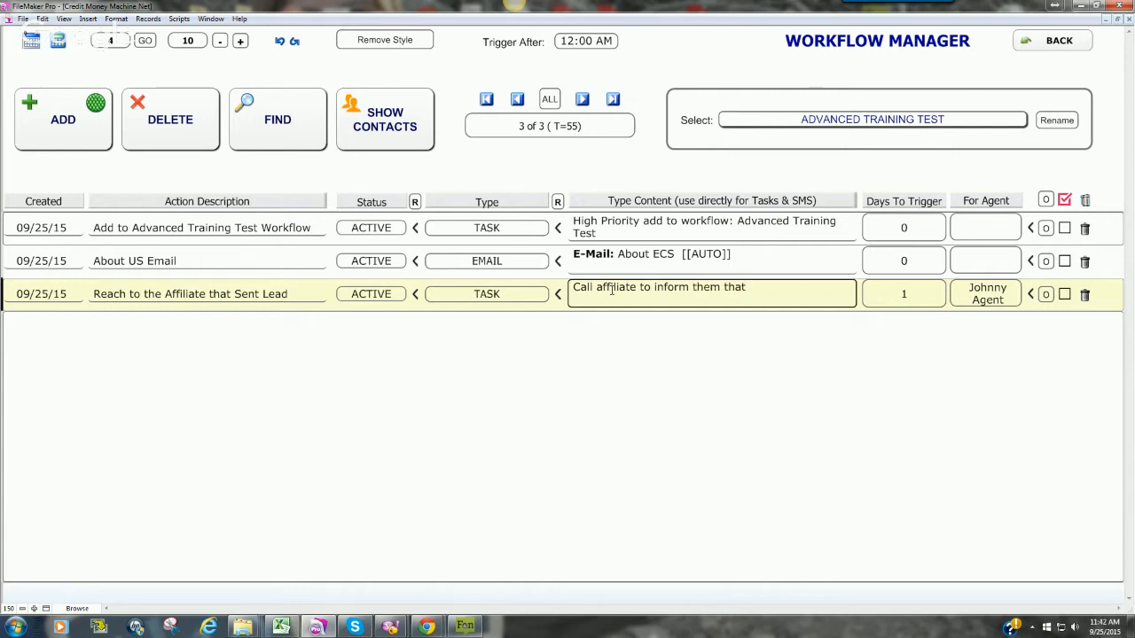
text( contact na)
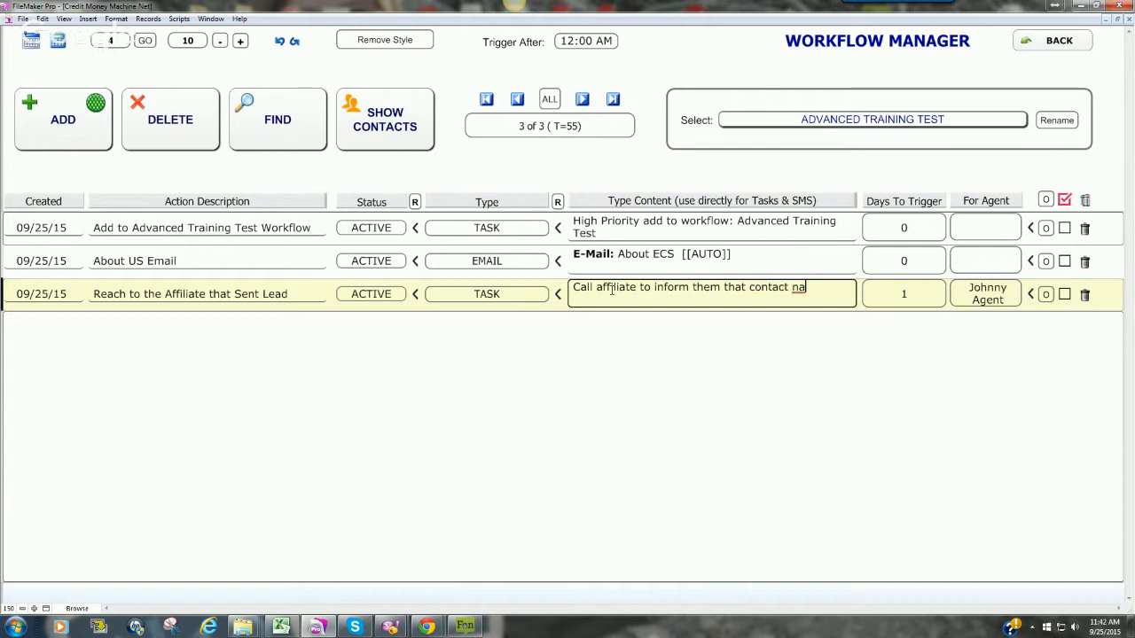
text(me has)
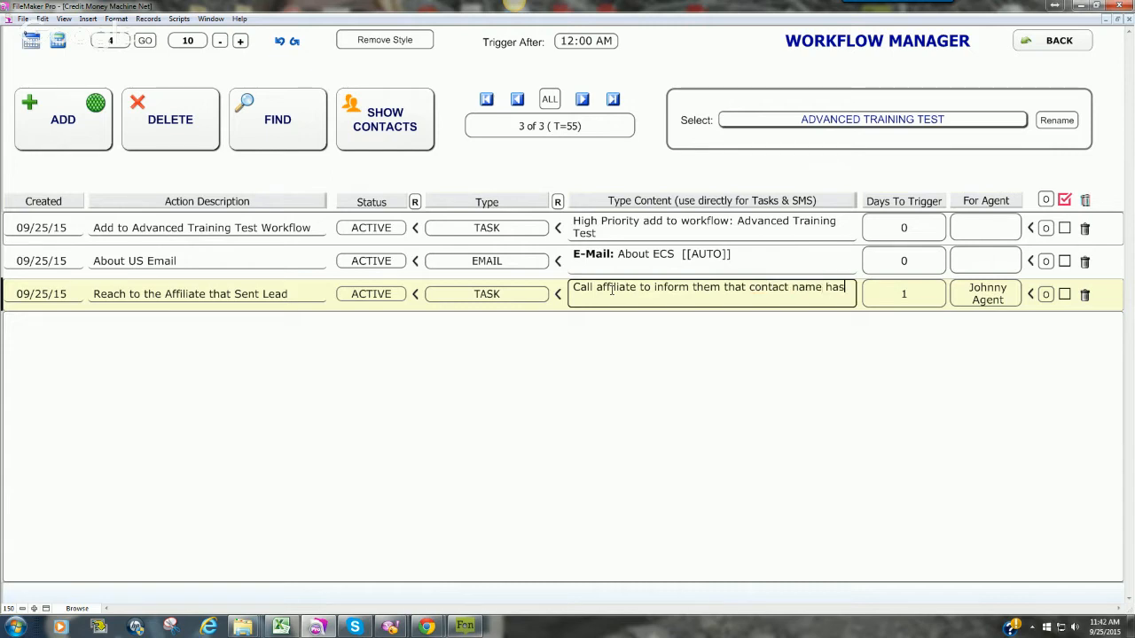
text(n't respon)
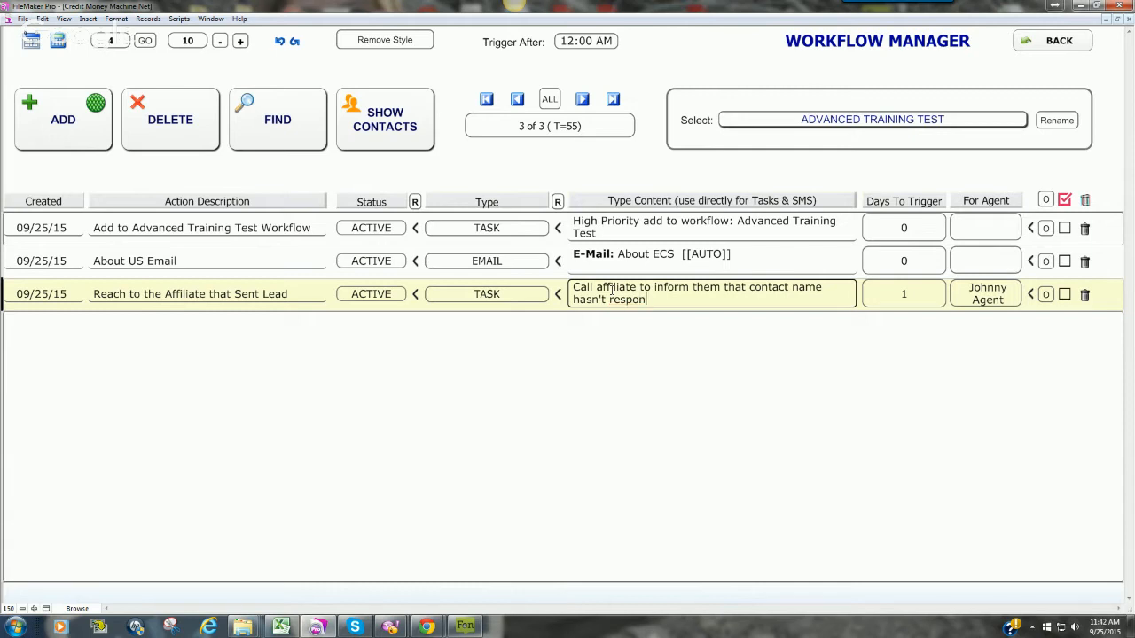
text(ded to out)
key(BackSpace)
text(r contact attempts)
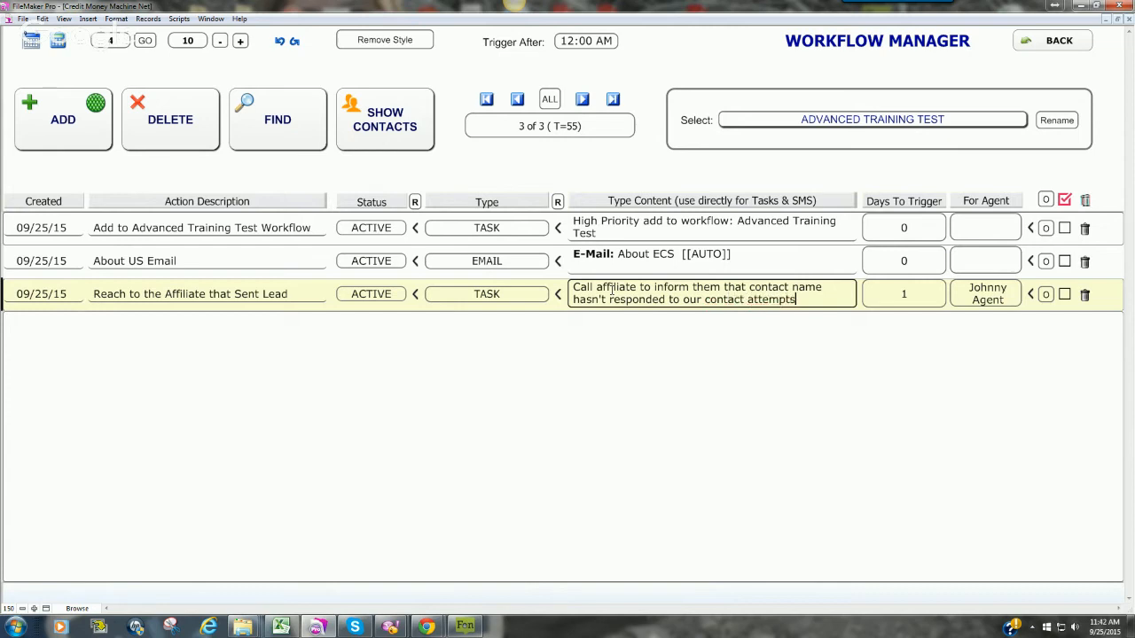
click(724, 337)
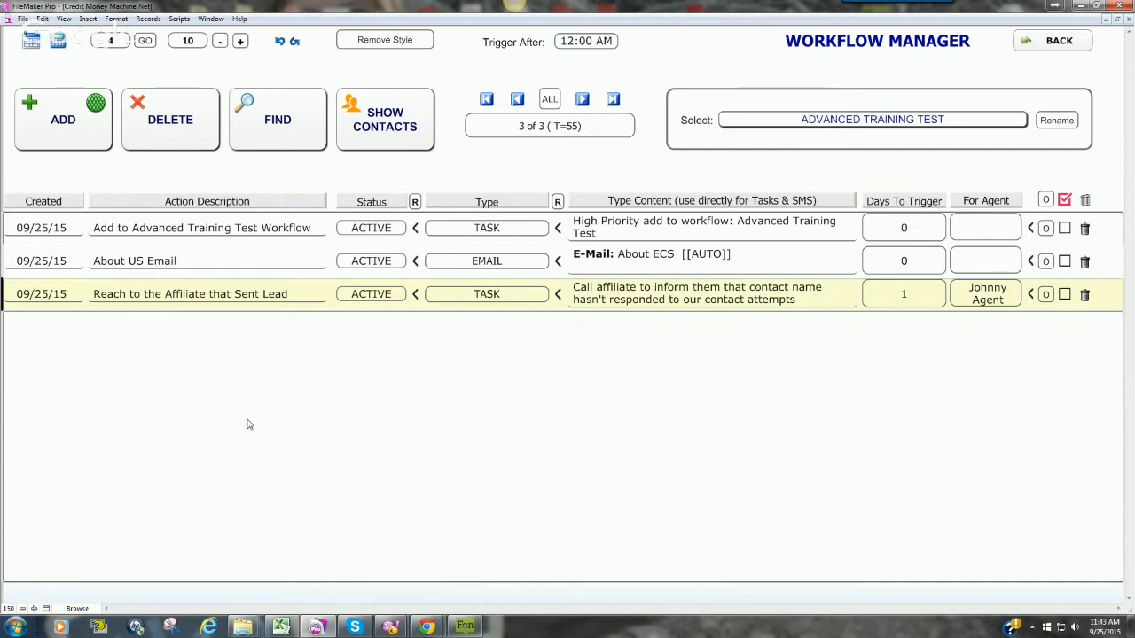
- Add a fourth workflow step as an AUTORESPONDER using the No Contact Drip AutoMessenger
click(69, 145)
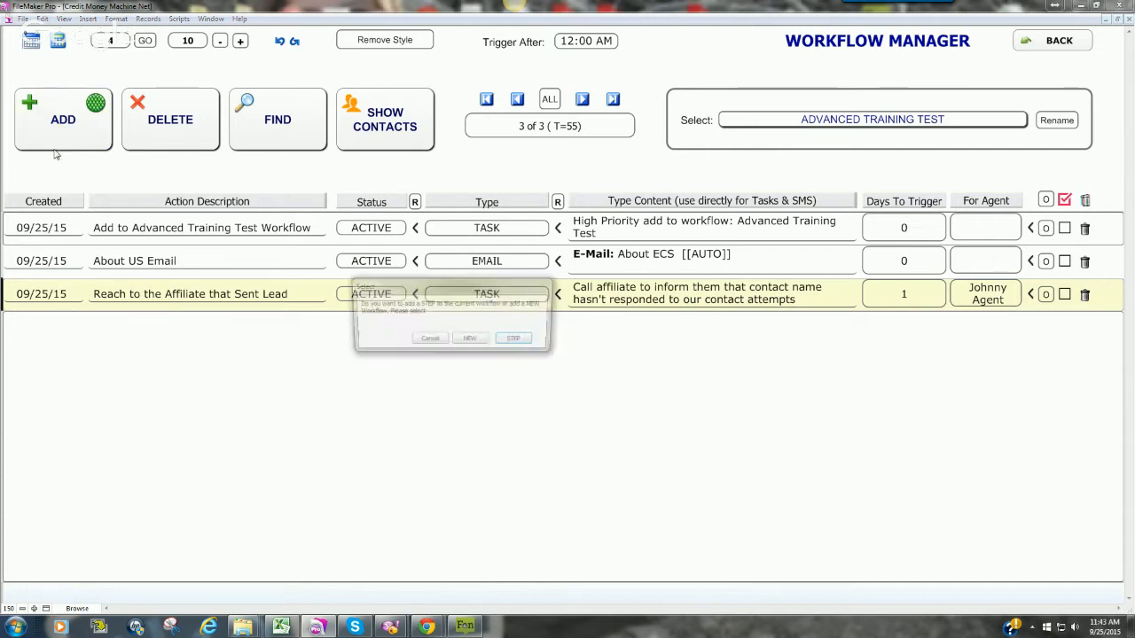
key(Return)
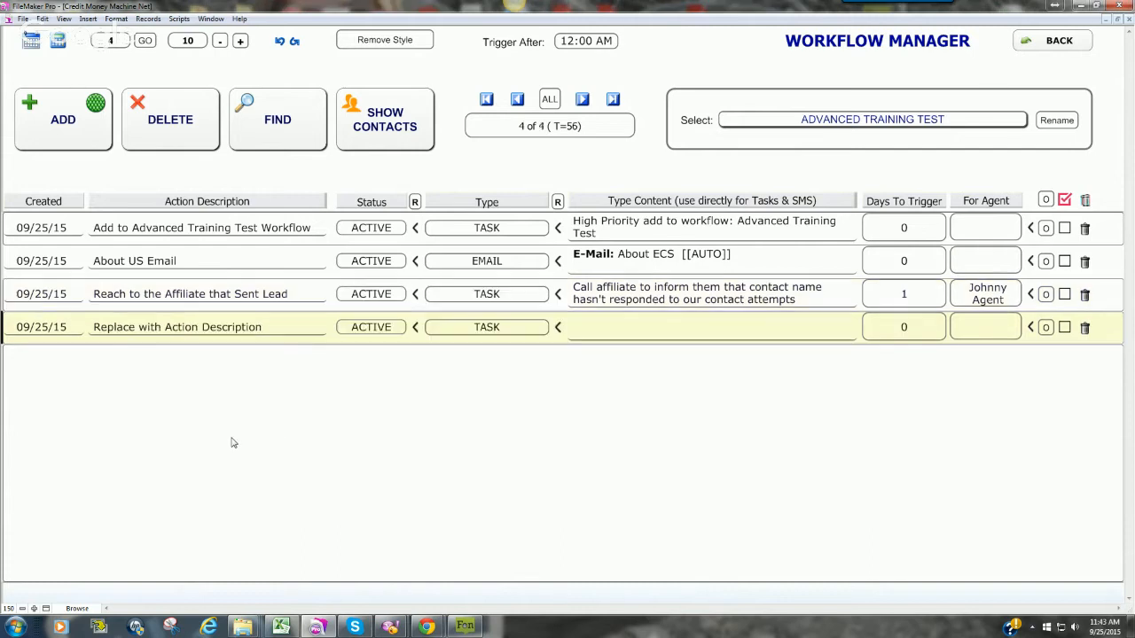
click(467, 329)
click(474, 387)
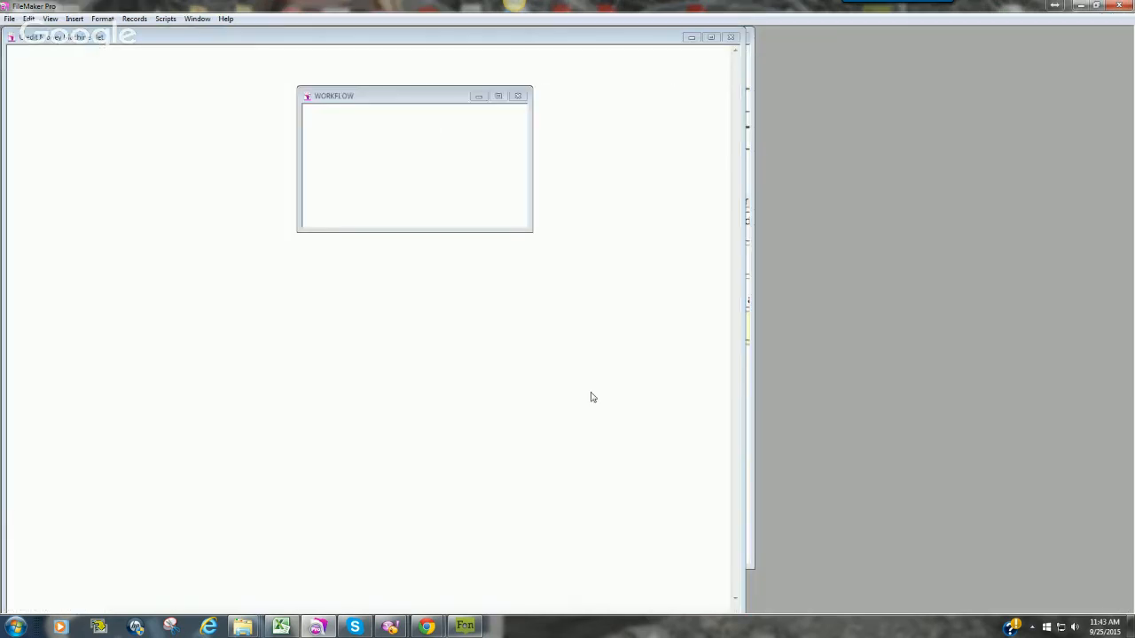
click(475, 192)
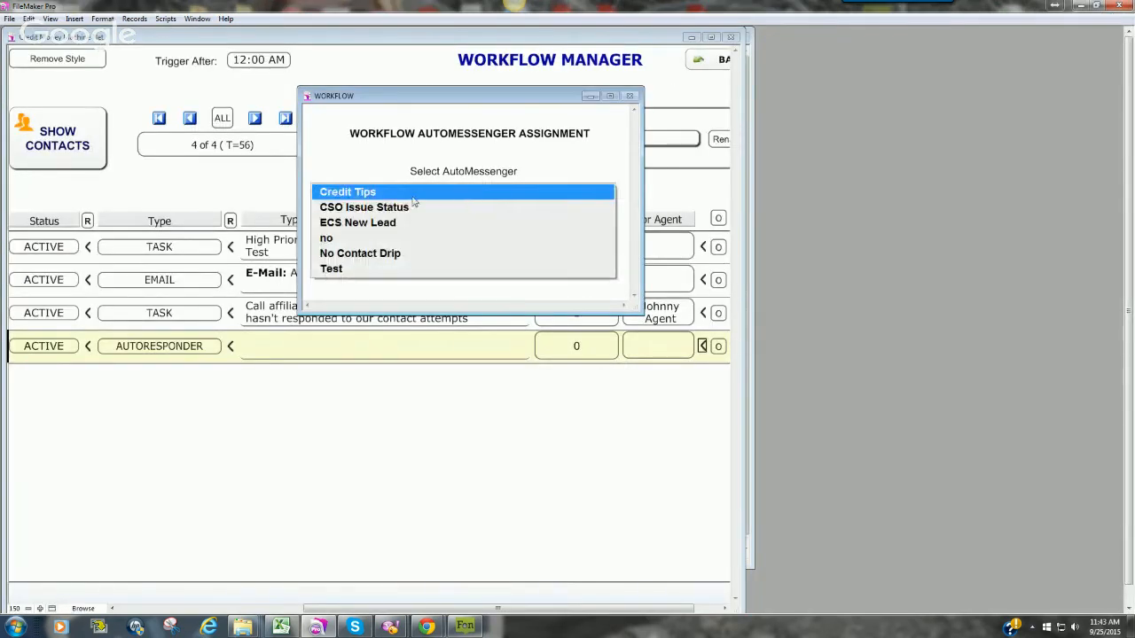
click(362, 254)
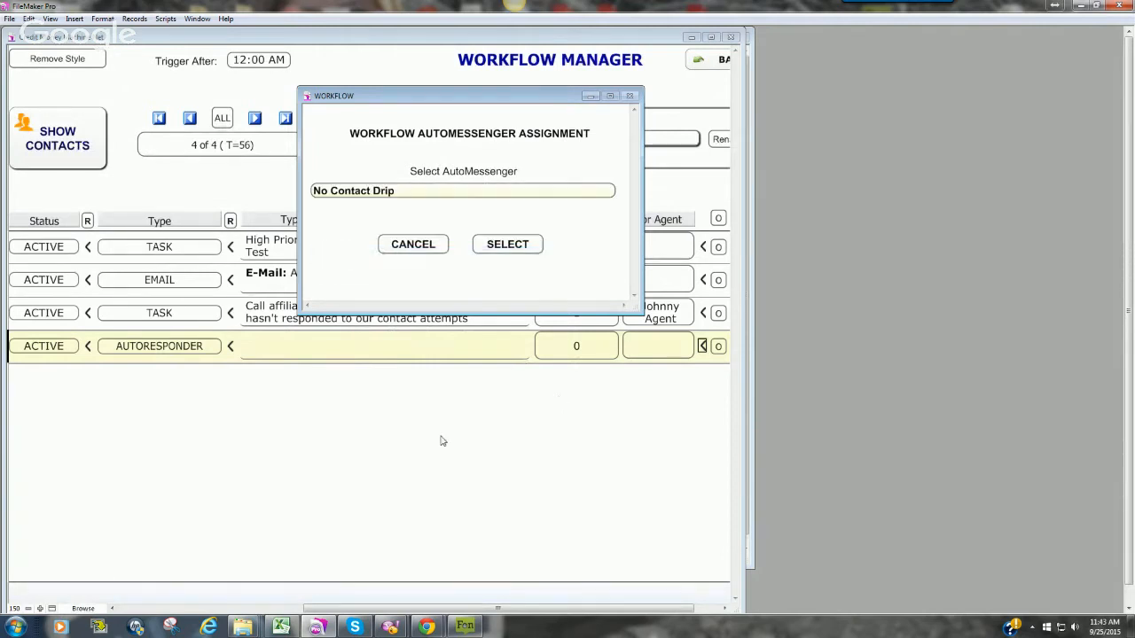
click(499, 246)
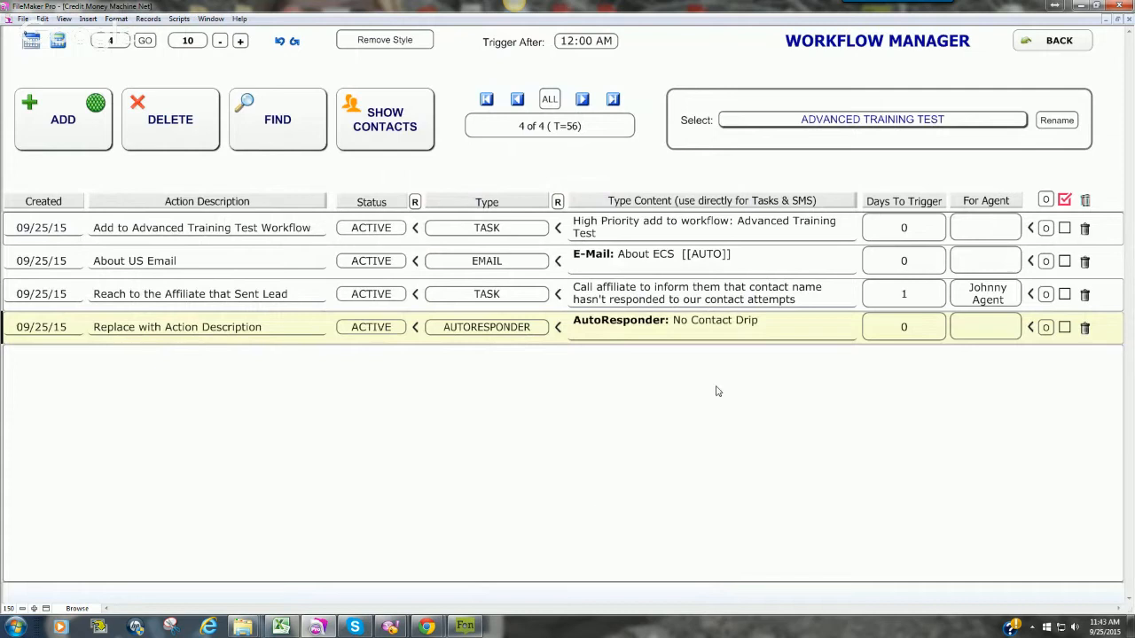
- Set the autoresponder to trigger after 3 days, assign an agent, and return to the contact record
click(905, 331)
text(3)
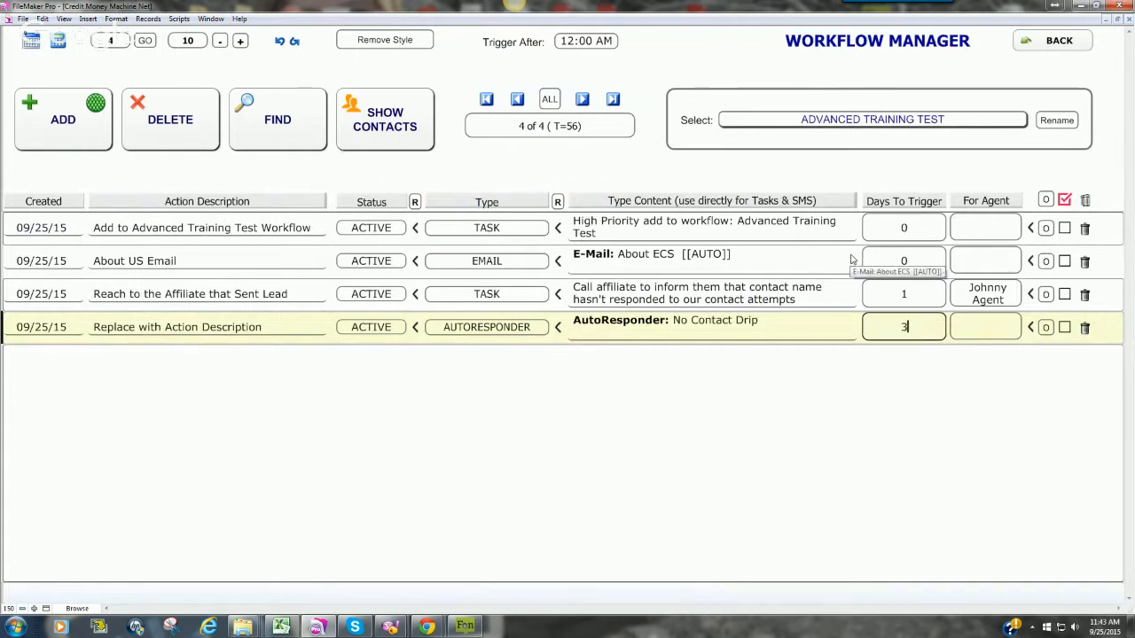
click(924, 351)
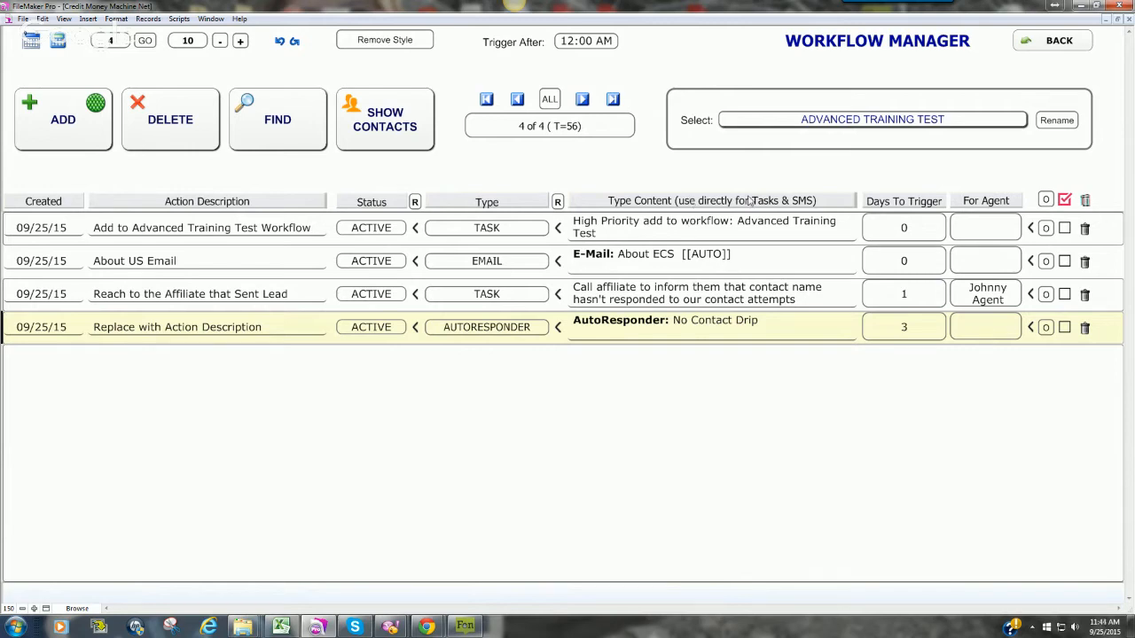
click(989, 326)
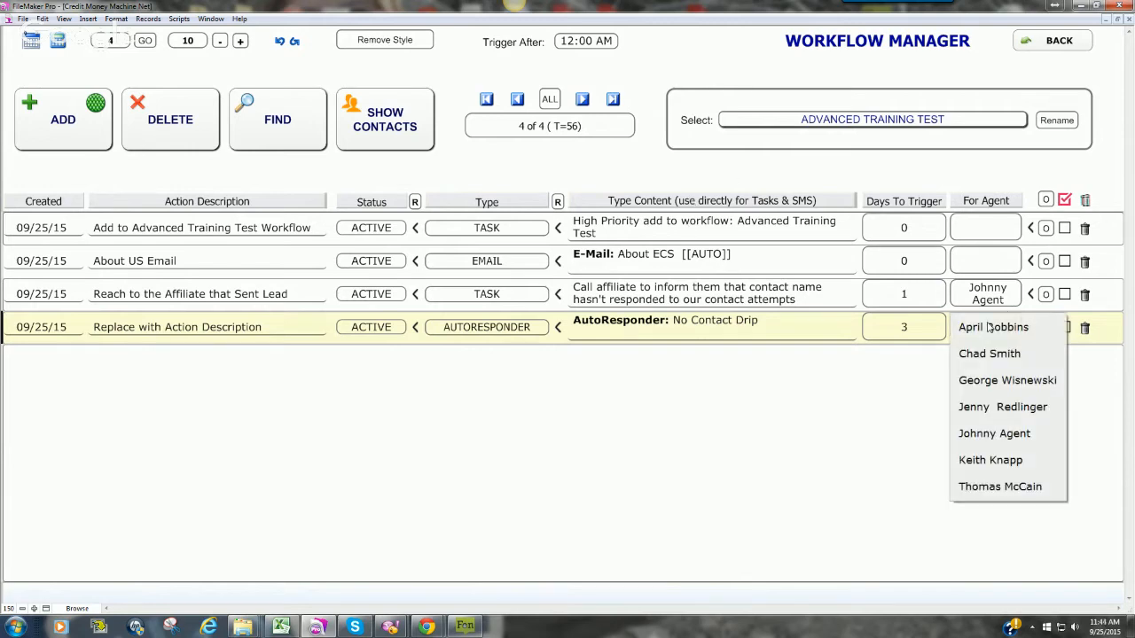
click(1004, 434)
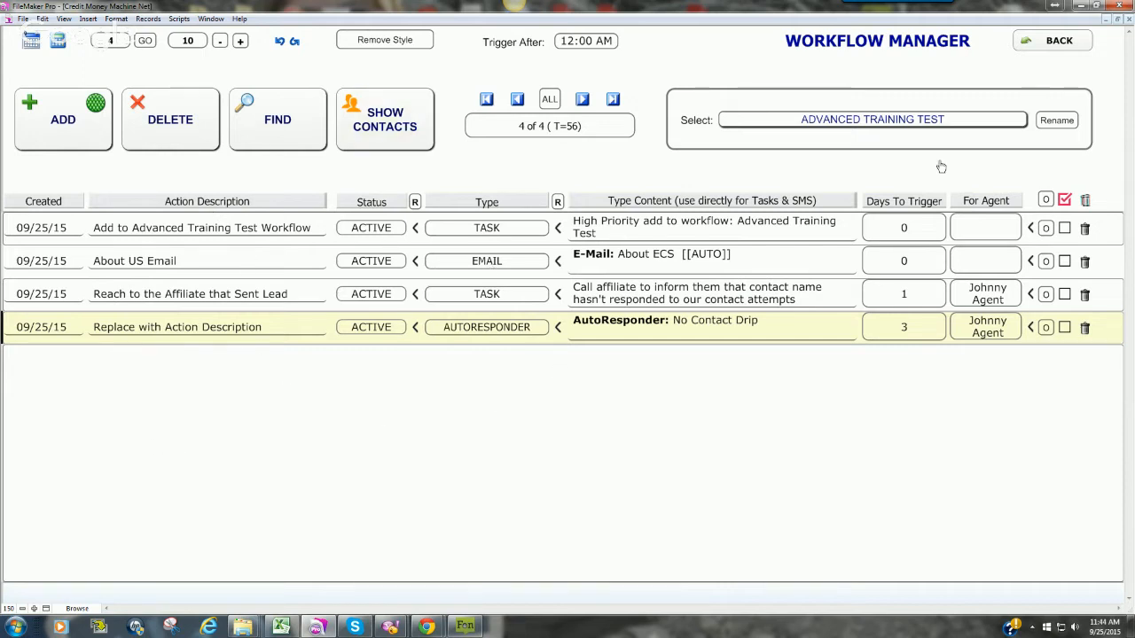
click(1060, 41)
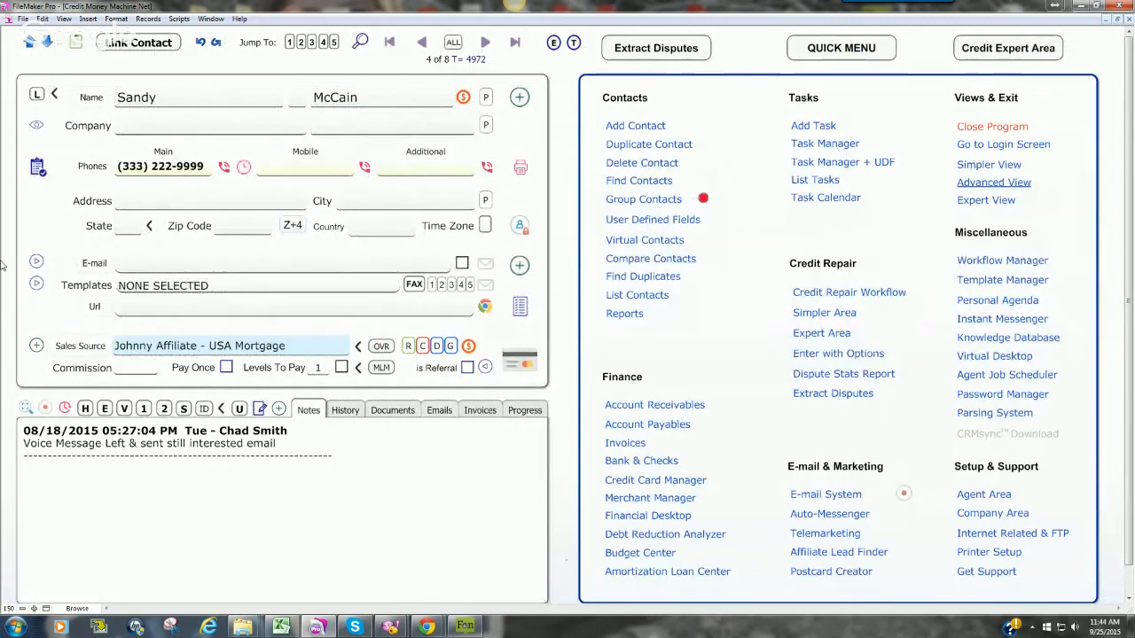
- Apply Advanced Training Test to the contact, scheduling its four actions for 09/25–09/28/15
click(37, 168)
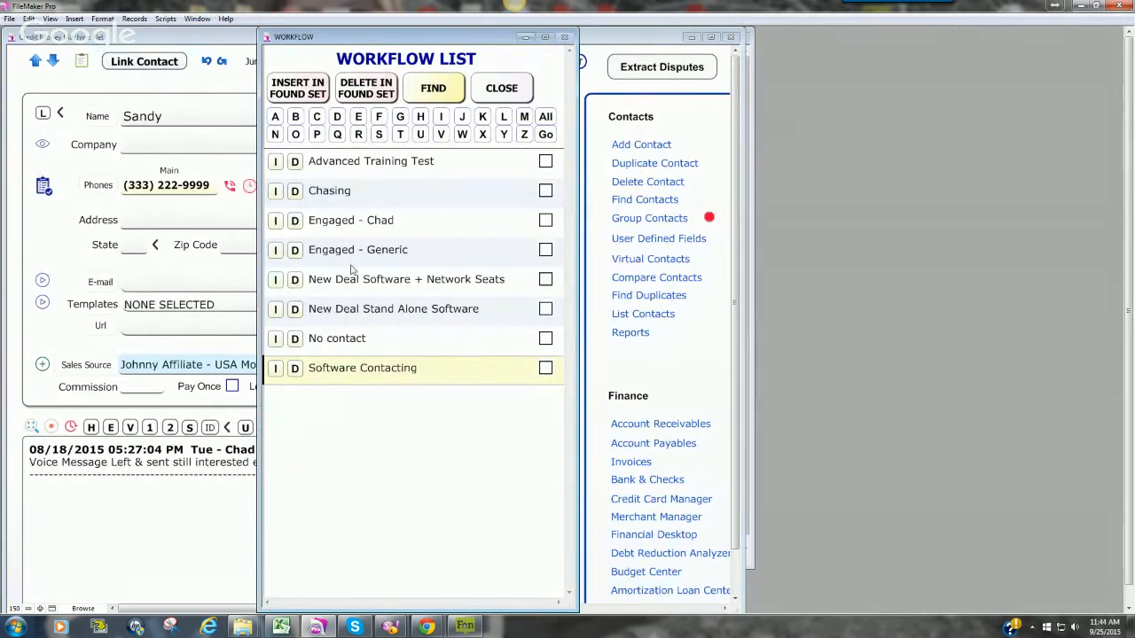
click(275, 163)
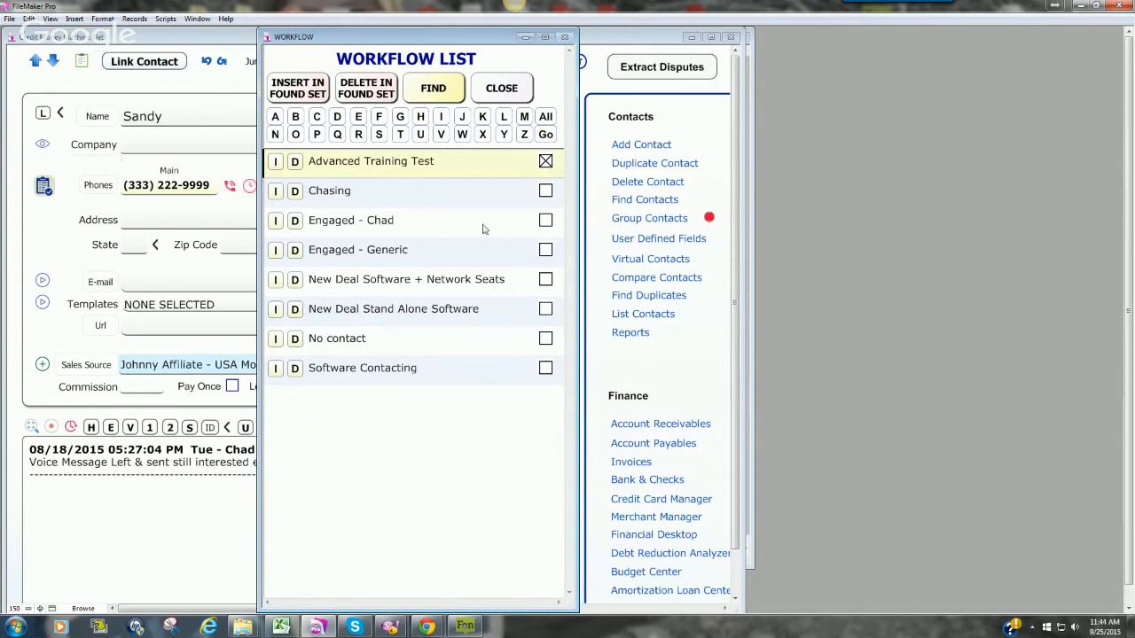
click(546, 135)
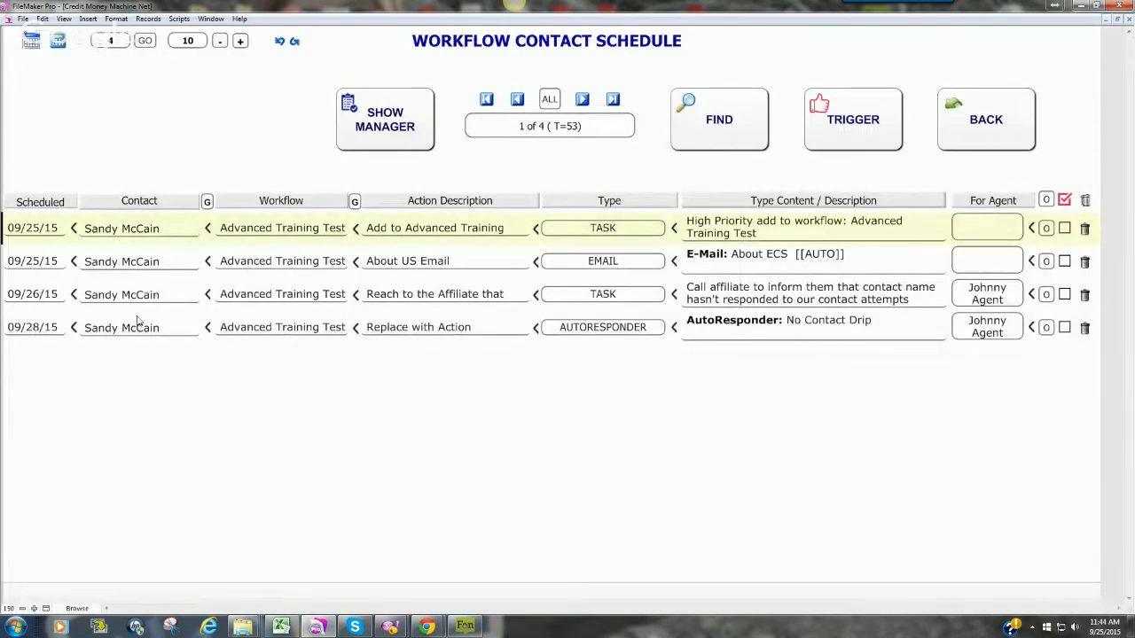
- Keep the second action's date and reschedule the third action to 09/28/15
click(43, 264)
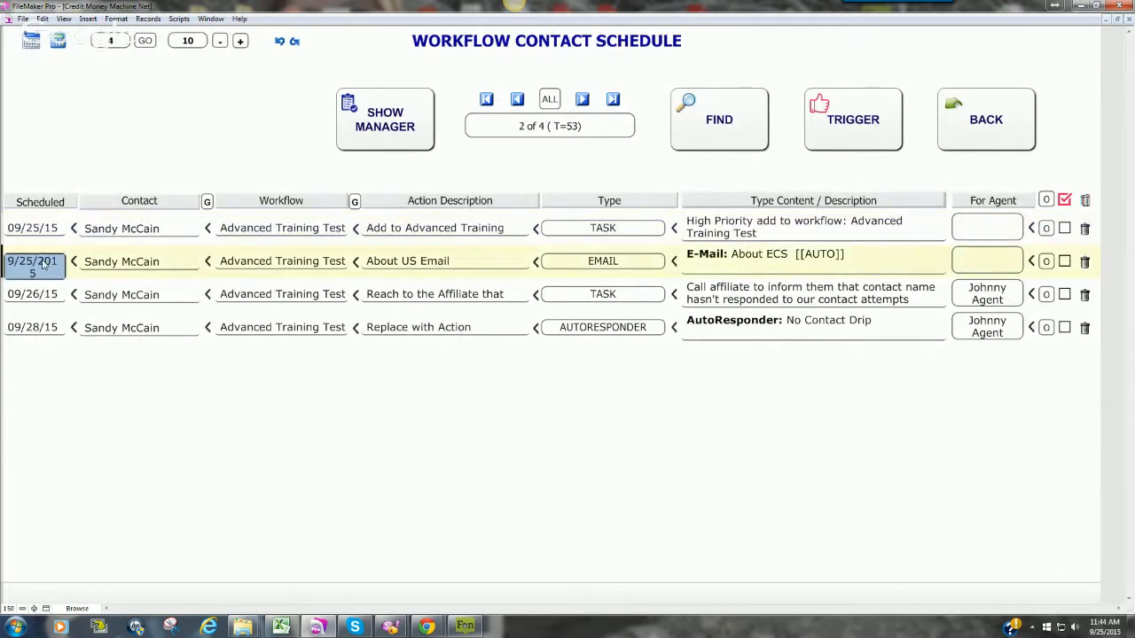
click(132, 133)
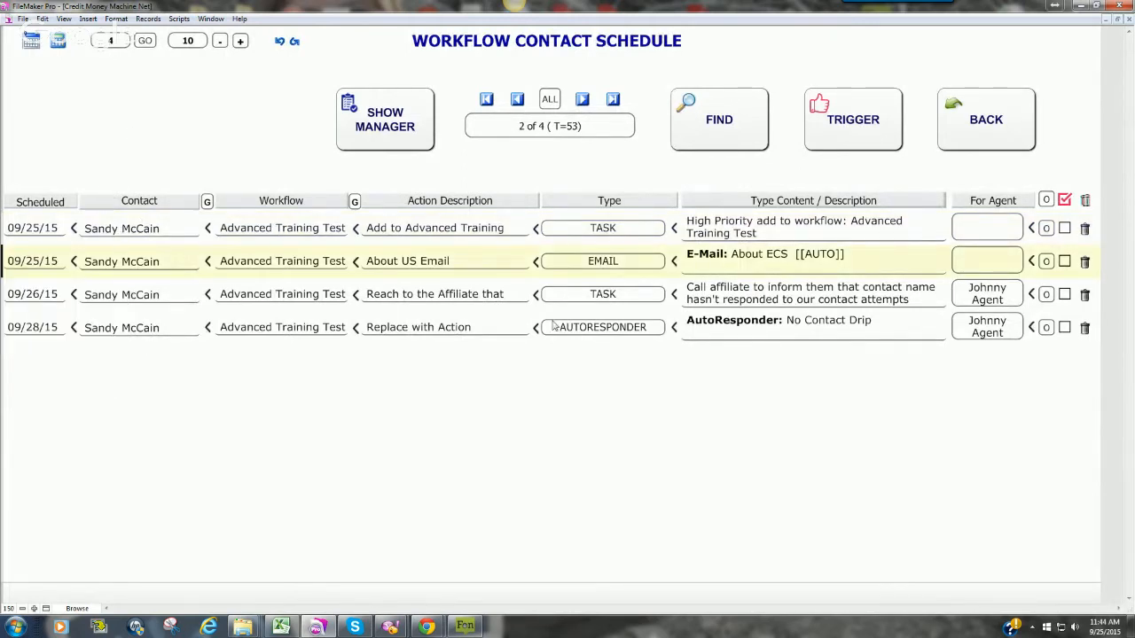
click(42, 294)
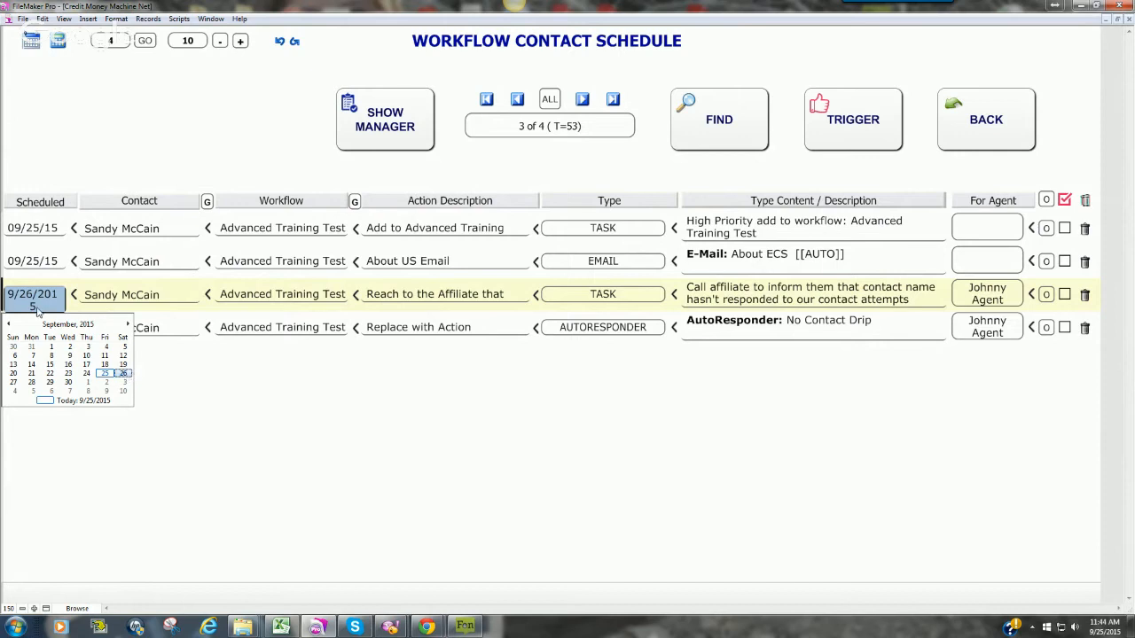
click(33, 383)
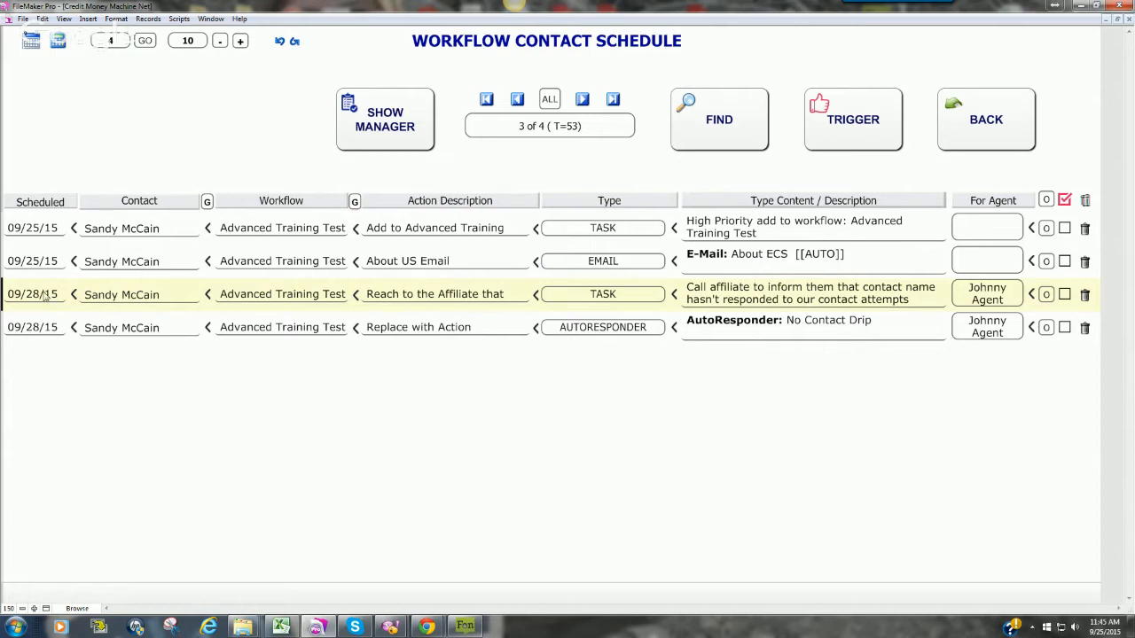
- Reschedule the last action to 10/01/15, leaving its check box cleared
click(40, 328)
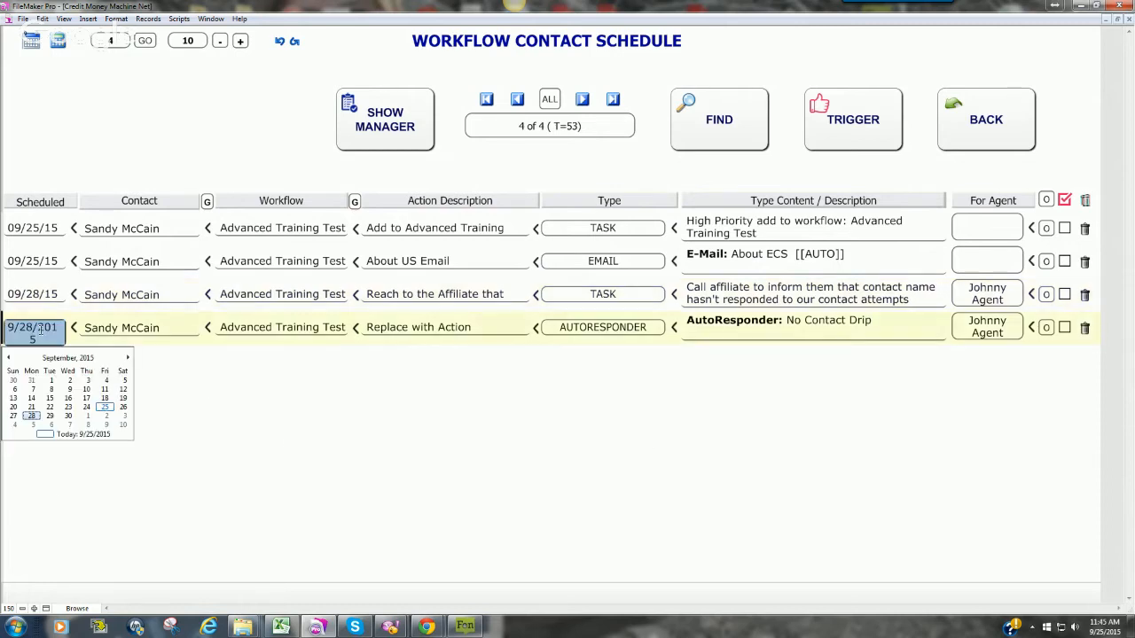
click(87, 418)
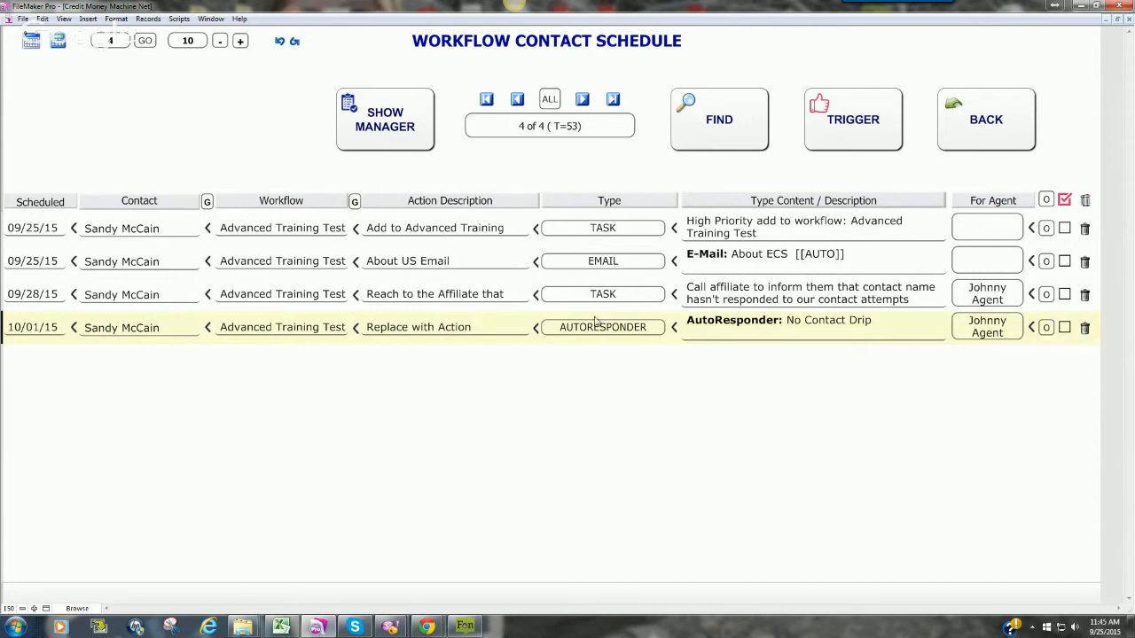
click(1064, 327)
click(1064, 328)
- Return to the contact record and reopen the Workflow Manager on Advanced Training Test
click(987, 122)
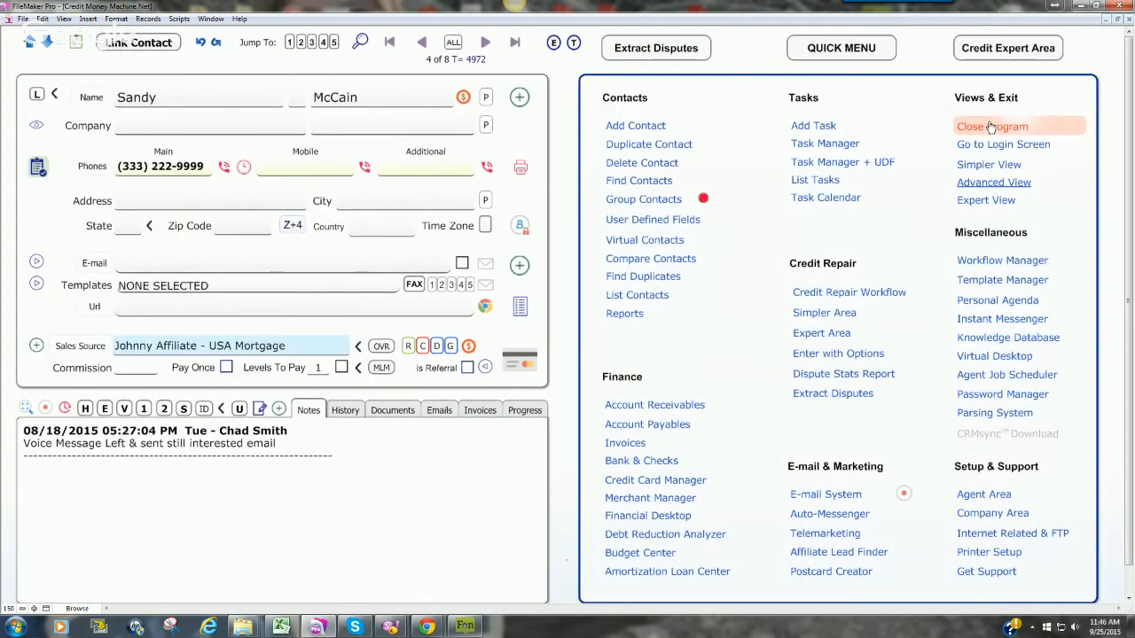
click(994, 267)
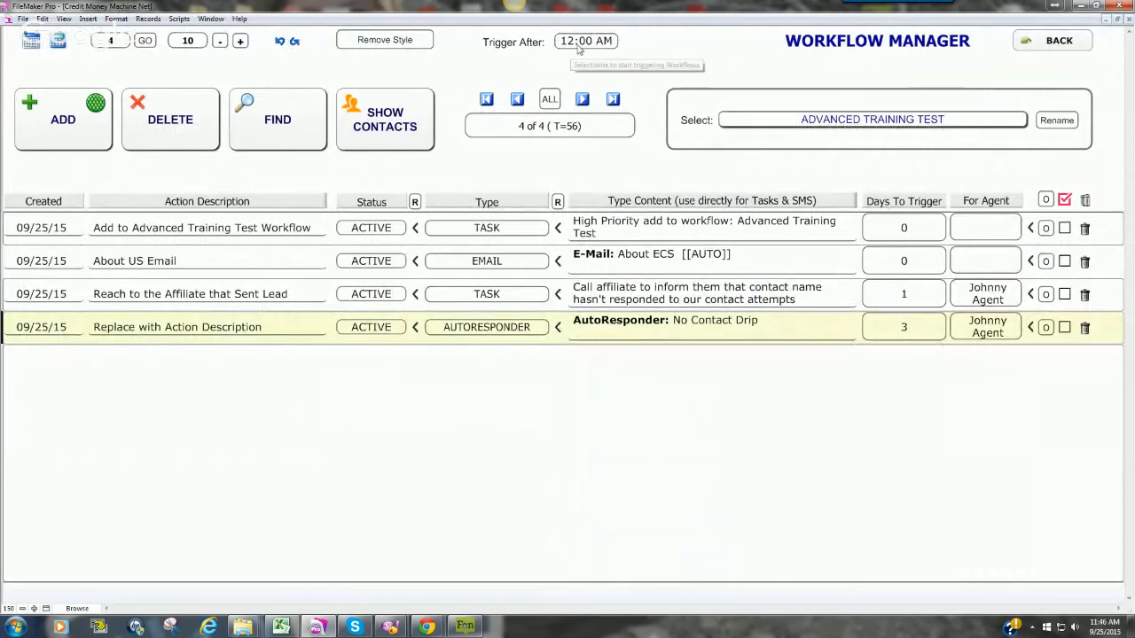
click(577, 44)
click(623, 77)
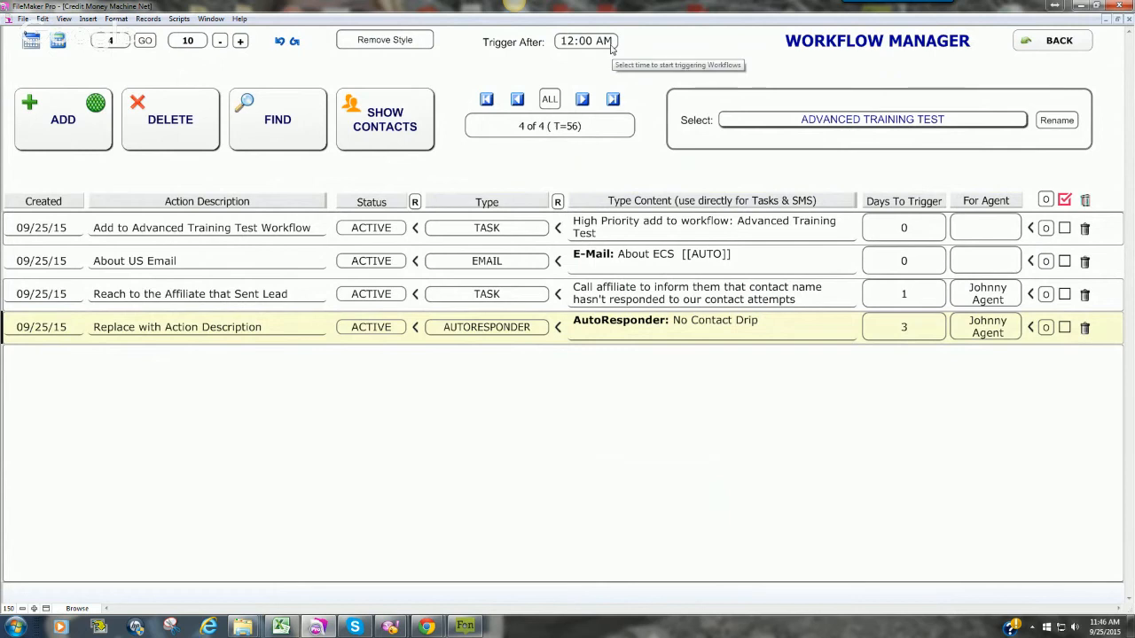
- Try trigger times of 0700 and then 1700 for the workflow
click(610, 41)
key(BackSpace)
key(BackSpace)
key(BackSpace)
key(BackSpace)
key(BackSpace)
key(BackSpace)
key(BackSpace)
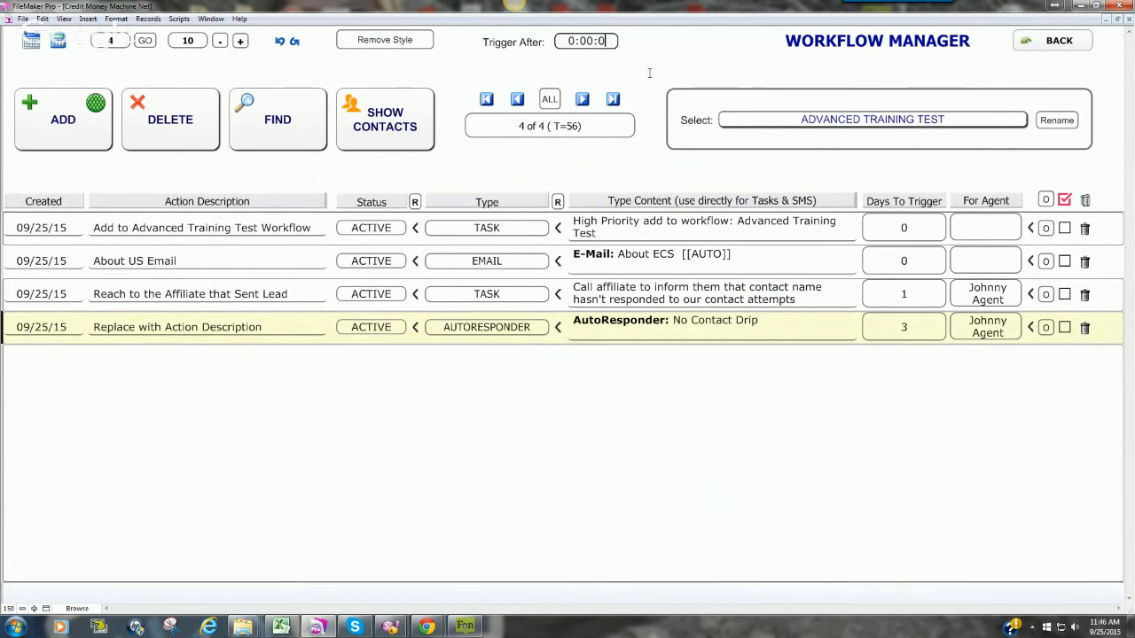
text(0700)
click(650, 78)
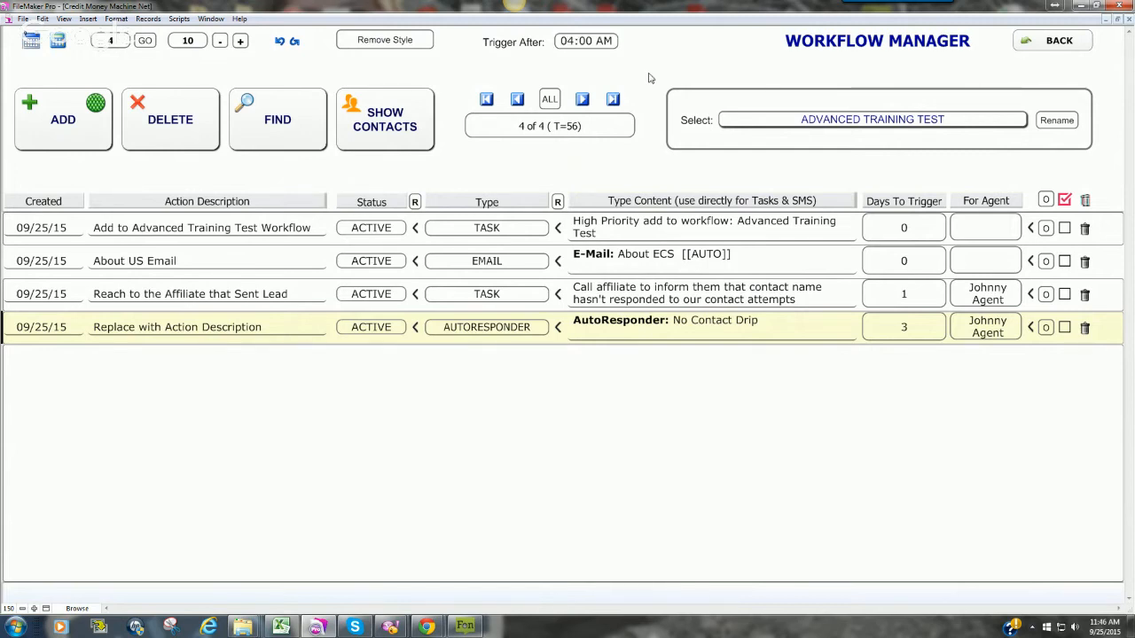
click(595, 42)
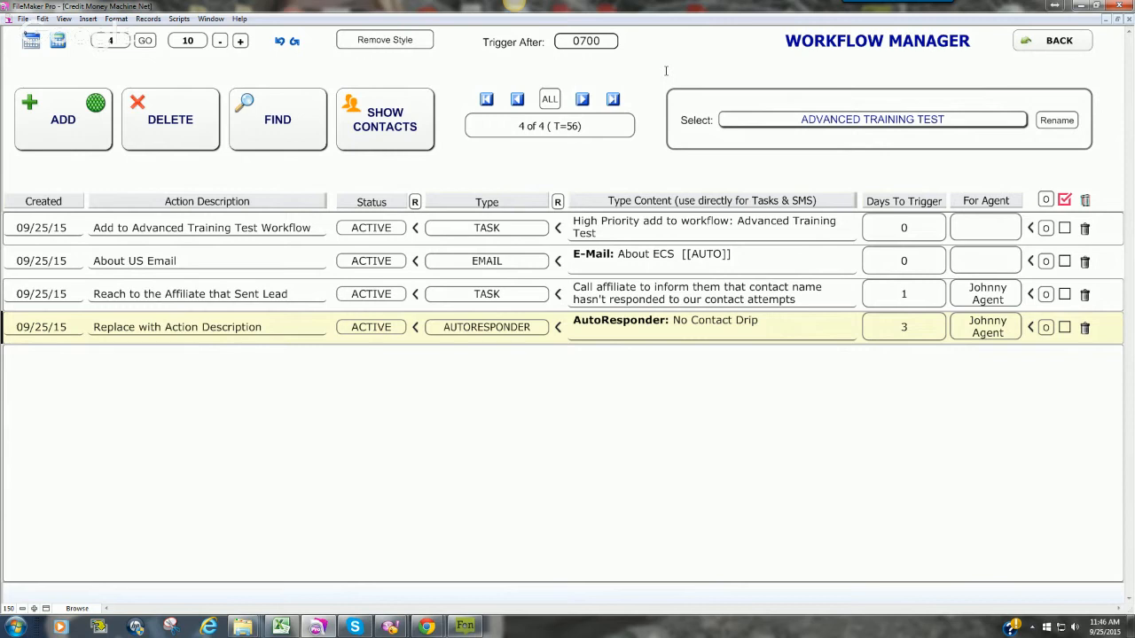
key(BackSpace)
key(BackSpace)
key(BackSpace)
text(1700)
key(Delete)
click(660, 77)
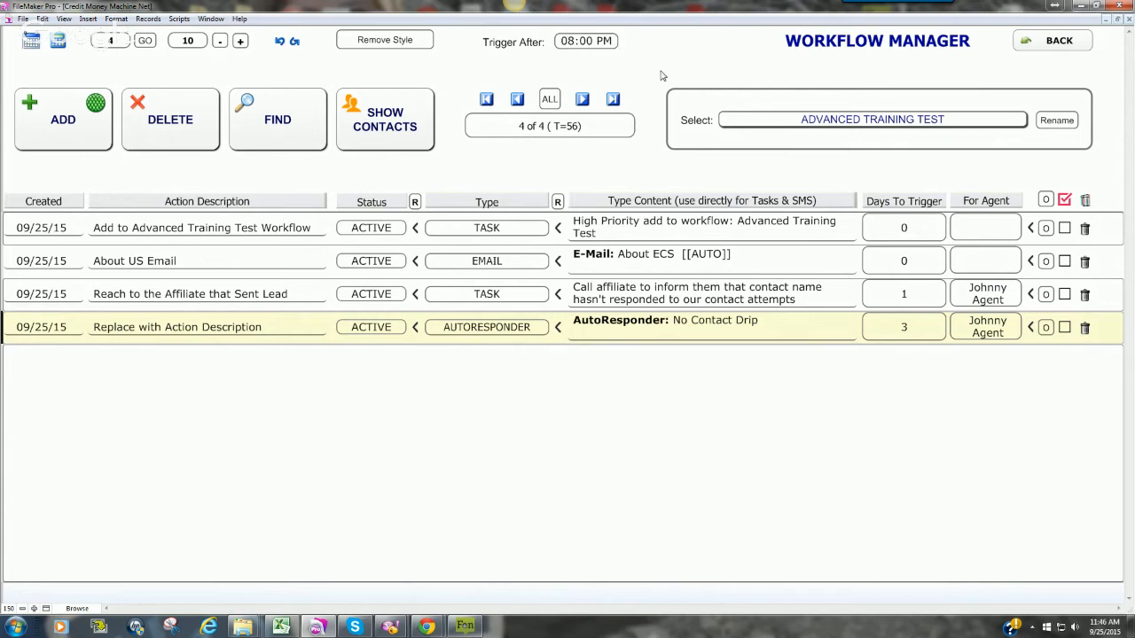
- Enter 8:00 AM as the workflow's Trigger After time
click(574, 43)
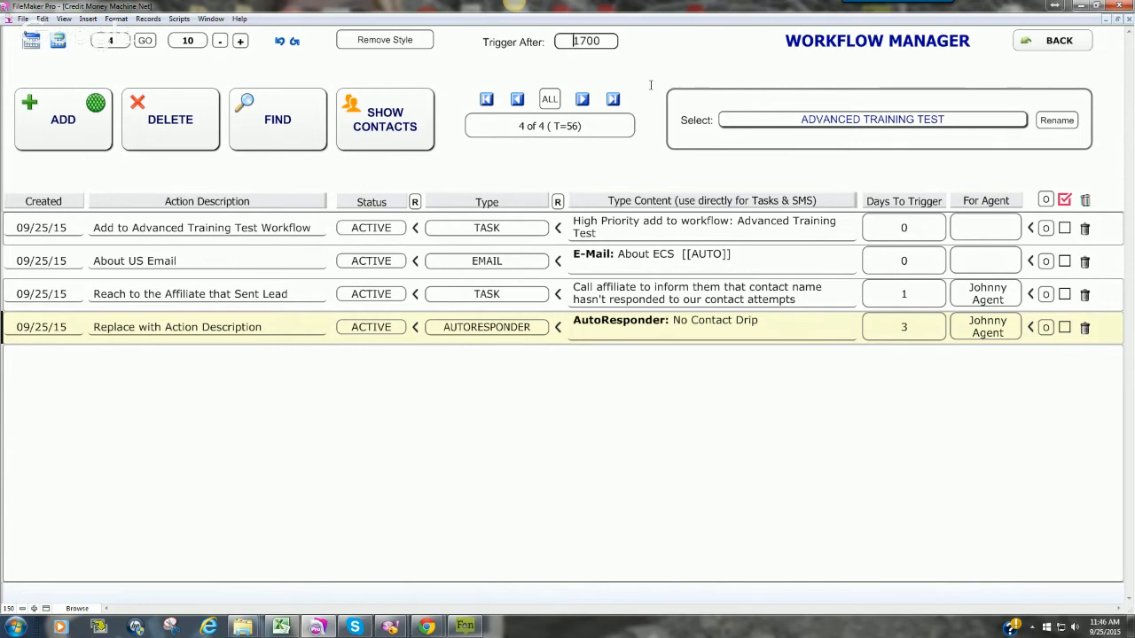
key(Right)
key(Right)
key(BackSpace)
key(BackSpace)
key(BackSpace)
key(BackSpace)
text(8:00 AM)
click(653, 89)
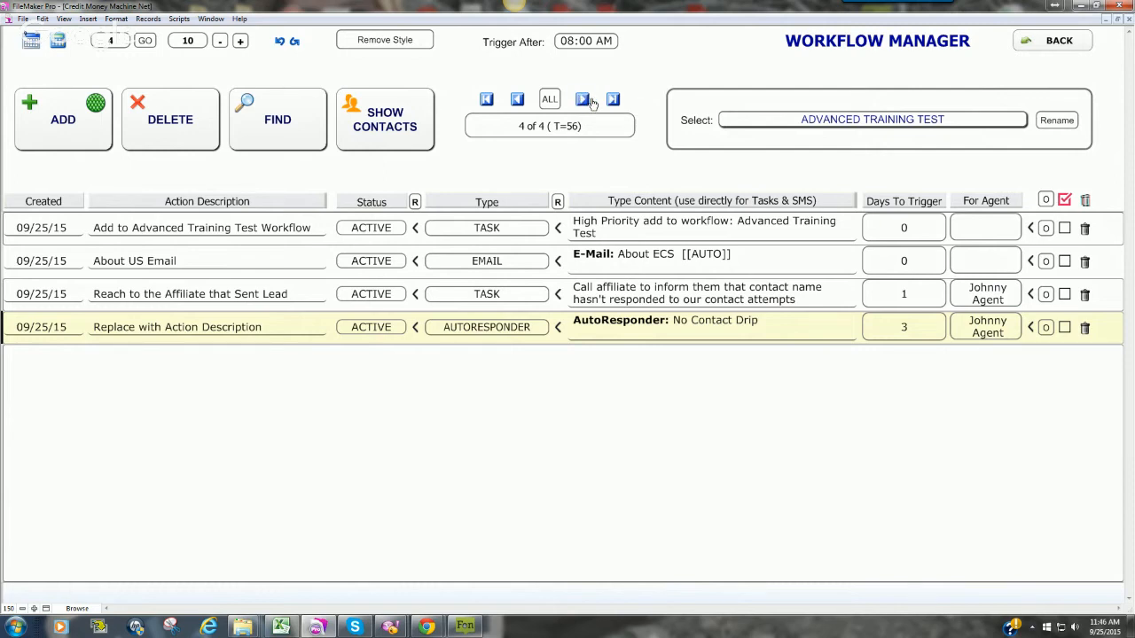
click(605, 41)
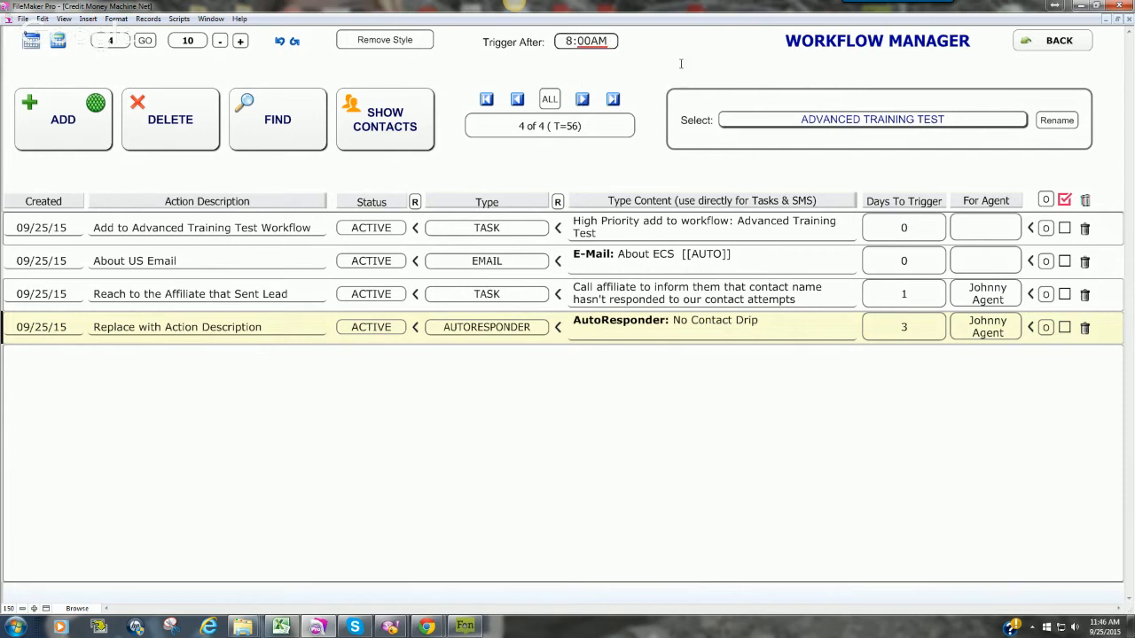
click(657, 70)
- Show all workflows' actions and switch to the Chasing workflow
click(518, 100)
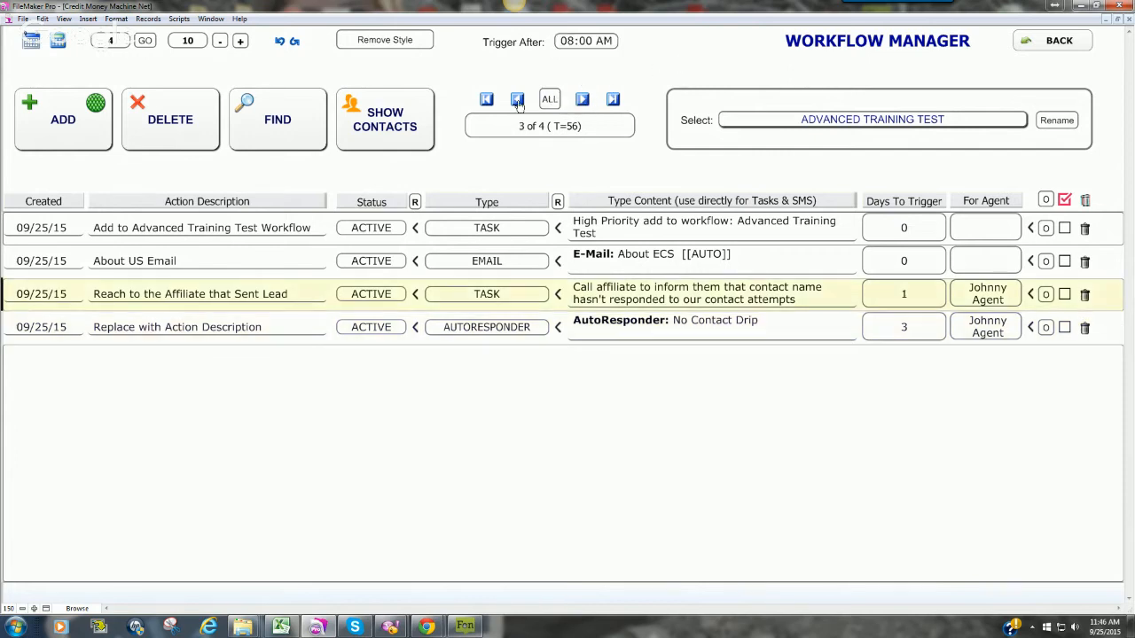
click(518, 101)
click(518, 100)
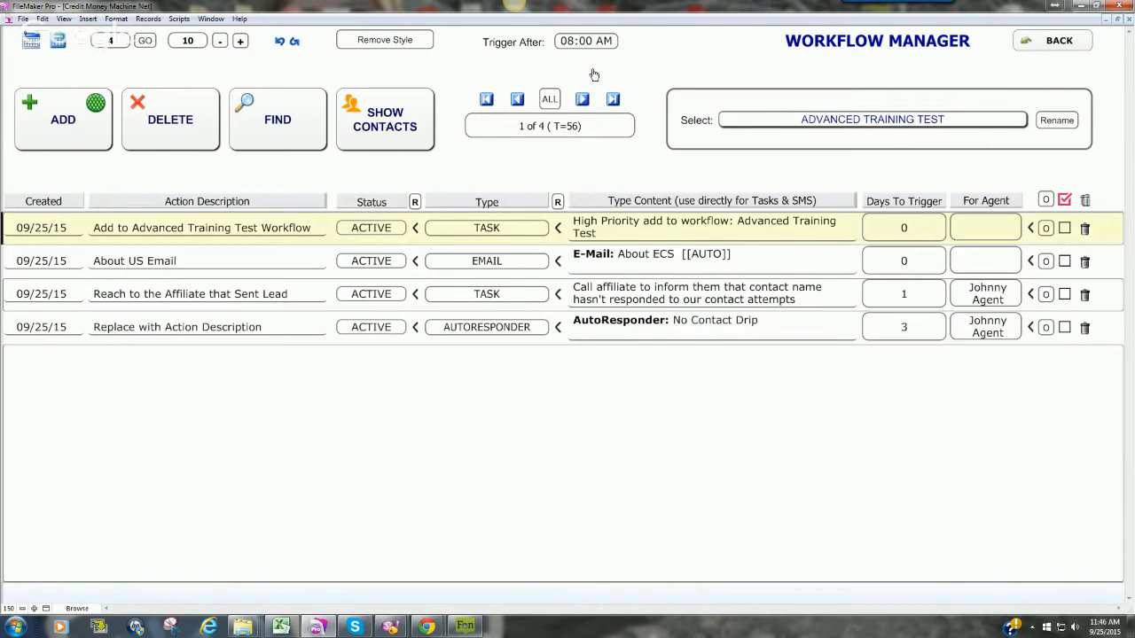
click(549, 99)
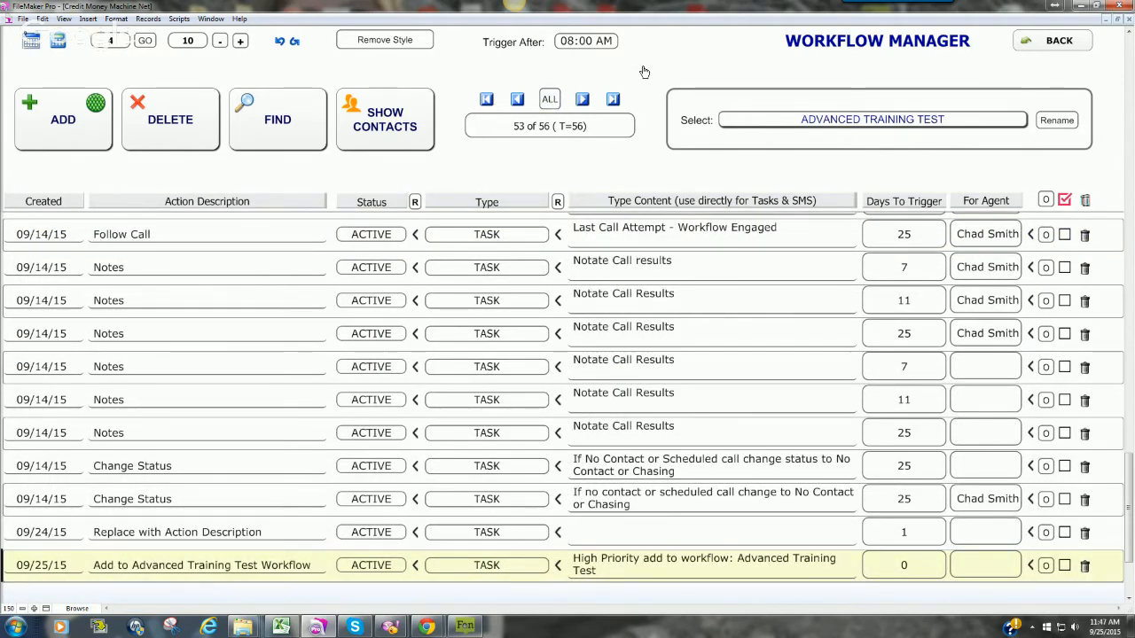
click(753, 119)
click(722, 134)
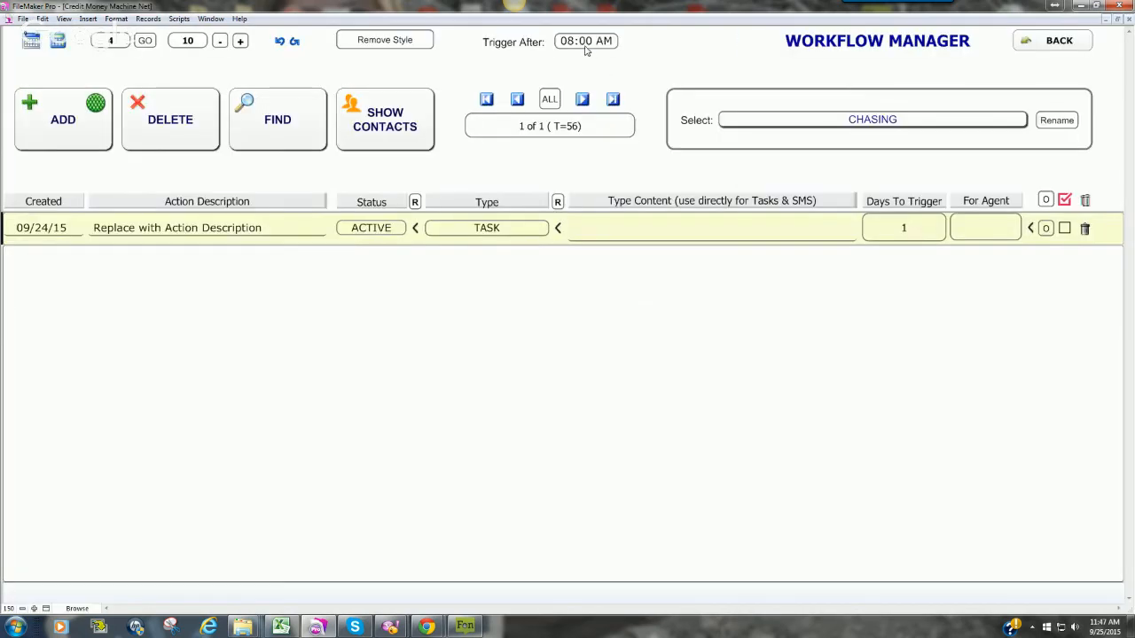
- Change Chasing's trigger time from 08:00 AM to 06:00 AM and return to the contact record
click(589, 44)
click(669, 79)
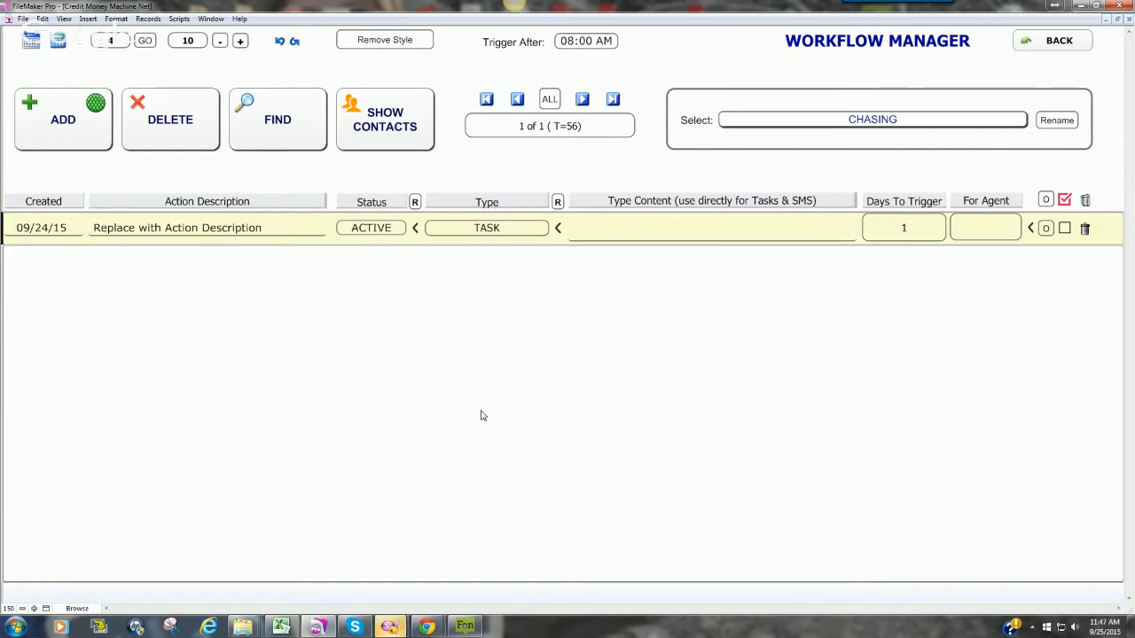
click(588, 43)
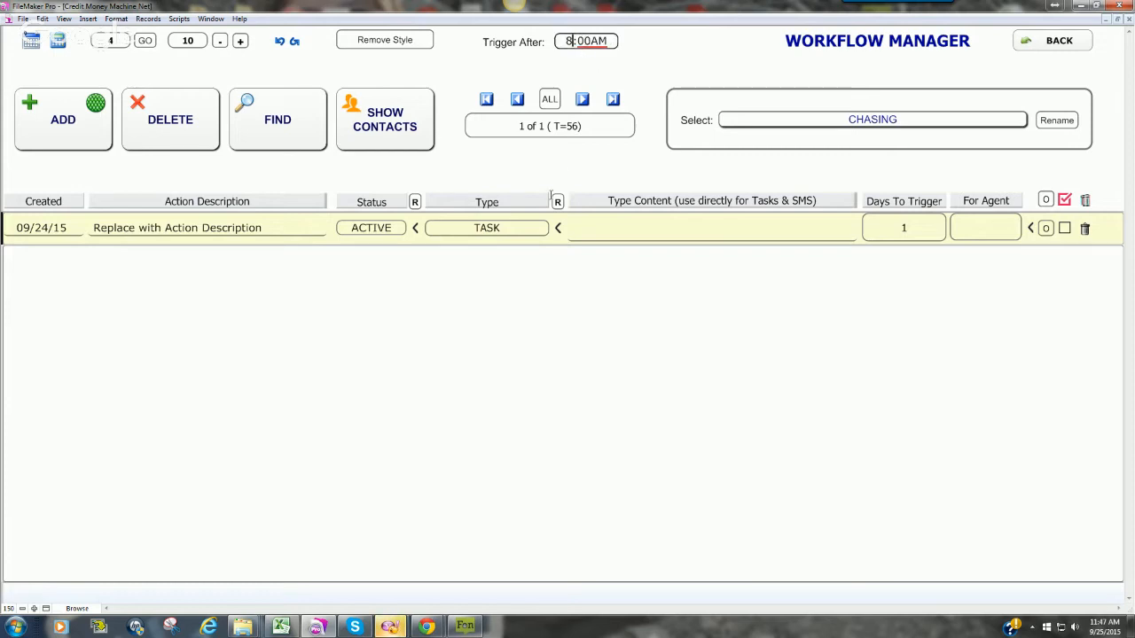
key(BackSpace)
text(6)
click(657, 70)
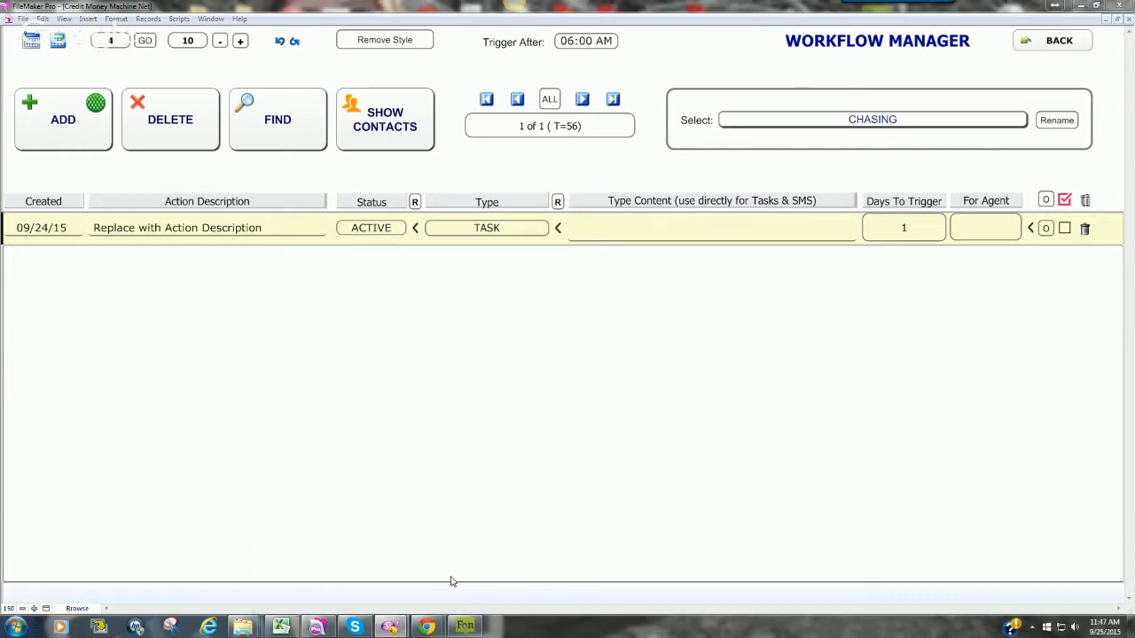
click(1062, 41)
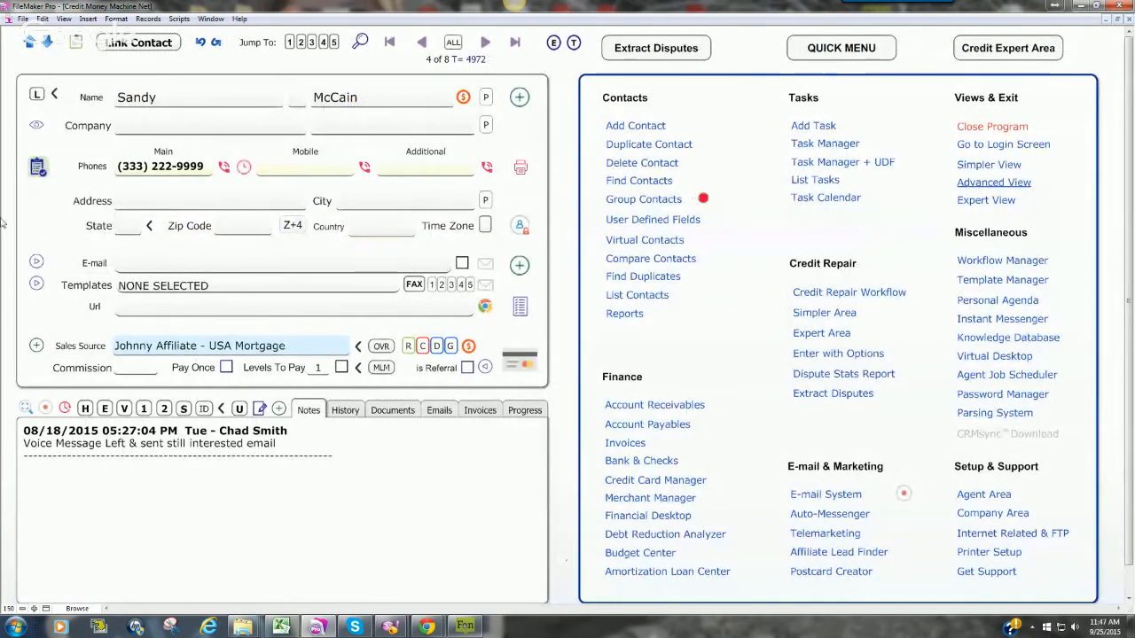
- Remove Advanced Training Test from the contact's workflows and reopen the Workflow Manager
click(37, 168)
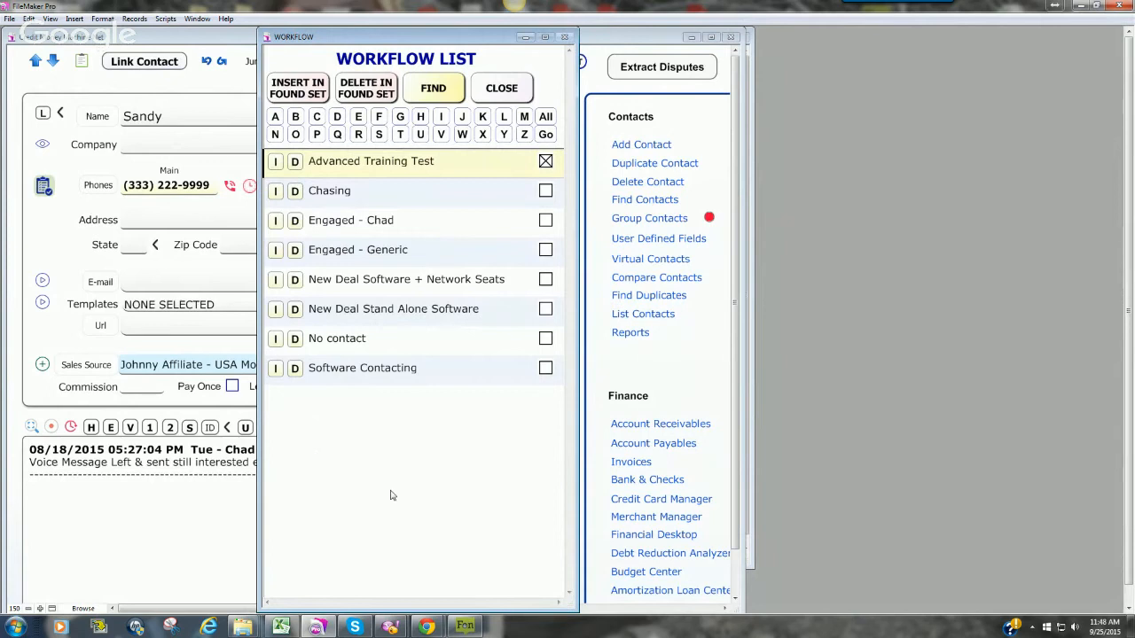
click(295, 163)
click(503, 88)
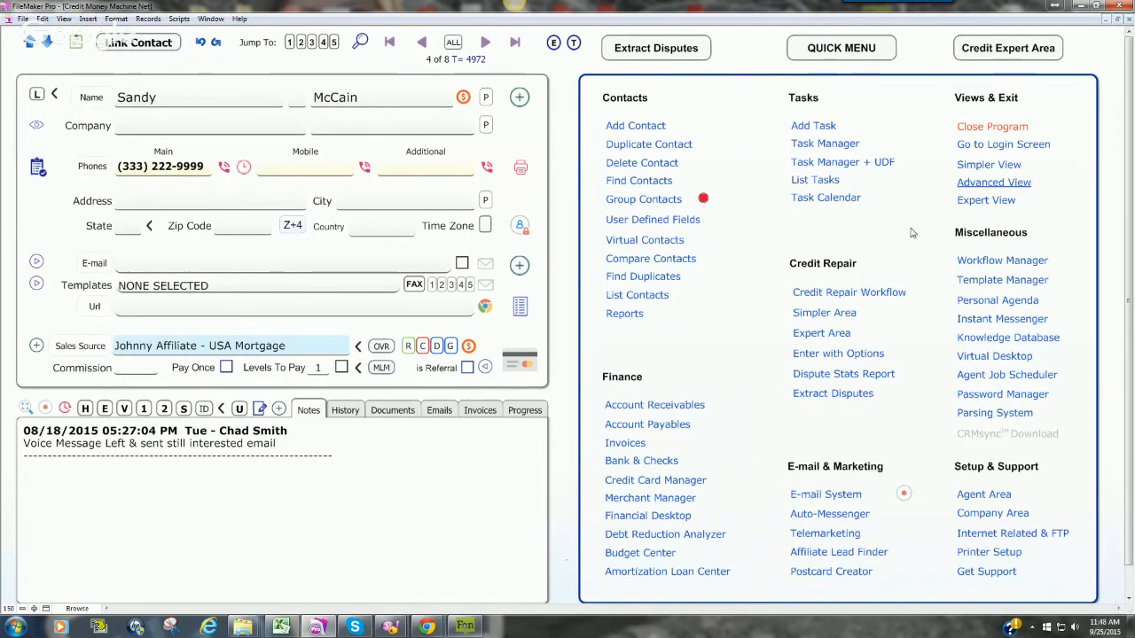
click(967, 259)
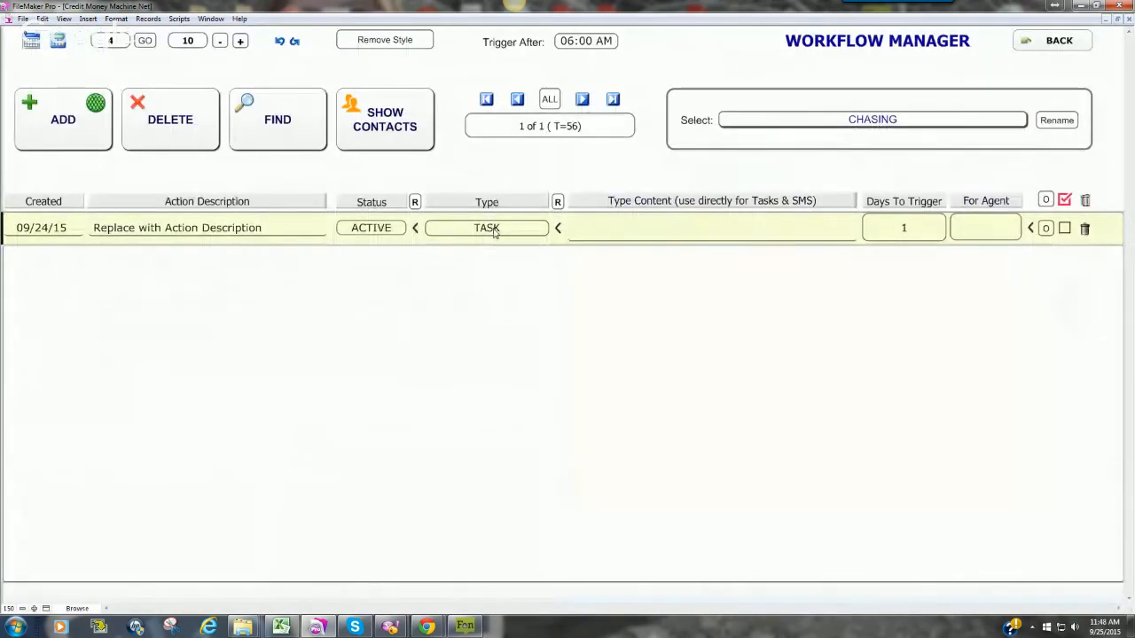
- Make the Chasing step an SMS using the Need Docs!!!! [[SMS]] template
click(493, 228)
click(468, 302)
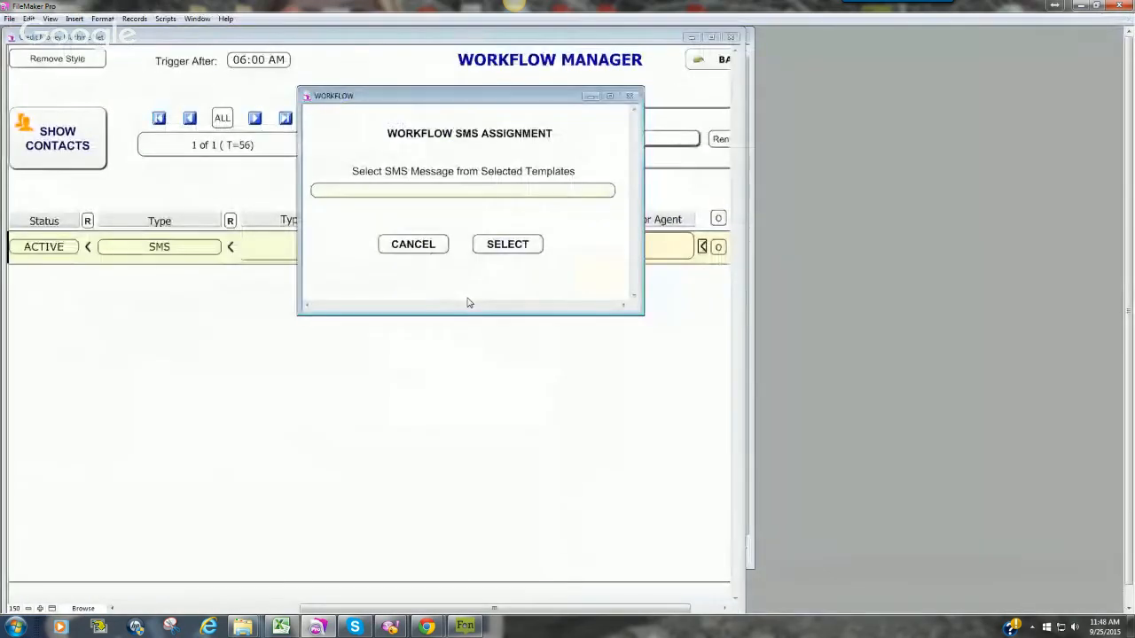
click(468, 189)
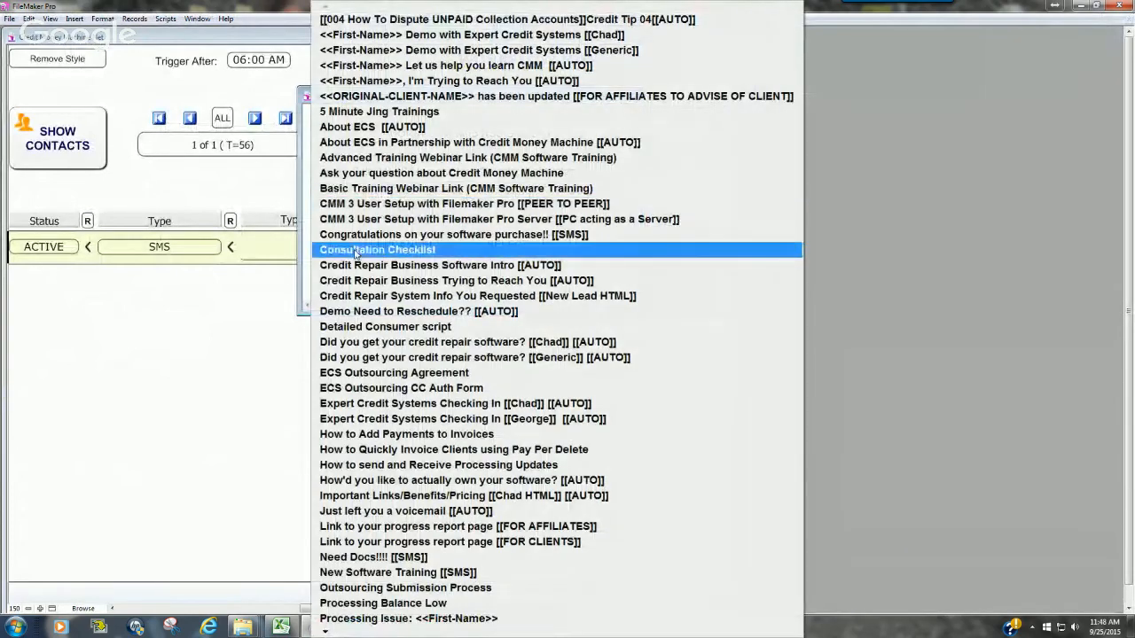
click(403, 561)
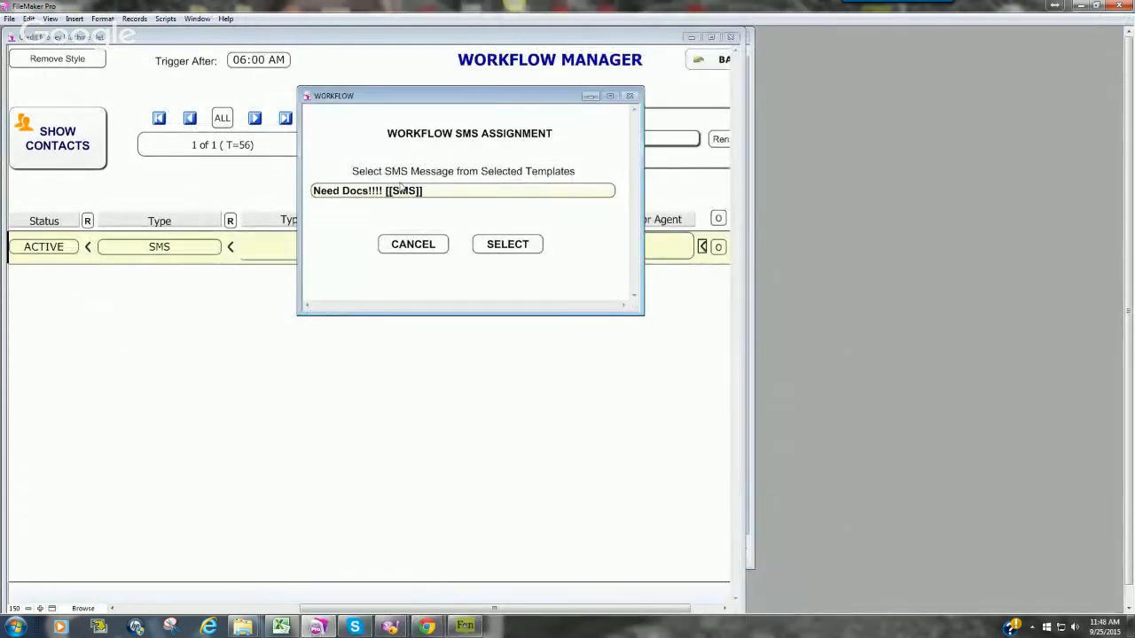
click(511, 248)
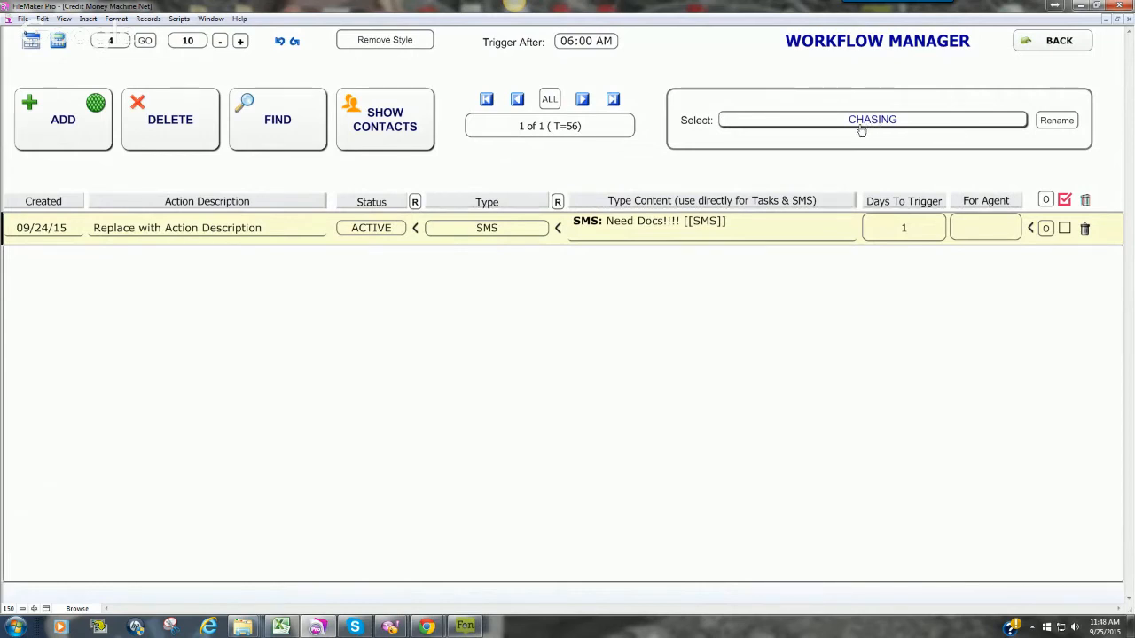
- Set the SMS step to trigger after 0 days and assign it to an agent
click(902, 228)
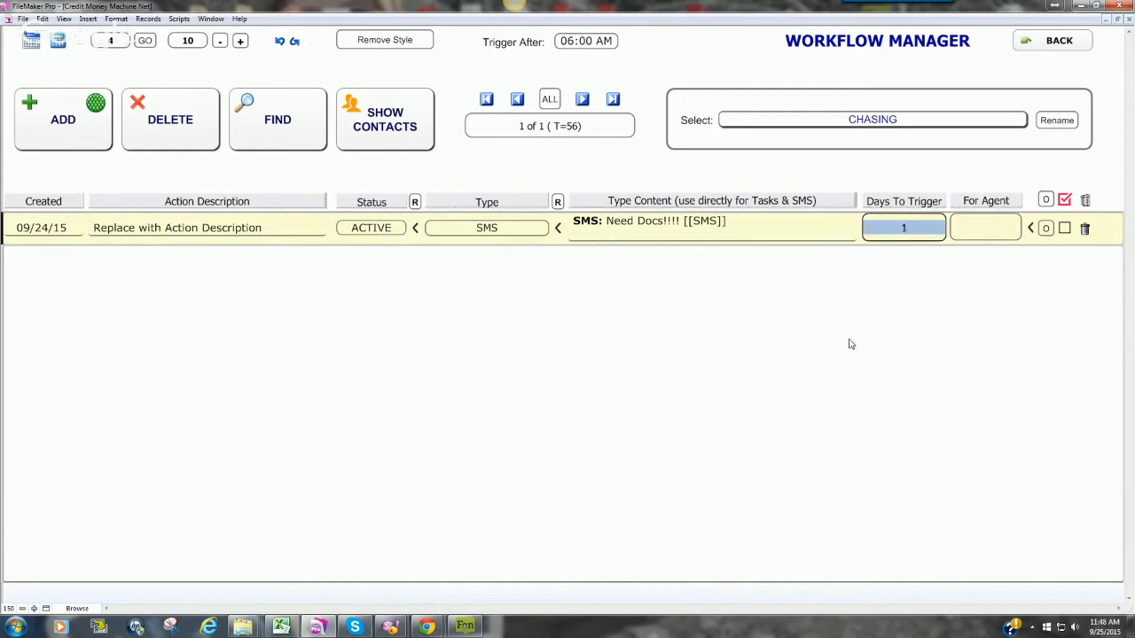
key(BackSpace)
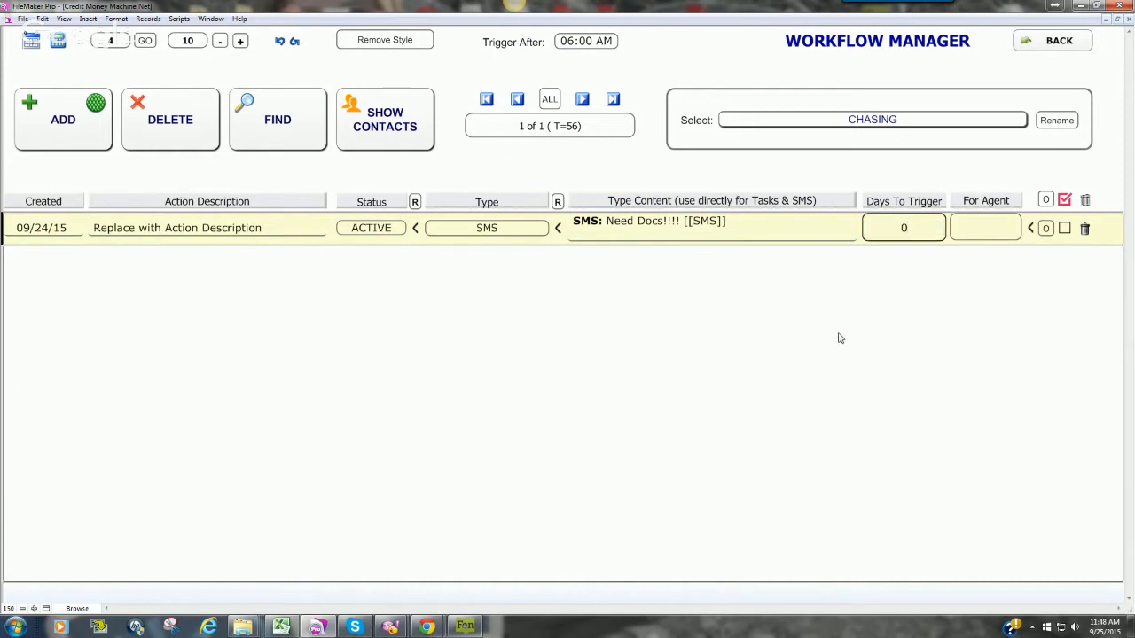
click(797, 288)
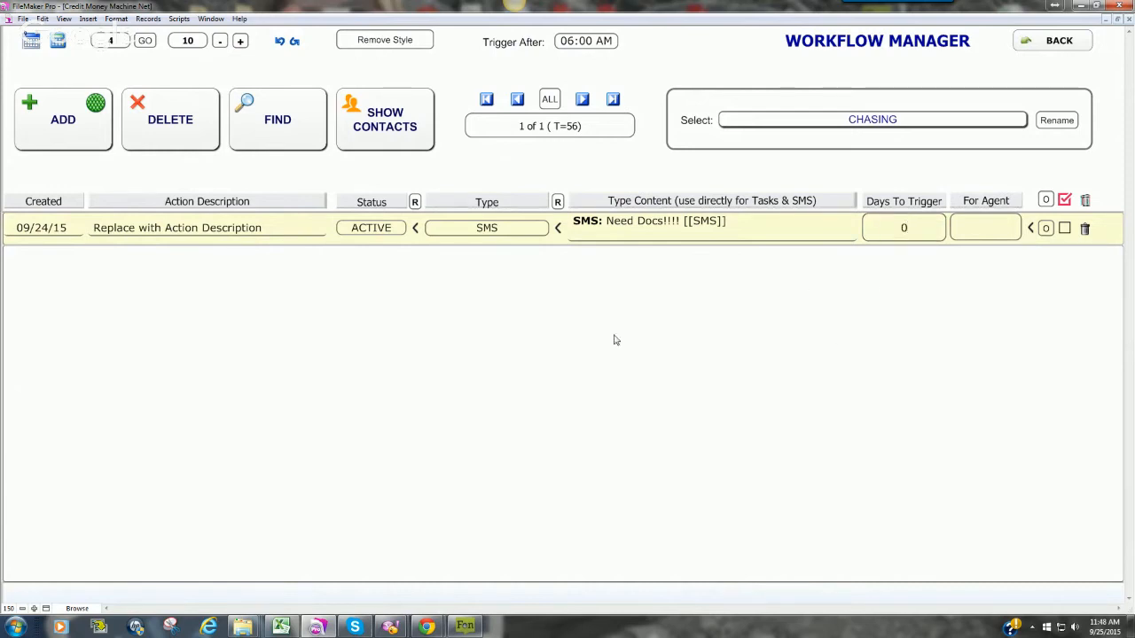
click(984, 236)
click(984, 236)
click(982, 239)
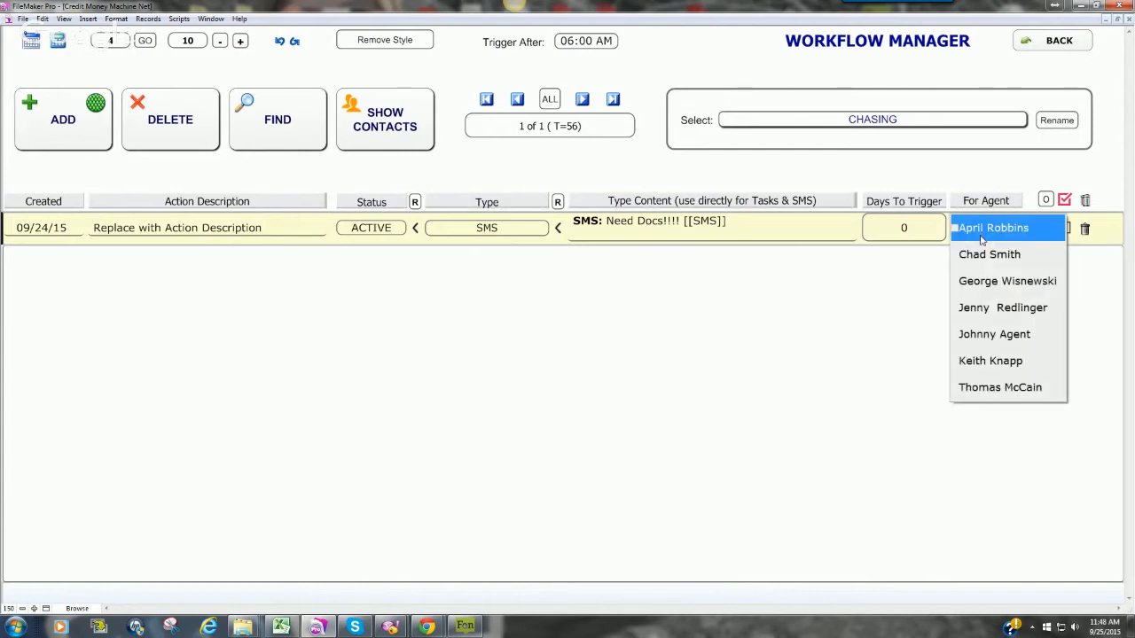
click(987, 308)
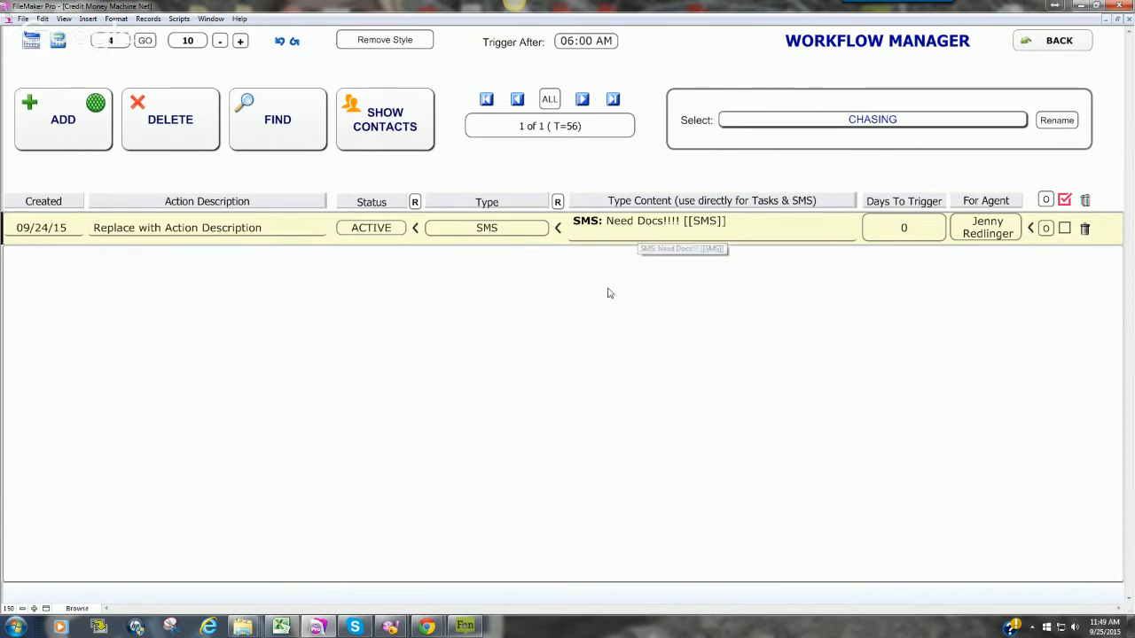
click(61, 142)
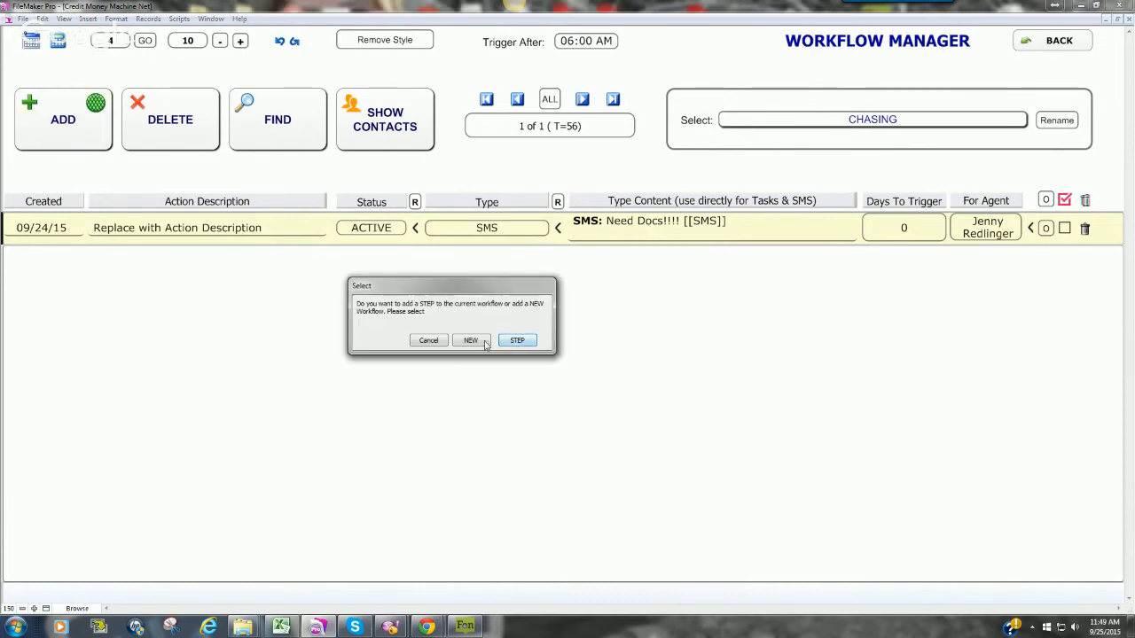
- Add an EMAIL step using the Need Docs!!!! [[SMS]] template, assigned to the same agent
click(517, 340)
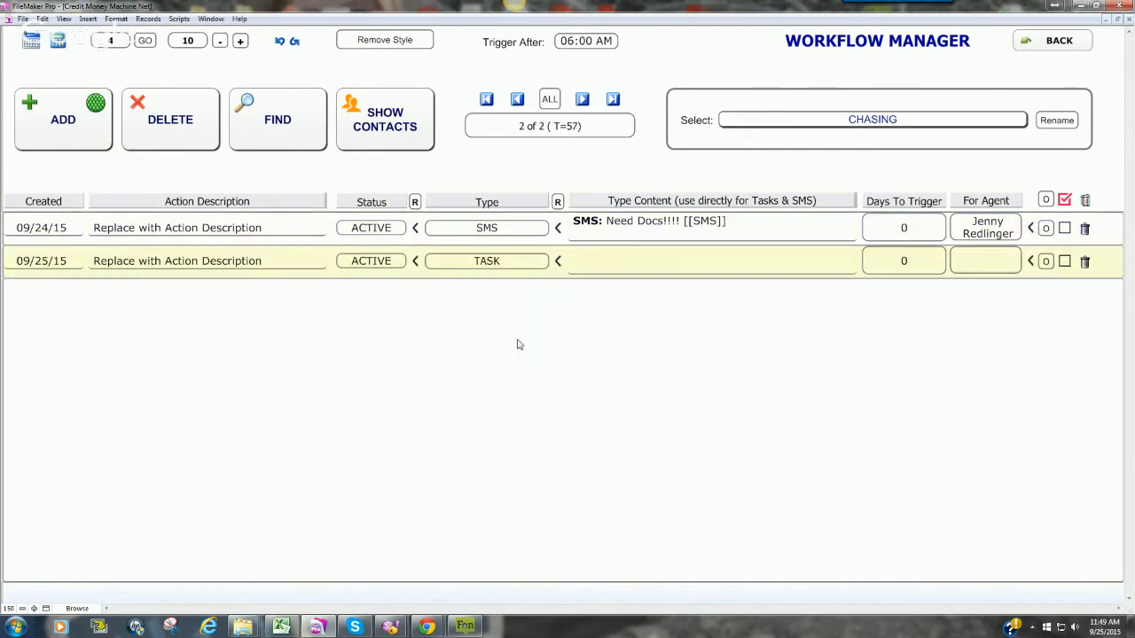
click(525, 259)
click(447, 305)
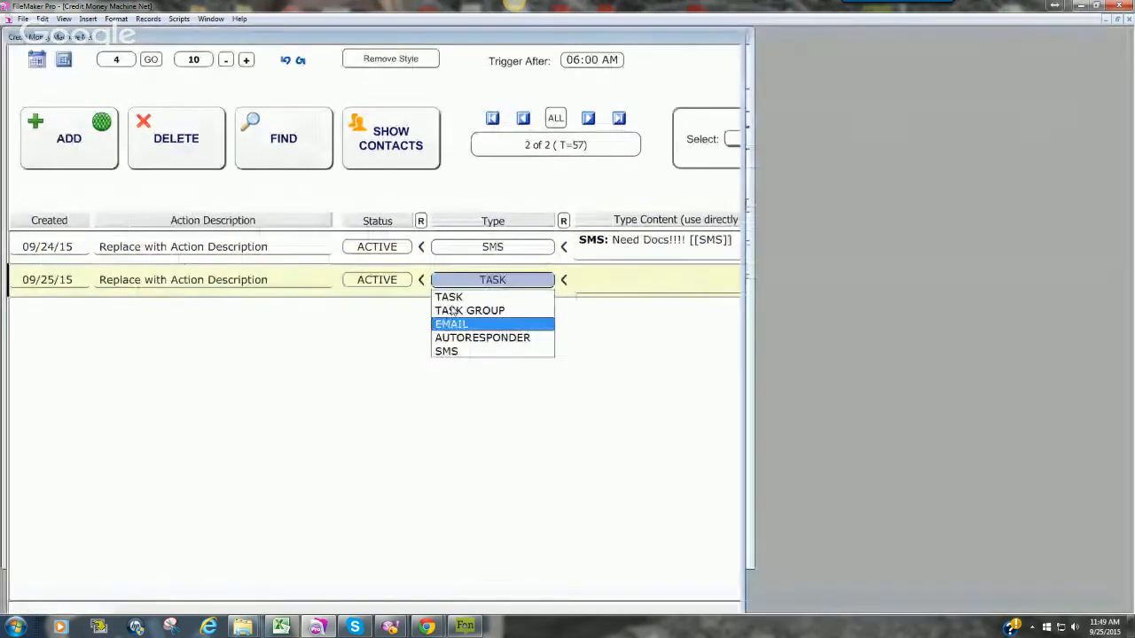
click(479, 191)
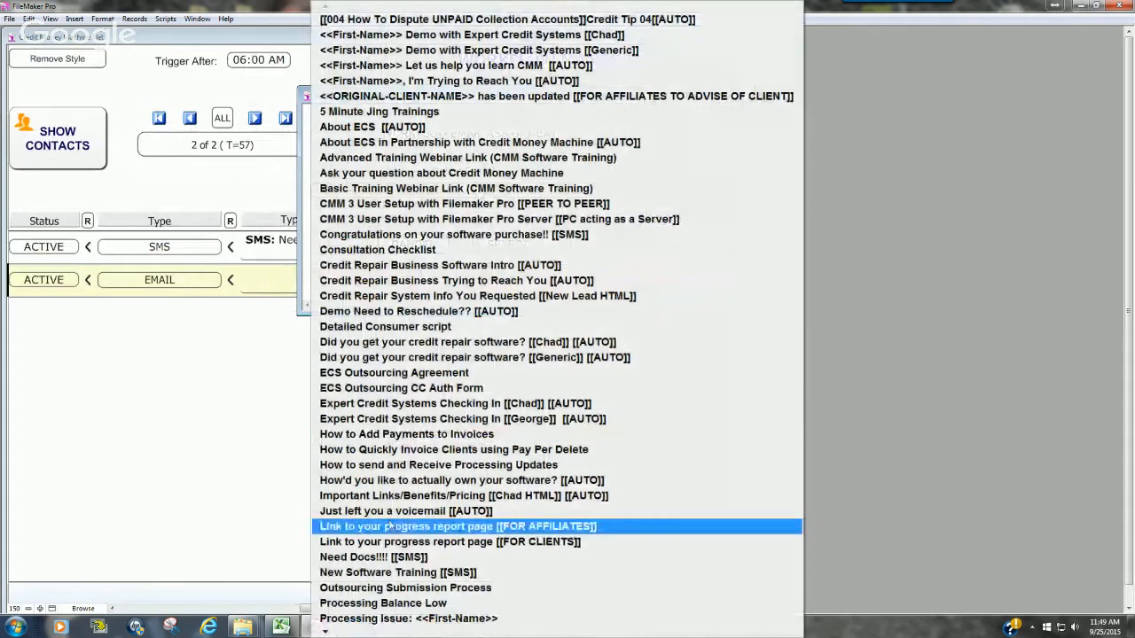
click(384, 557)
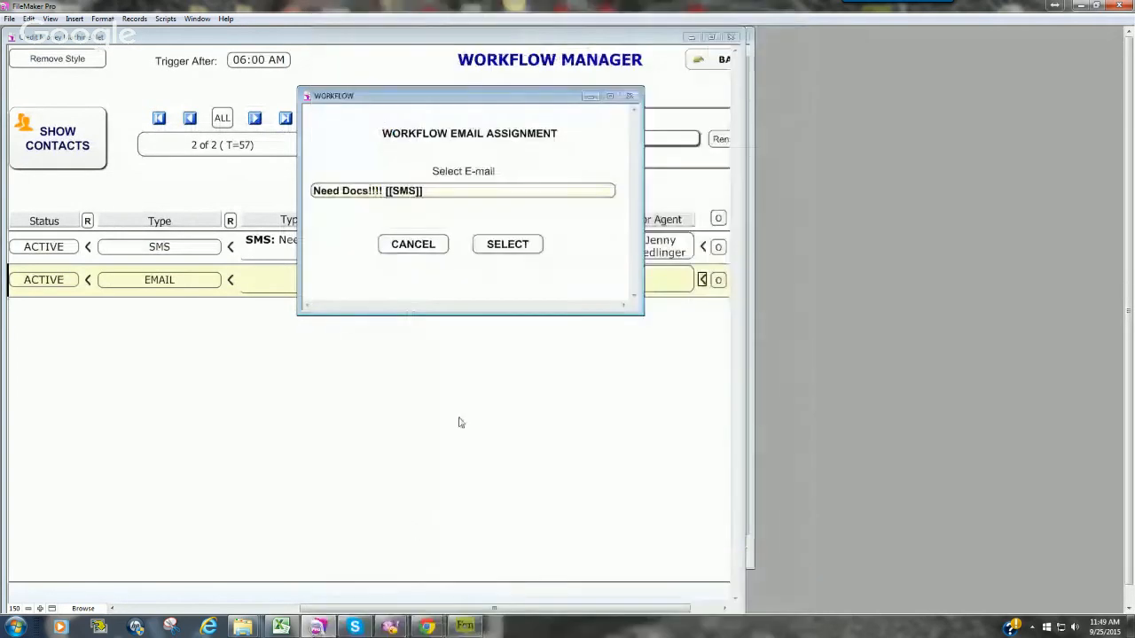
click(502, 247)
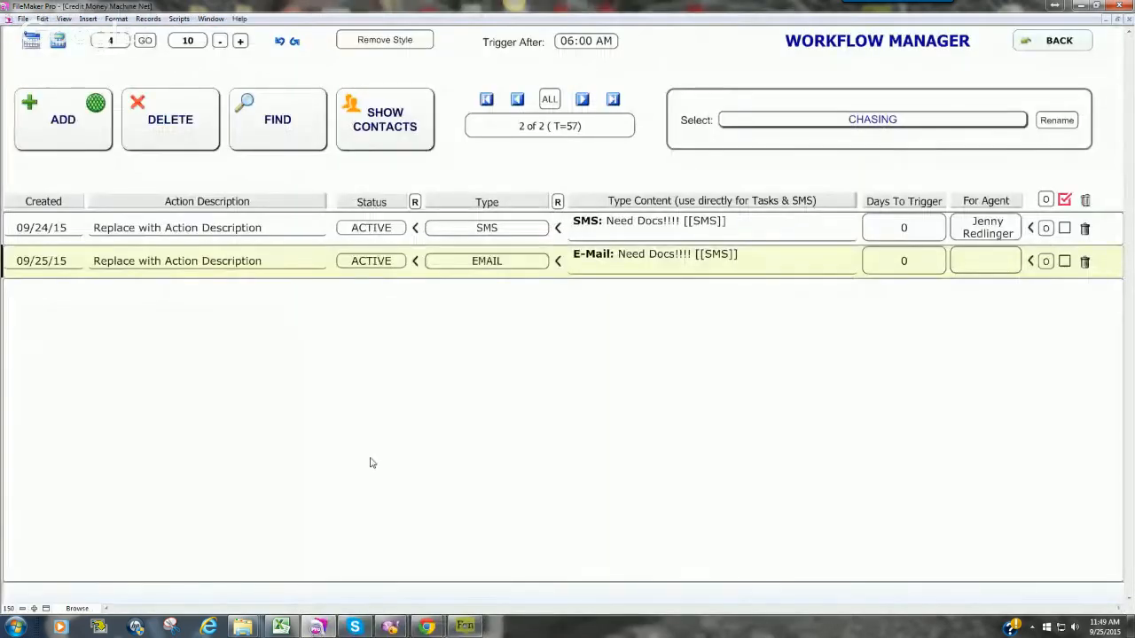
click(986, 261)
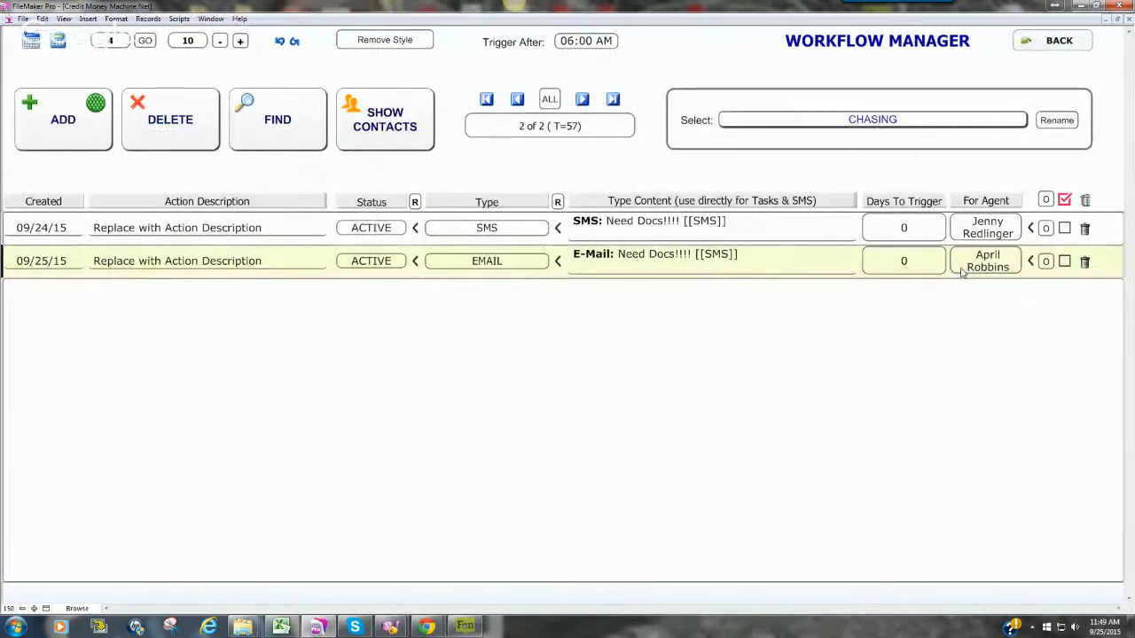
click(1002, 340)
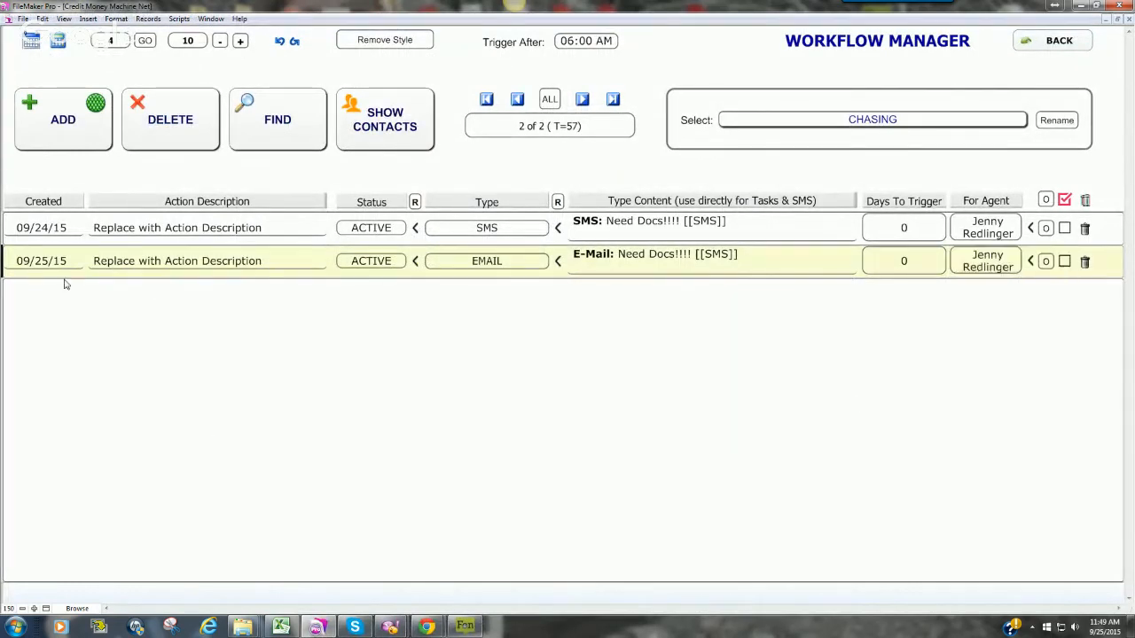
- Add a TASK step 'Call to collect docs' triggering after 2 days, assigned to another agent
click(77, 132)
click(517, 340)
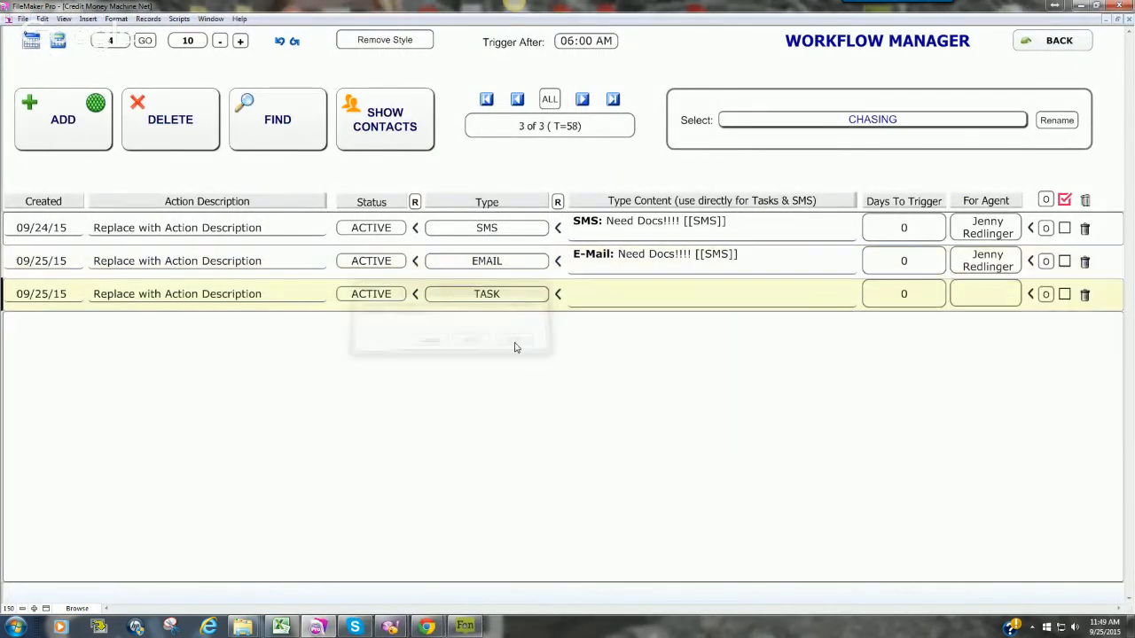
click(609, 295)
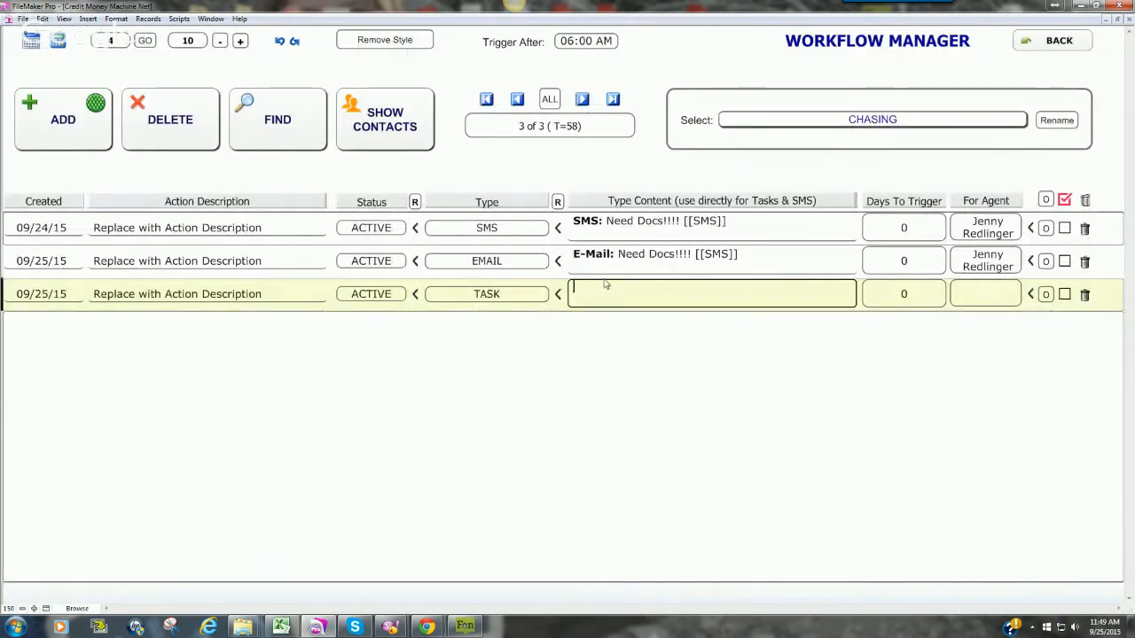
text(cALL TO COLLECT dOCS)
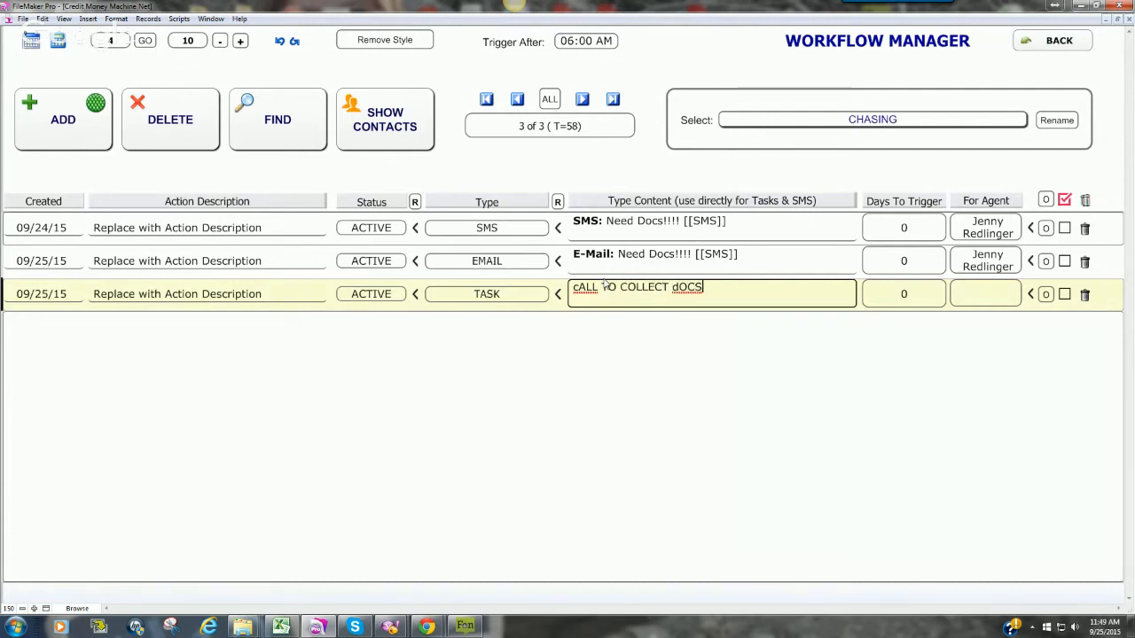
key(BackSpace)
key(BackSpace)
key(BackSpace)
key(BackSpace)
key(BackSpace)
key(BackSpace)
key(BackSpace)
key(BackSpace)
key(BackSpace)
key(BackSpace)
key(BackSpace)
key(BackSpace)
key(BackSpace)
key(BackSpace)
key(BackSpace)
key(BackSpace)
key(BackSpace)
key(BackSpace)
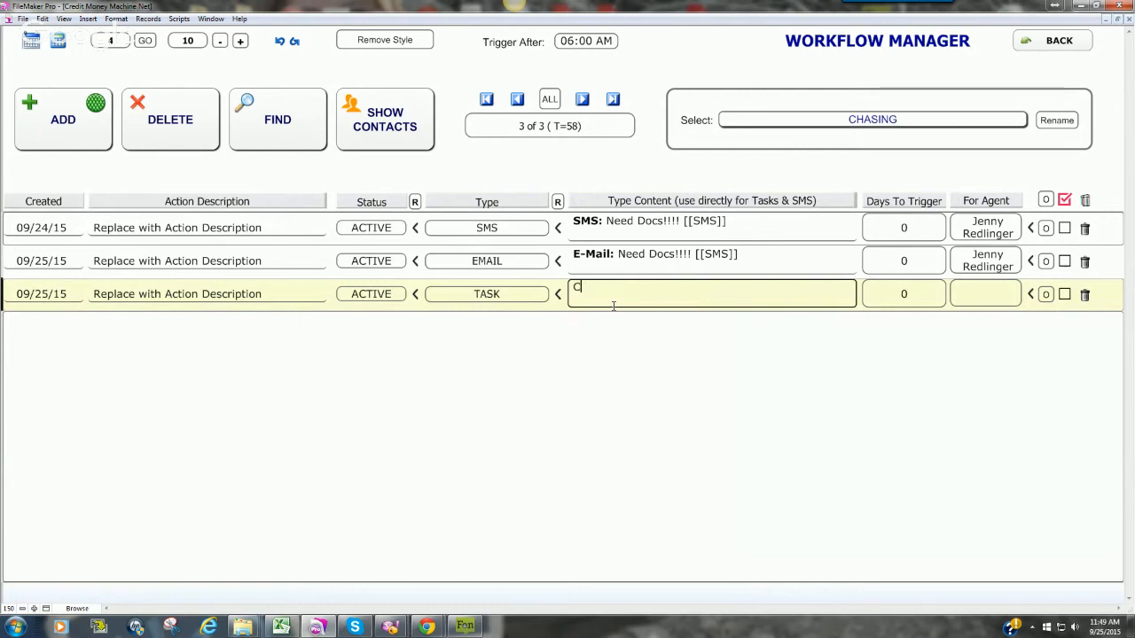
text(to collect docs)
click(911, 294)
text(2)
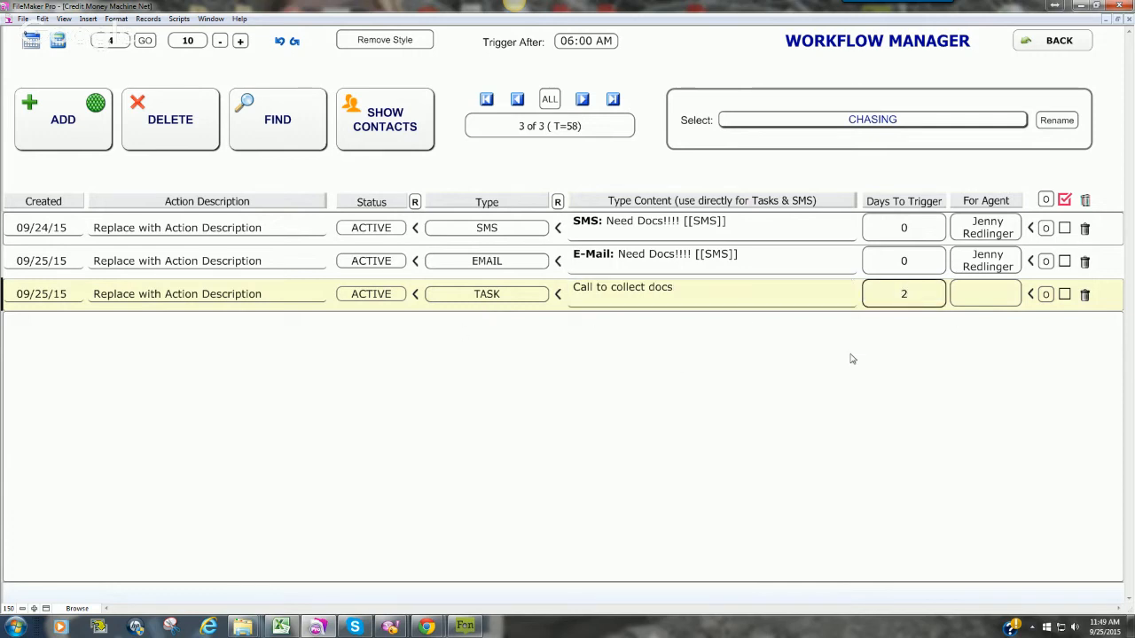
click(979, 295)
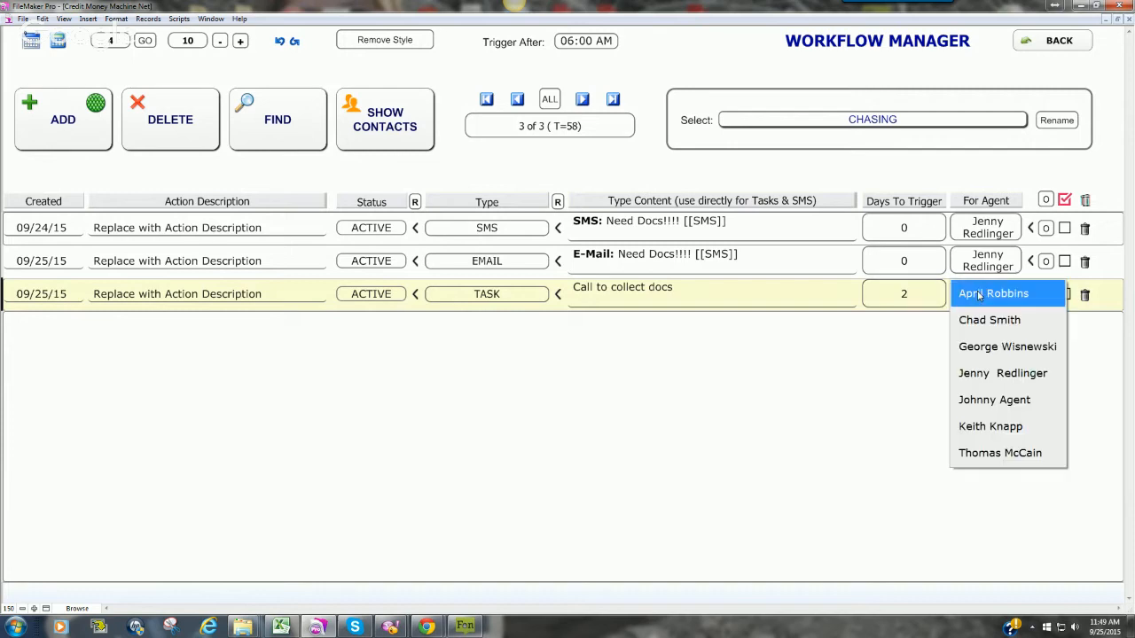
click(986, 319)
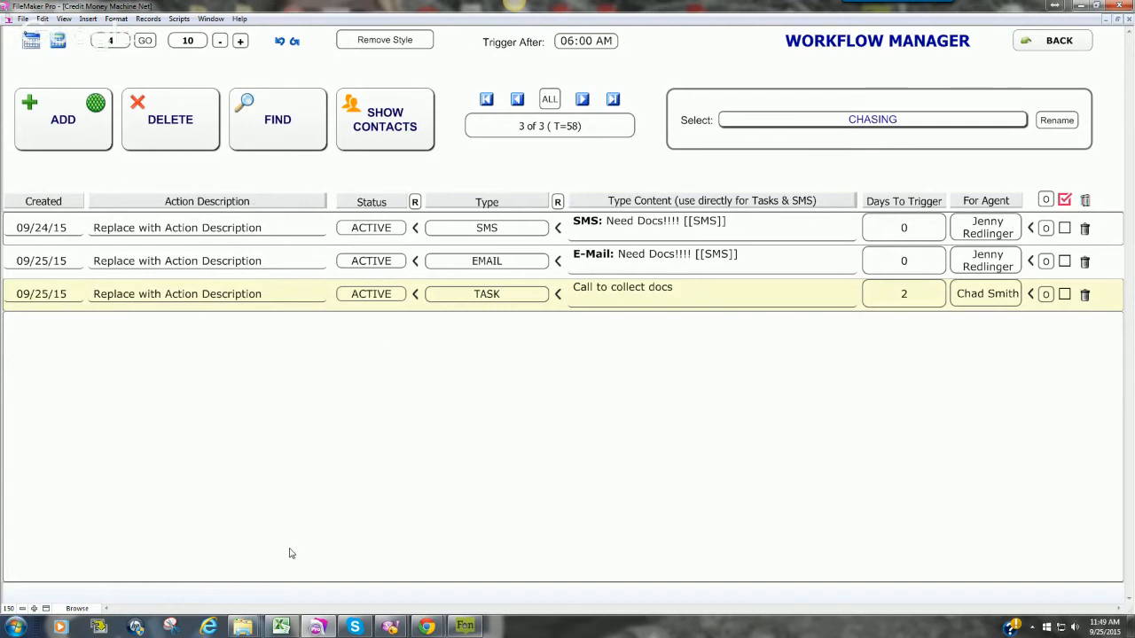
- Delete the task, email and SMS steps, leaving the Chasing workflow empty
click(1085, 294)
click(604, 332)
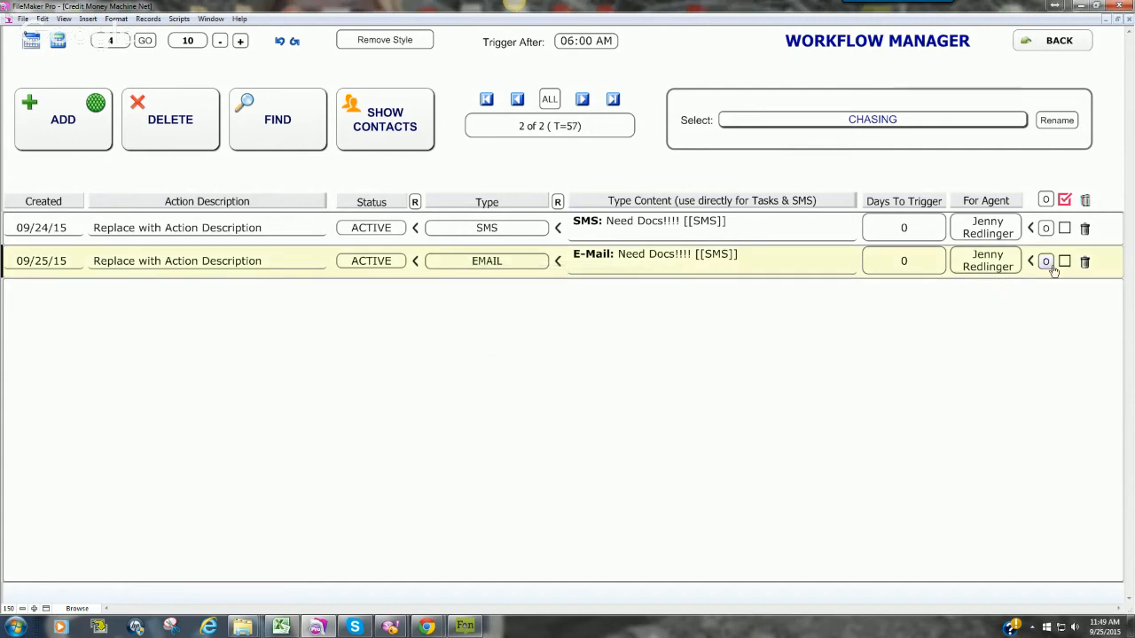
click(1085, 261)
click(605, 331)
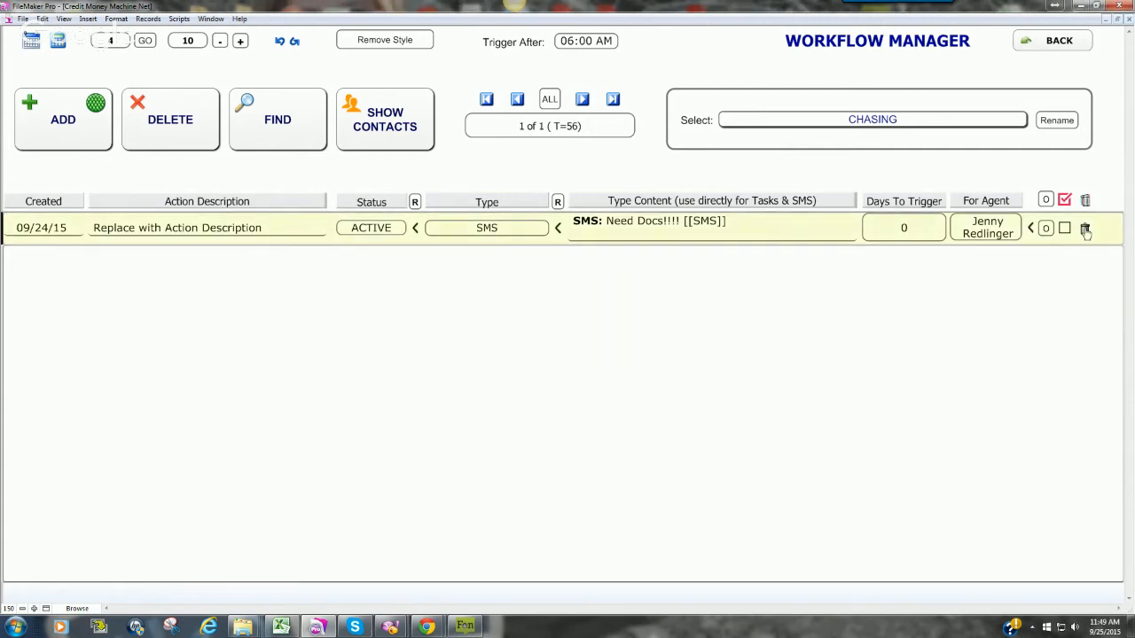
click(1085, 228)
click(610, 332)
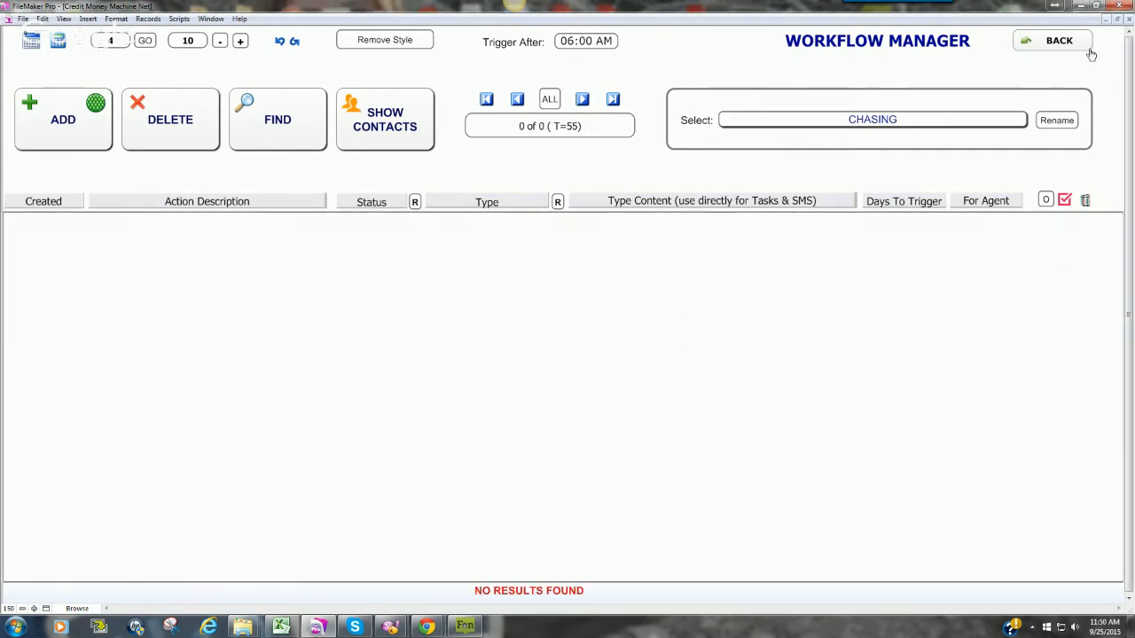
- Return to the contact record's Quick Menu
click(1059, 41)
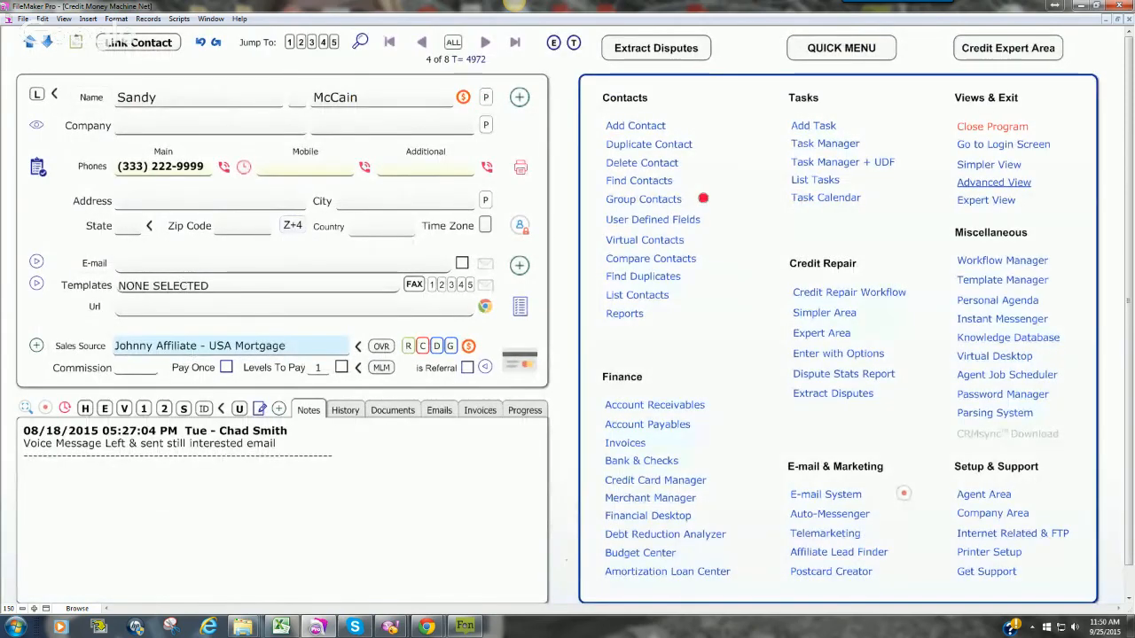
mouse_move(426, 626)
click(401, 586)
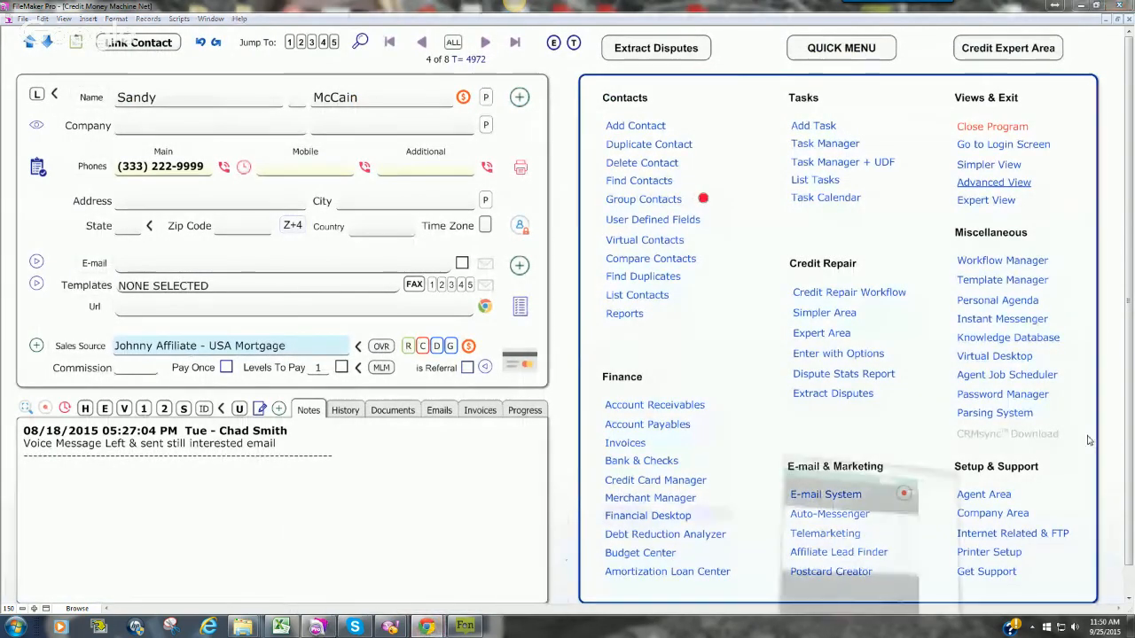
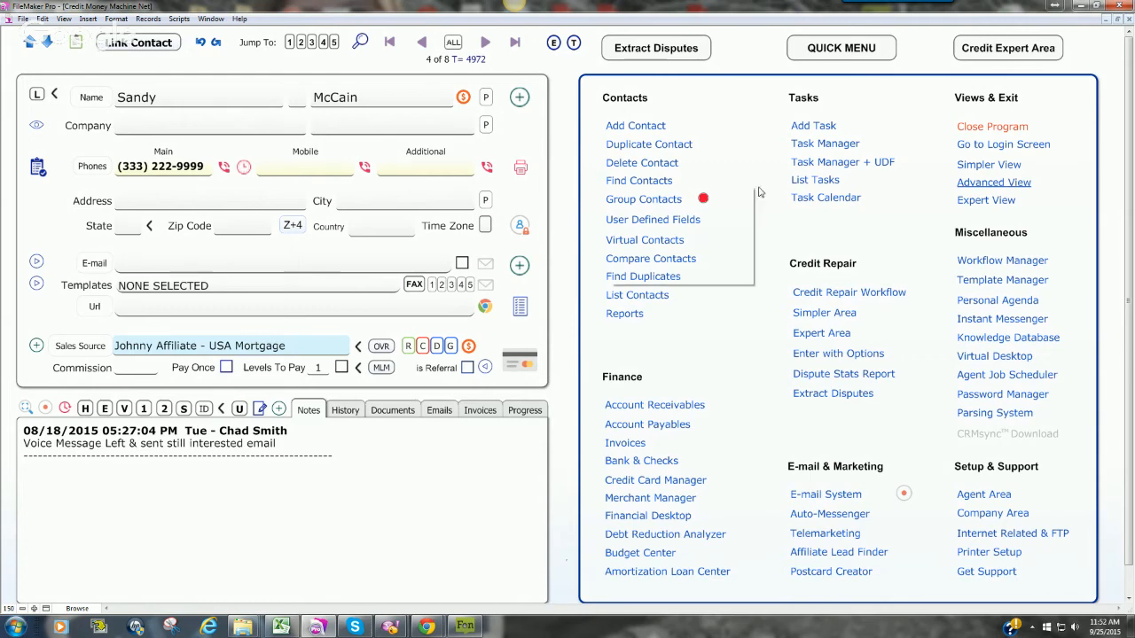
- Enter 'Letters Printed' as the contact's secondary status in Task Manager, then go back
click(823, 147)
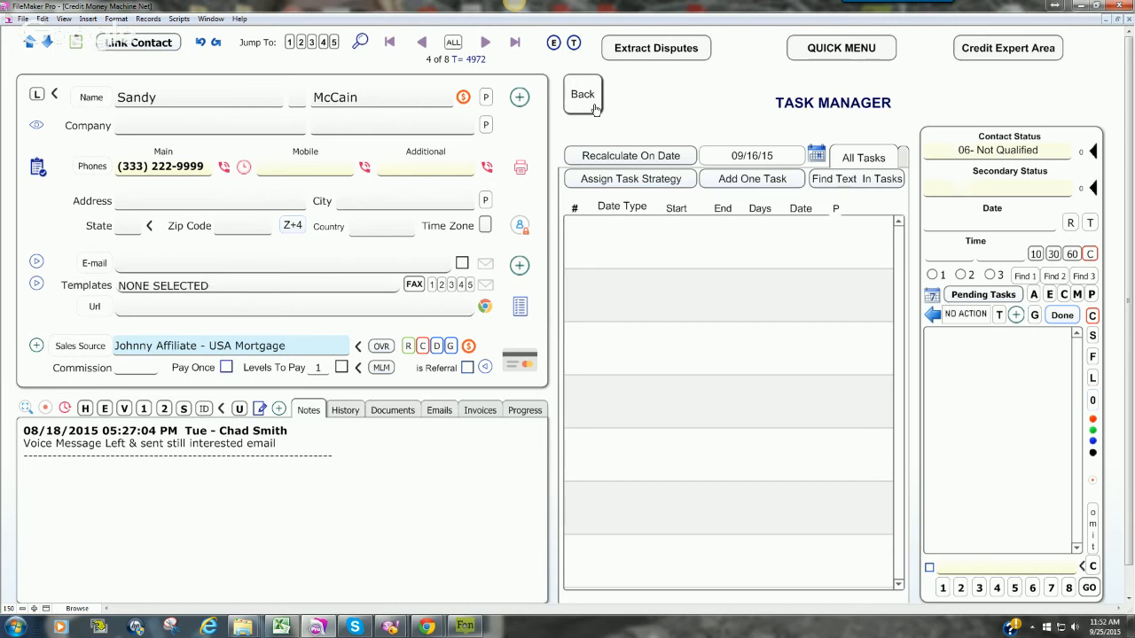
click(994, 189)
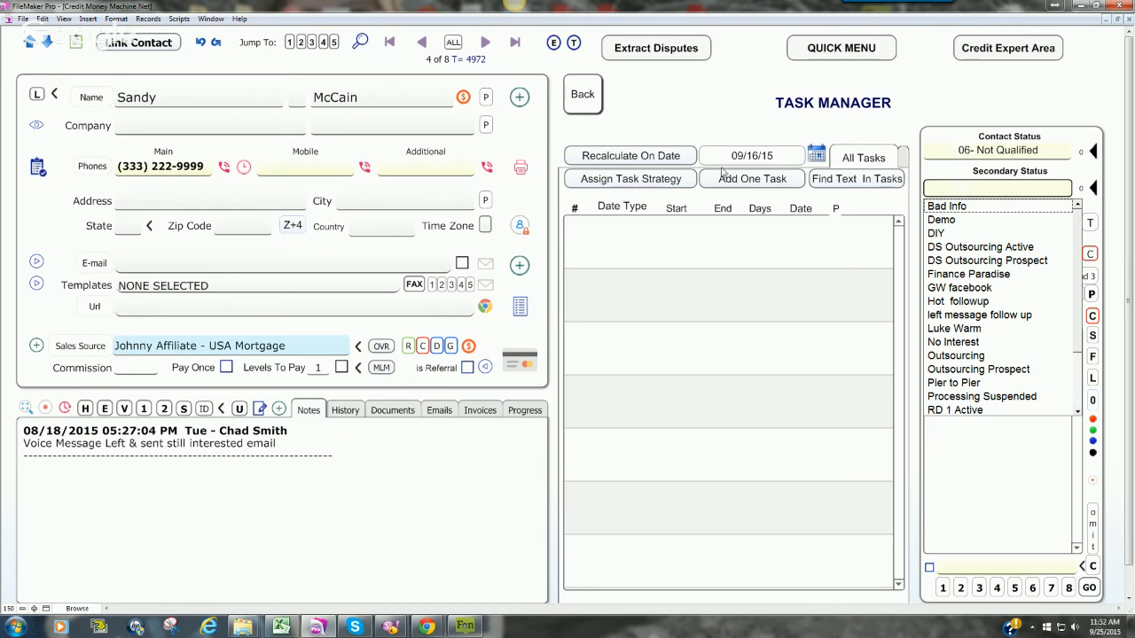
click(950, 194)
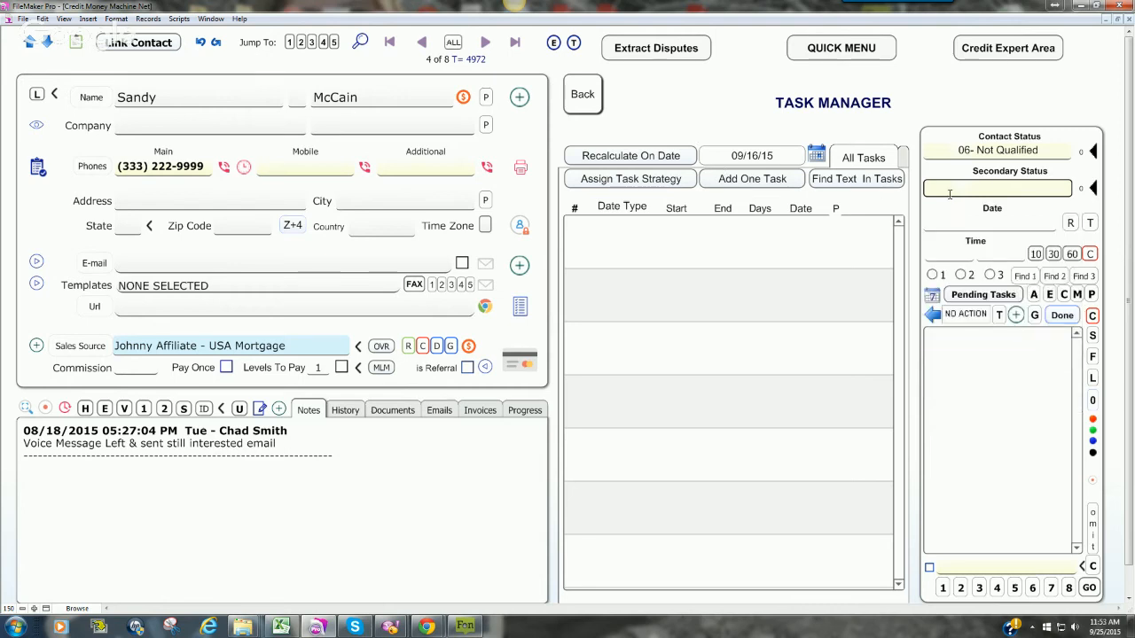
text(Letters Printed)
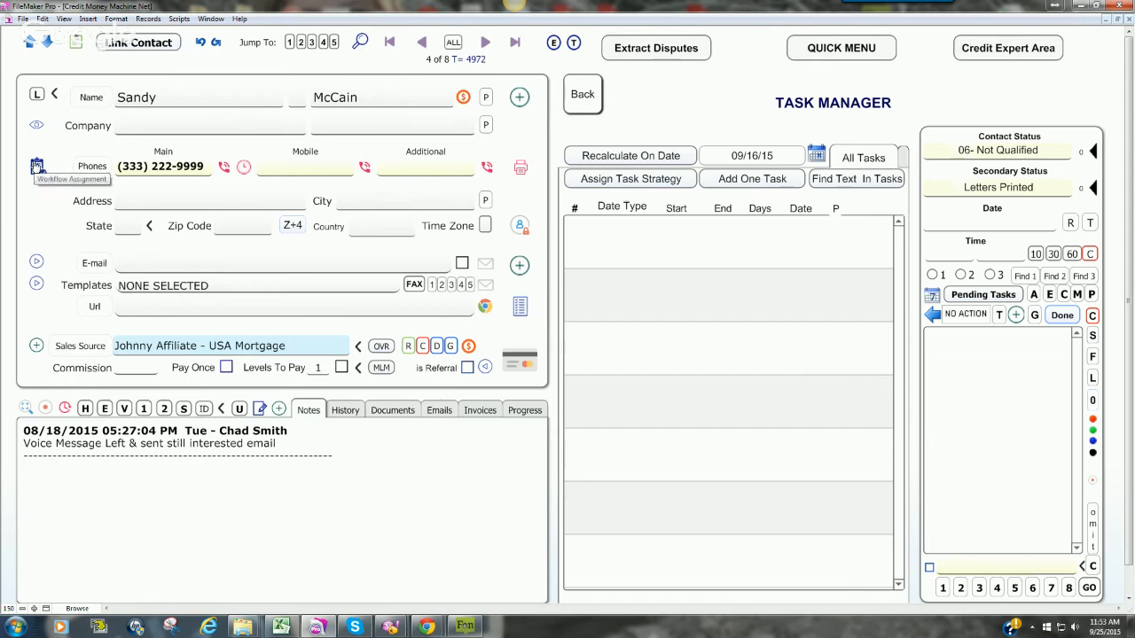
click(575, 98)
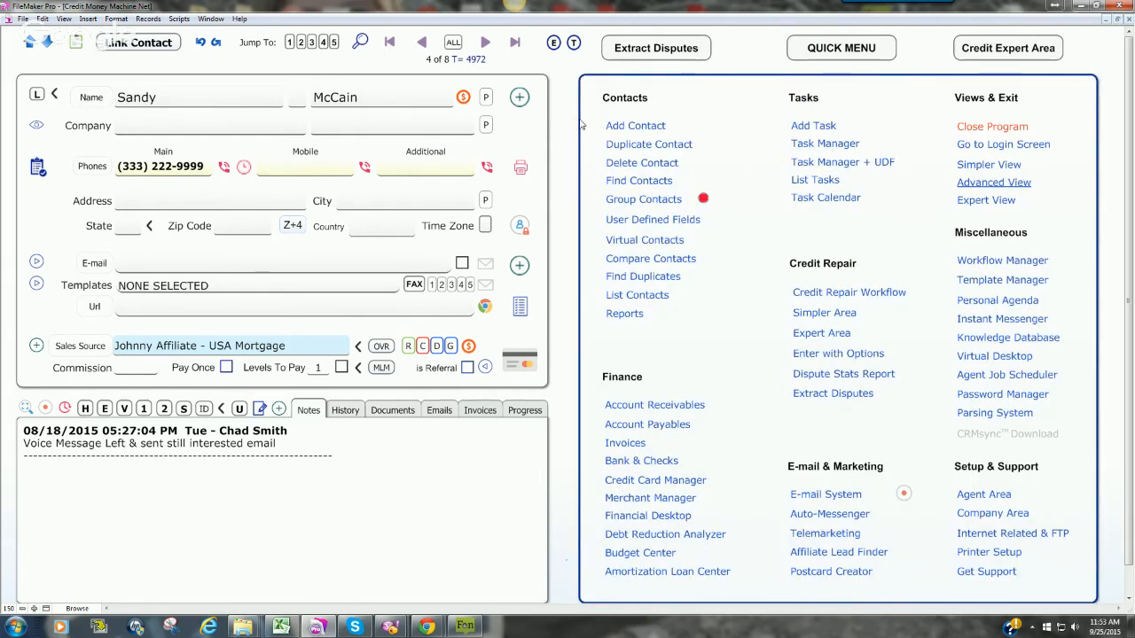
- On the Task Manager + UDF screen, copy the Main phone number into the Mobile field
click(810, 163)
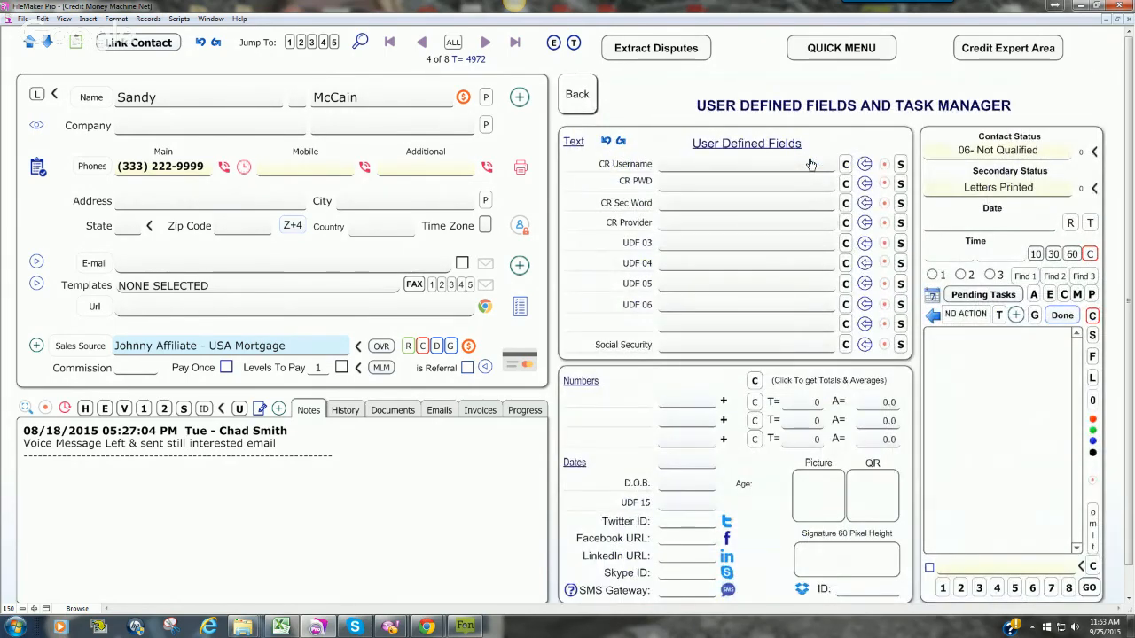
scroll(1124, 217, down, 1)
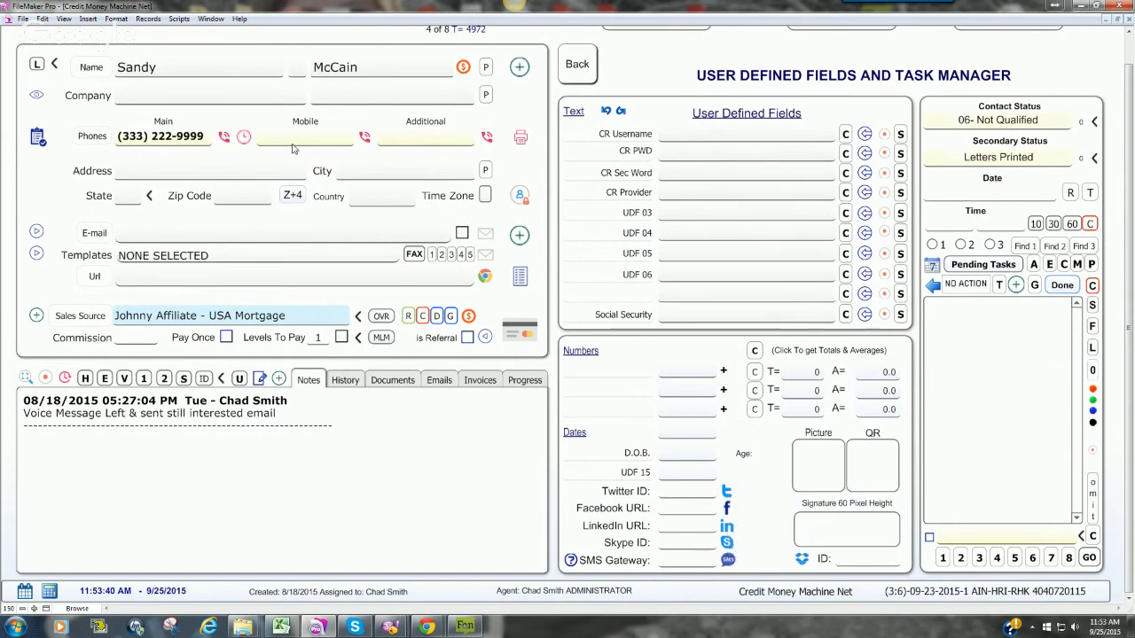
click(204, 140)
drag(206, 139, 116, 137)
key(ctrl+c)
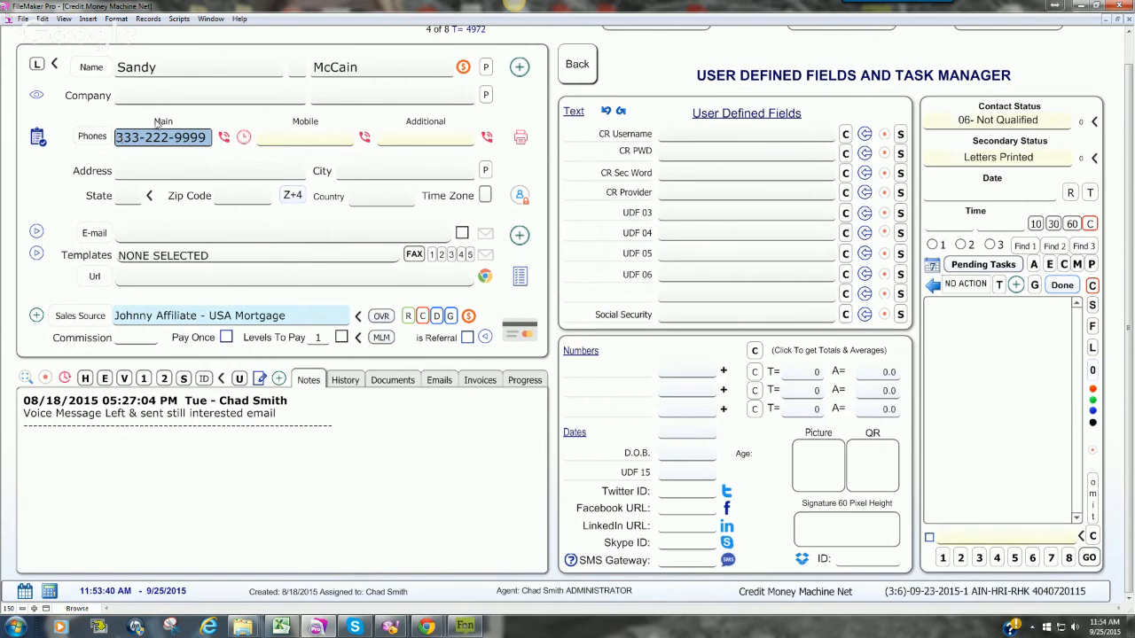
click(293, 138)
key(ctrl+v)
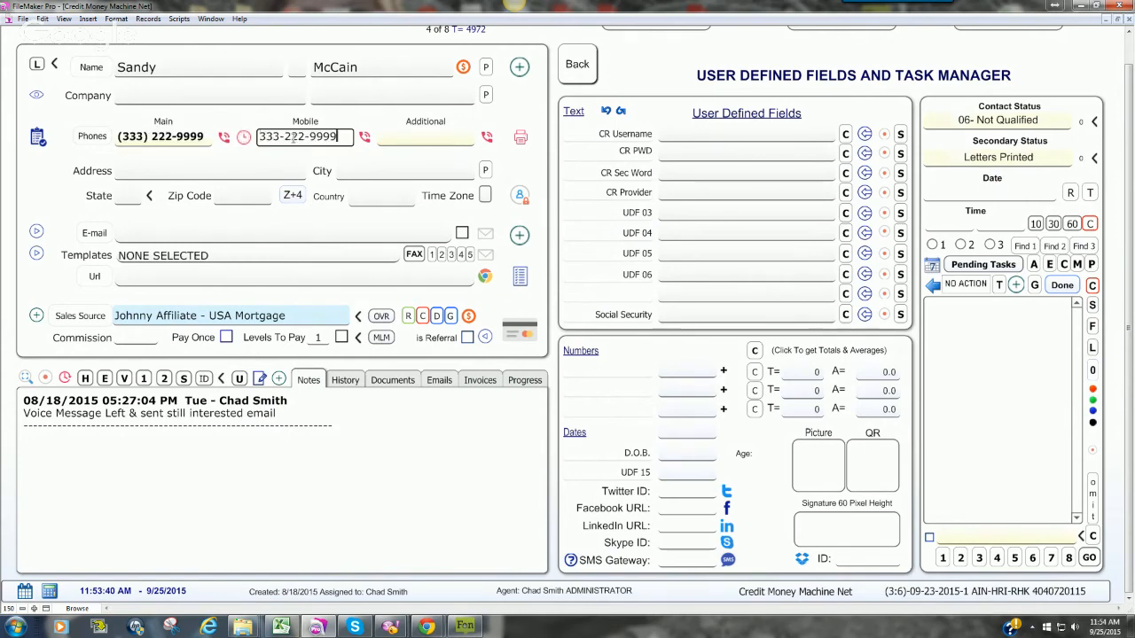
click(411, 153)
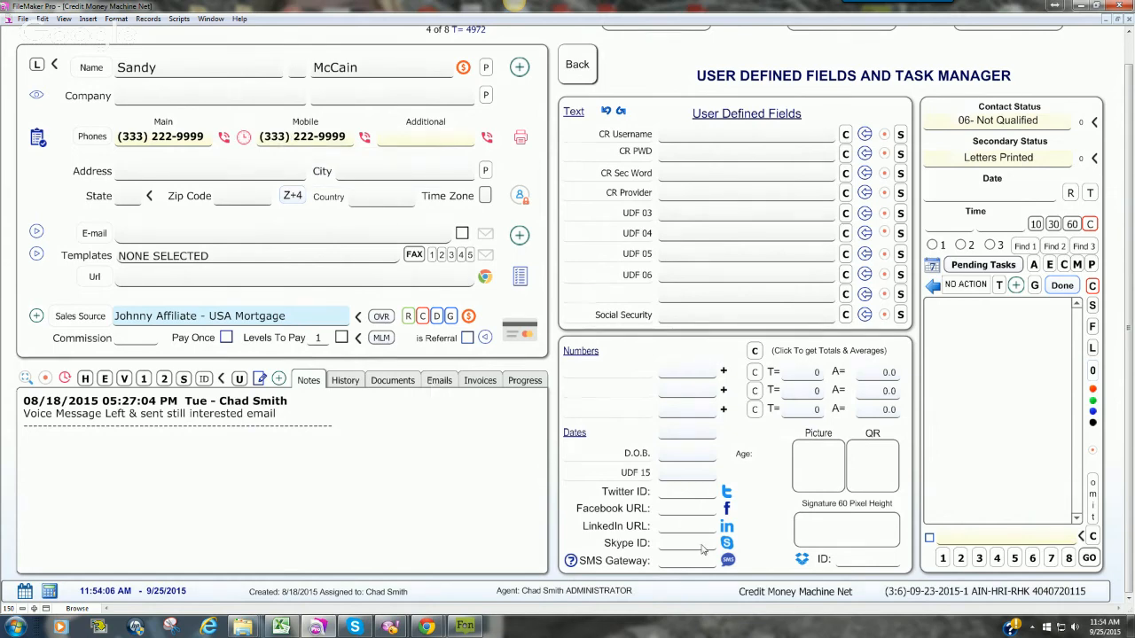
- Send the SMS text 'Te' to the CURRENT contact and acknowledge the invalid-number error
click(728, 564)
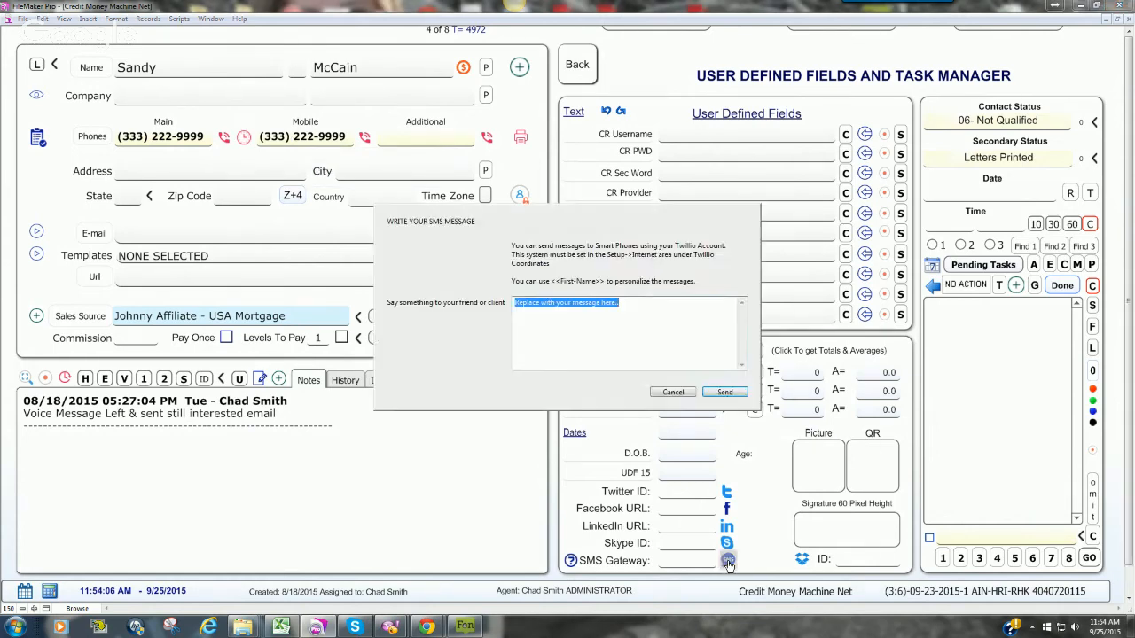
key(BackSpace)
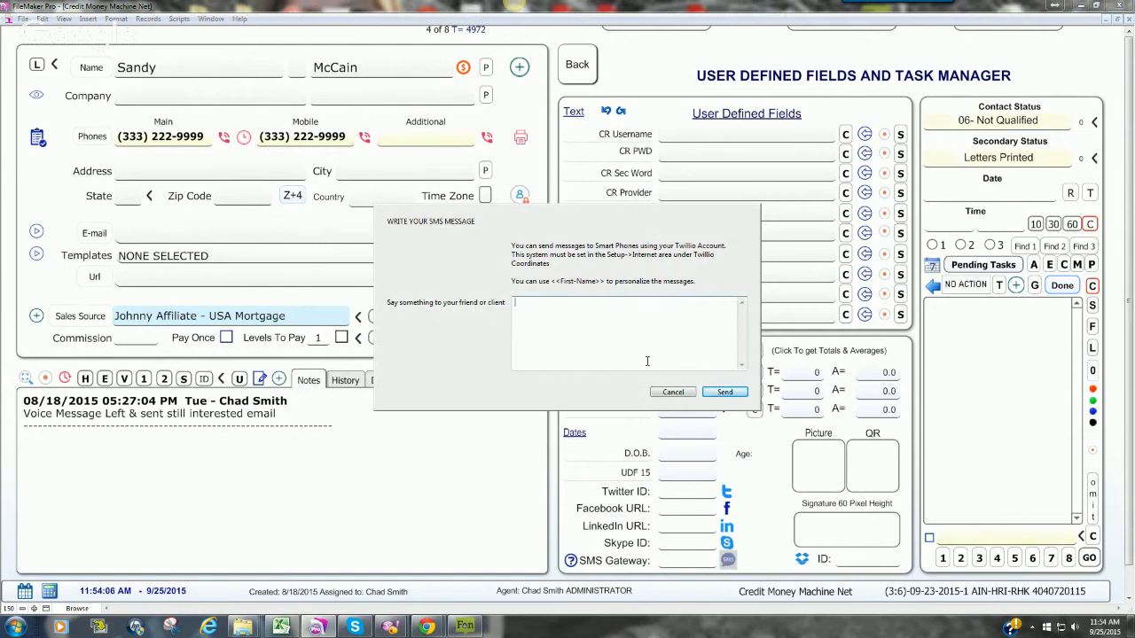
text(Test text)
click(722, 393)
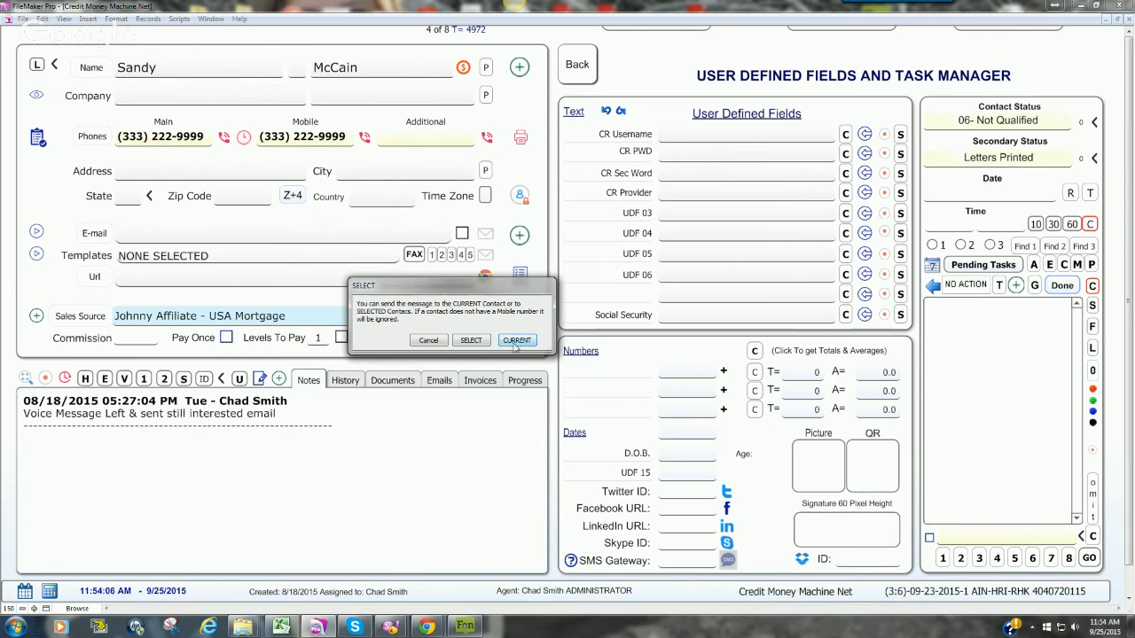
click(517, 340)
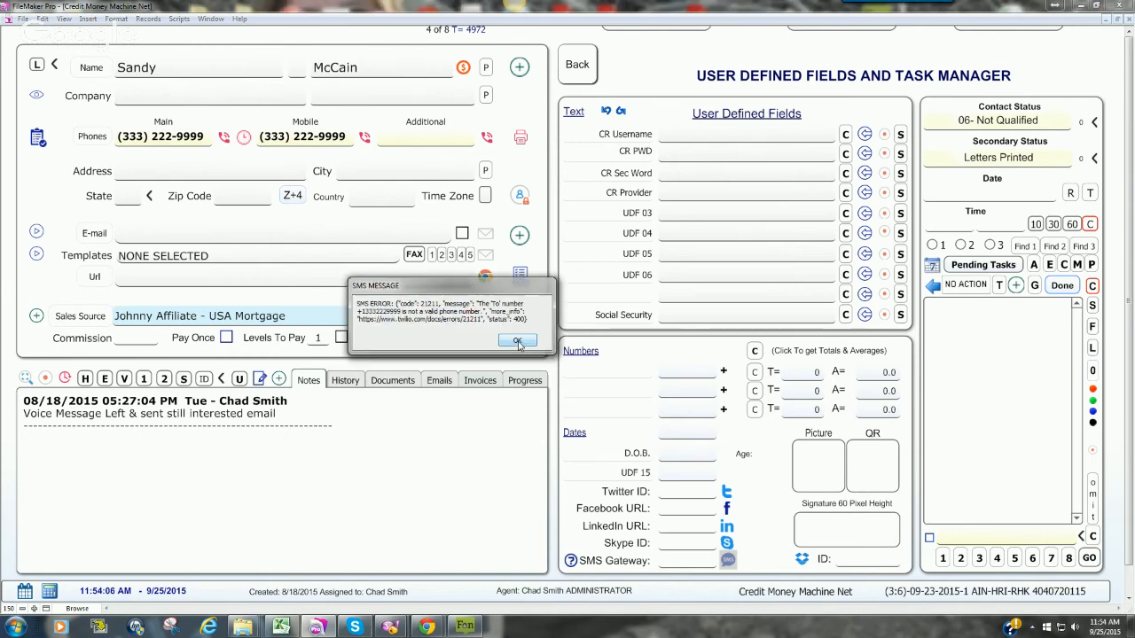
click(518, 342)
scroll(578, 261, up, 1)
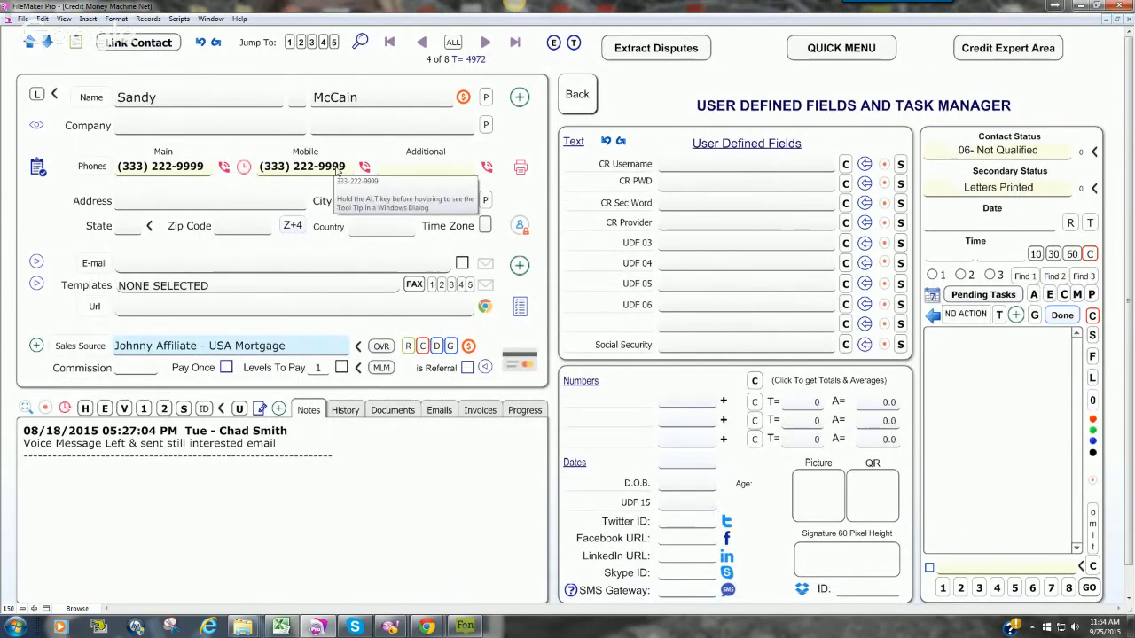
- Dismiss the remaining prompt and use Back to leave the User Defined Fields panel
click(521, 360)
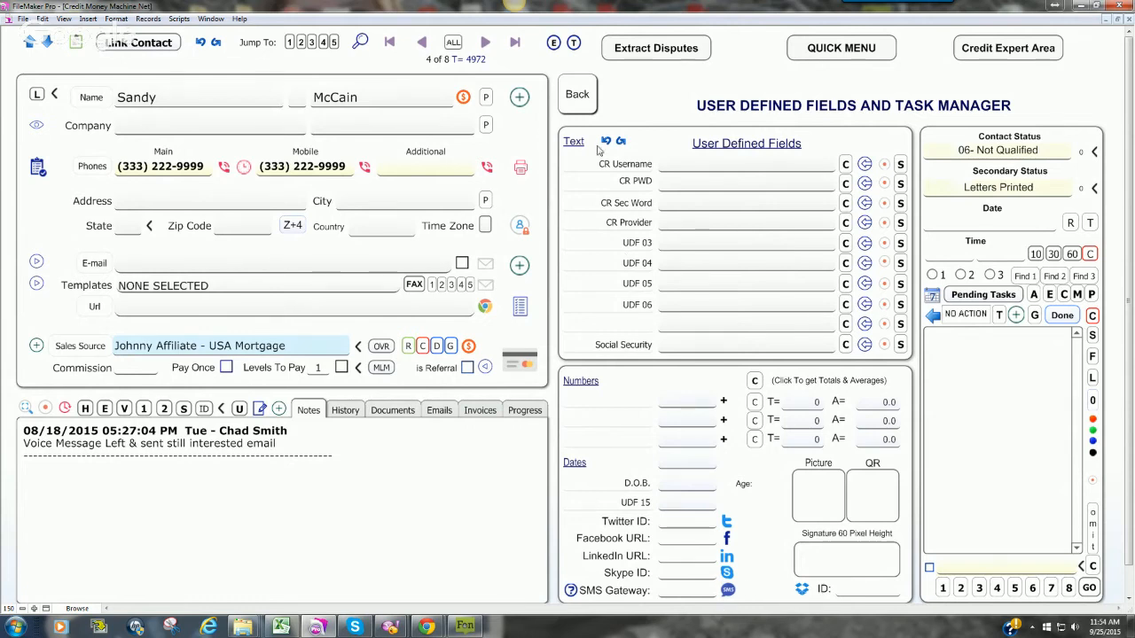
click(579, 92)
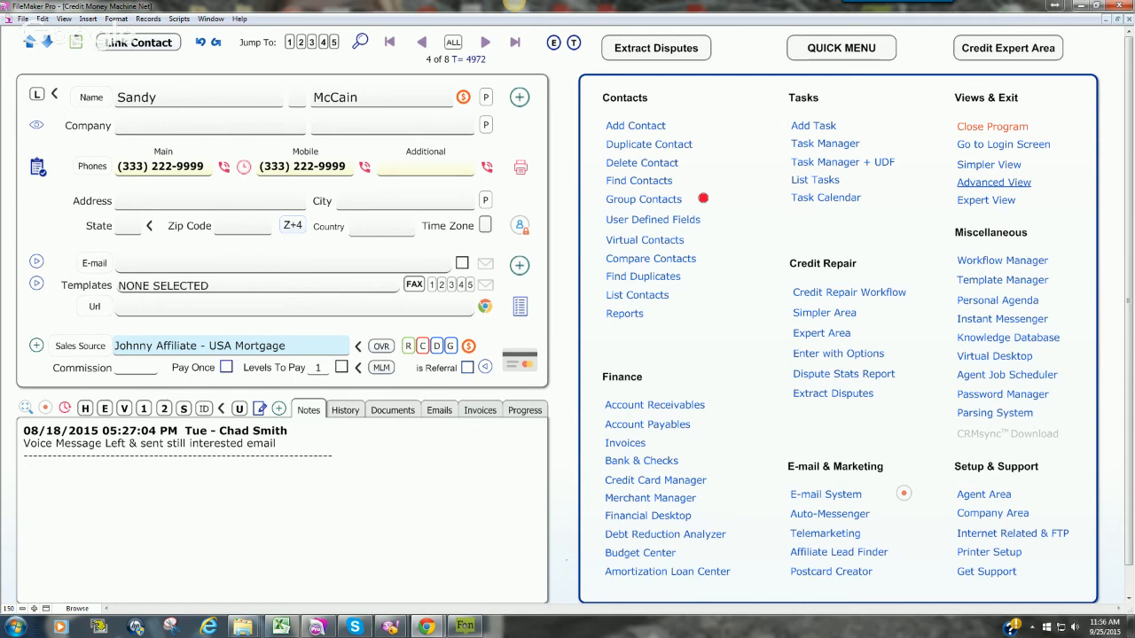
- Open Workflow Manager from Miscellaneous and drop down its list of workflows
click(973, 266)
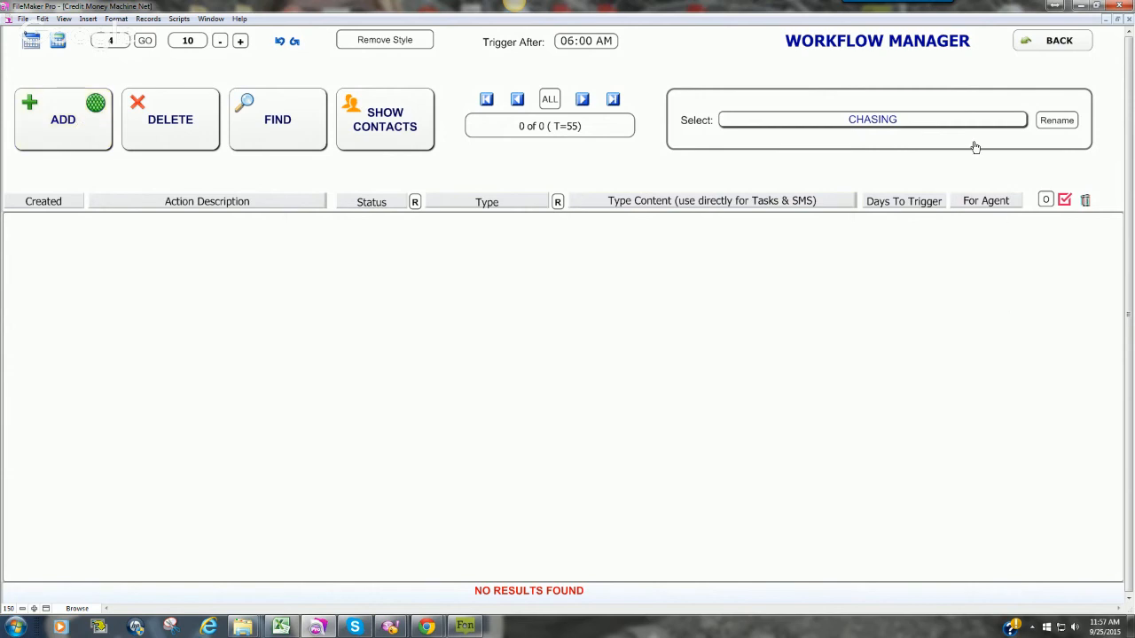
click(927, 121)
- Load ENGAGED - GENERIC and assign agents to Ready for a Demo?, the fourth action and Follow Up Call
click(750, 150)
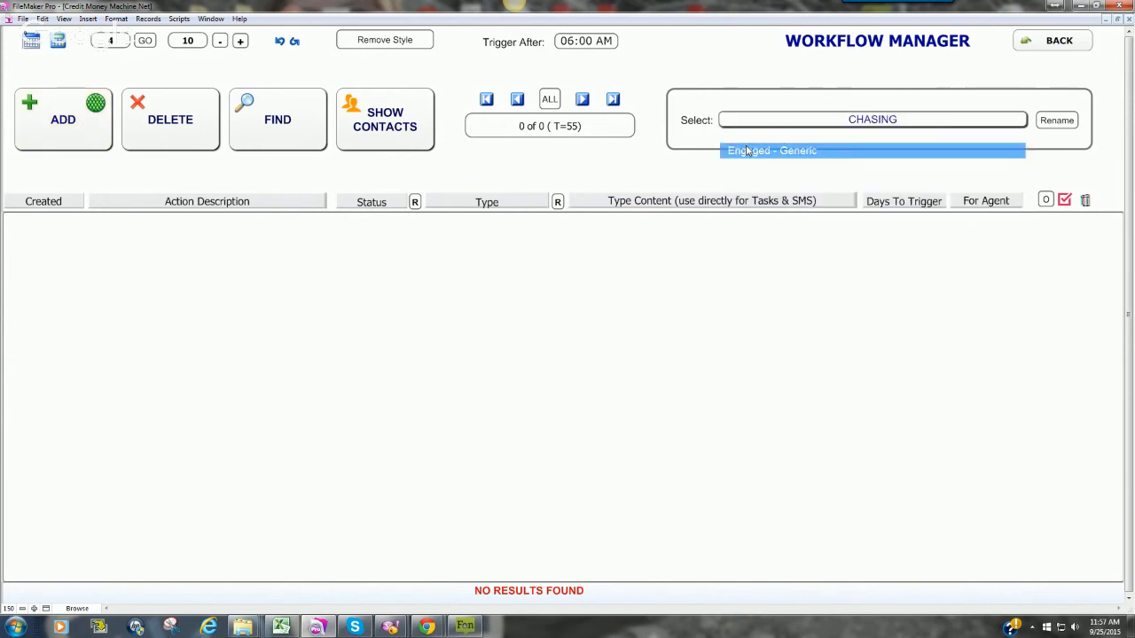
click(1001, 228)
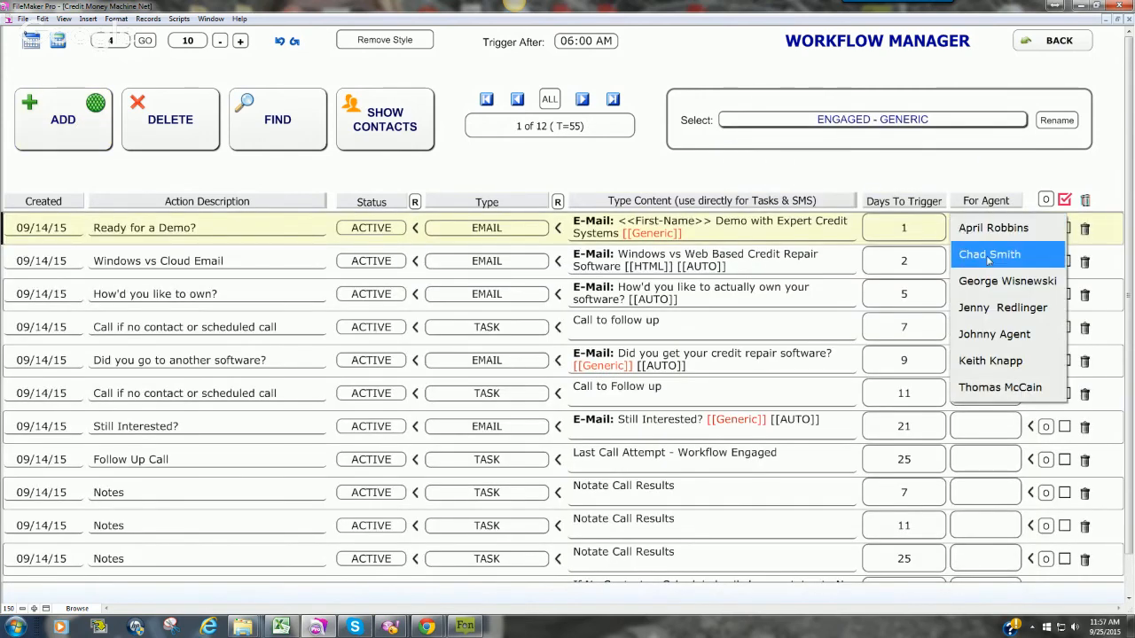
click(988, 257)
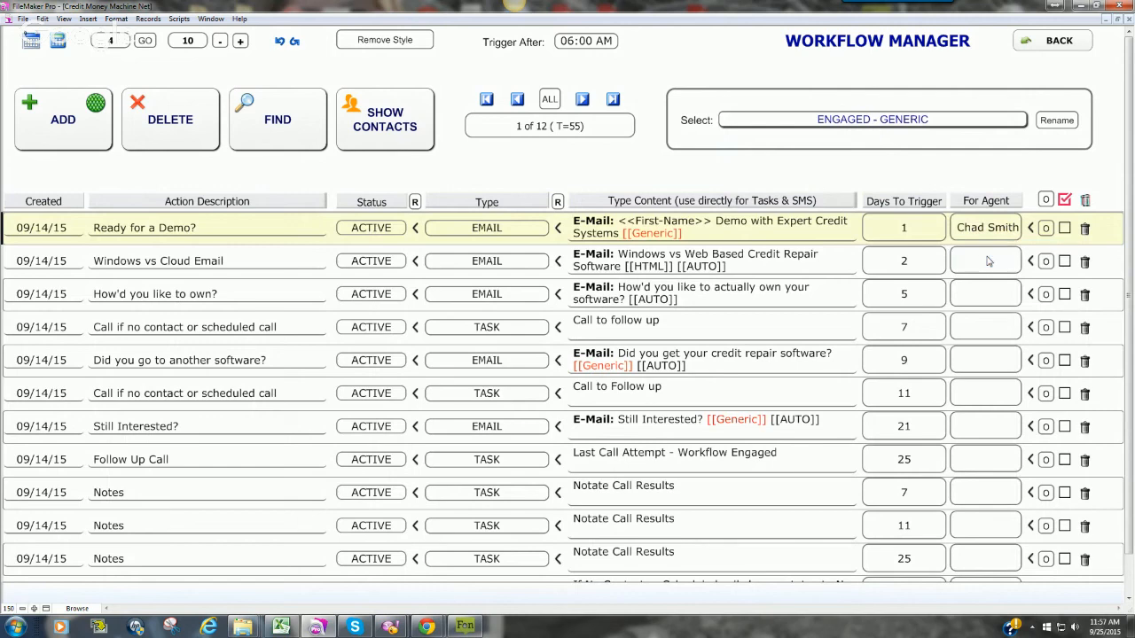
click(985, 327)
click(988, 388)
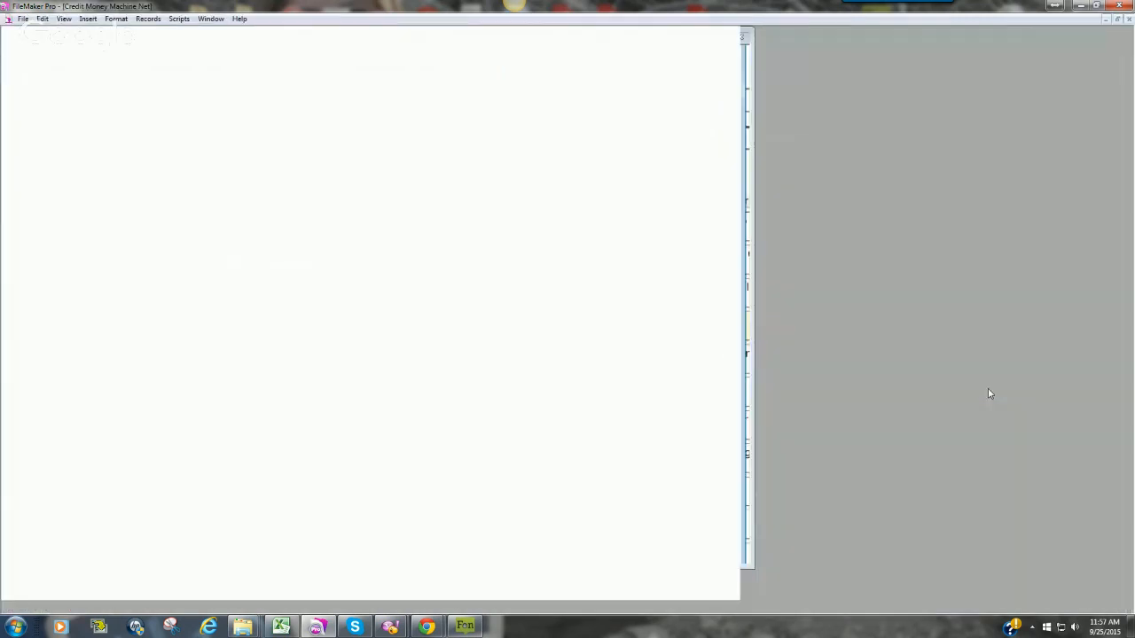
click(979, 462)
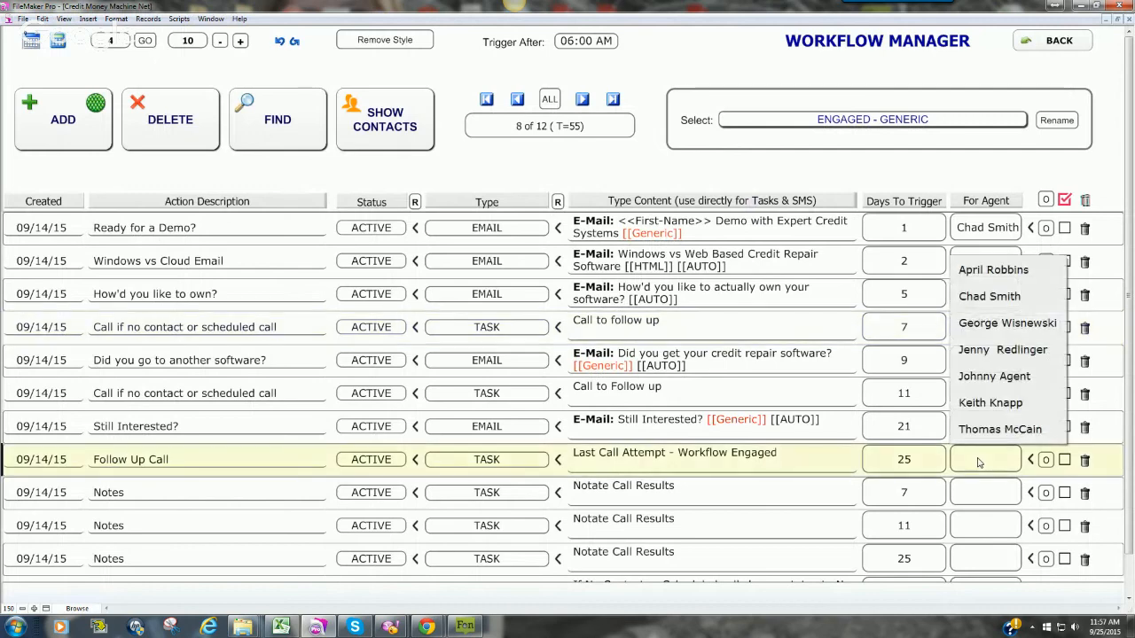
click(998, 428)
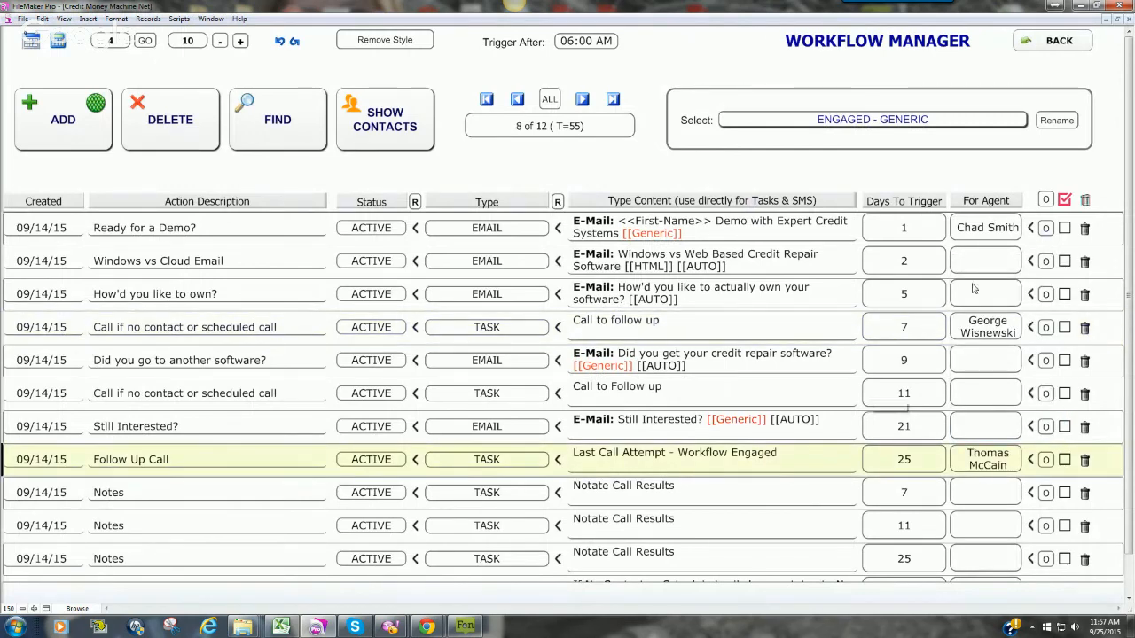
click(988, 233)
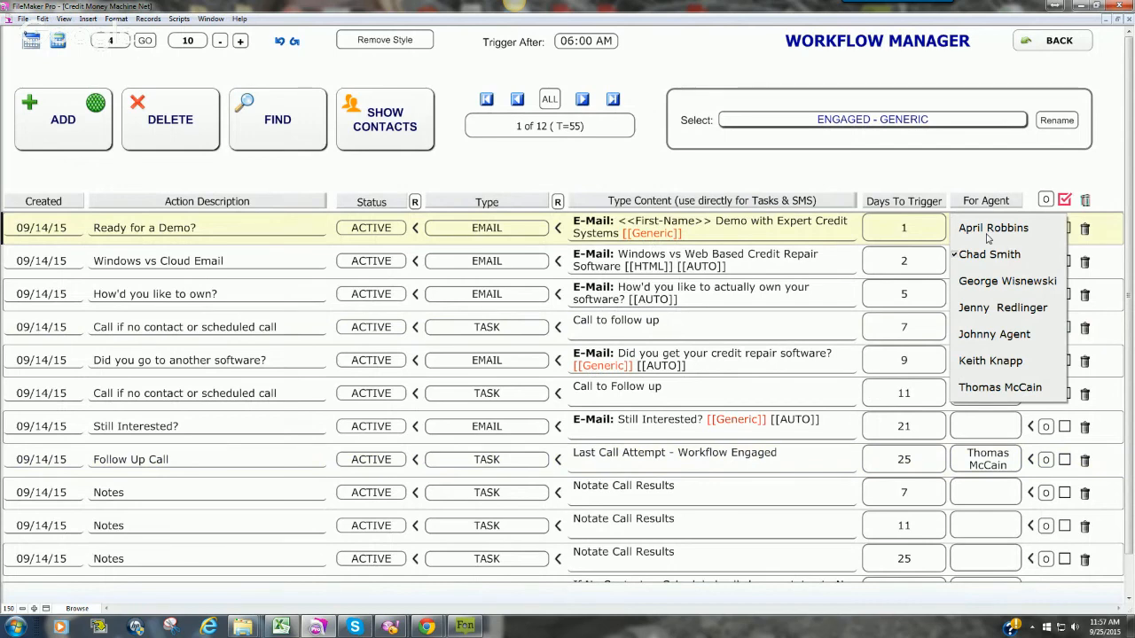
click(988, 255)
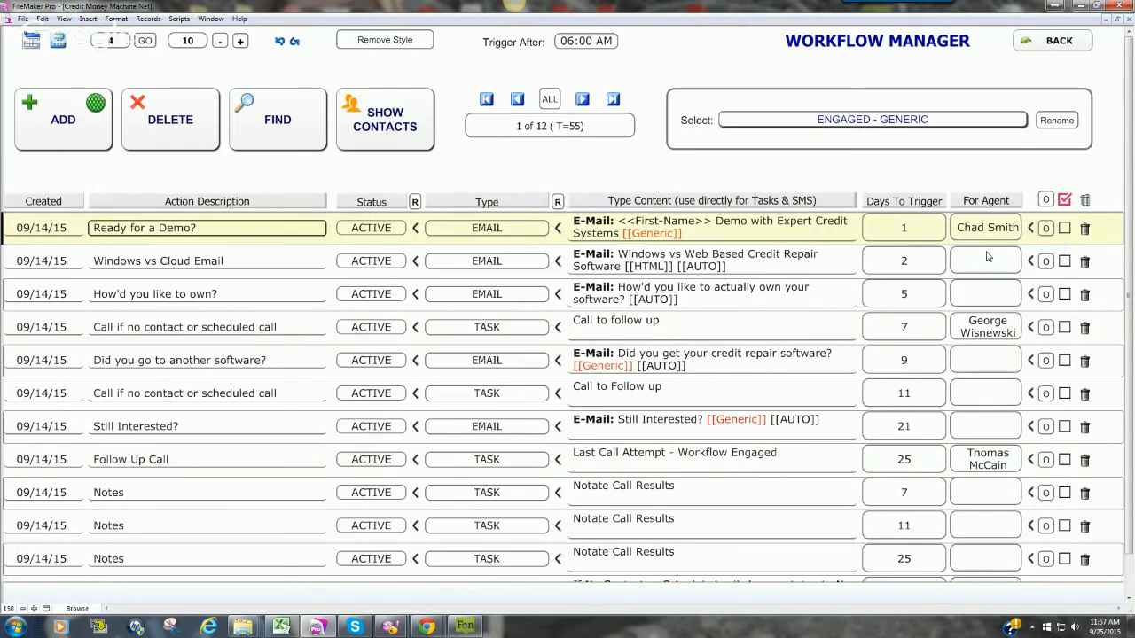
- Clear the For Agent field on Ready for a Demo?, the fourth action and Follow Up Call
click(1017, 236)
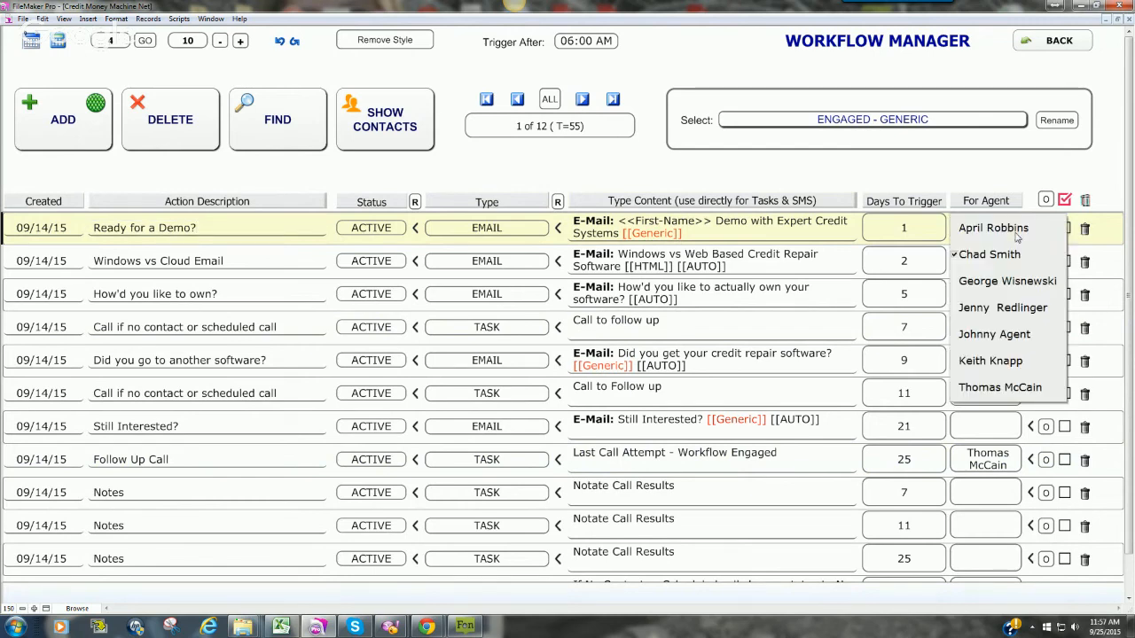
key(BackSpace)
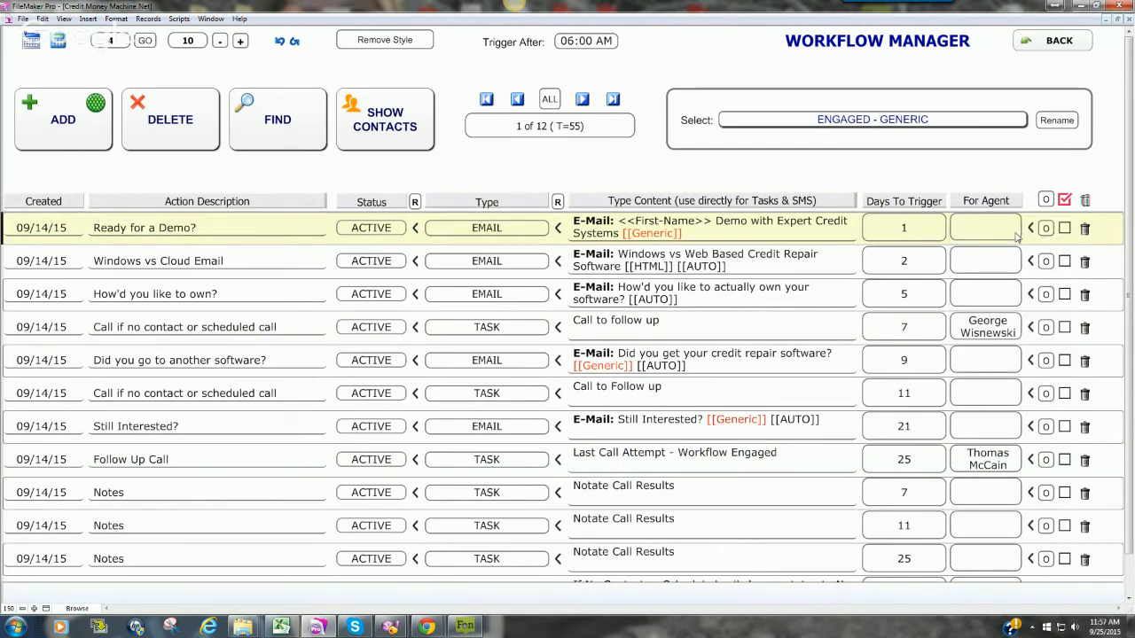
click(993, 333)
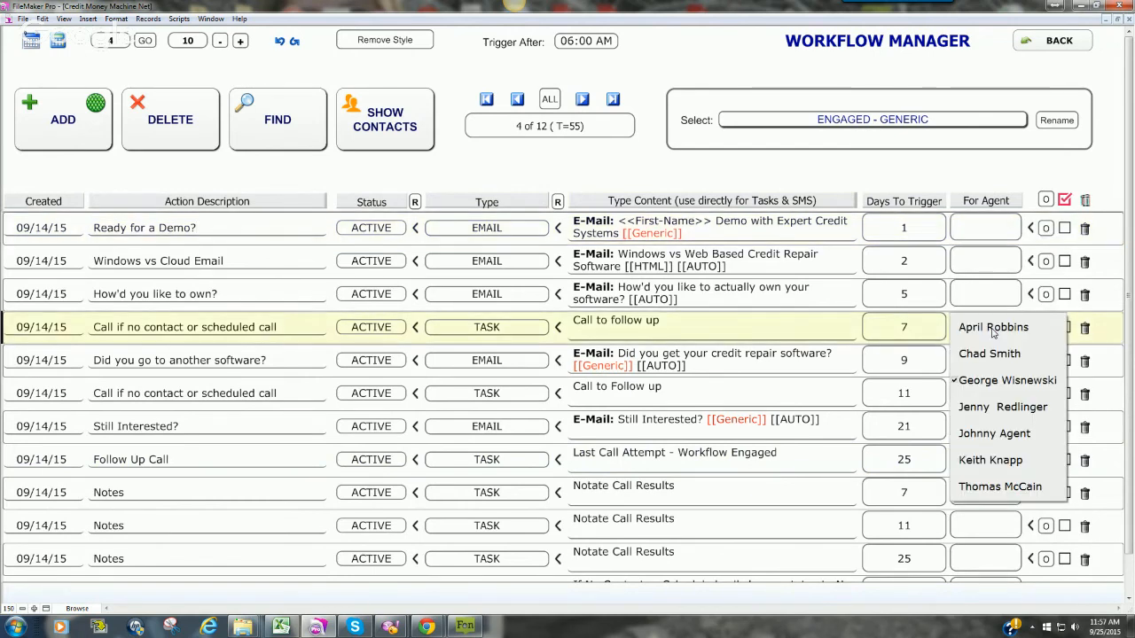
click(991, 383)
click(997, 461)
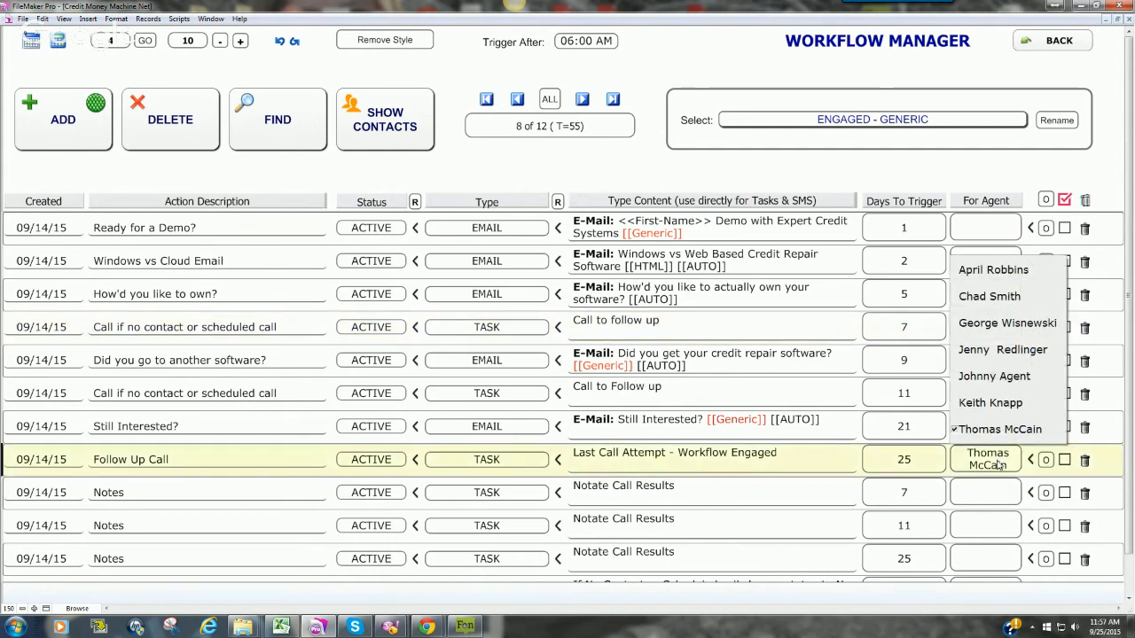
click(998, 465)
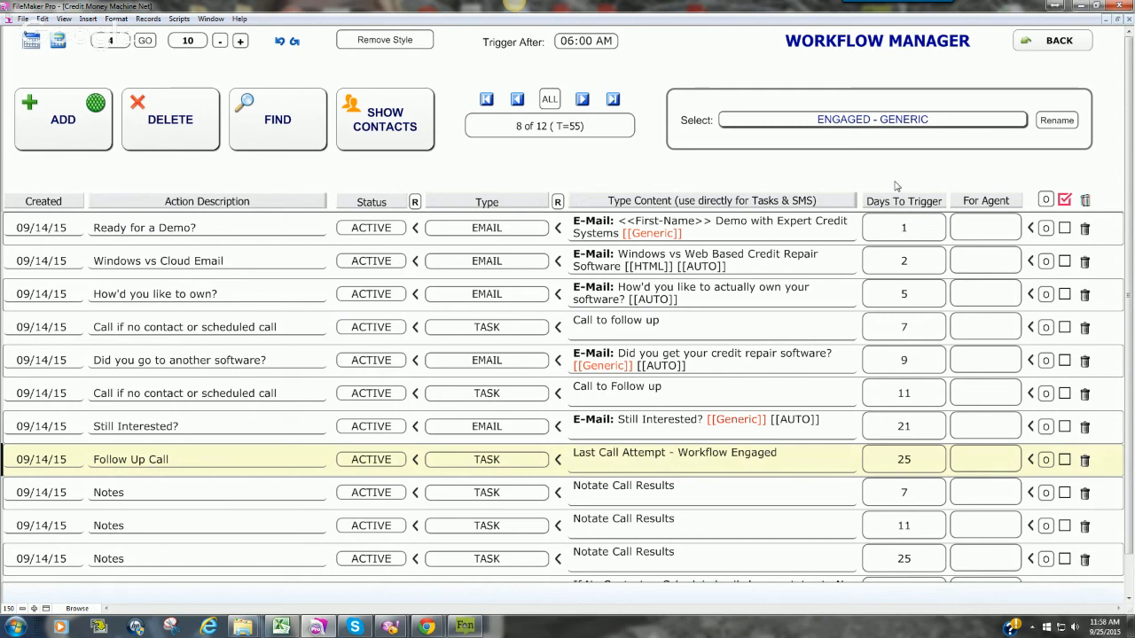
- Replace the Letters Printed secondary status with 'No Payment' in Task Manager + UDF
click(1052, 40)
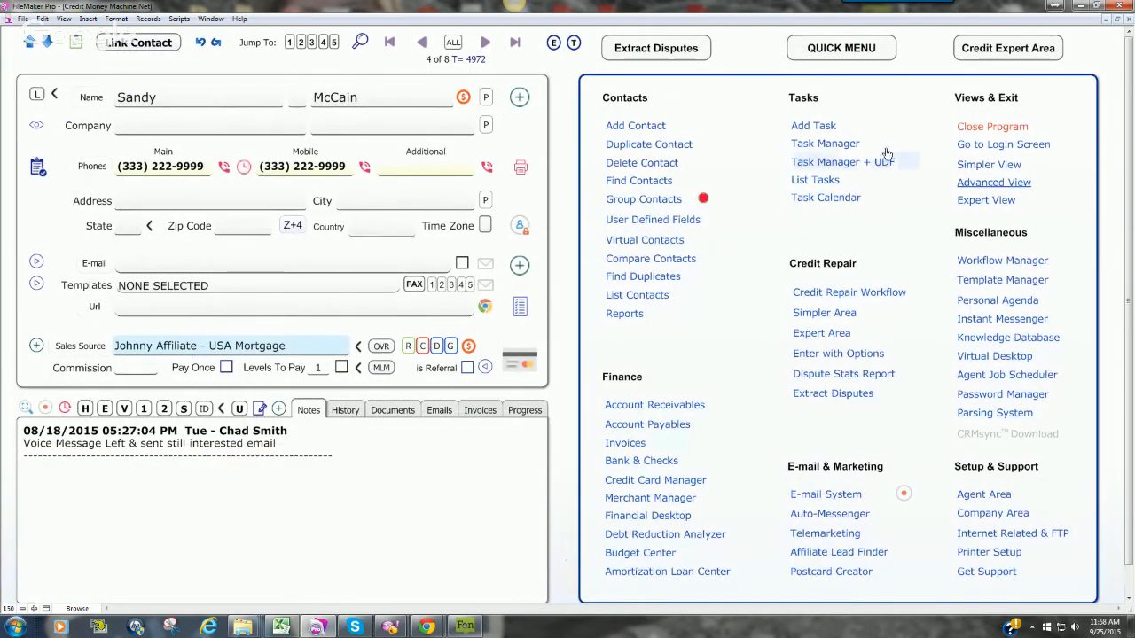
click(886, 156)
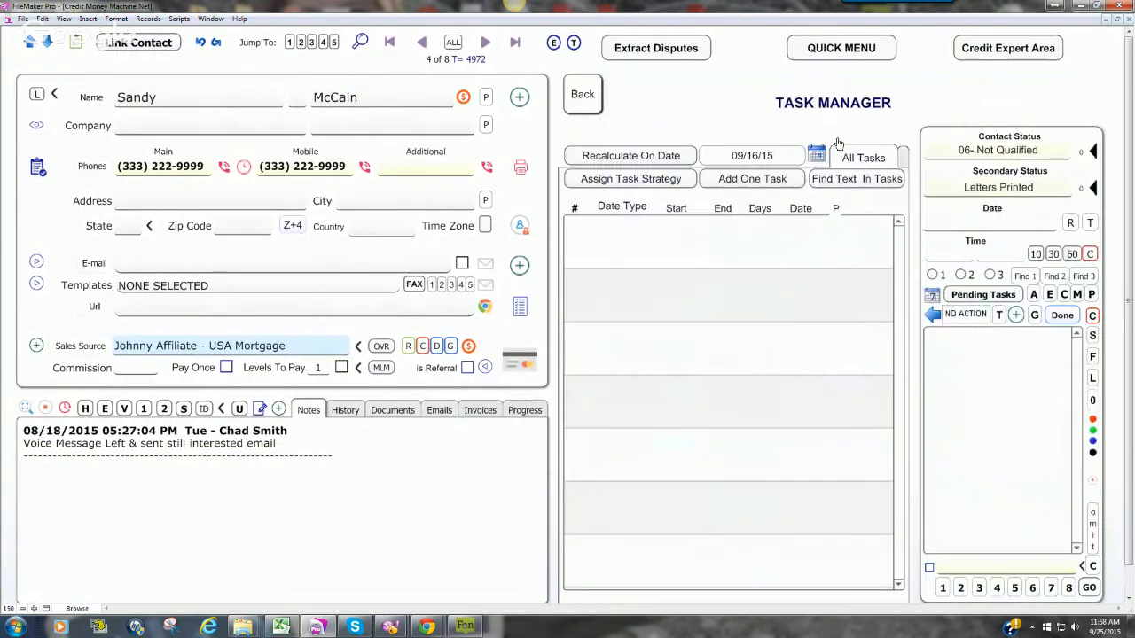
click(1011, 190)
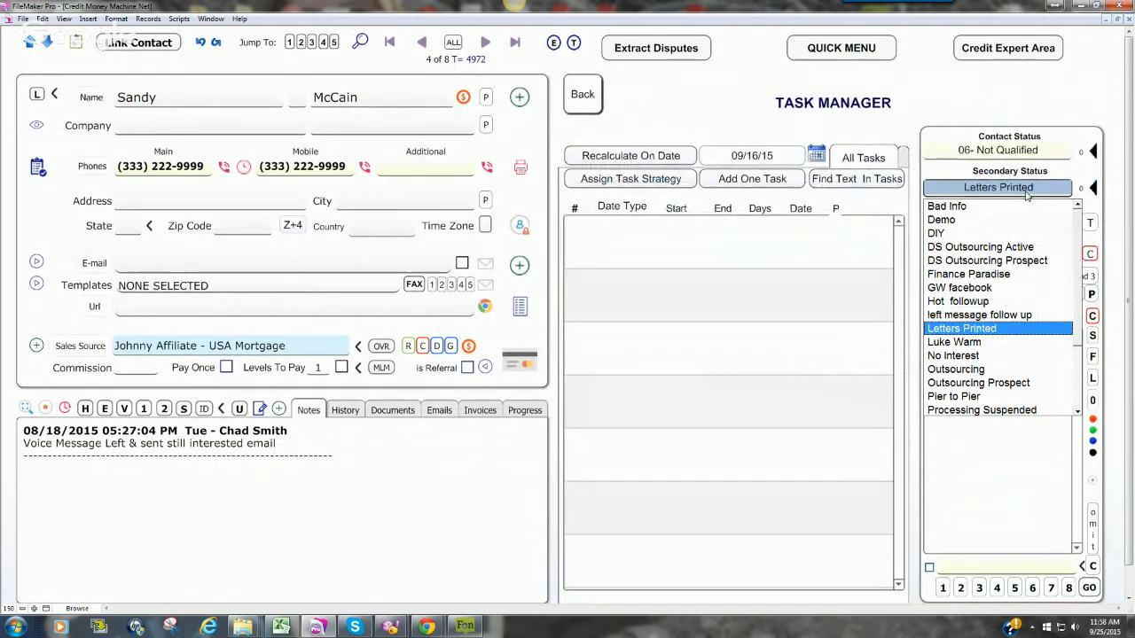
key(BackSpace)
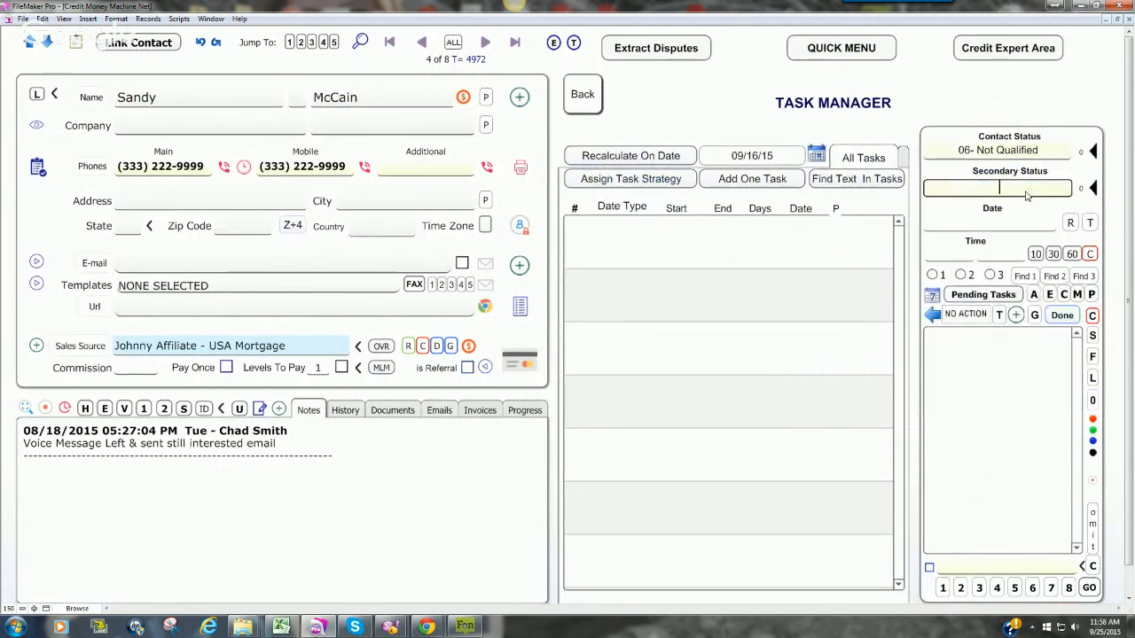
text(Payment)
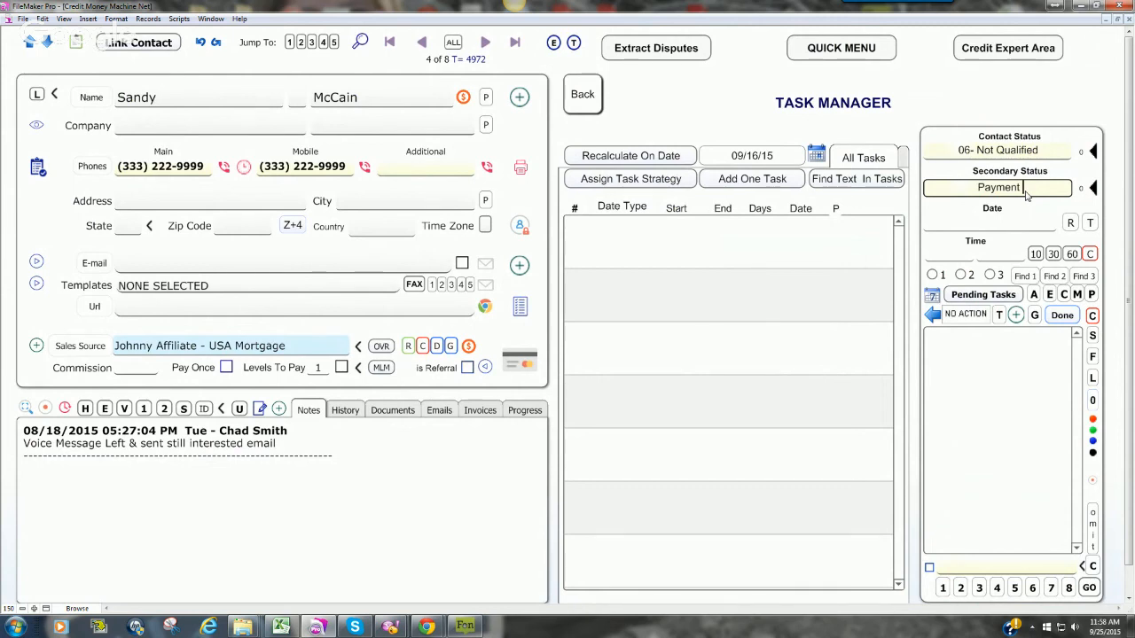
key(Left)
key(Left)
key(Left)
key(Left)
text(No)
click(1017, 202)
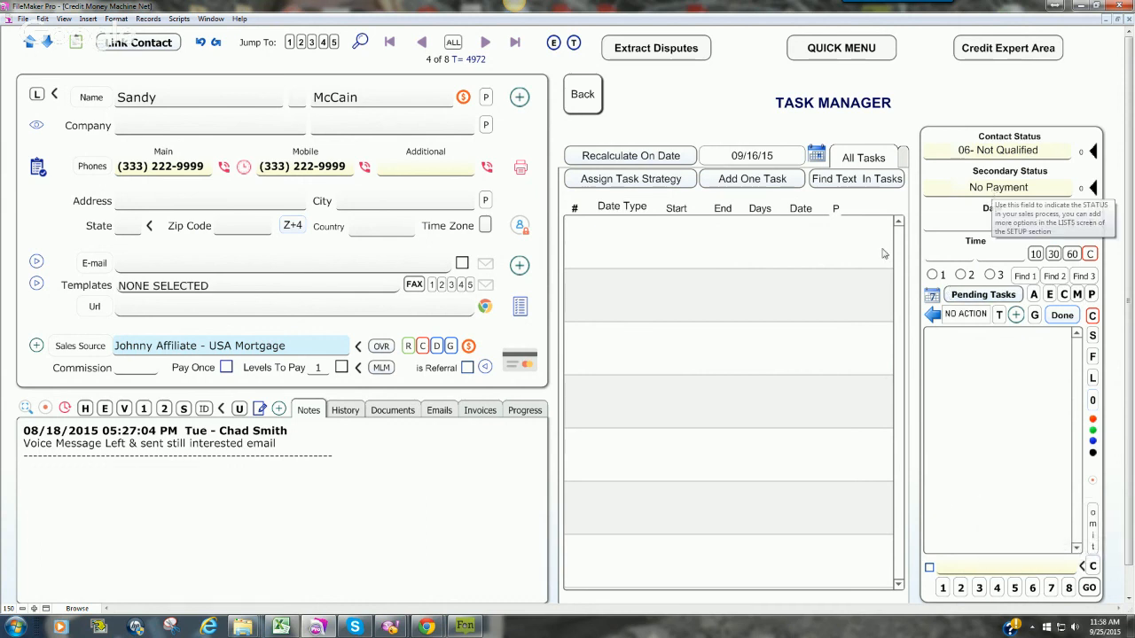
- After viewing the Task Groups window, set Contact Status to 01- New Lead and assign its tasks to SELF
click(1035, 317)
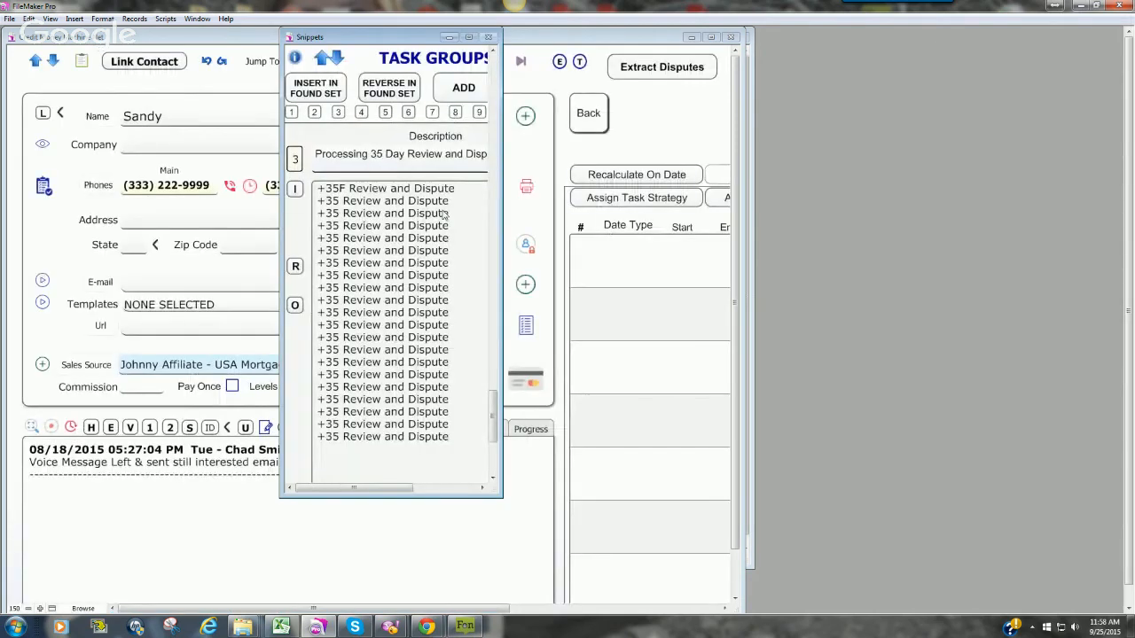
drag(503, 100, 596, 87)
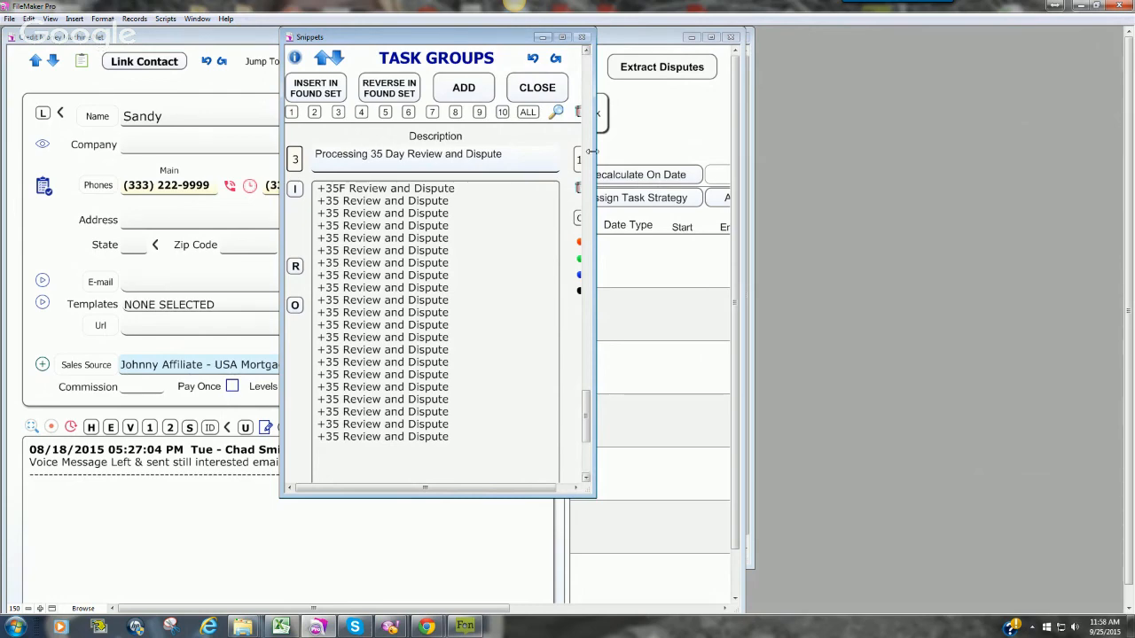
click(538, 89)
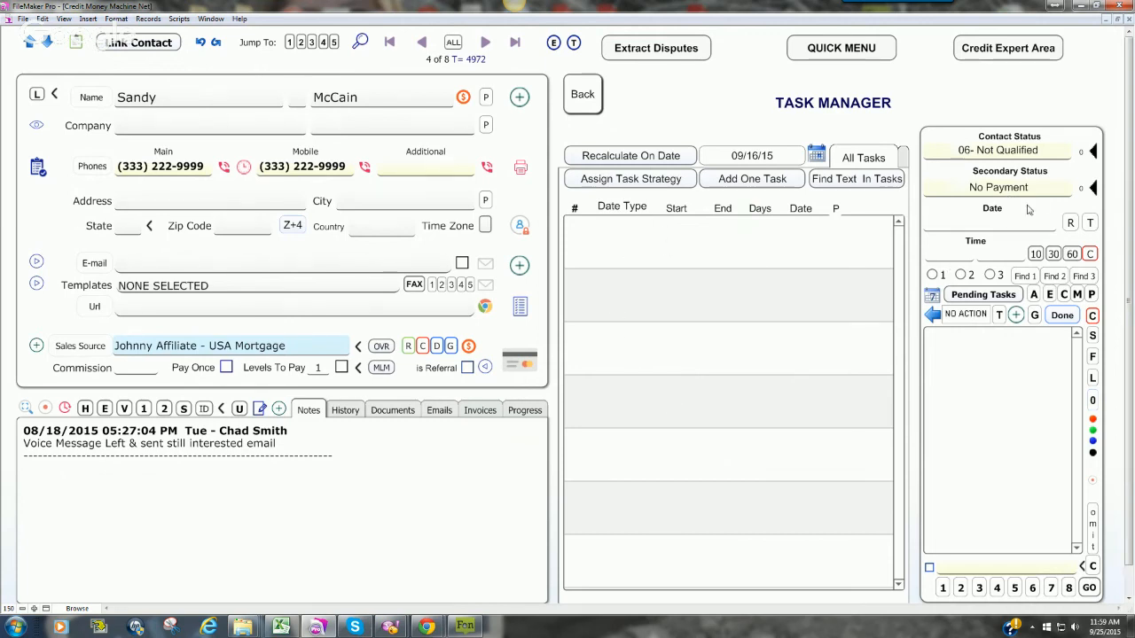
click(1002, 149)
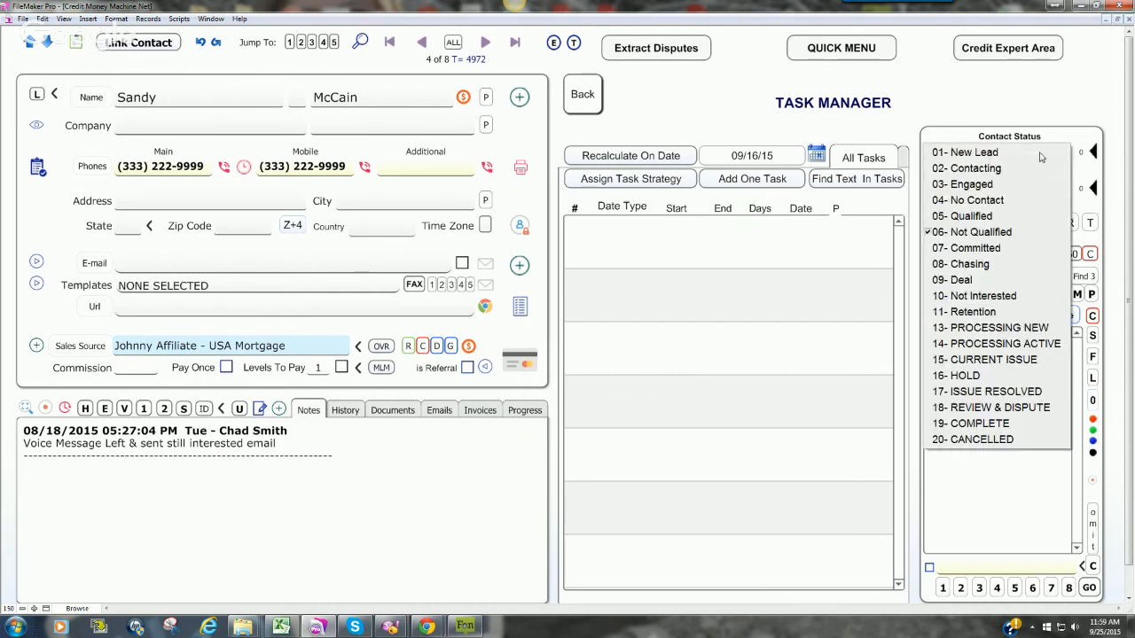
click(989, 152)
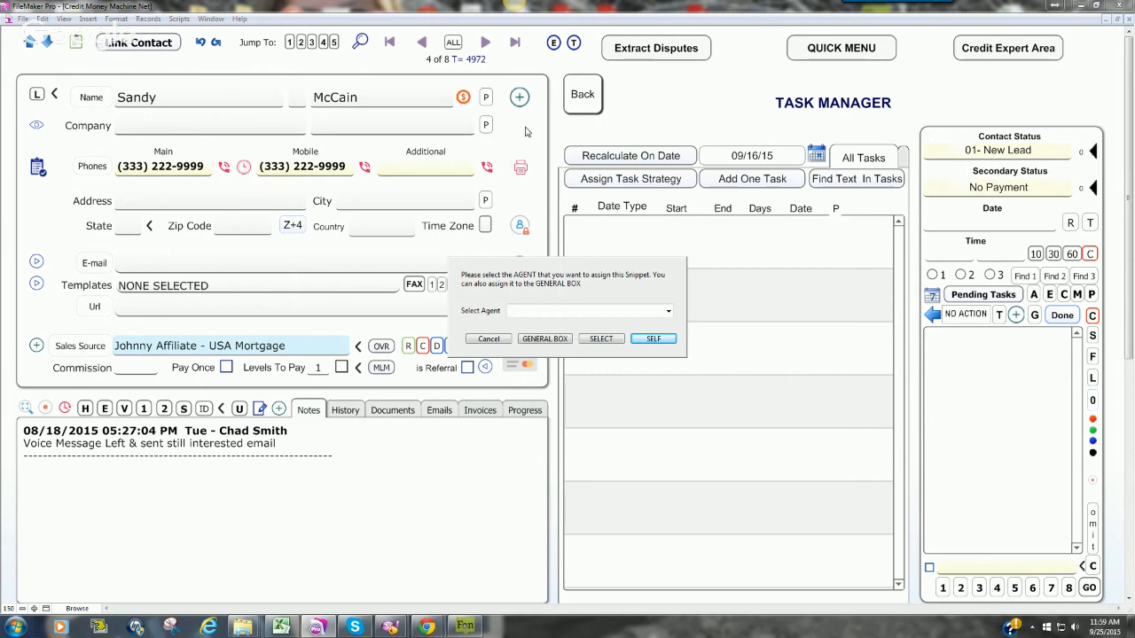
click(653, 339)
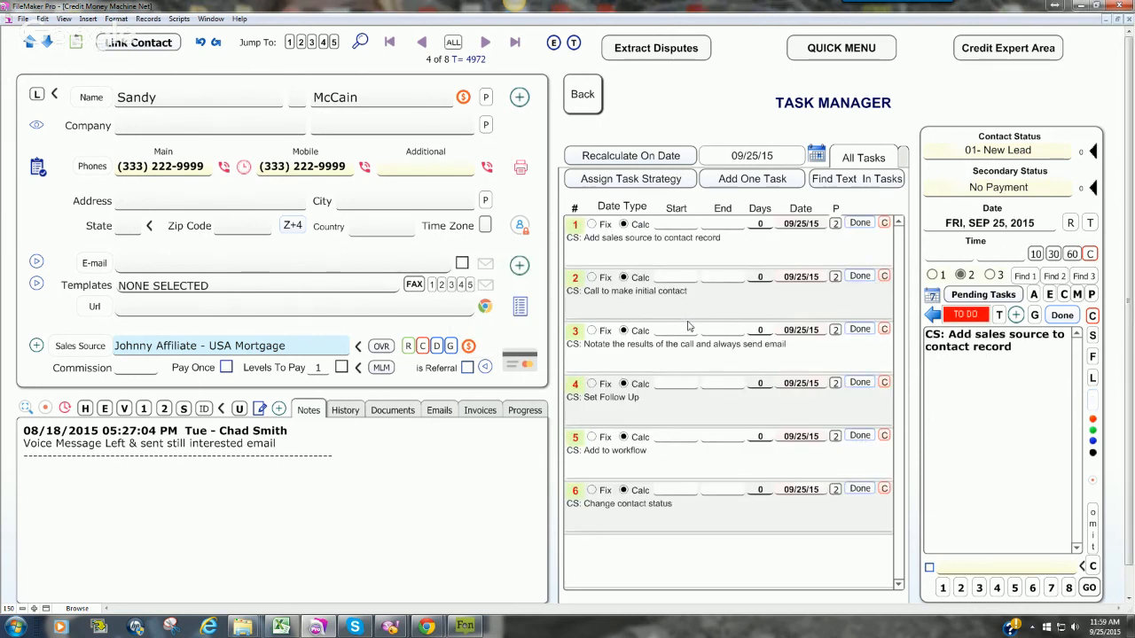
- Mark each CS task Done in turn, including Initial Contact Call, Notate Call Results and Set Follow Up
click(725, 241)
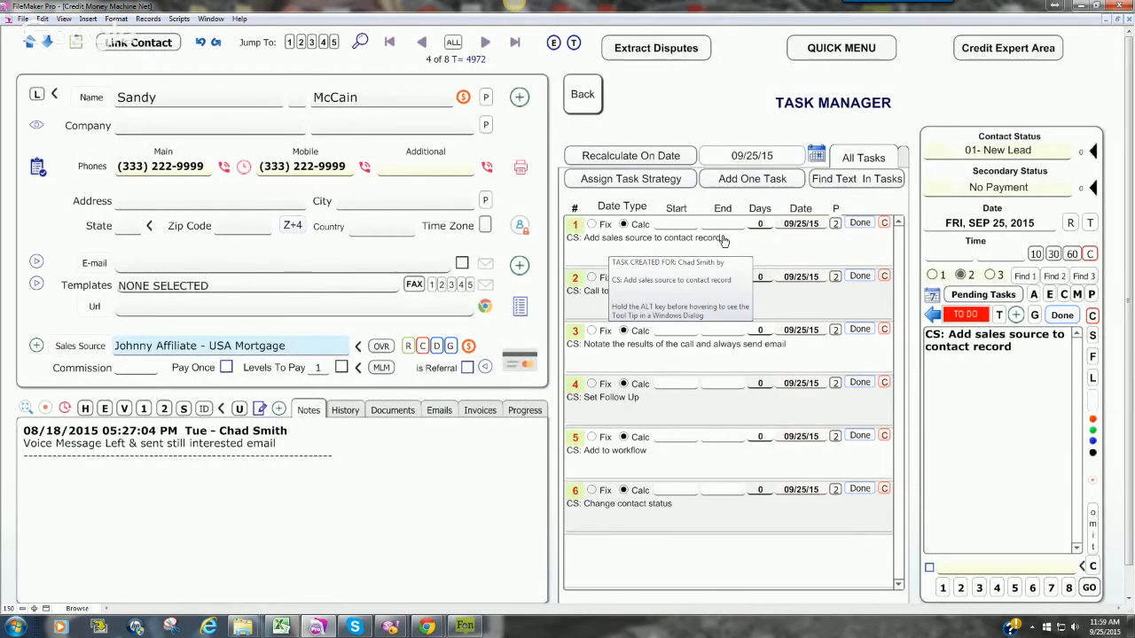
click(861, 224)
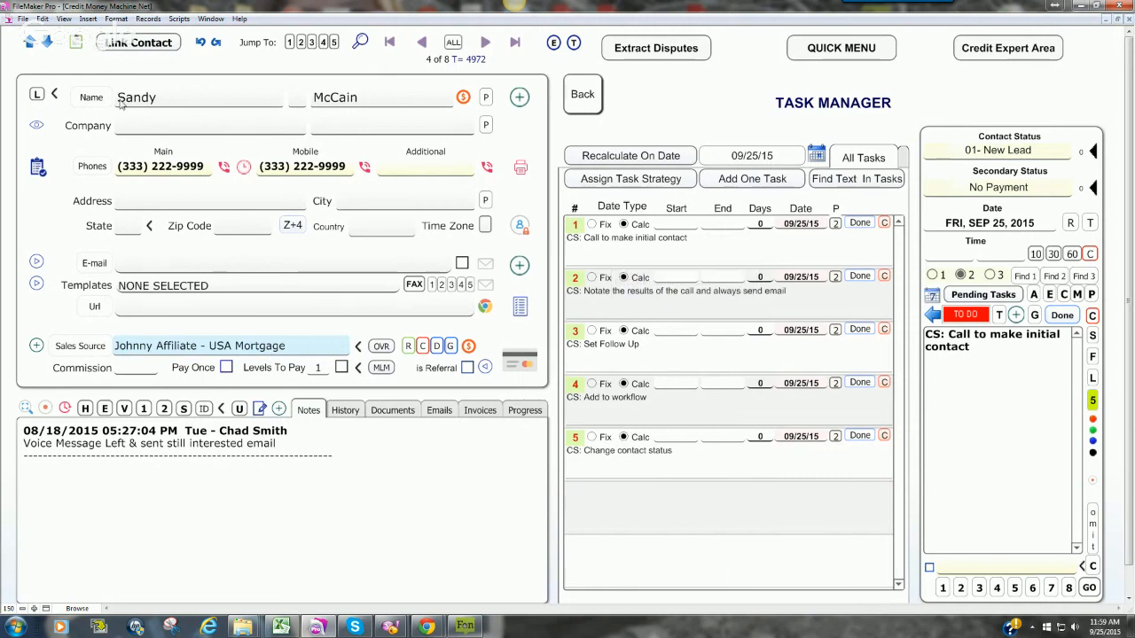
click(867, 225)
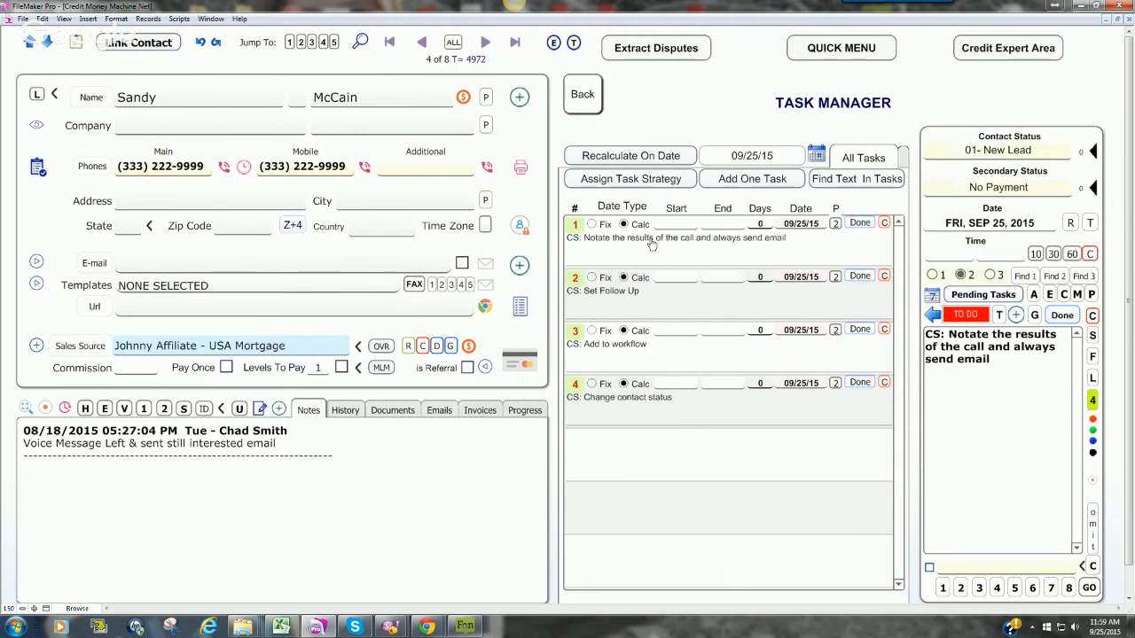
click(858, 226)
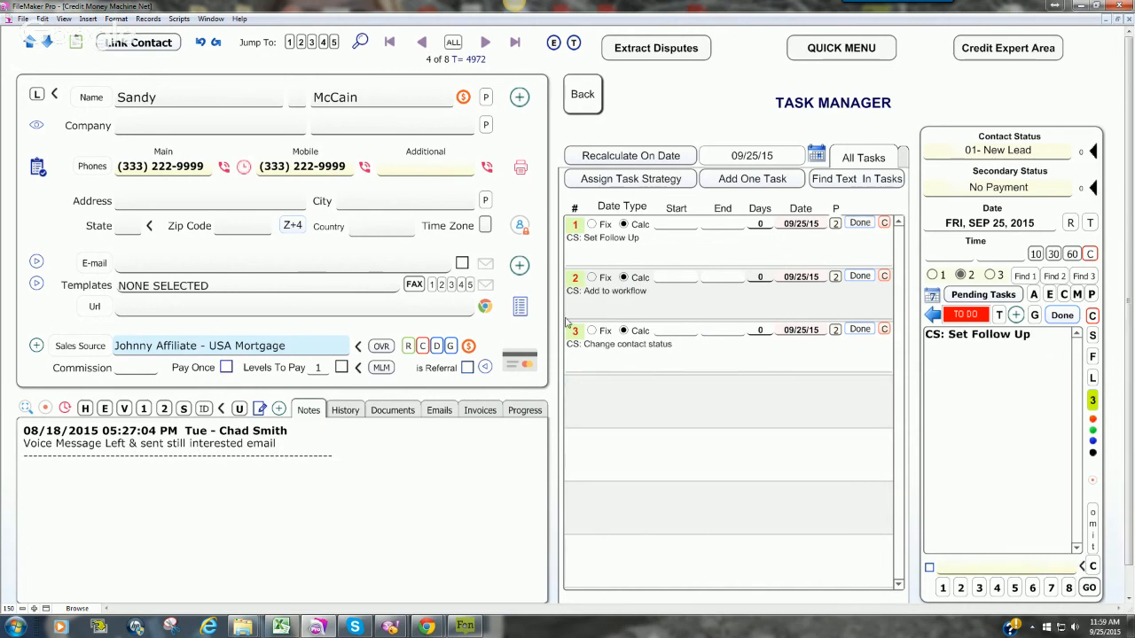
click(857, 222)
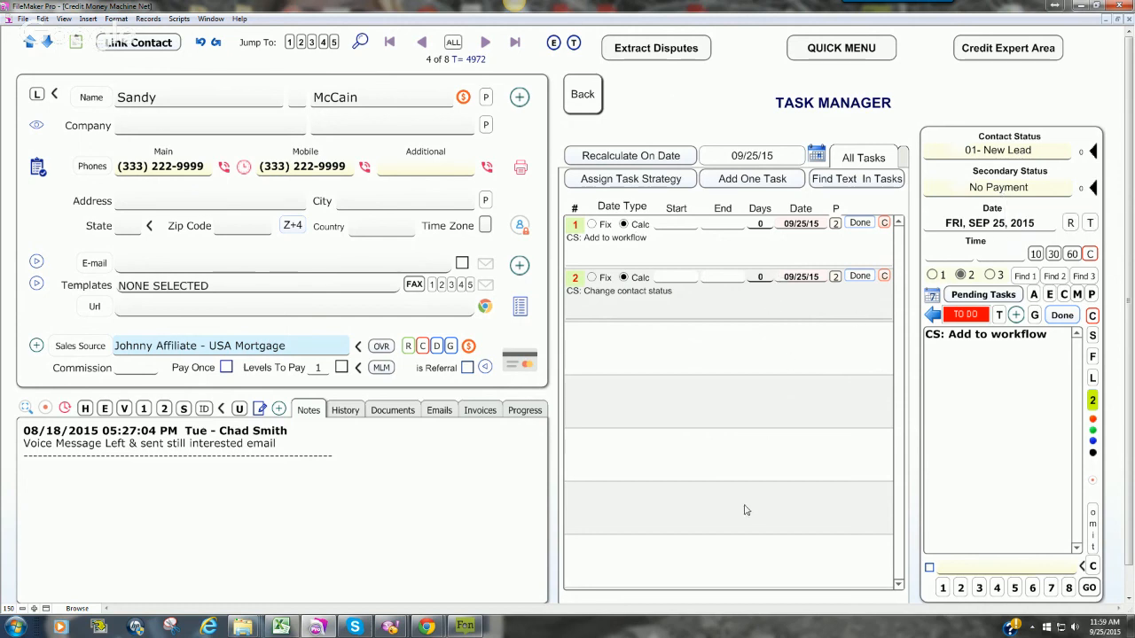
mouse_move(645, 245)
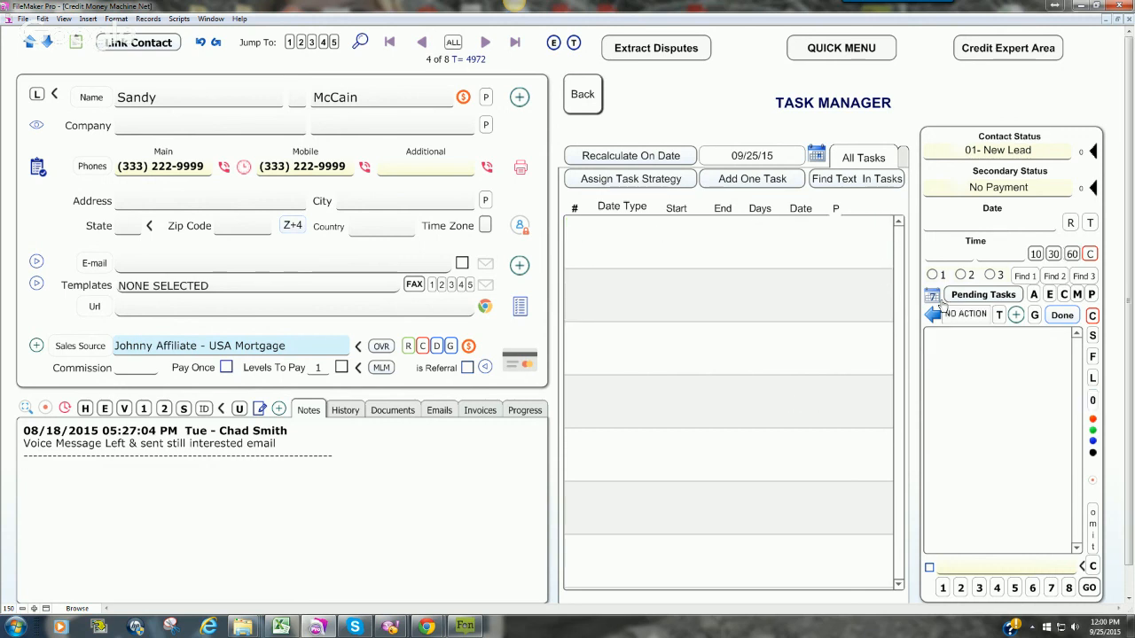
- Clear the No Payment secondary status, cancel the Select Agent prompt, and switch back to the Quick Menu
click(1052, 190)
key(BackSpace)
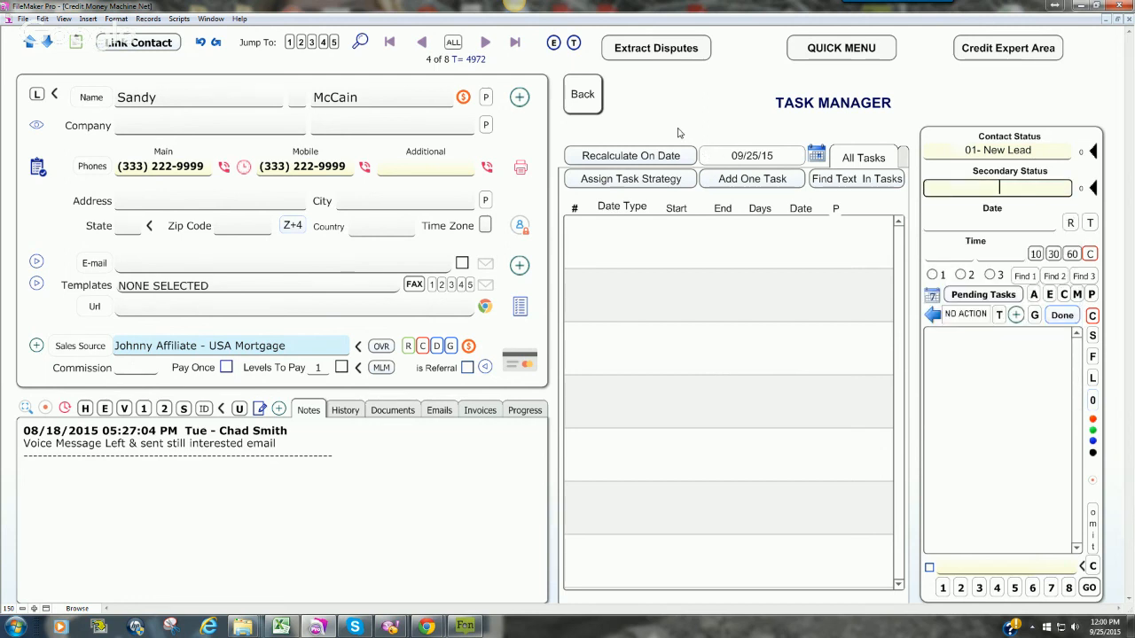
key(ctrl+1)
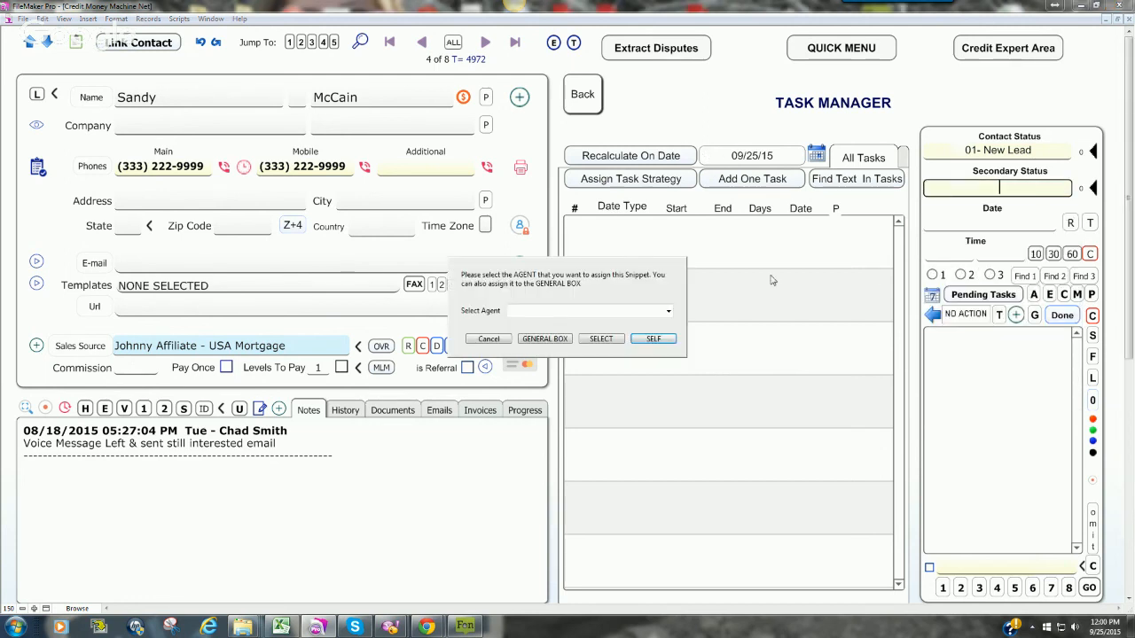
click(488, 339)
key(ctrl+2)
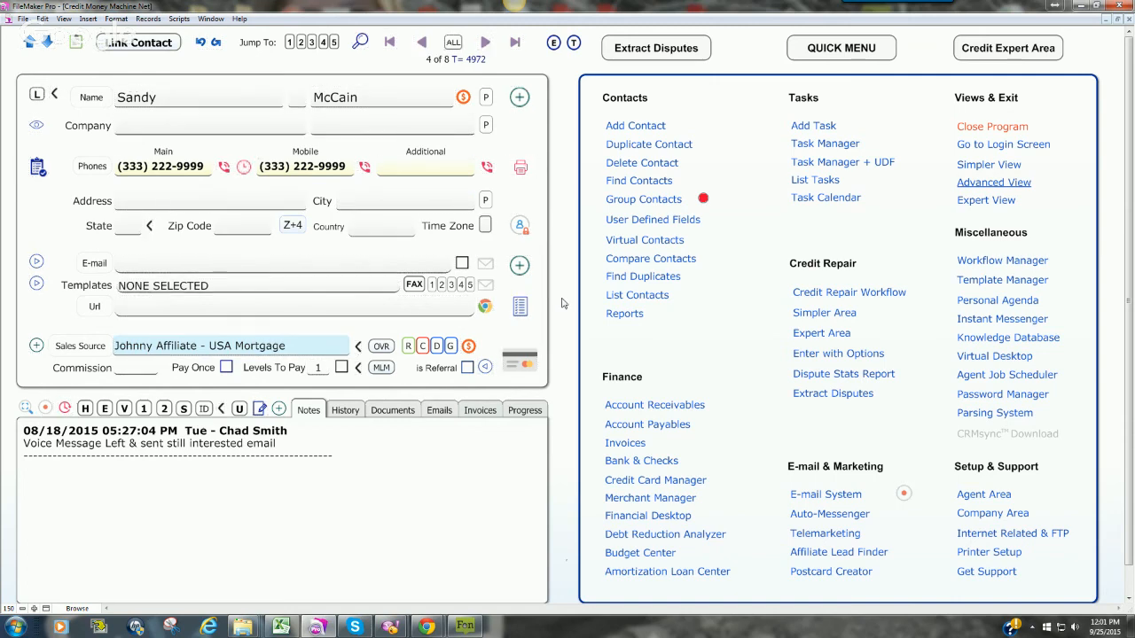
- Quick-find the contact by name, list matches in FULL view, and open the Expert Credit Systems contact
key(ctrl+f)
text(chad)
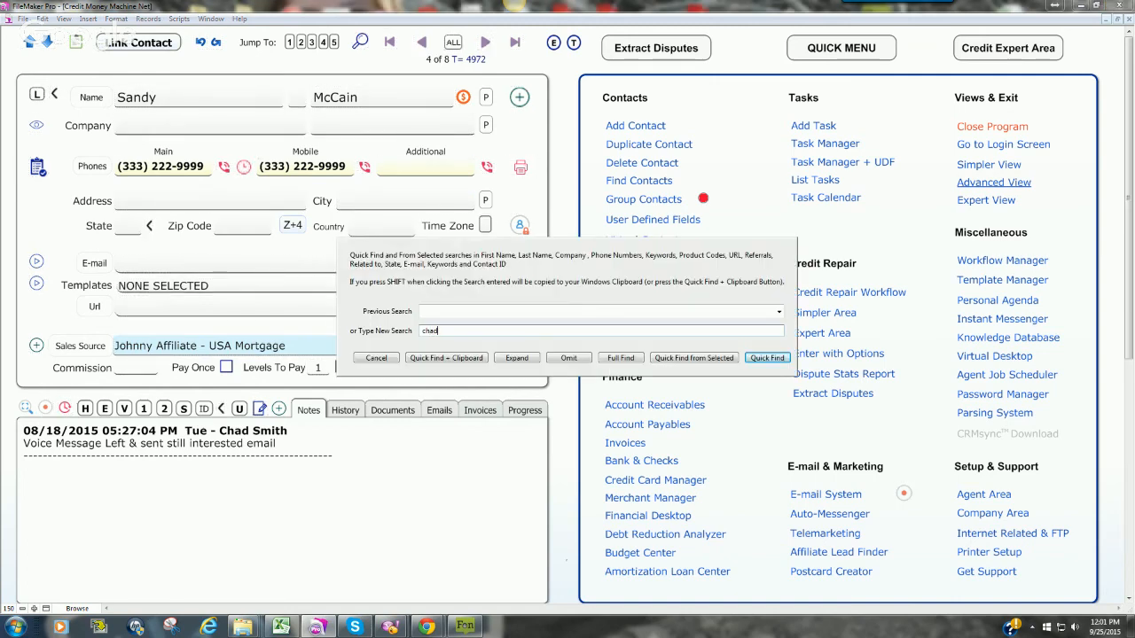
text( smith)
key(Return)
click(529, 342)
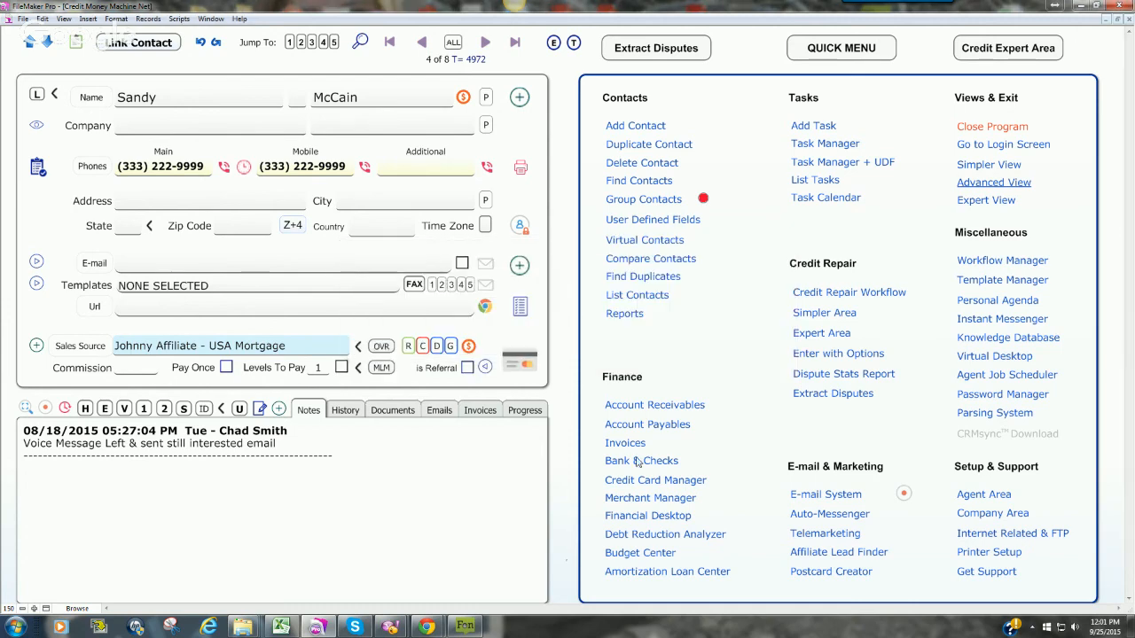
click(221, 186)
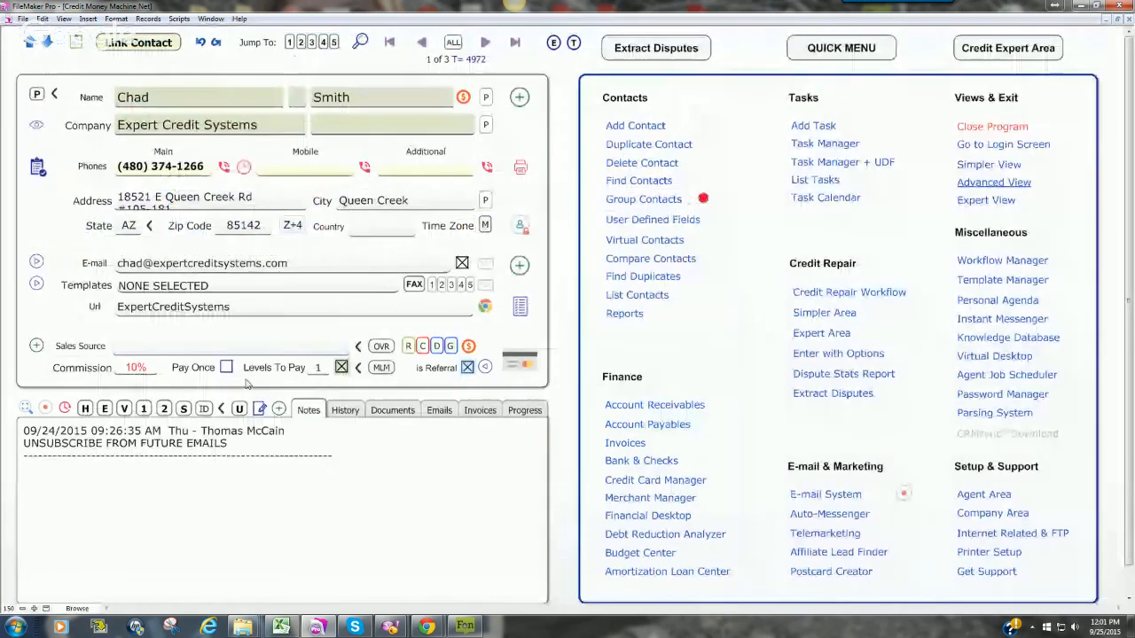
- Review the contact's e-mail address and select the full main phone number
click(299, 265)
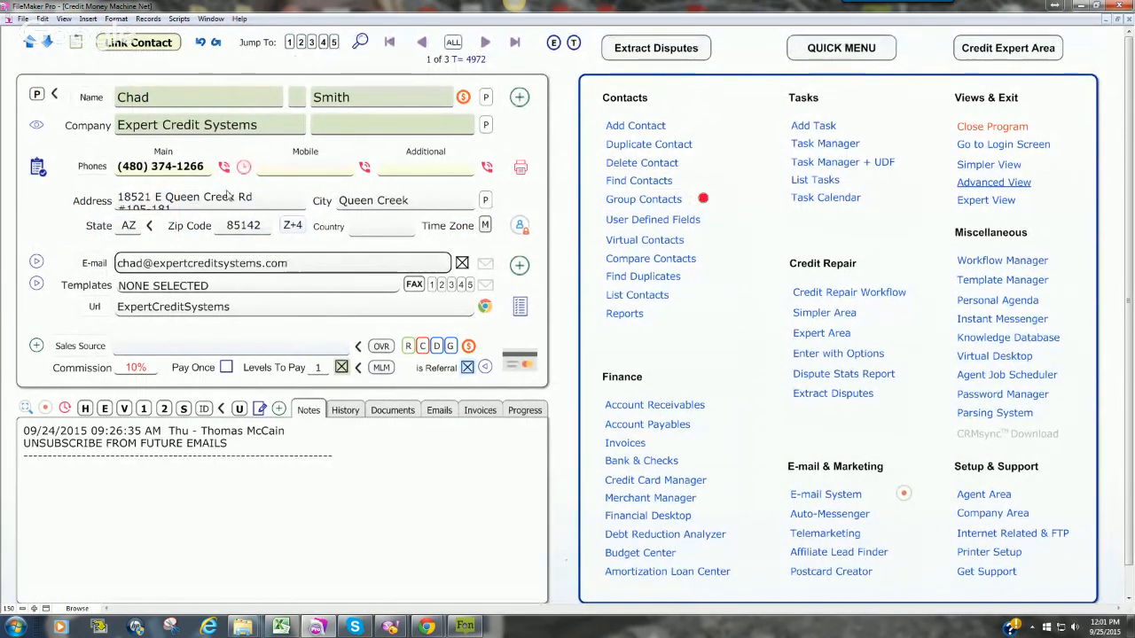
click(206, 169)
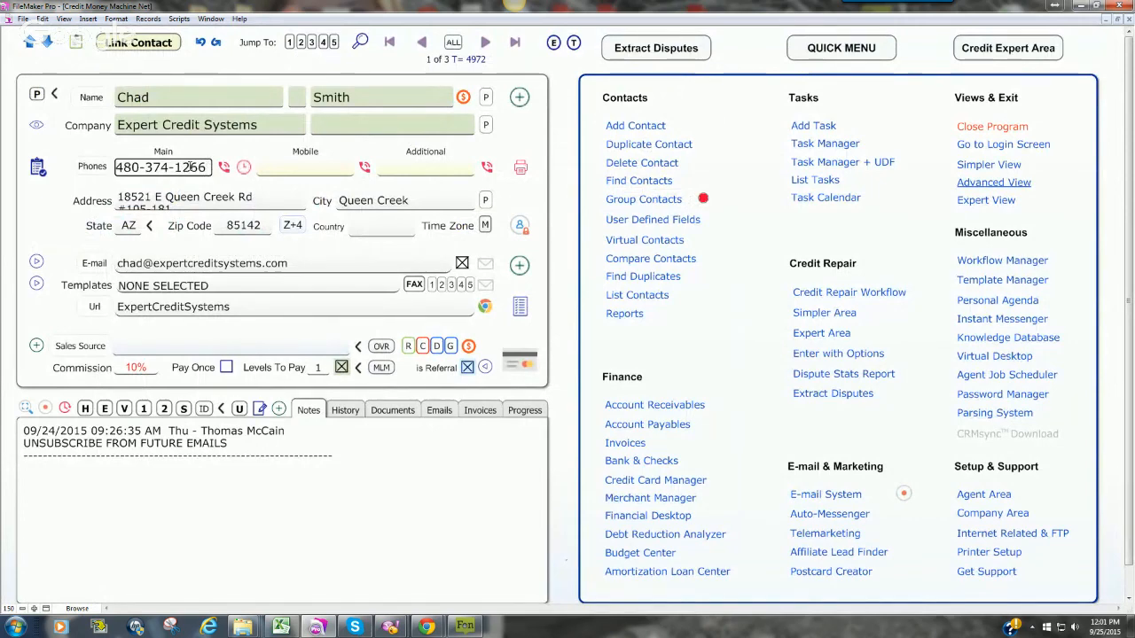
drag(206, 168, 110, 170)
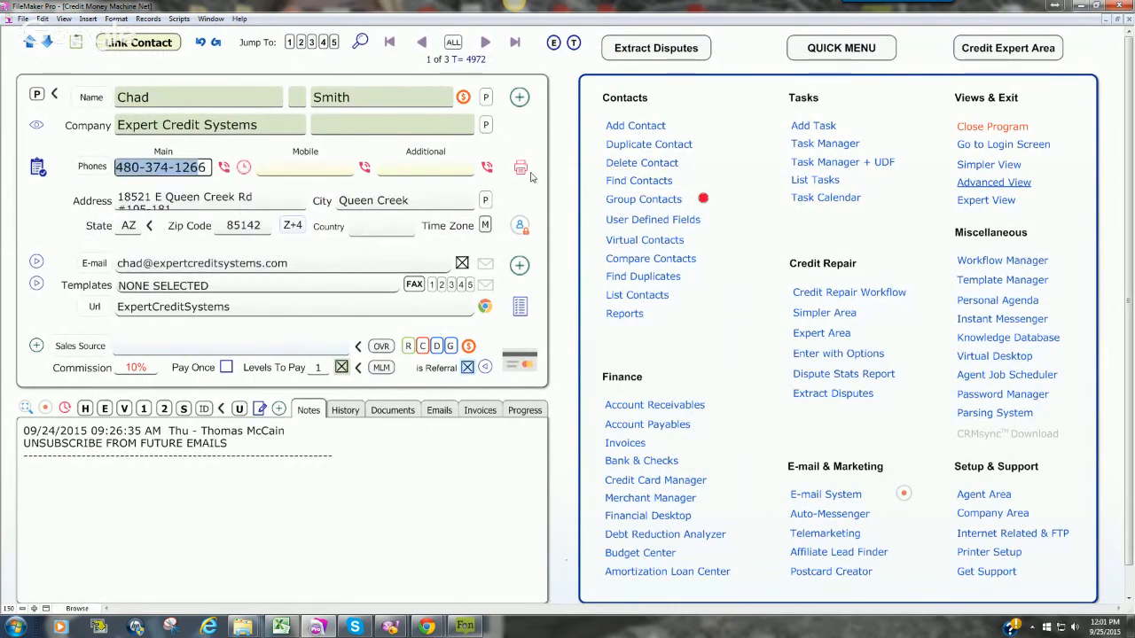
click(558, 151)
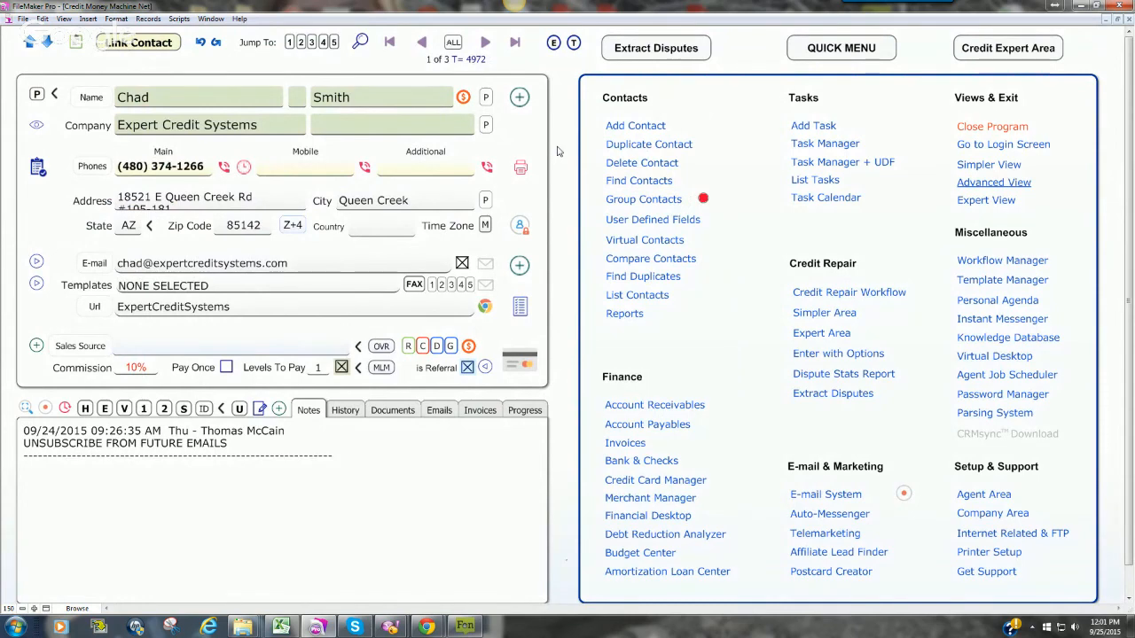